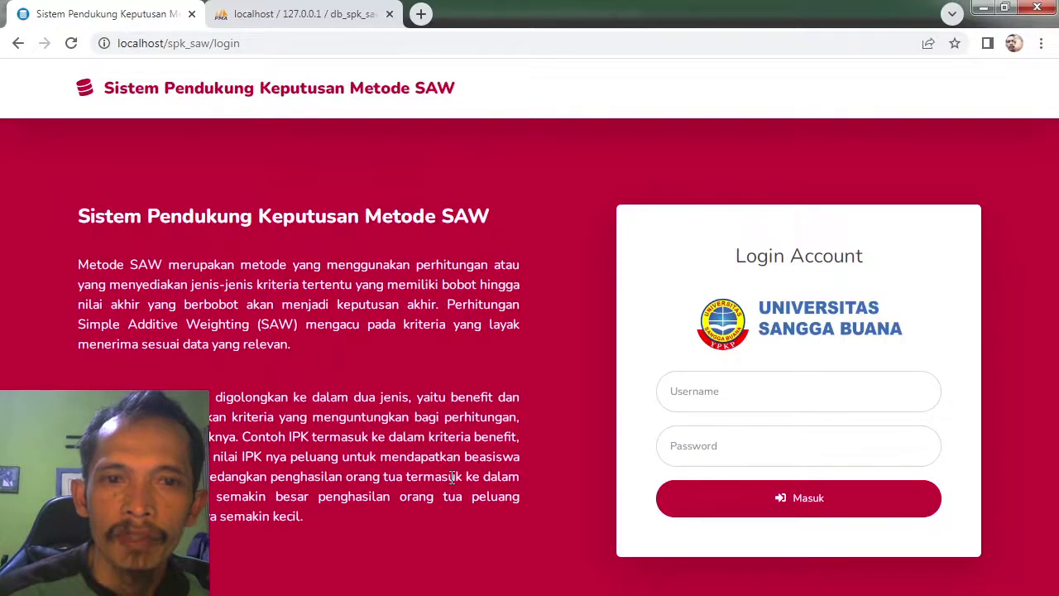
Step: Switch to the phpMyAdmin designer showing the db_spk_saw table diagram
left_click(318, 11)
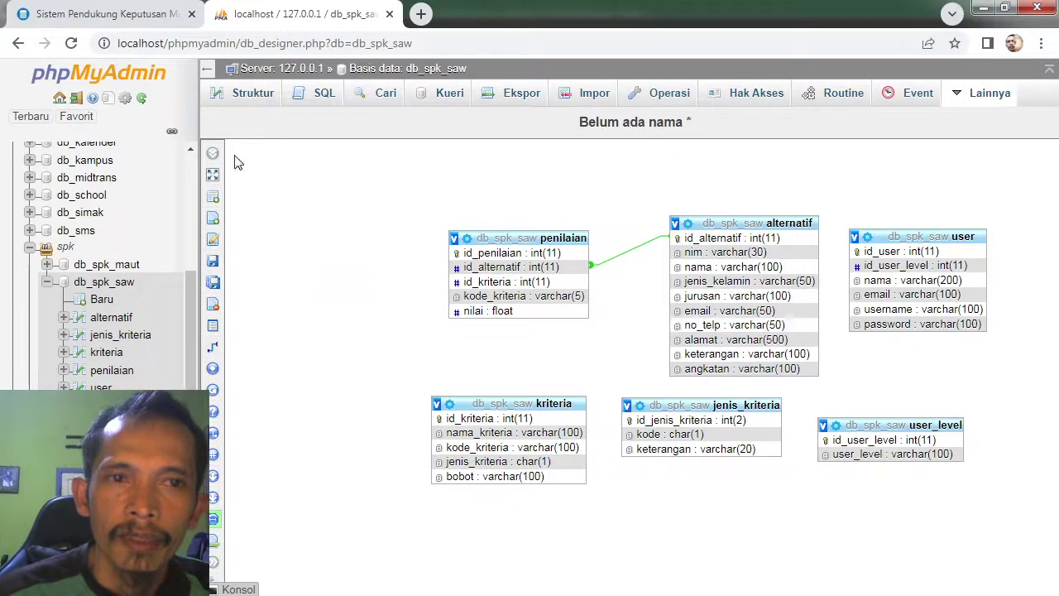
Step: Go back to the 'Sistem Pendukung Keputusan' SPK SAW login page
left_click(116, 10)
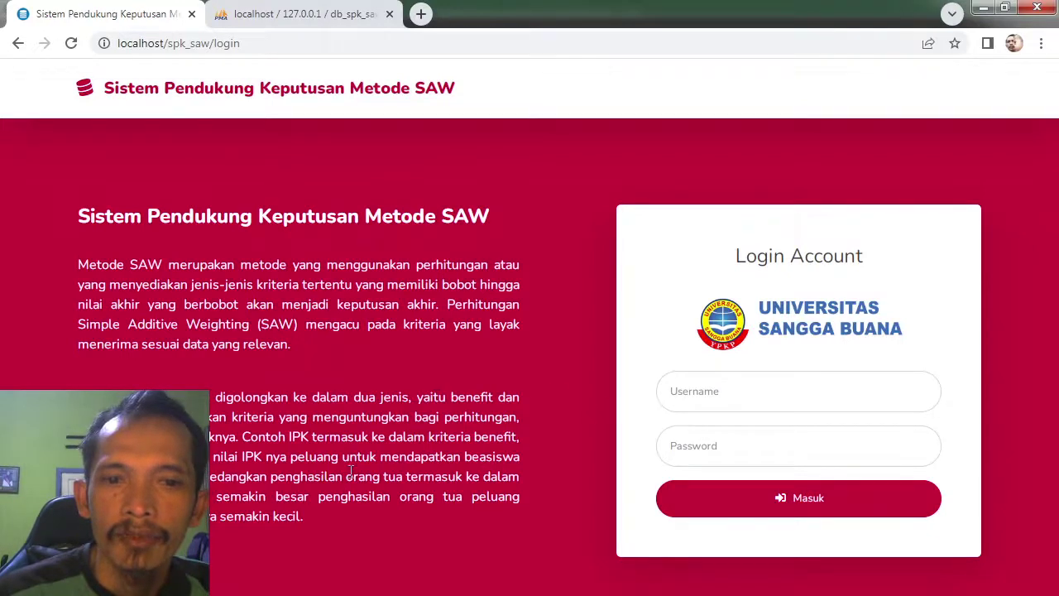
Step: Bring up the Excel SPK_SAW workbook and return to the top of the sheet
key("alt+Tab")
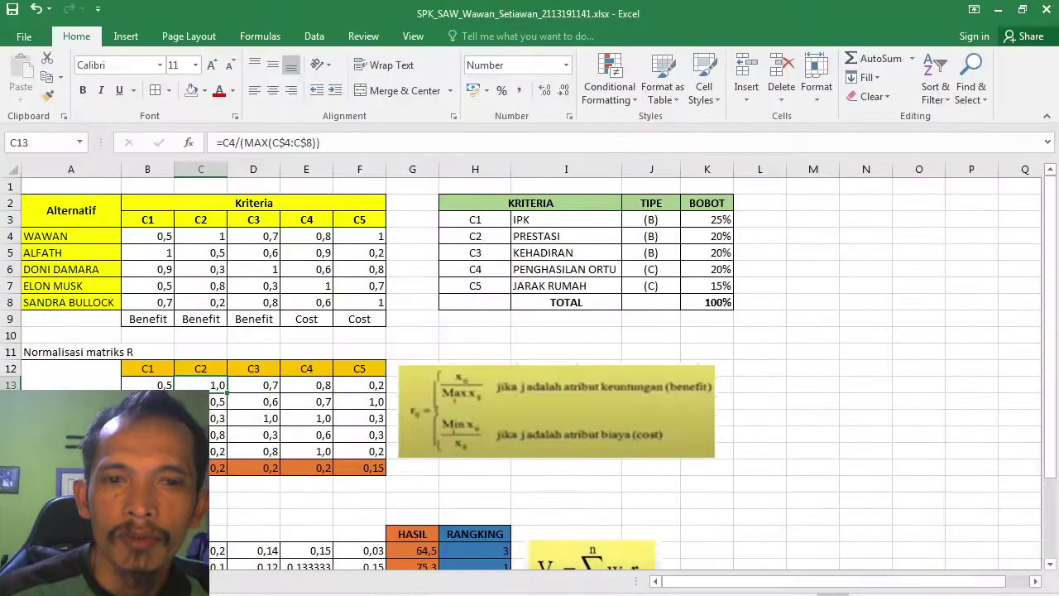
left_click(368, 320)
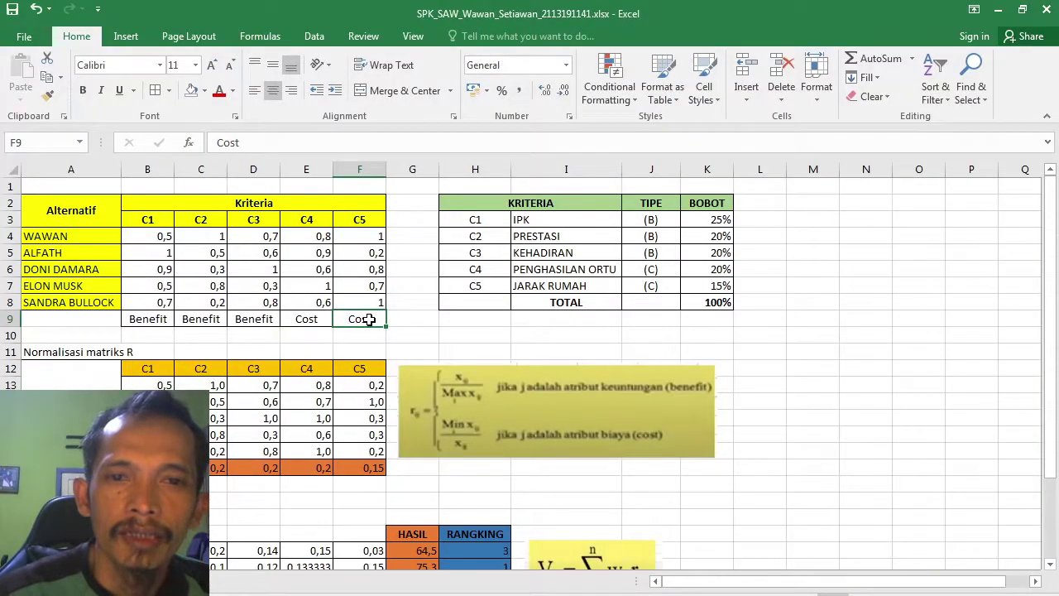
key("Up")
key("Up")
key("Up")
key("Up")
key("Up")
key("Up")
key("Up")
key("Up")
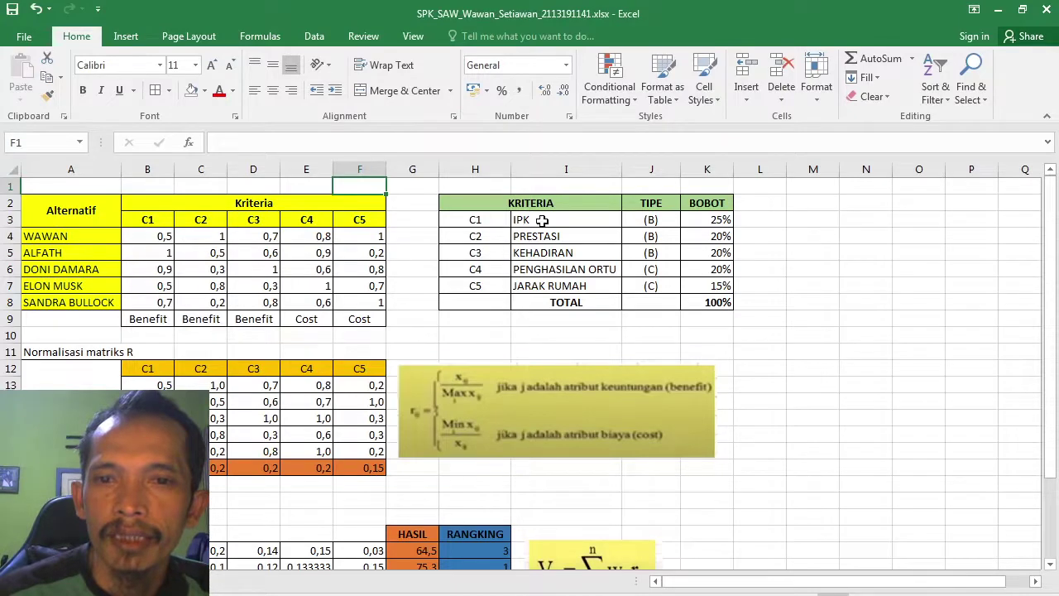
left_click(542, 220)
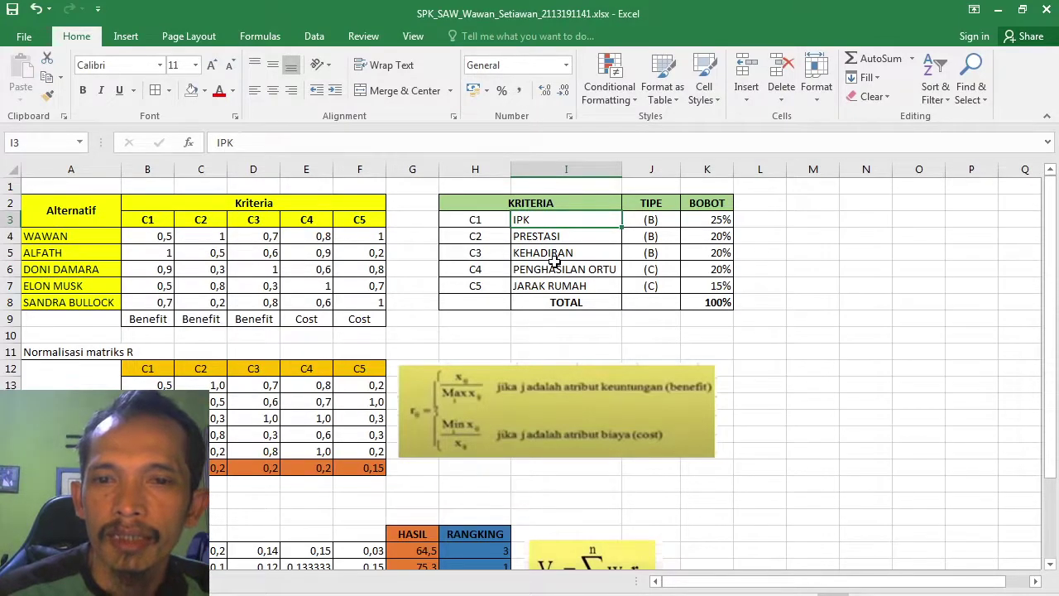
key("Down")
key("Down")
key("Down")
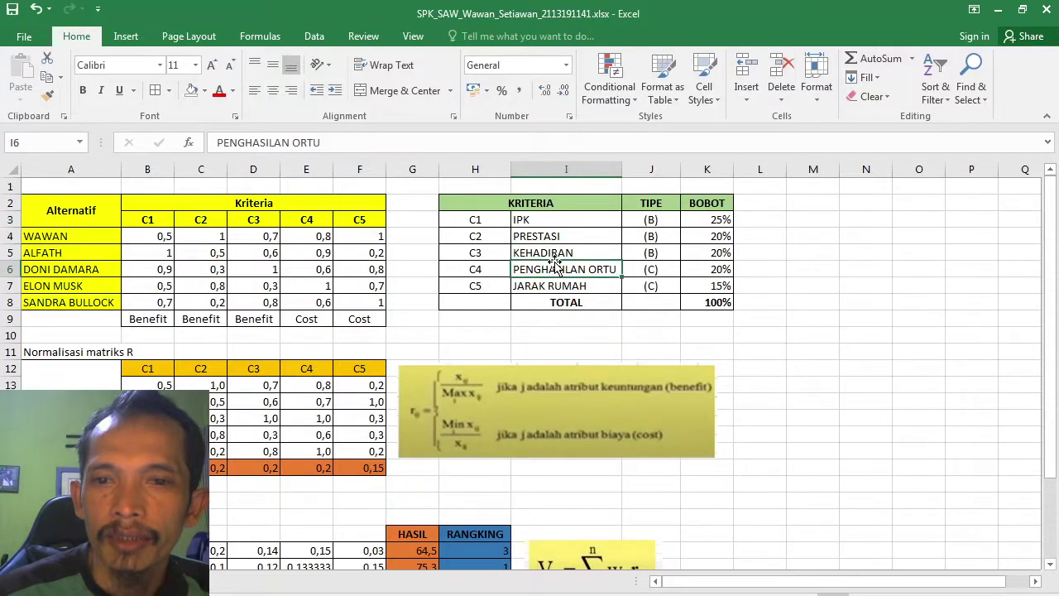
key("Down")
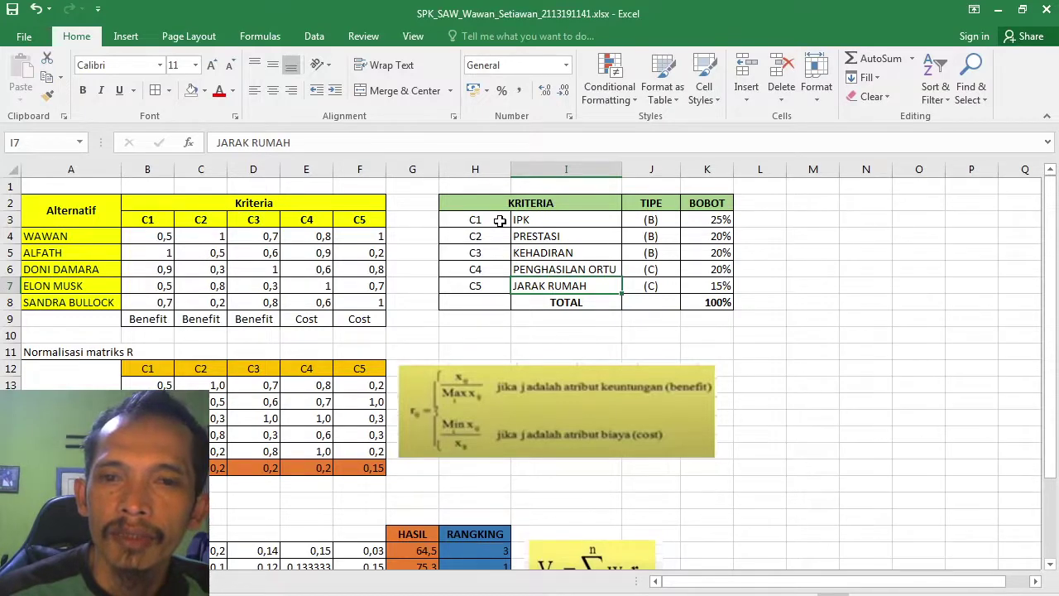
left_click(499, 220)
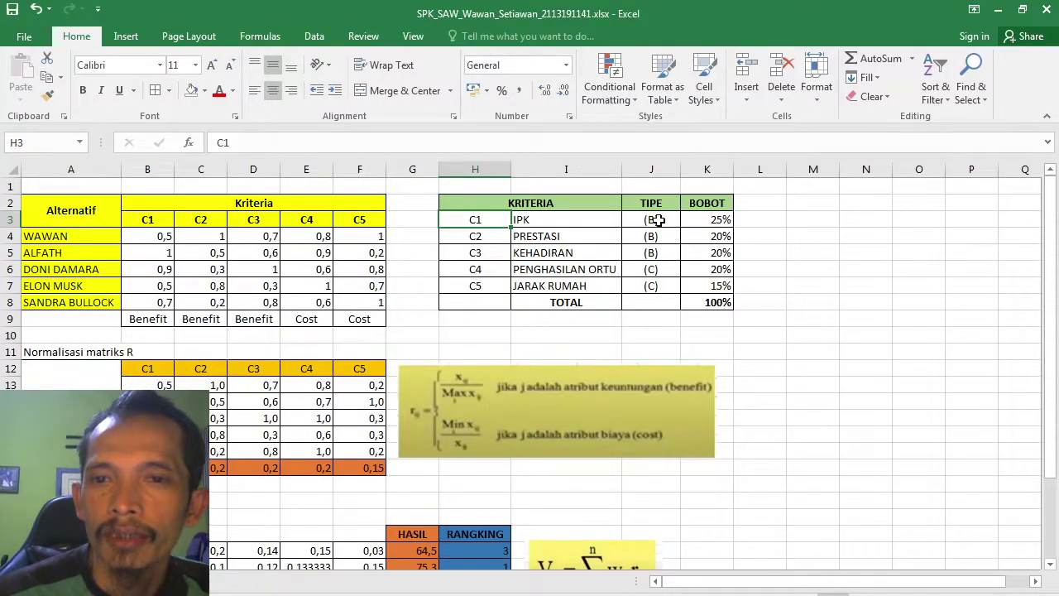
left_click(656, 220)
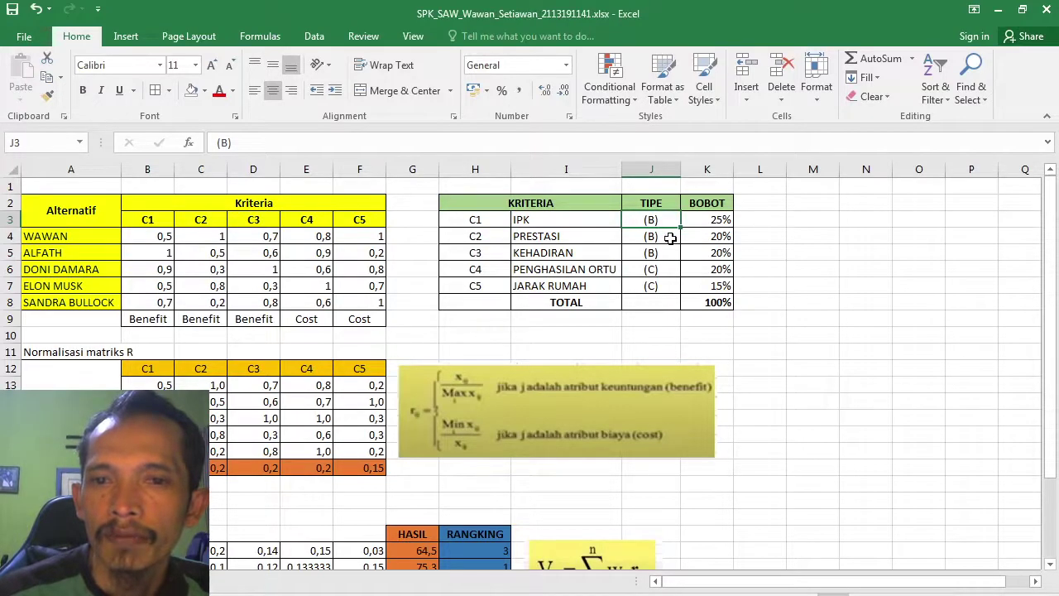
left_click(670, 238)
left_click(657, 254)
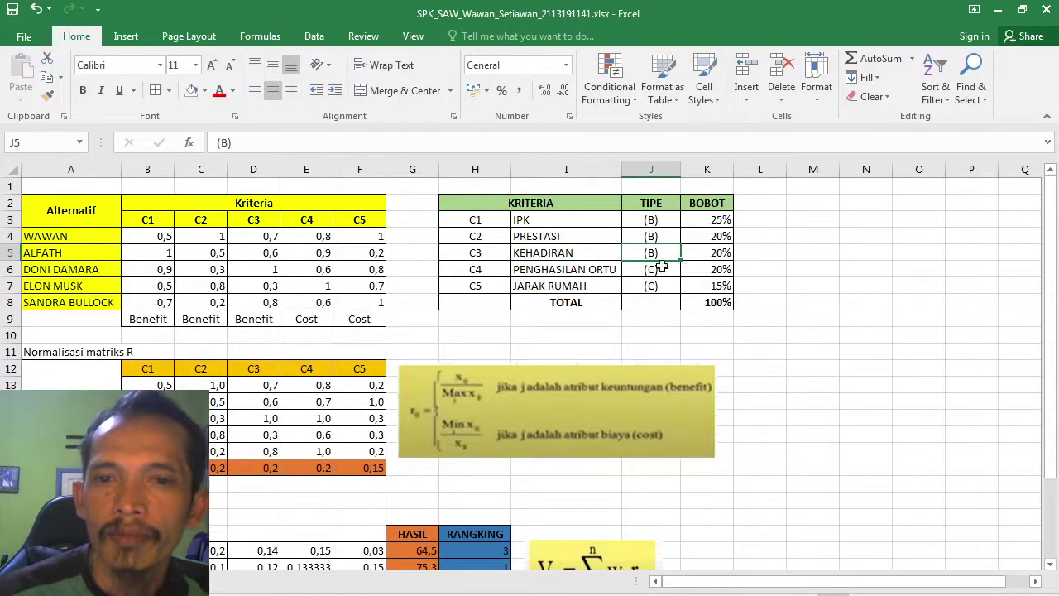
left_click(661, 270)
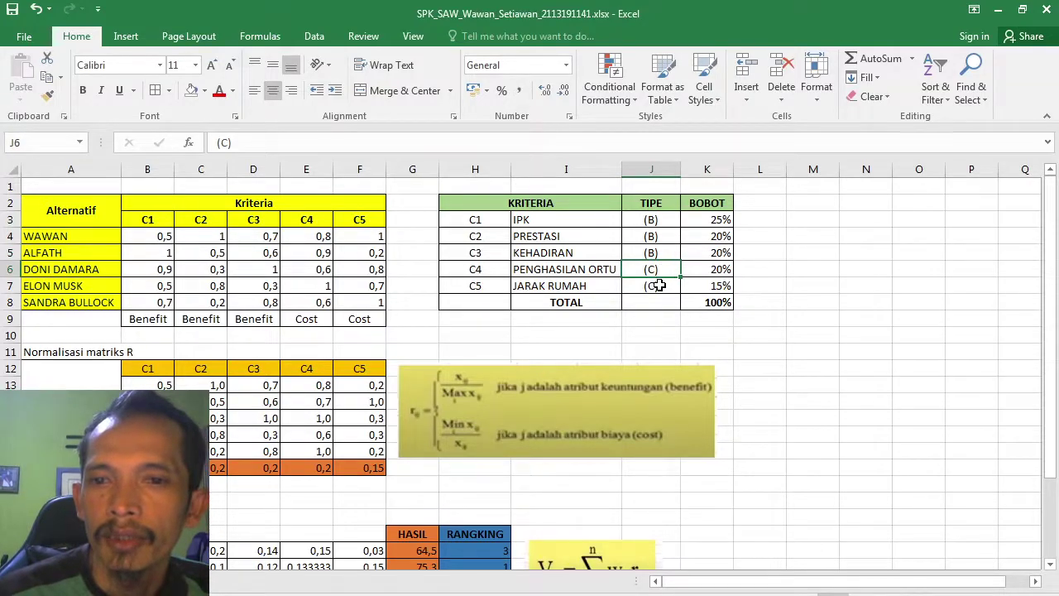
left_click(658, 284)
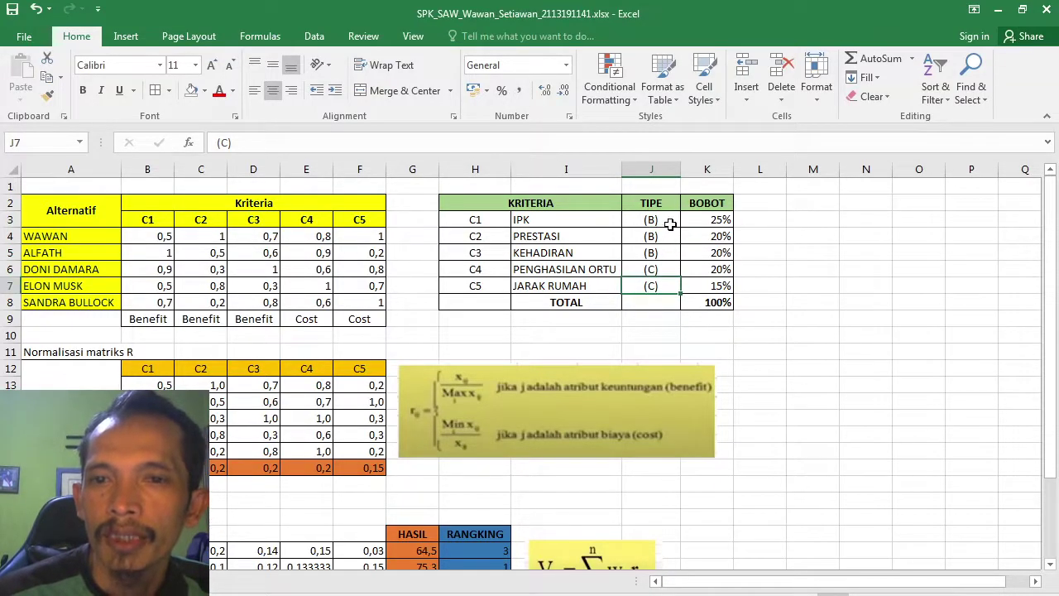
left_click(735, 222)
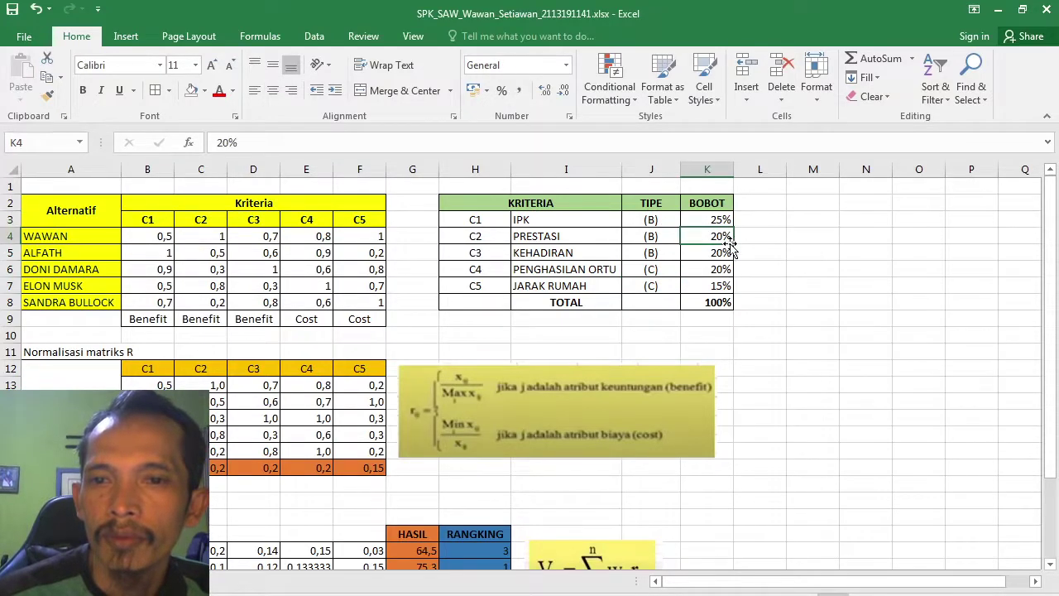
left_click(729, 240)
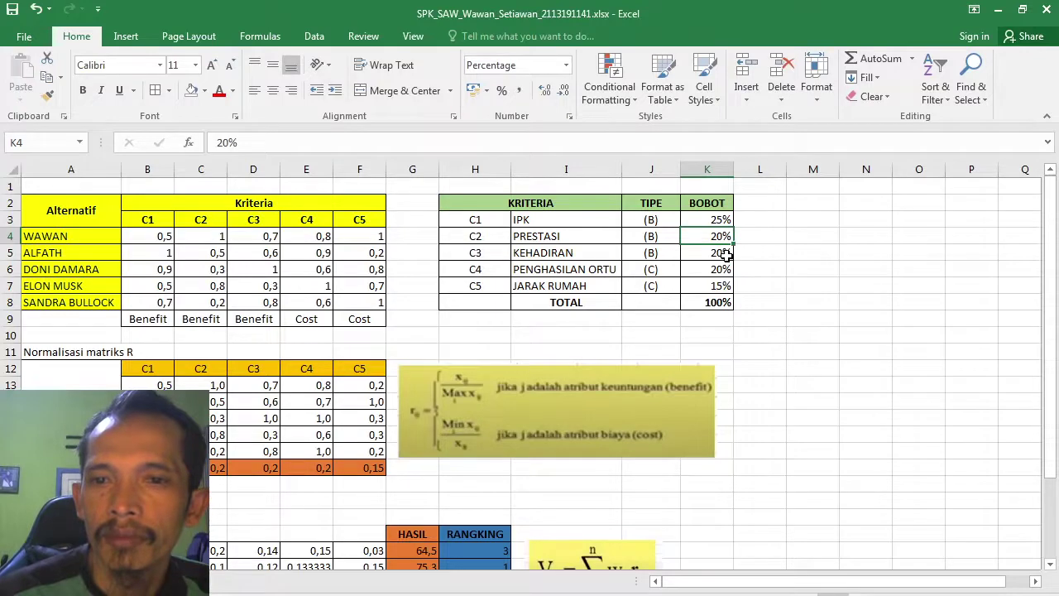
left_click(724, 255)
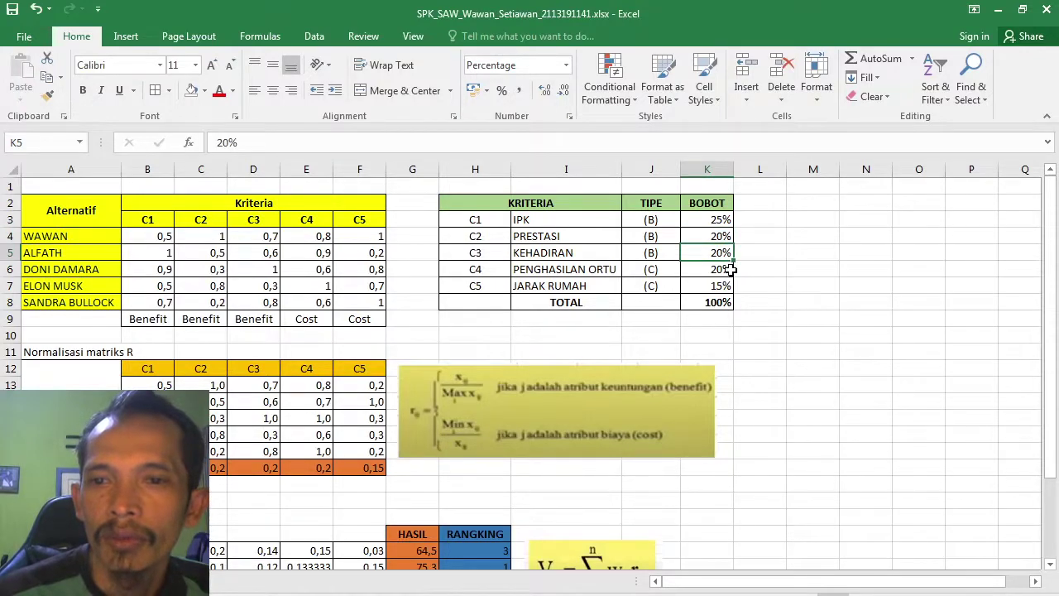
left_click(729, 270)
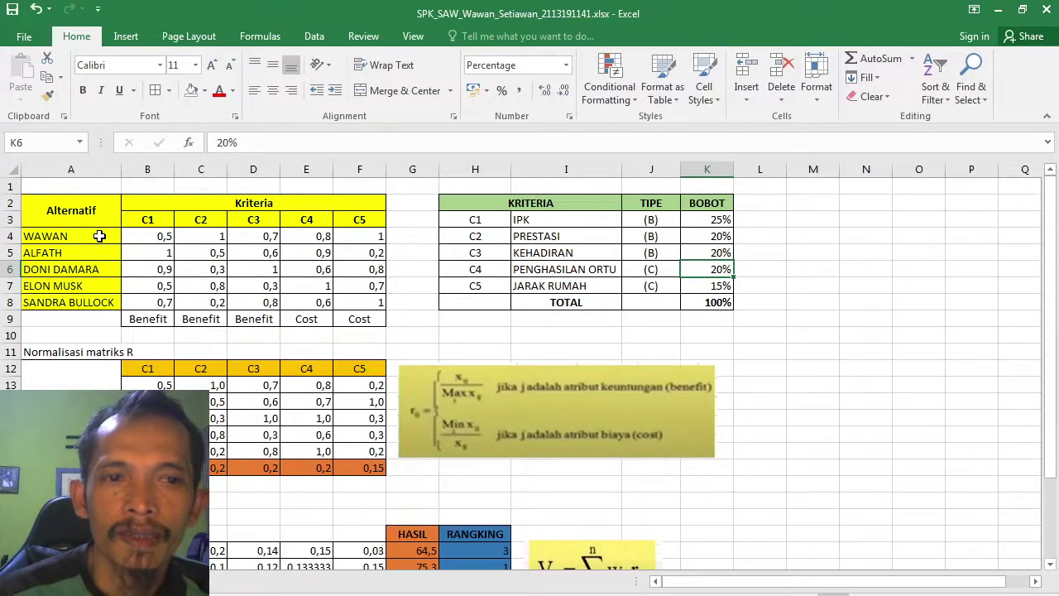
left_click(99, 236)
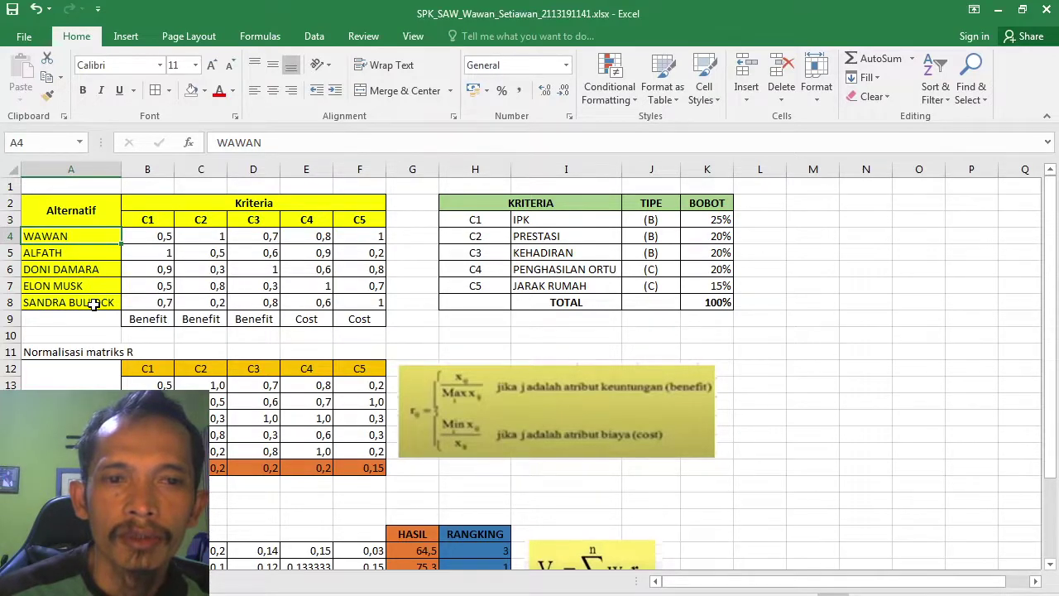
left_click(149, 236)
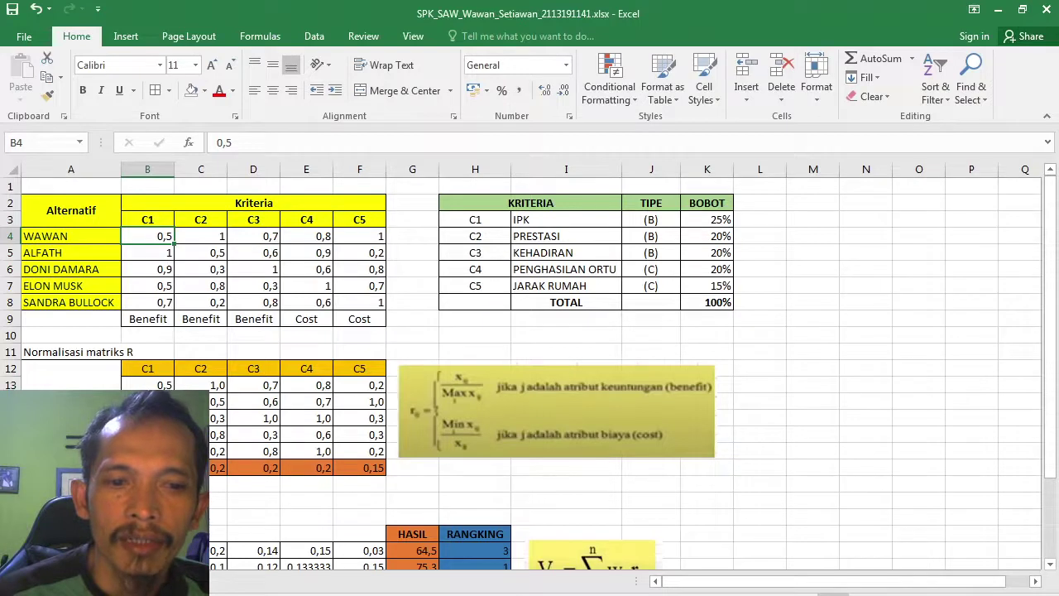
left_click(213, 552)
key("Down")
key("Down")
key("Down")
key("Down")
key("Down")
key("Down")
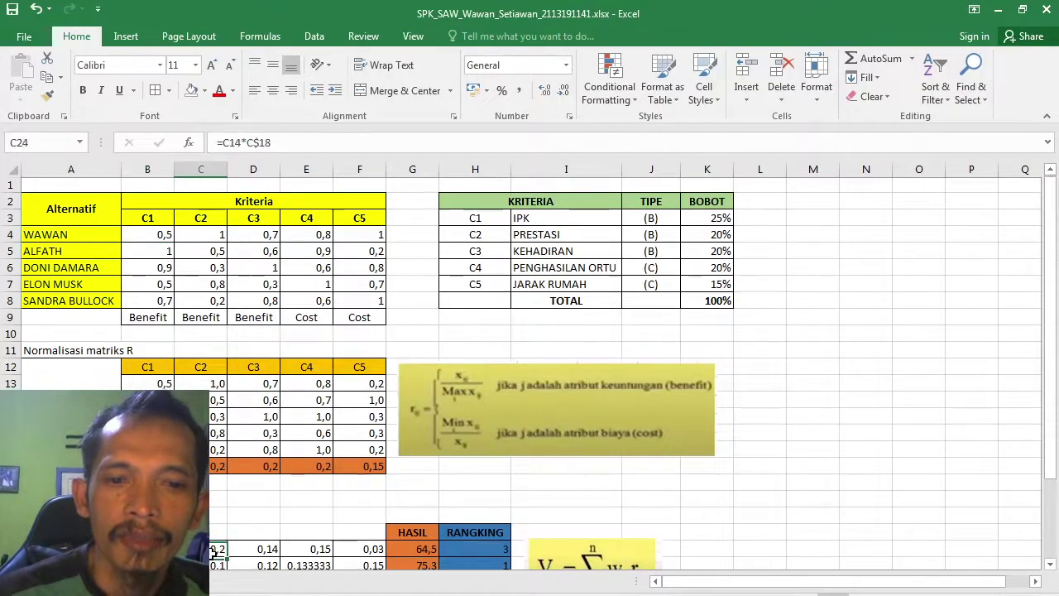
key("Up")
key("Up")
key("Up")
key("Up")
key("Up")
key("Up")
key("Up")
key("Up")
key("Up")
key("Up")
key("Up")
key("Up")
key("Up")
key("Up")
key("Up")
key("Up")
key("Up")
key("Up")
key("Up")
key("Up")
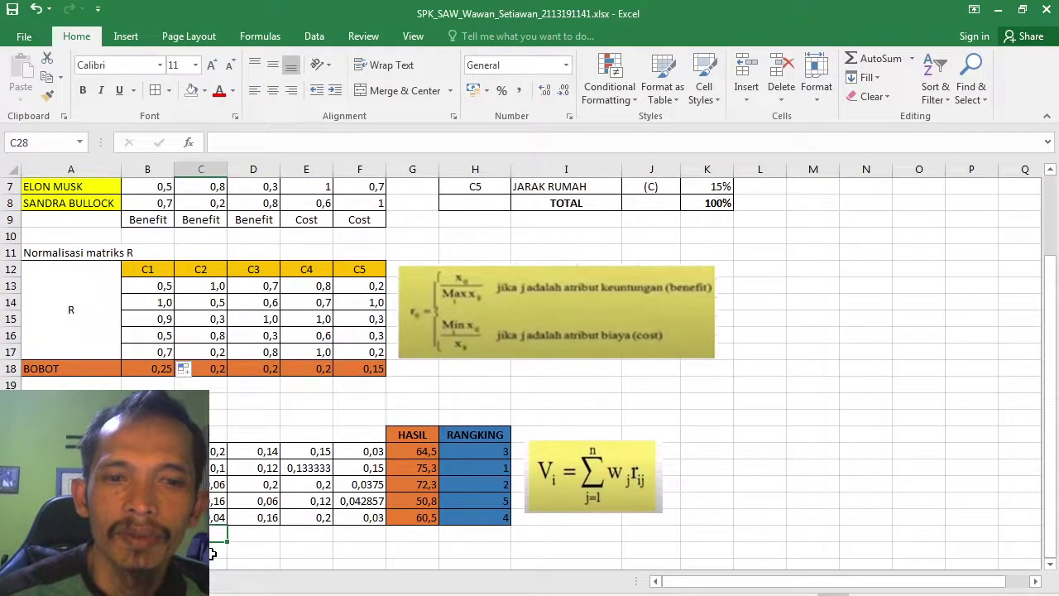
key("Up")
key("Up")
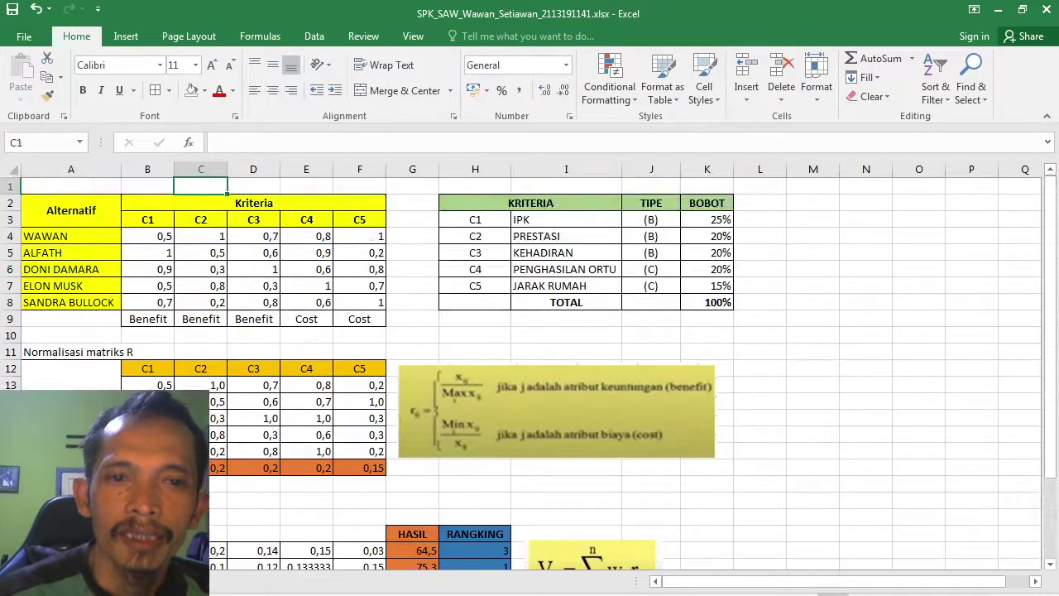
left_click(161, 237)
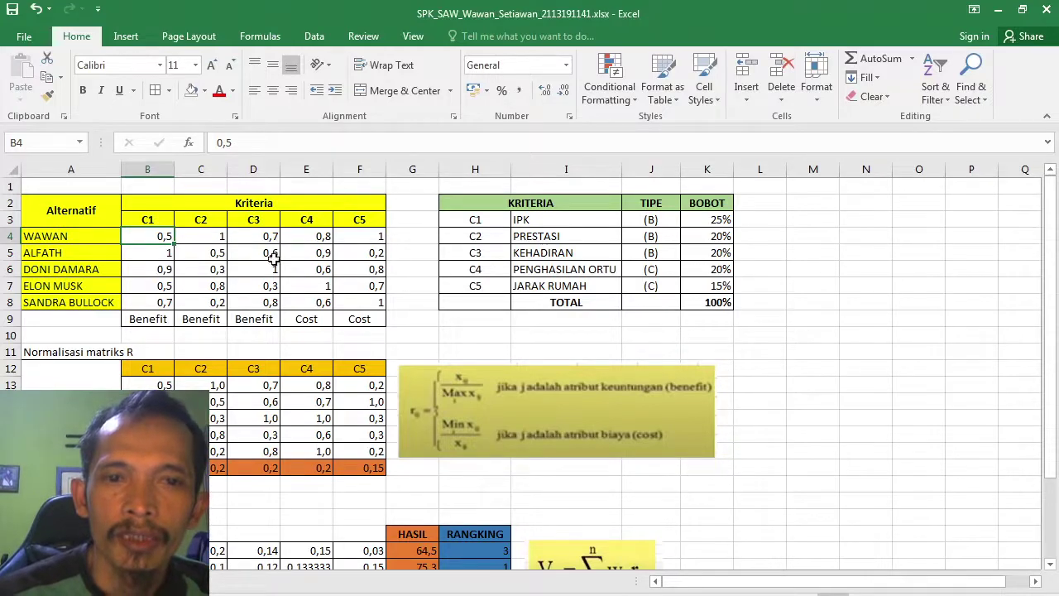
left_click(221, 238)
left_click(273, 237)
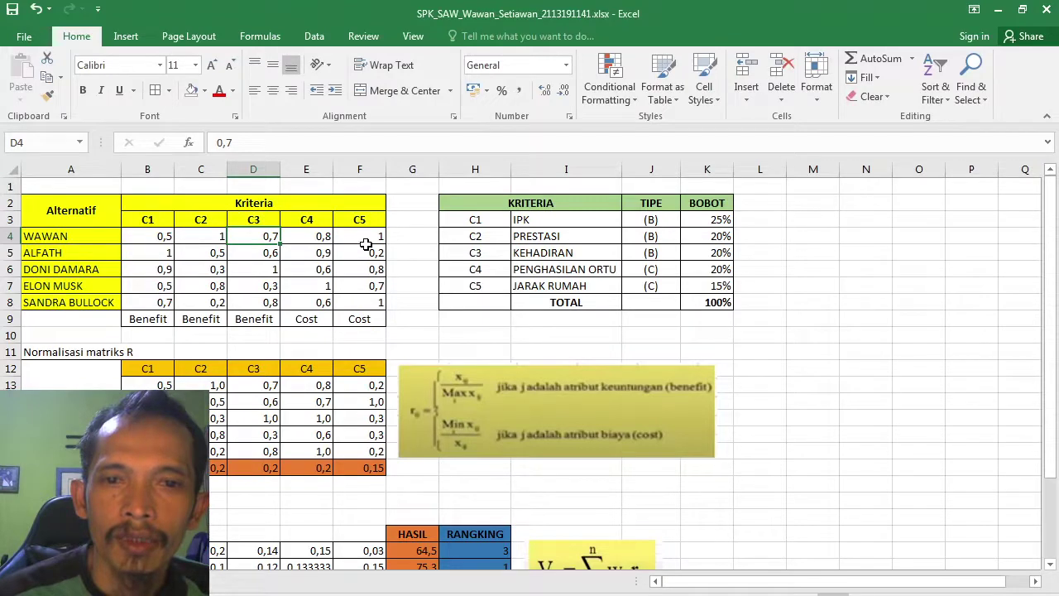
left_click(365, 246)
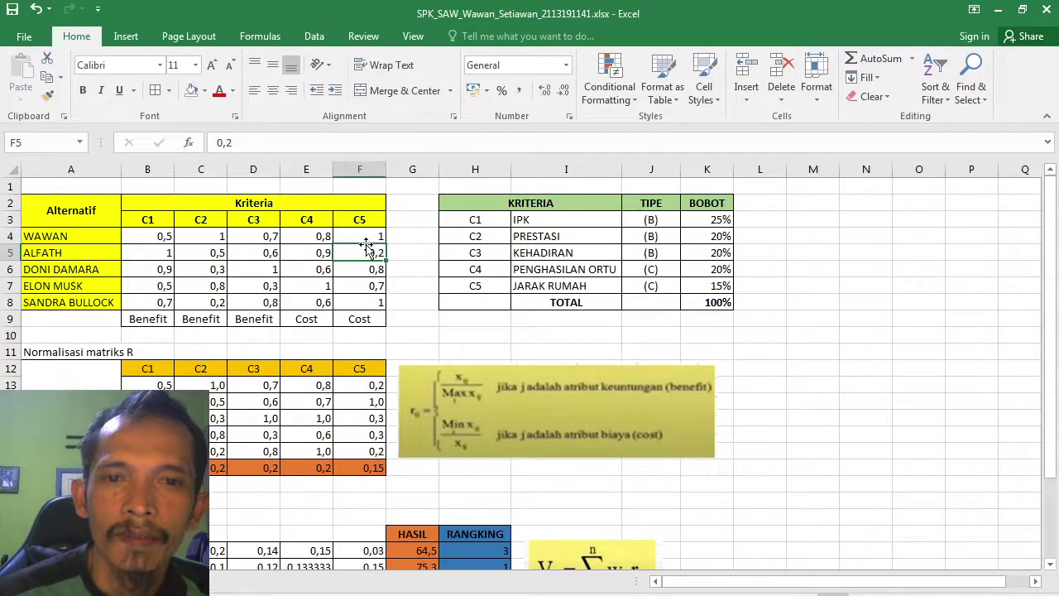
left_click(366, 241)
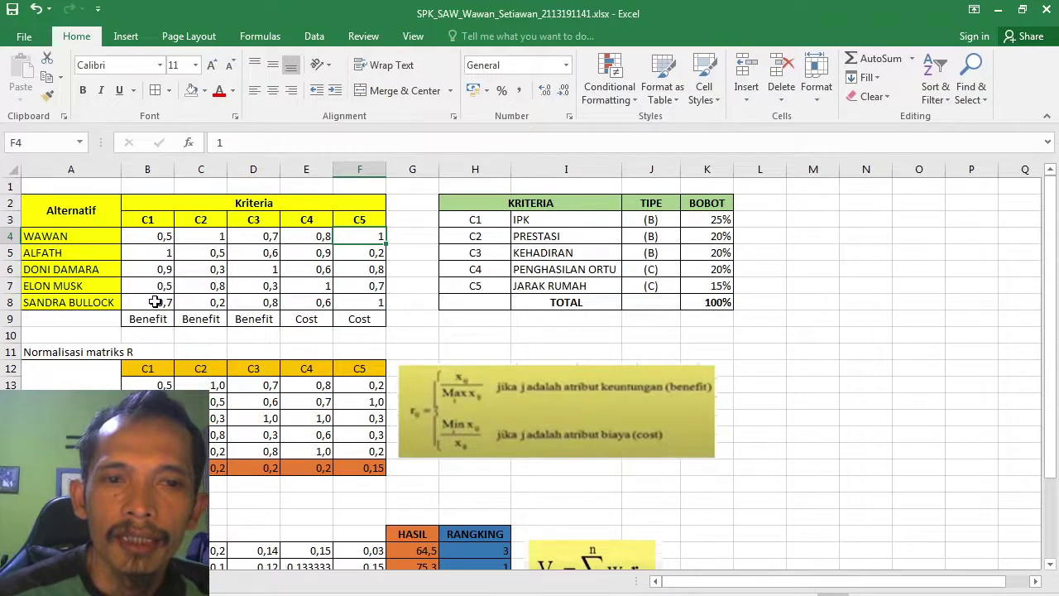
left_click(154, 300)
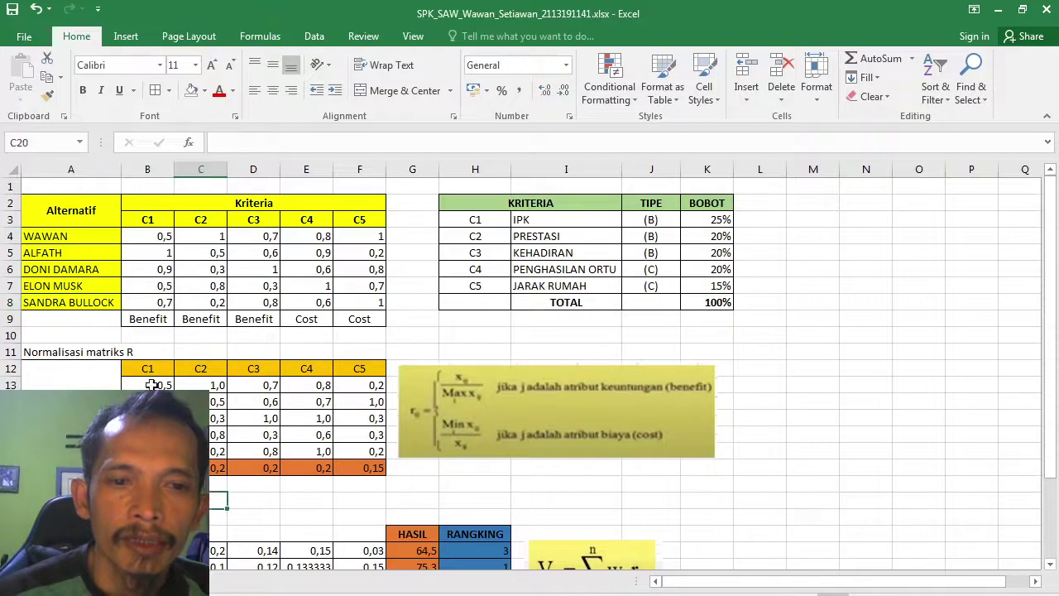
left_click(148, 385)
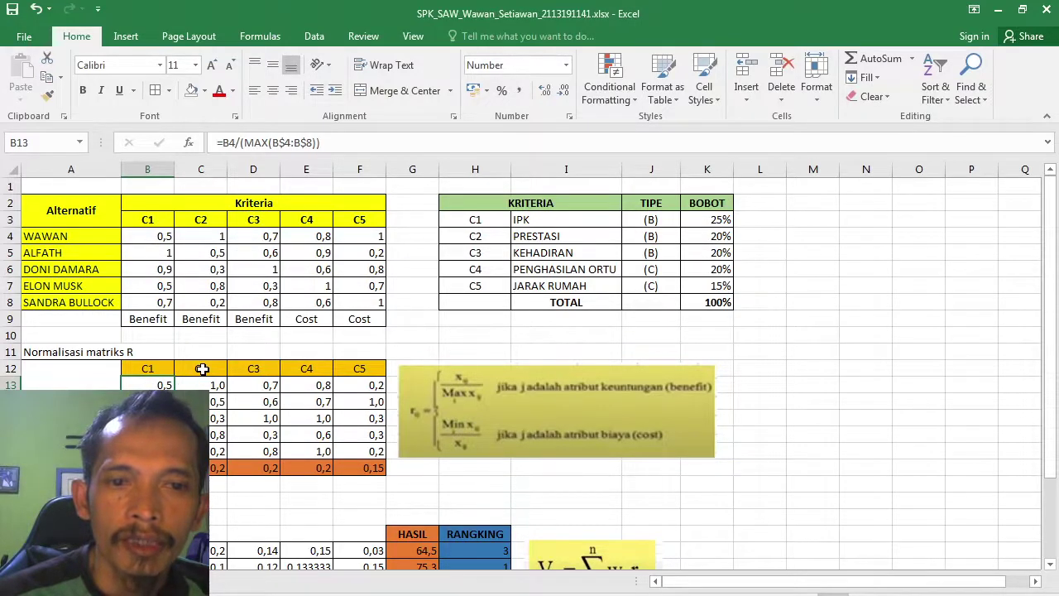
left_click(293, 387)
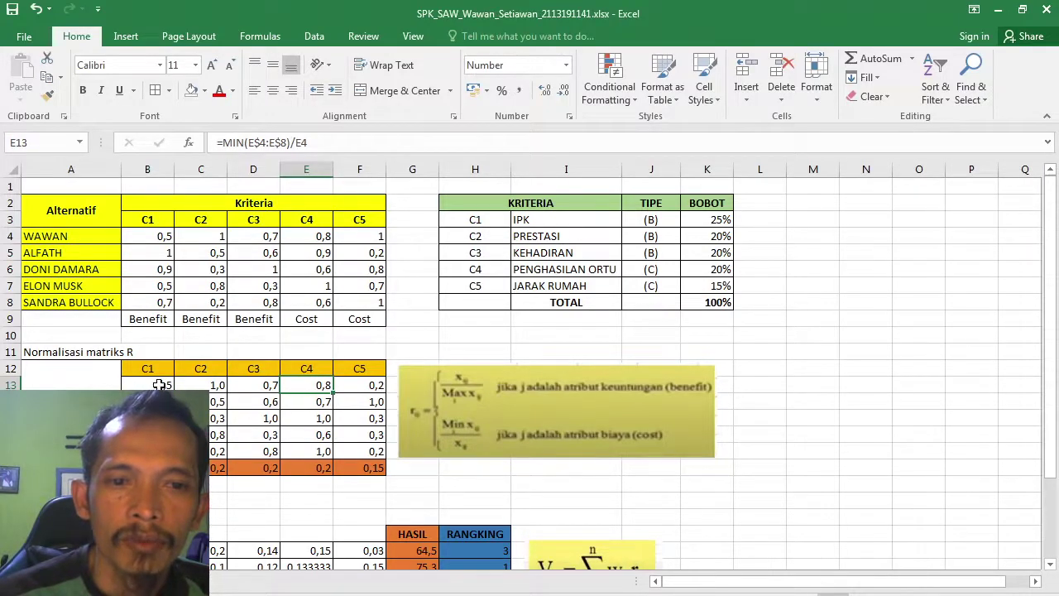
left_click(160, 385)
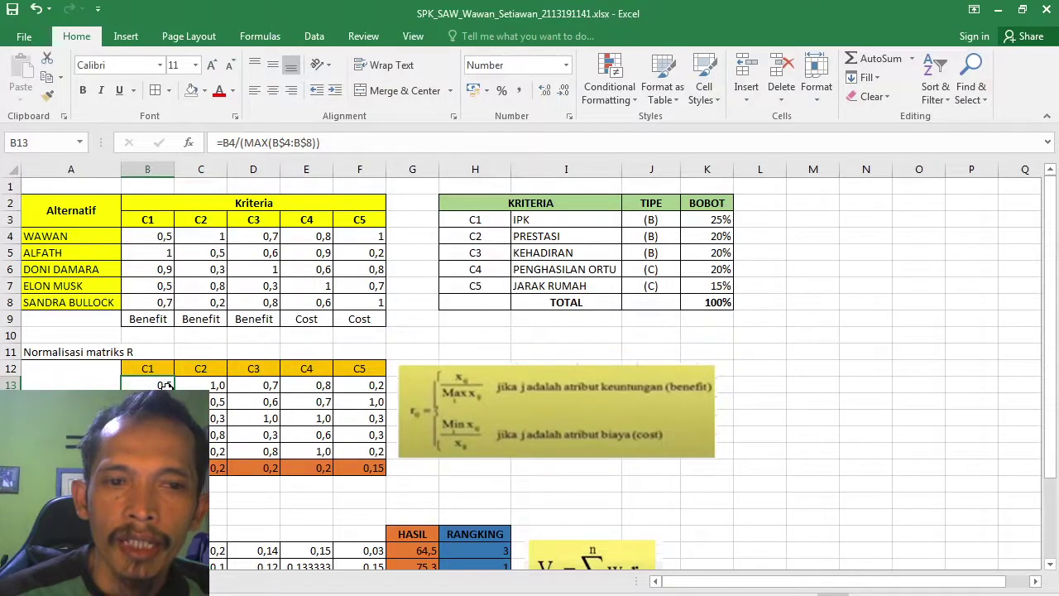
left_click(157, 239)
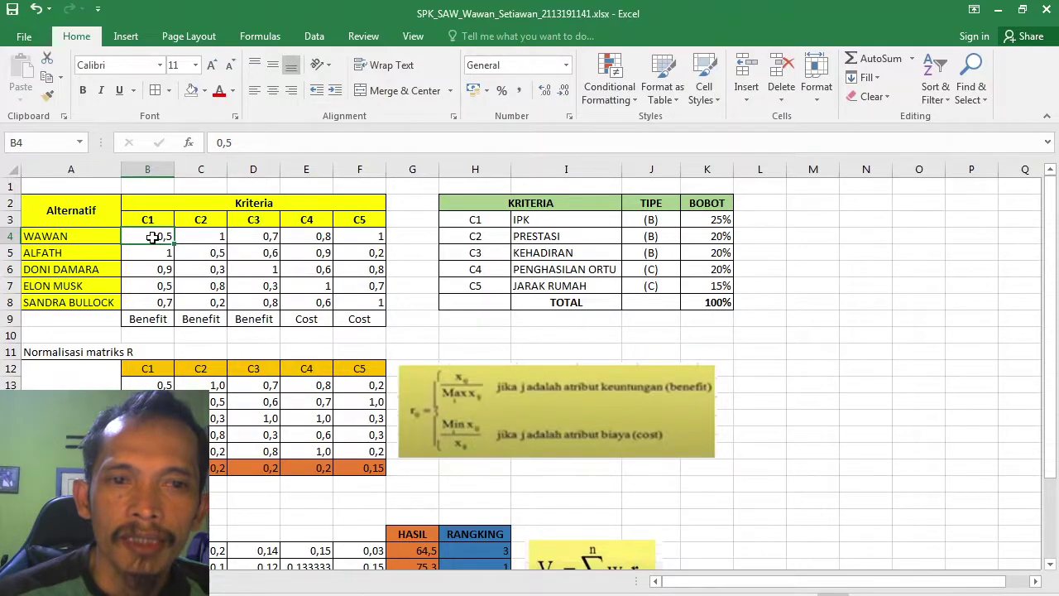
left_click(206, 236)
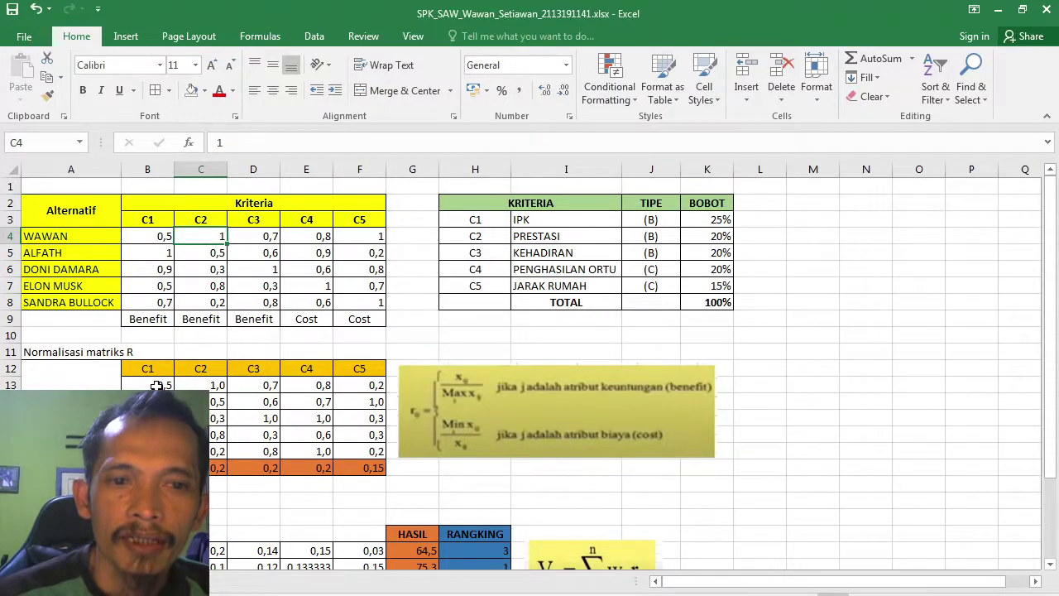
left_click(156, 386)
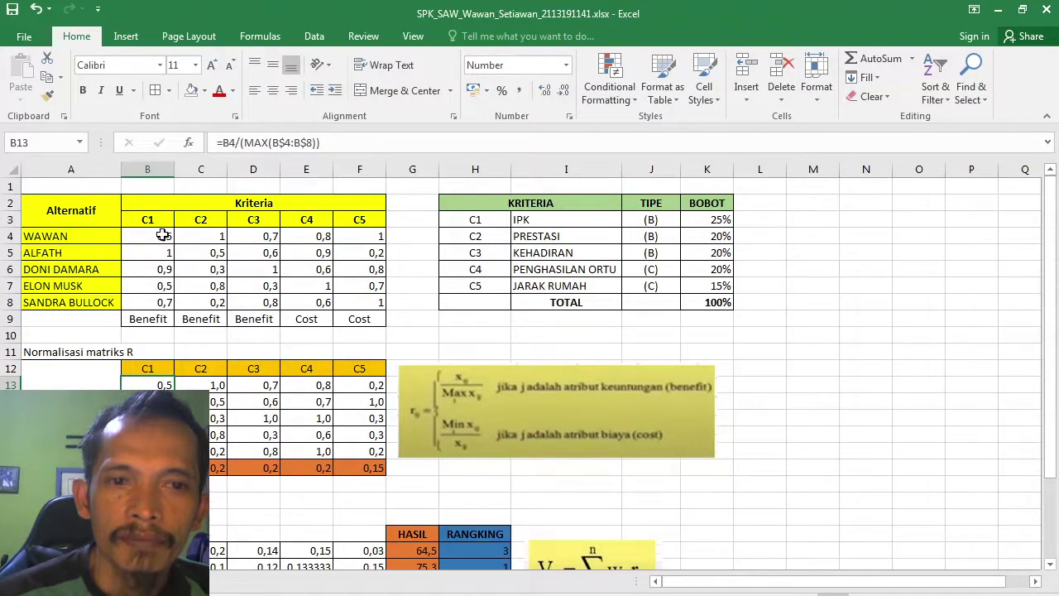
left_click(159, 237)
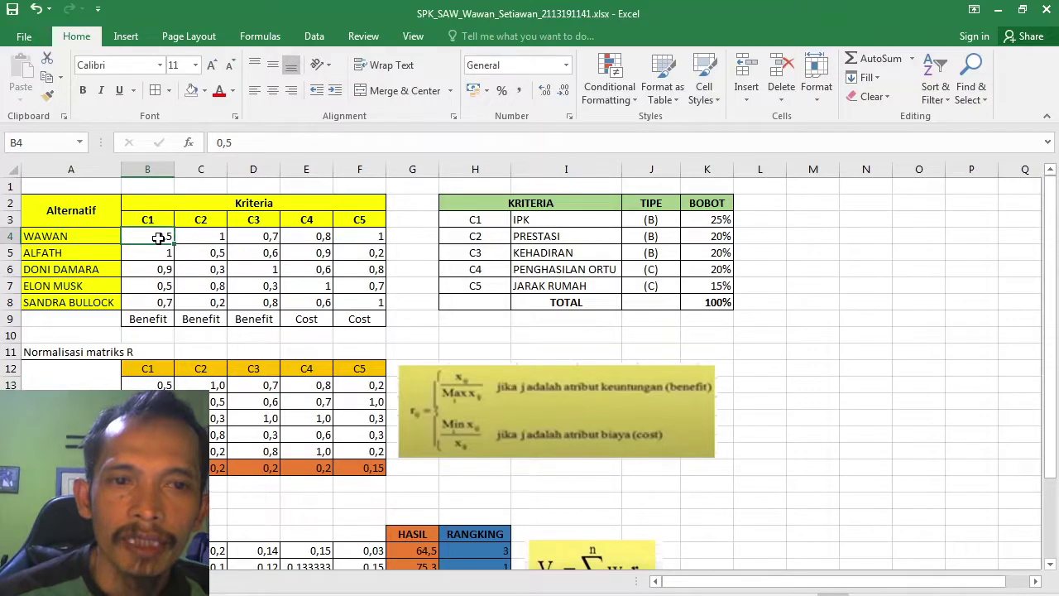
left_click_drag(159, 238, 157, 302)
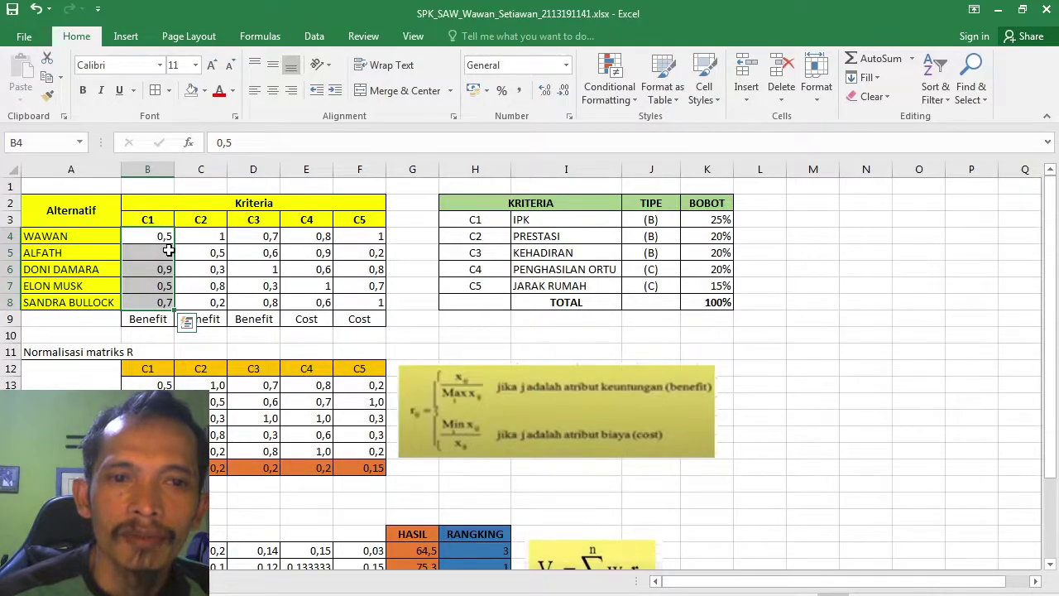
left_click(192, 237)
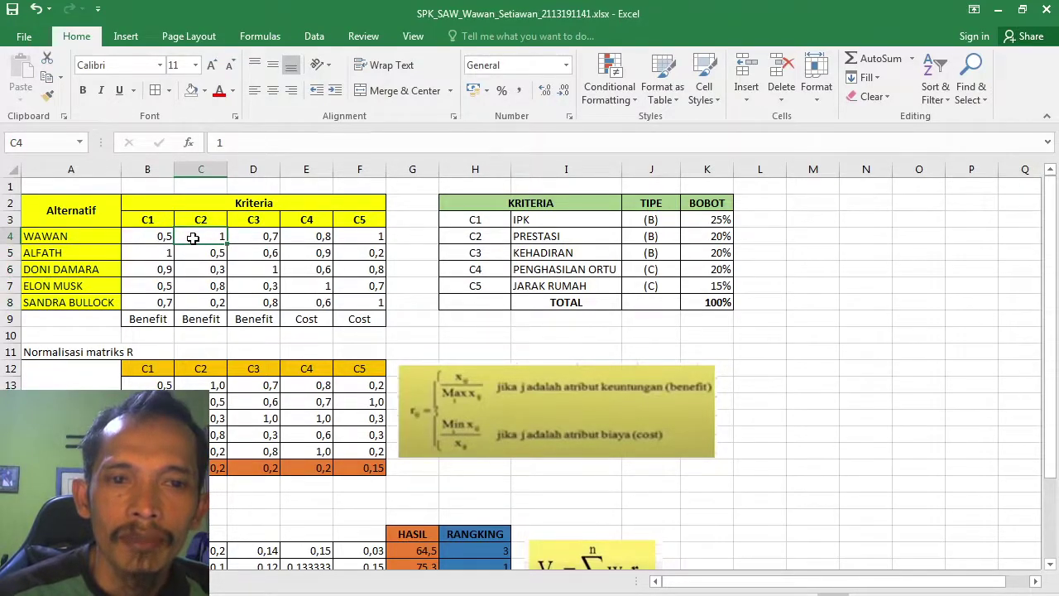
left_click(201, 319)
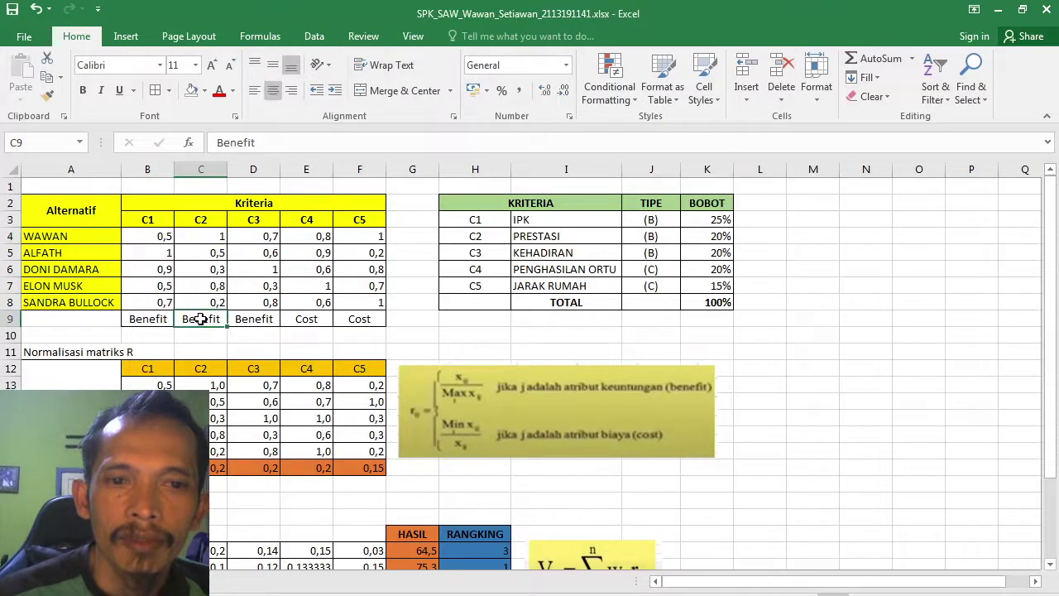
key("Up")
key("Up")
key("Up")
key("Up")
key("Up")
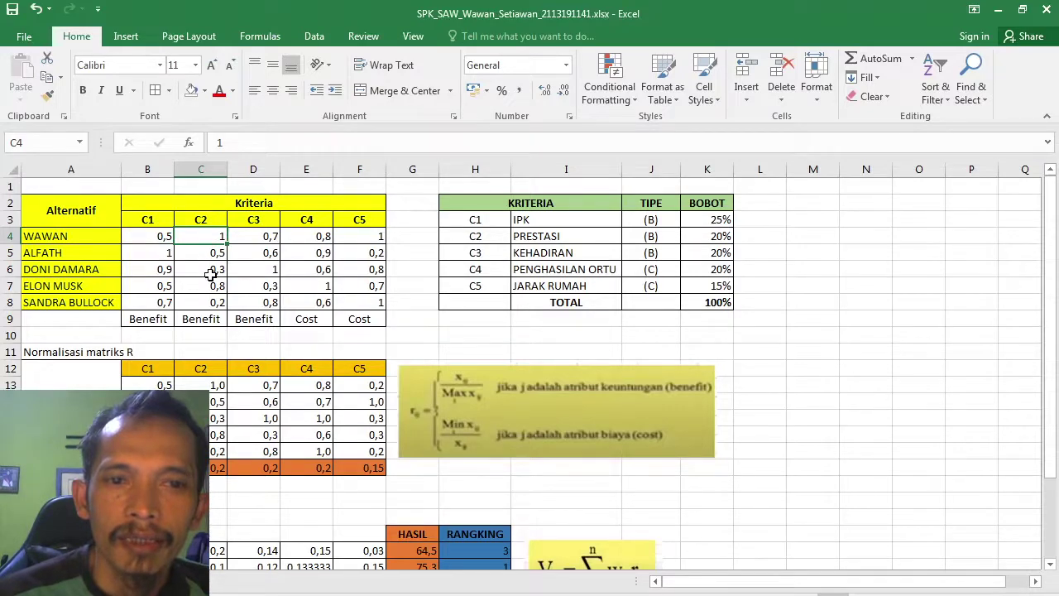
left_click(259, 234)
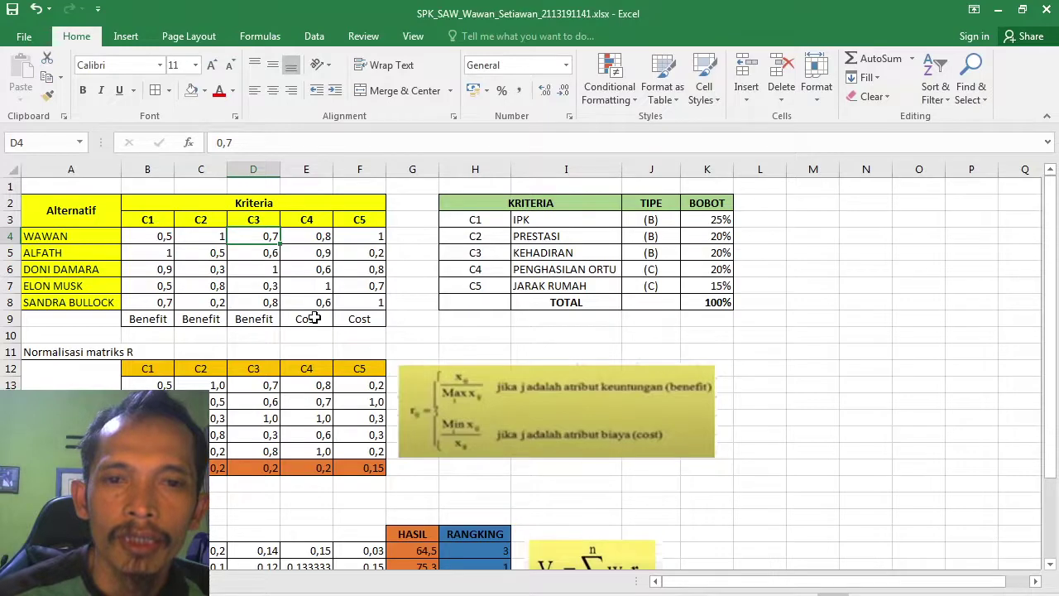
left_click(314, 318)
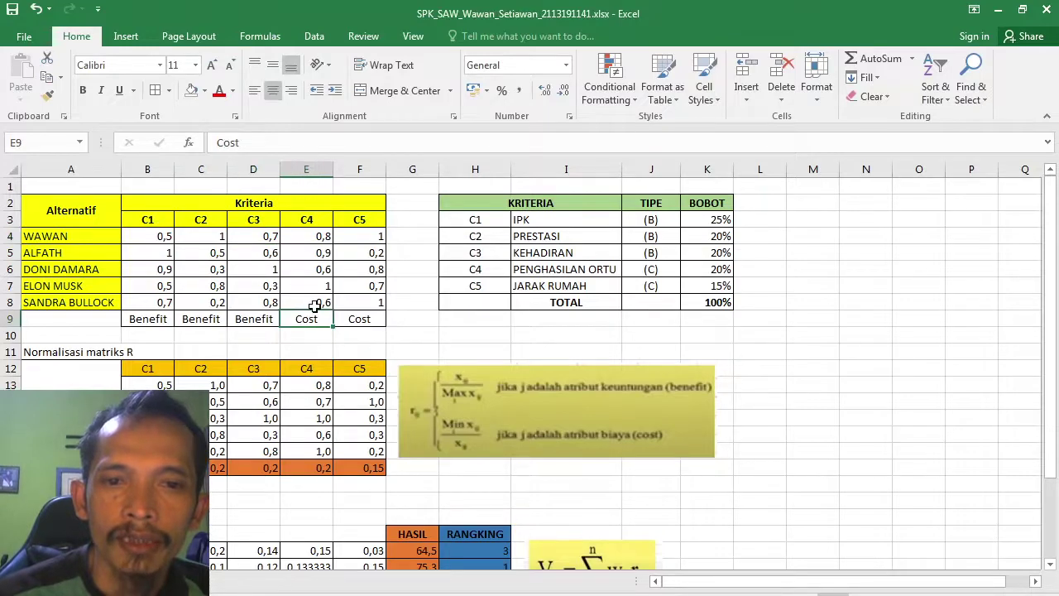
left_click(317, 387)
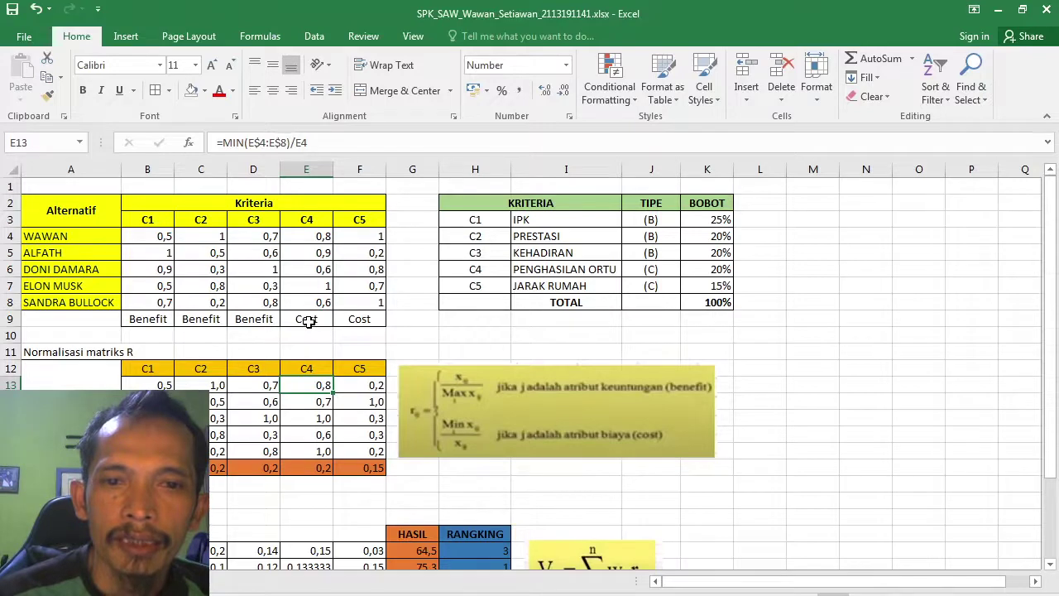
left_click(313, 237)
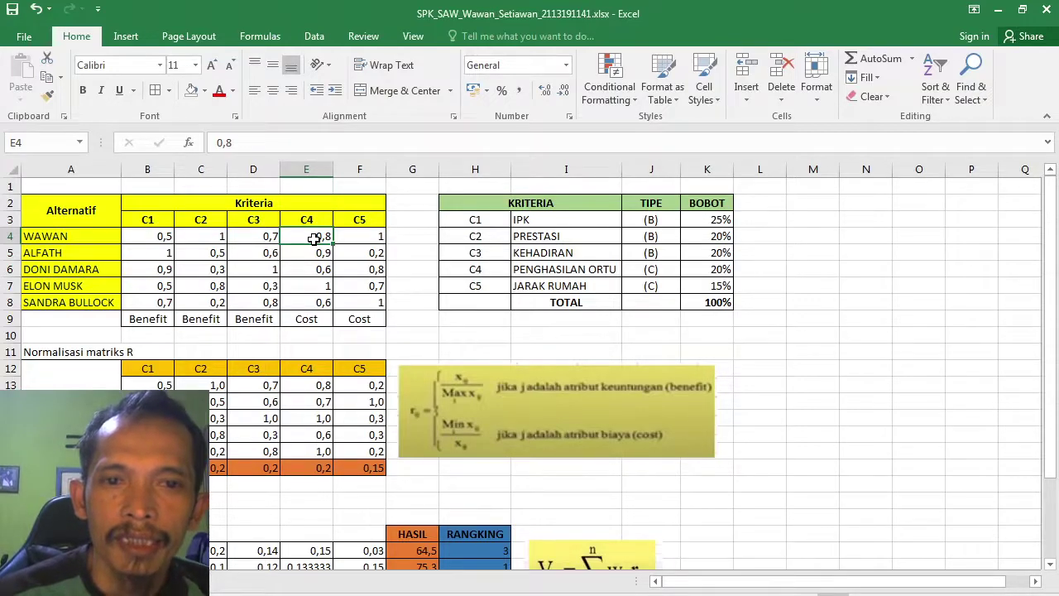
left_click(313, 384)
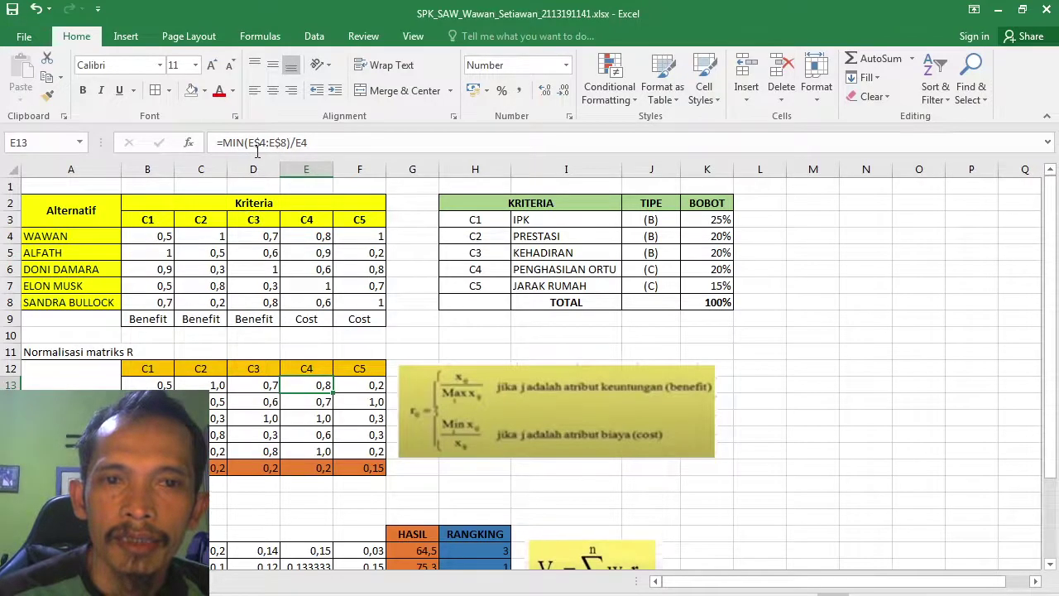
left_click(255, 142)
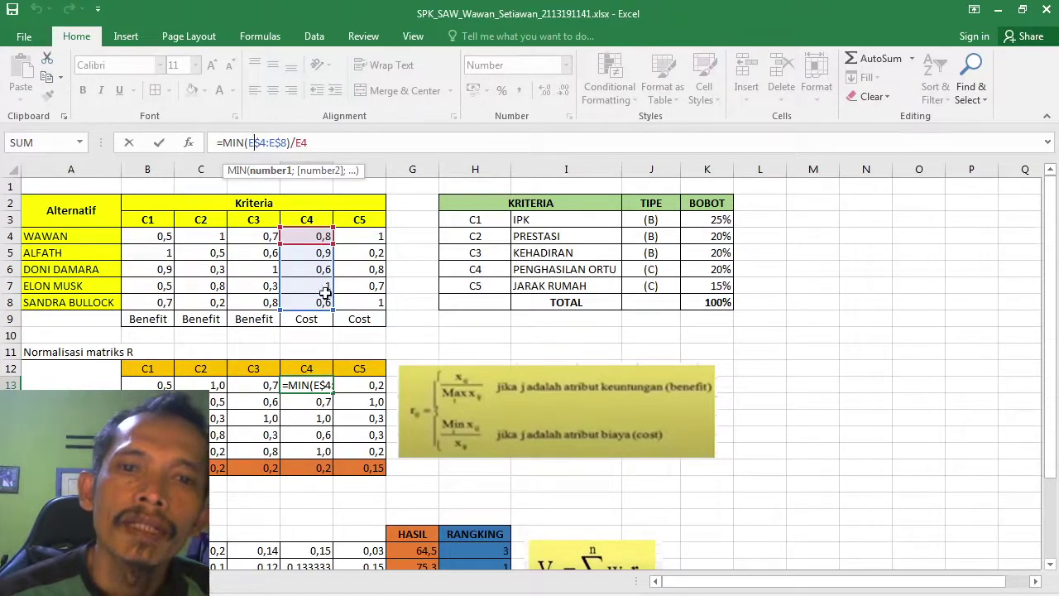
left_click(358, 235)
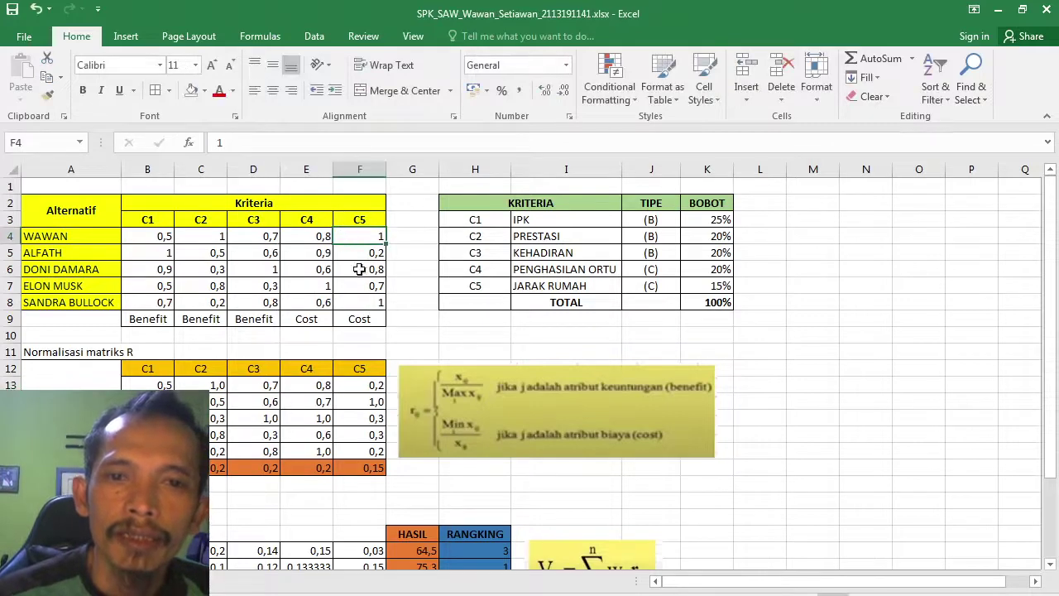
left_click(373, 385)
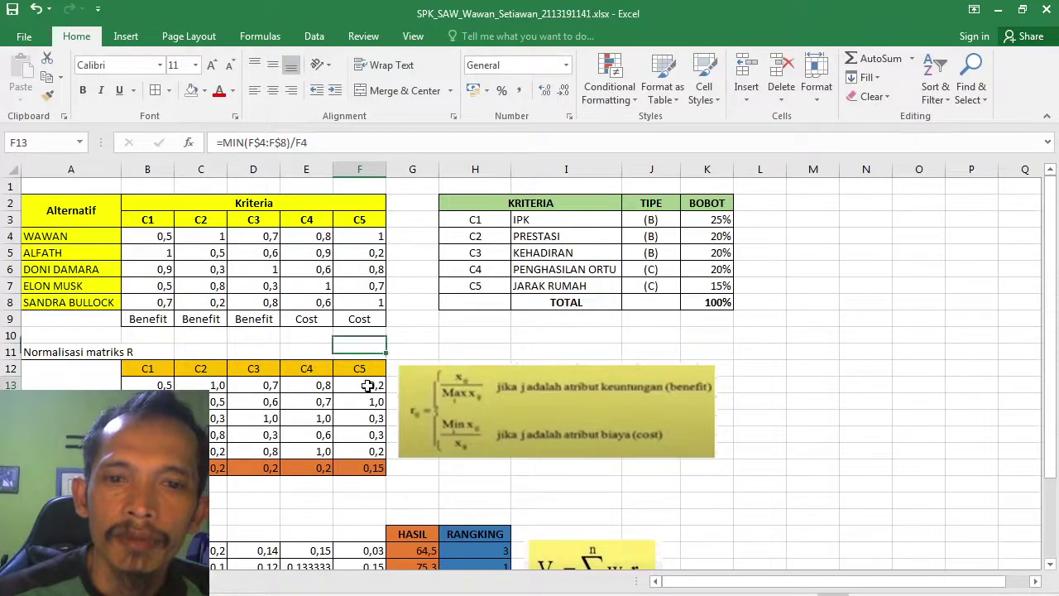
left_click(273, 142)
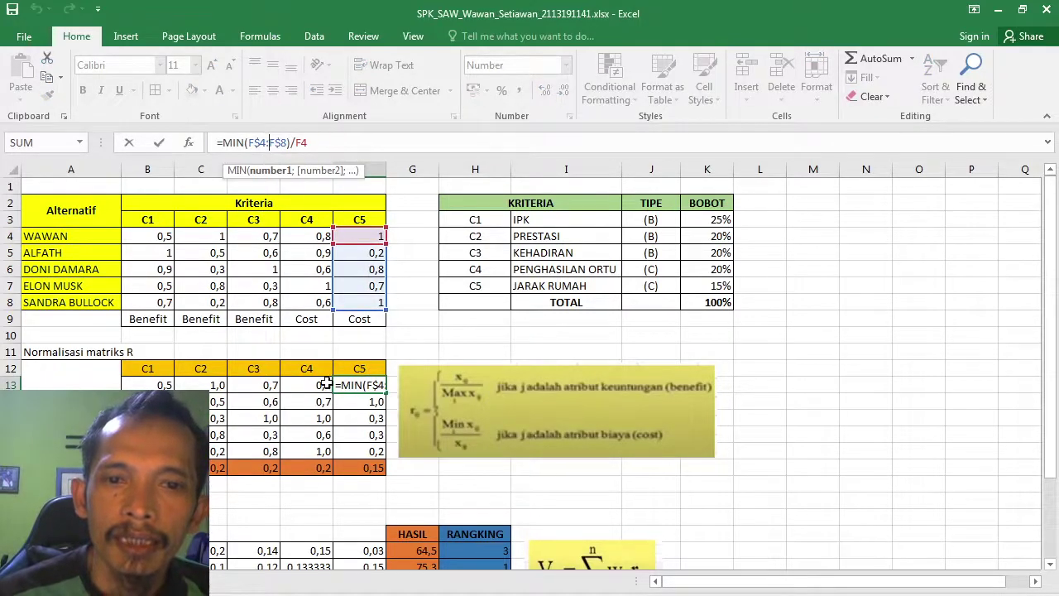
left_click(167, 384)
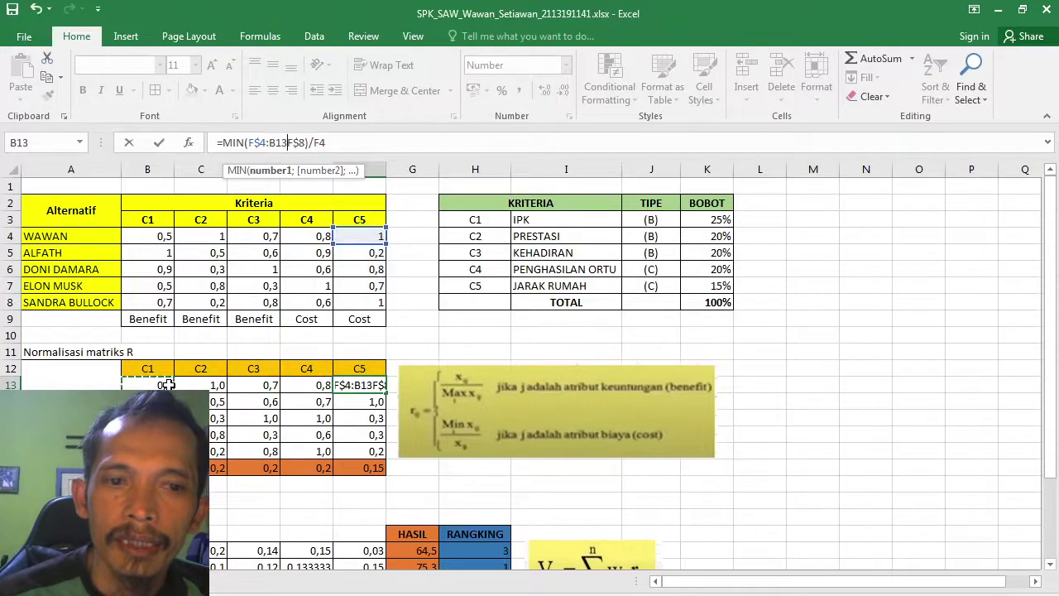
key("Escape")
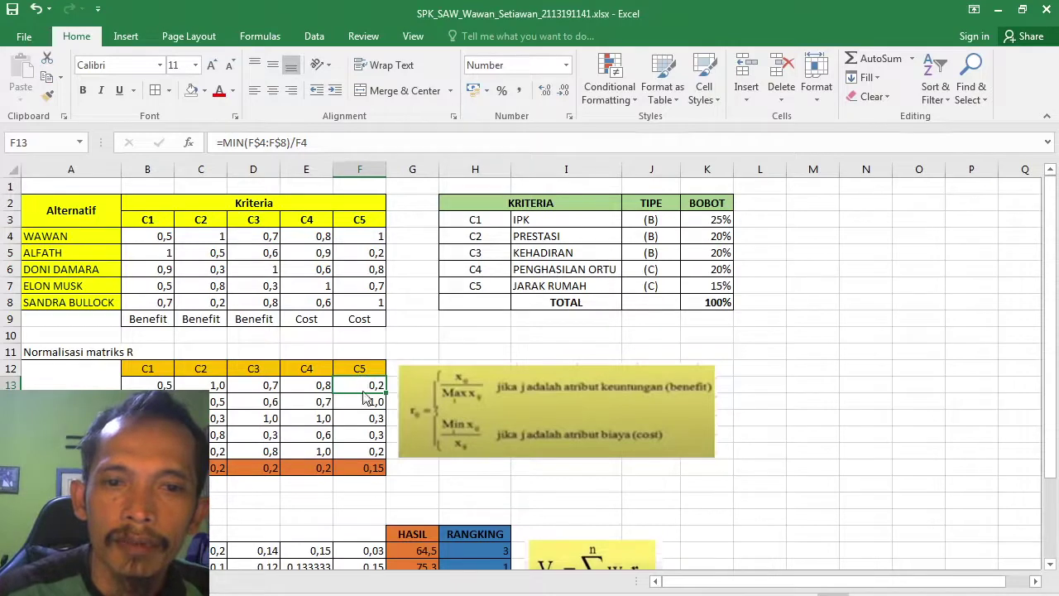
left_click(371, 237)
left_click(362, 385)
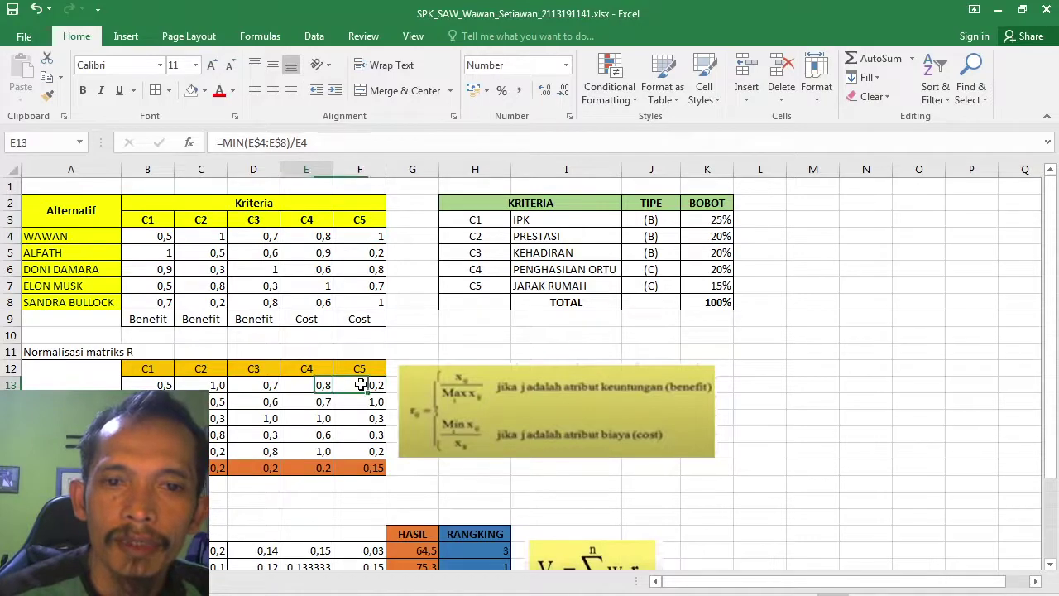
left_click(319, 385)
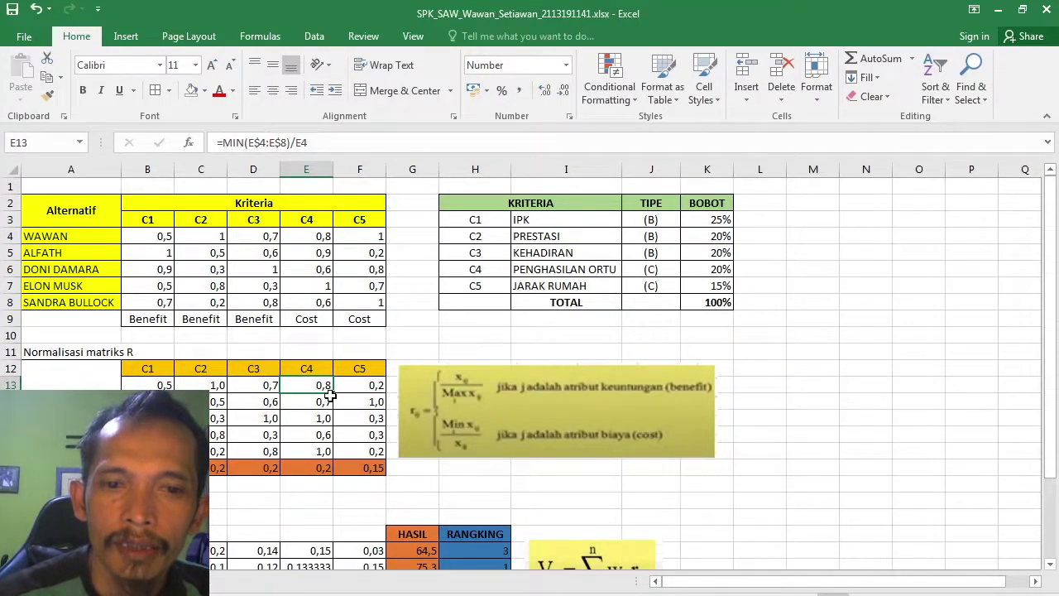
Step: Fill E13's =MIN(E$4:E$8)/E4 formula down to E17 and check the normalised formulas in rows 14–17
left_click_drag(329, 395, 329, 453)
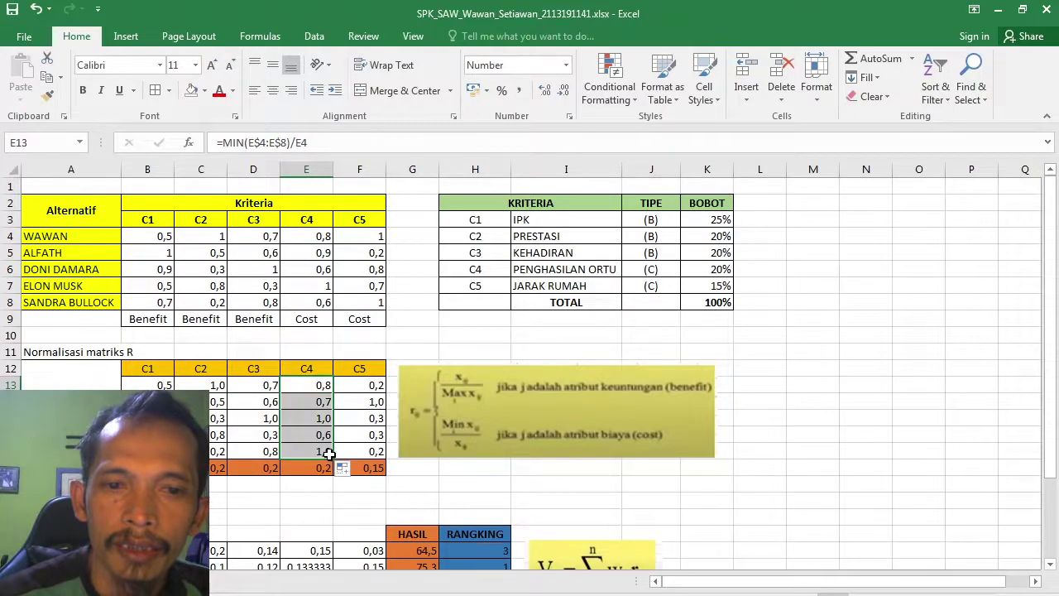
left_click(200, 401)
left_click(147, 402)
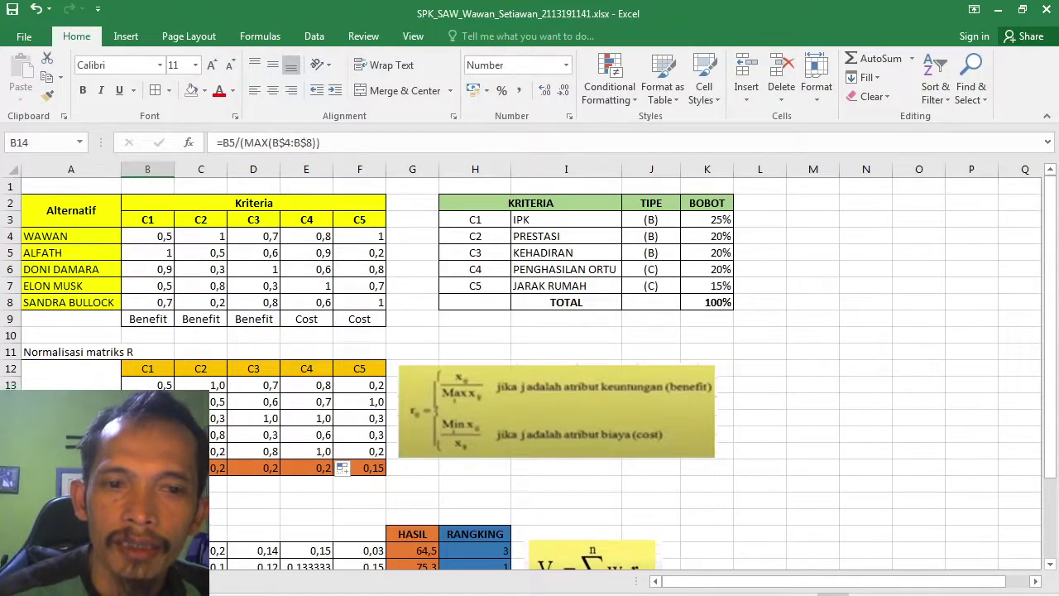
left_click(200, 401)
left_click(147, 401)
left_click(254, 401)
left_click(306, 401)
left_click(359, 401)
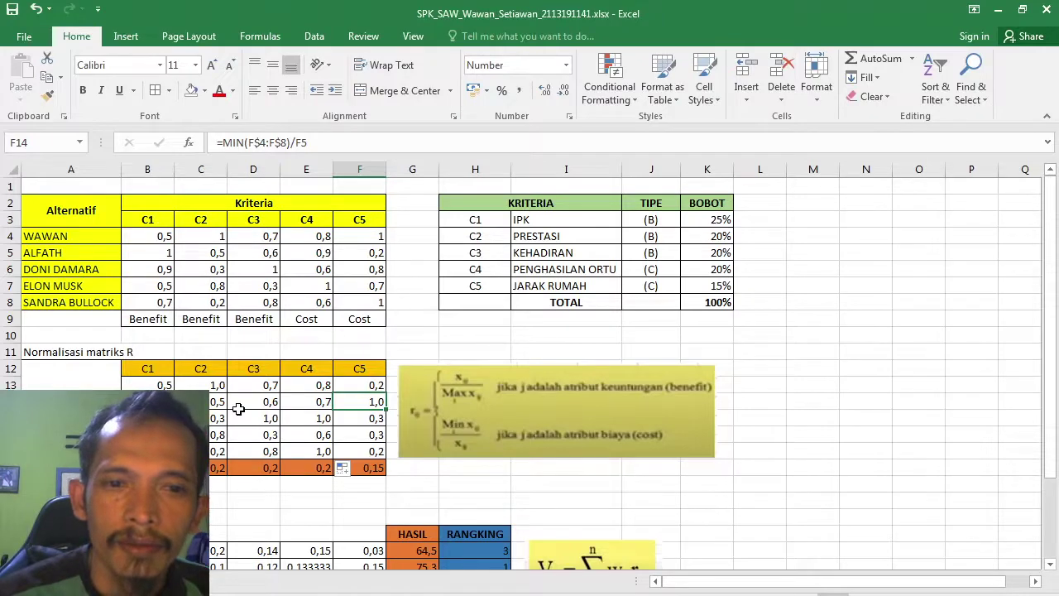
left_click(147, 451)
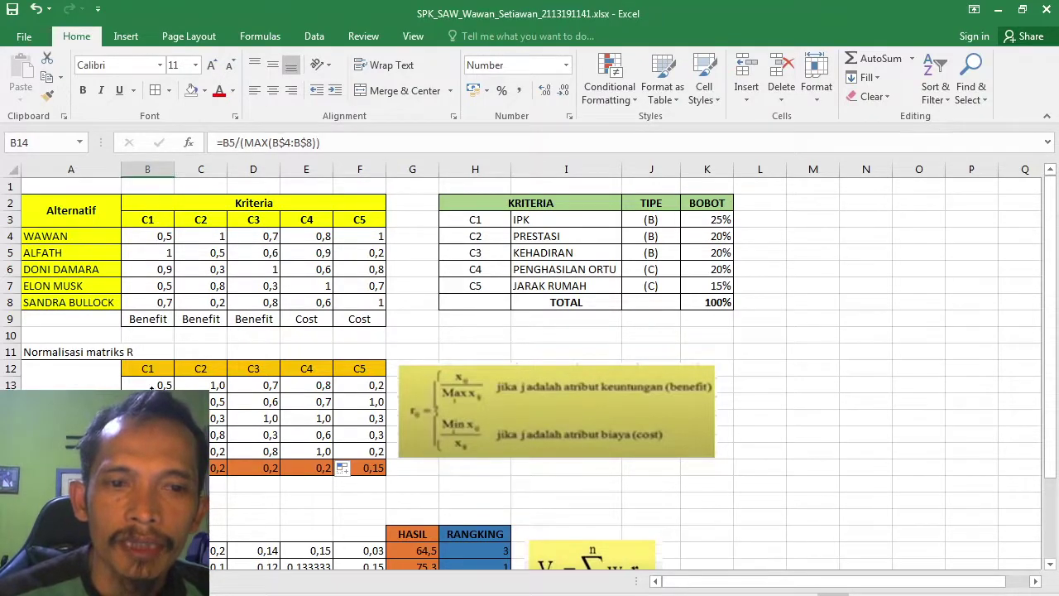
key("Down")
key("Down")
key("Down")
key("Down")
key("Down")
key("Down")
key("Down")
key("Down")
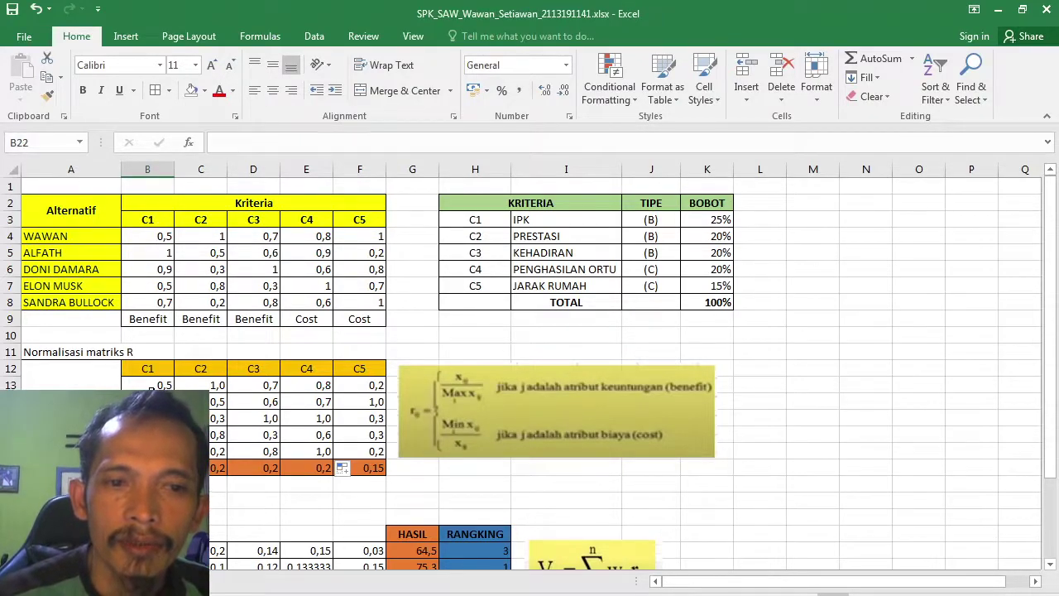
left_click(148, 401)
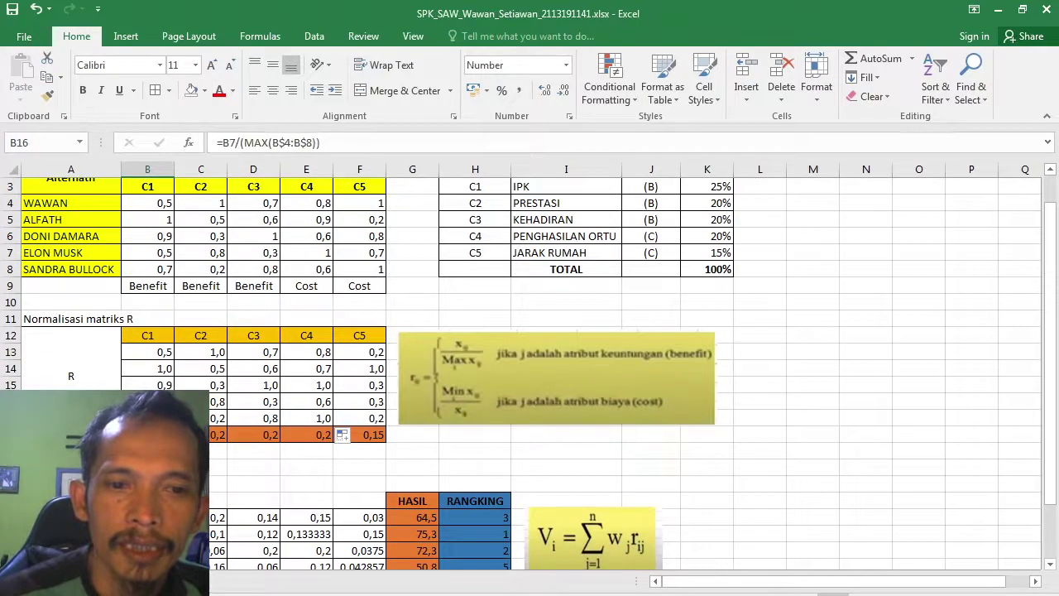
left_click(147, 434)
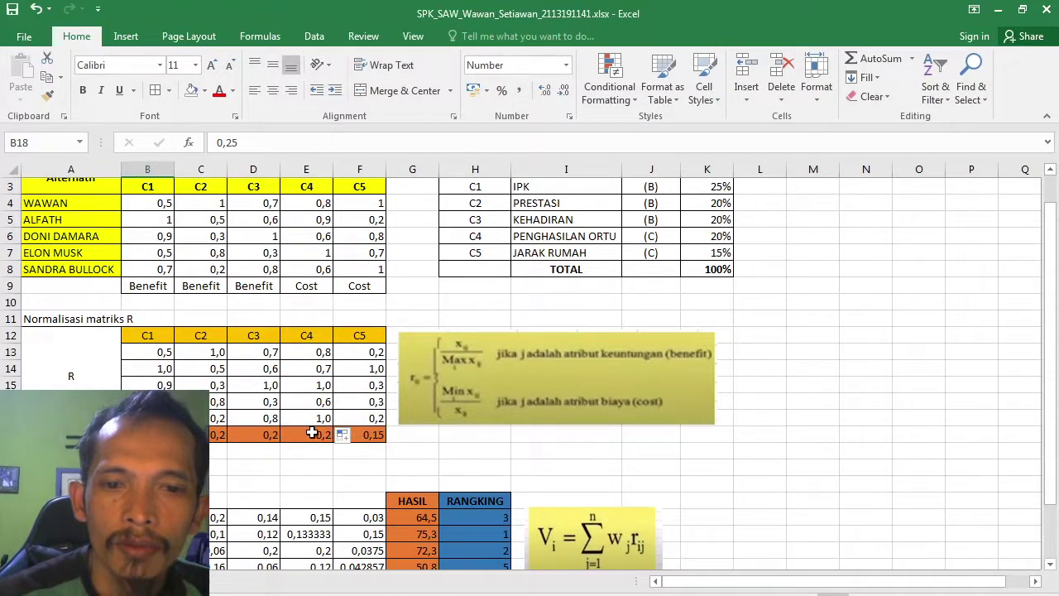
left_click(307, 433)
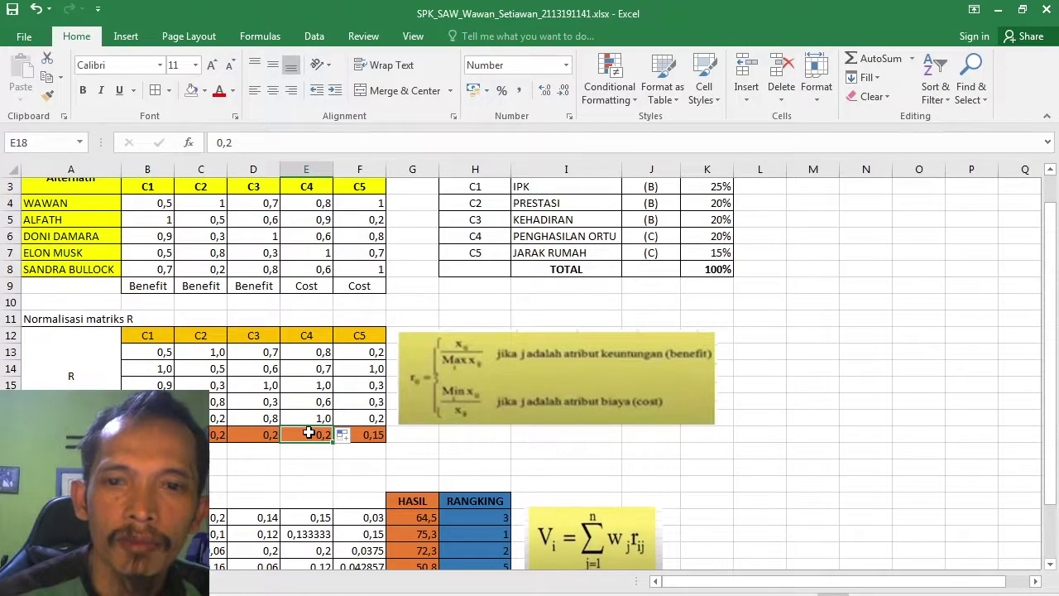
key("Up")
key("Up")
key("Up")
key("Up")
key("Up")
key("Up")
key("Up")
key("Up")
key("Up")
key("Up")
key("Up")
key("Up")
key("Up")
key("Up")
key("Up")
key("Up")
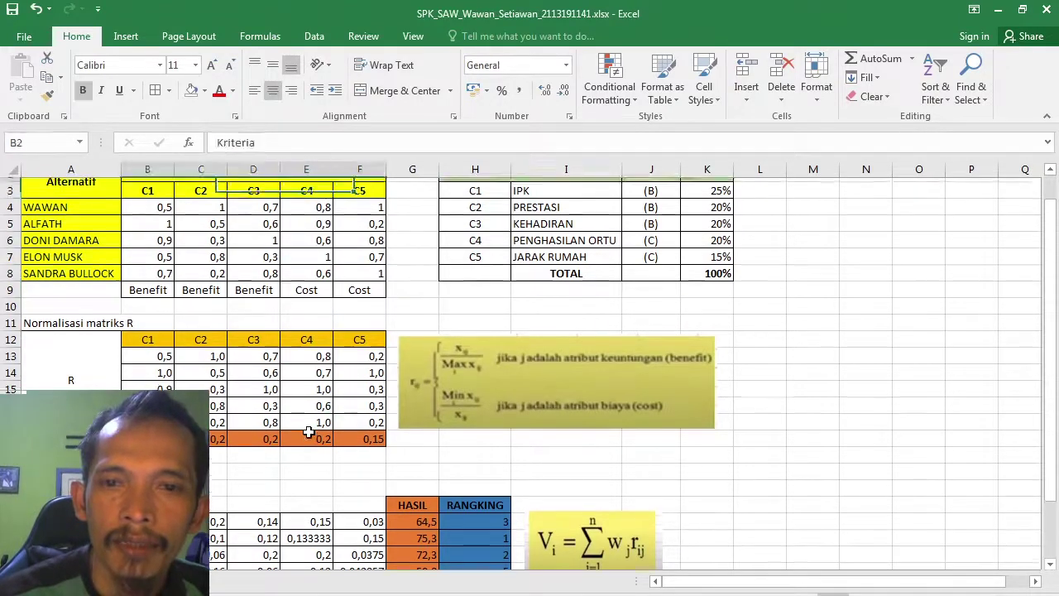
key("Up")
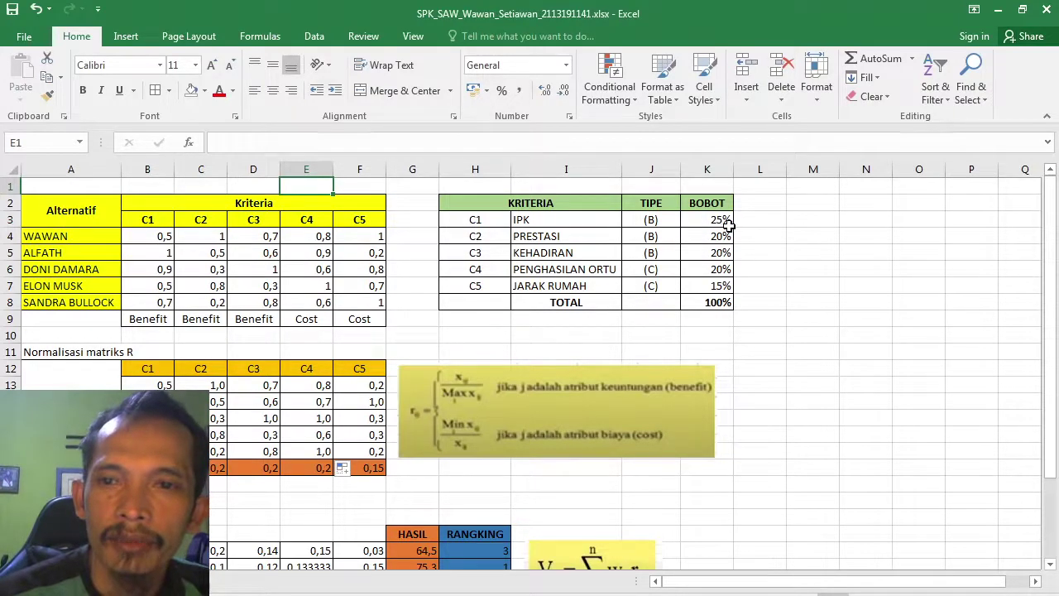
left_click(147, 468)
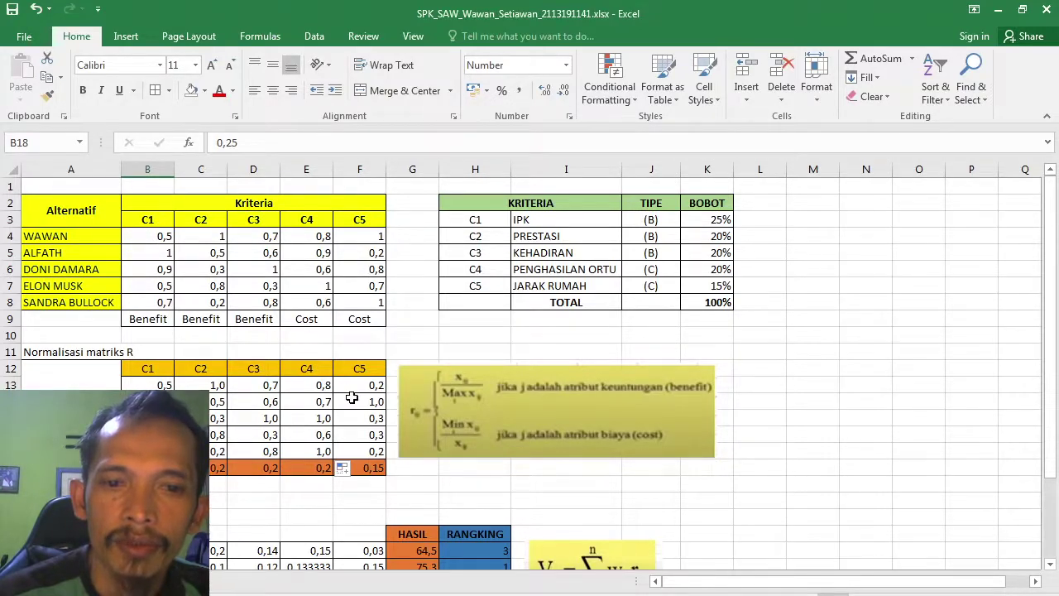
left_click(299, 447)
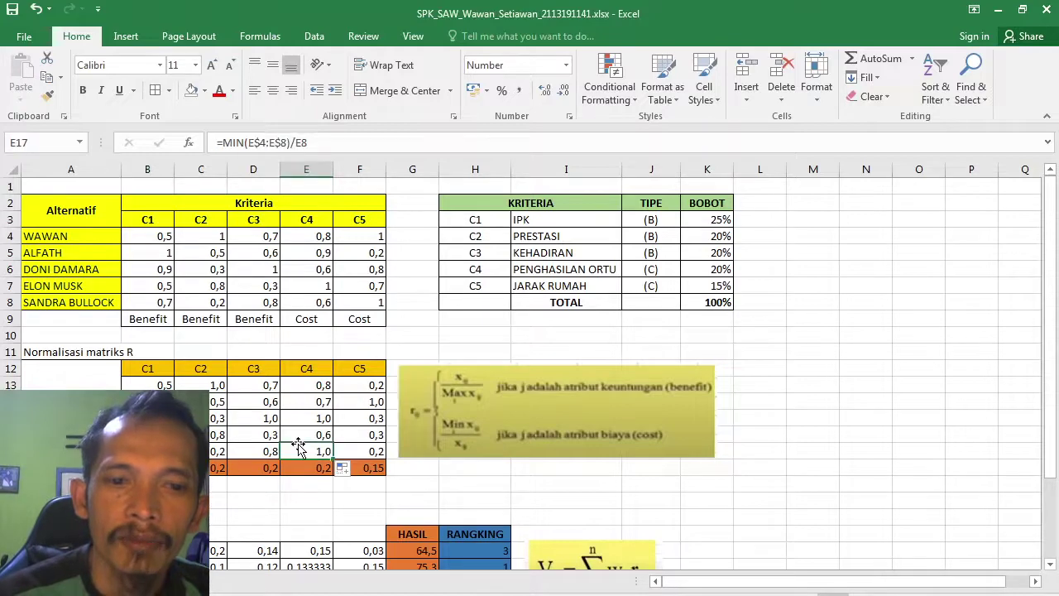
key("Down")
key("Down")
key("Down")
key("Down")
key("Down")
key("Down")
key("Down")
key("Down")
key("Down")
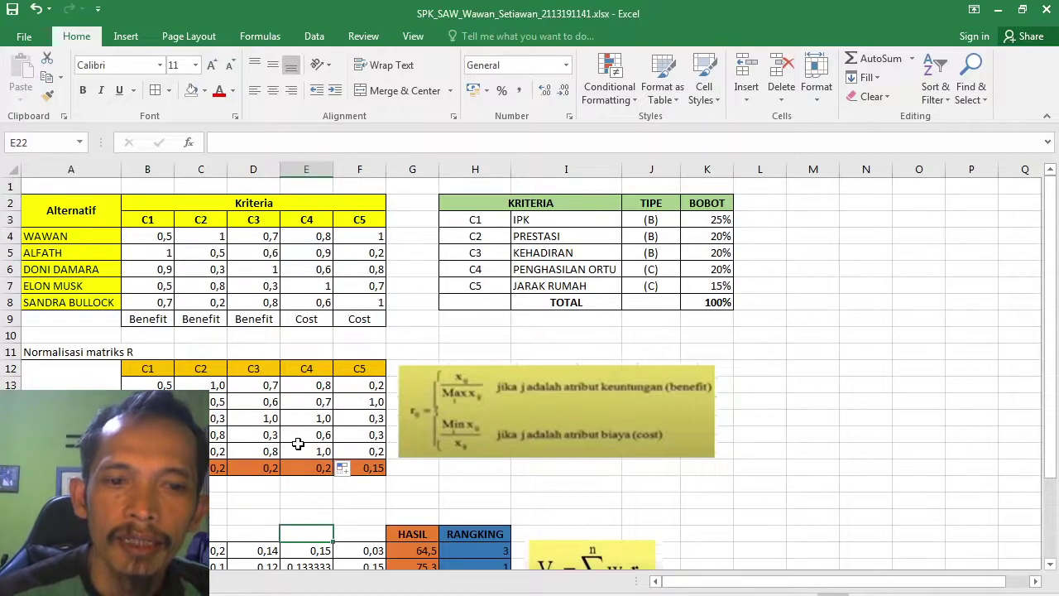
key("Down")
key("Down")
key("Down")
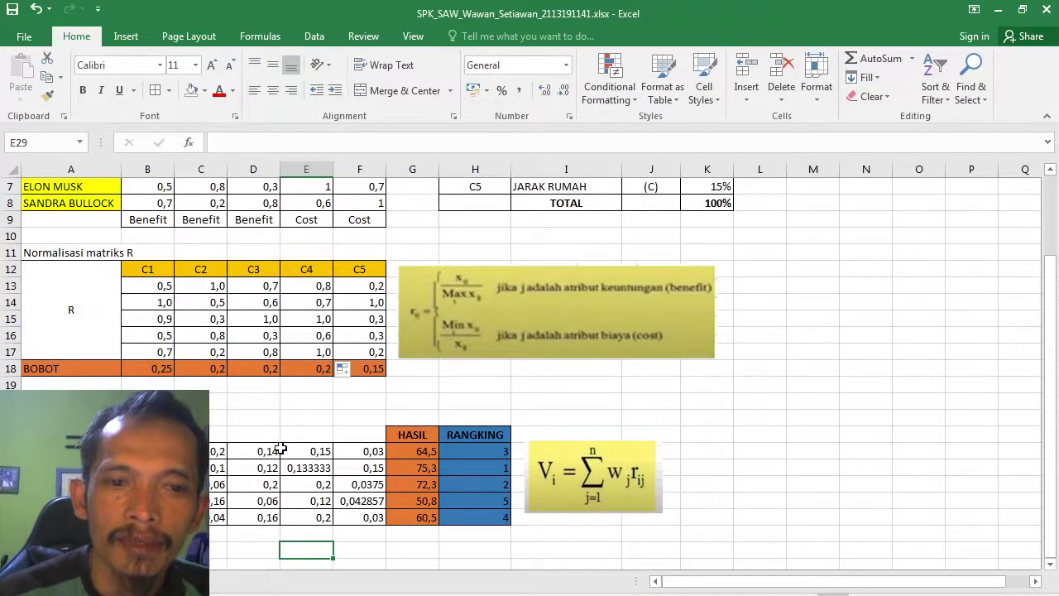
left_click(147, 451)
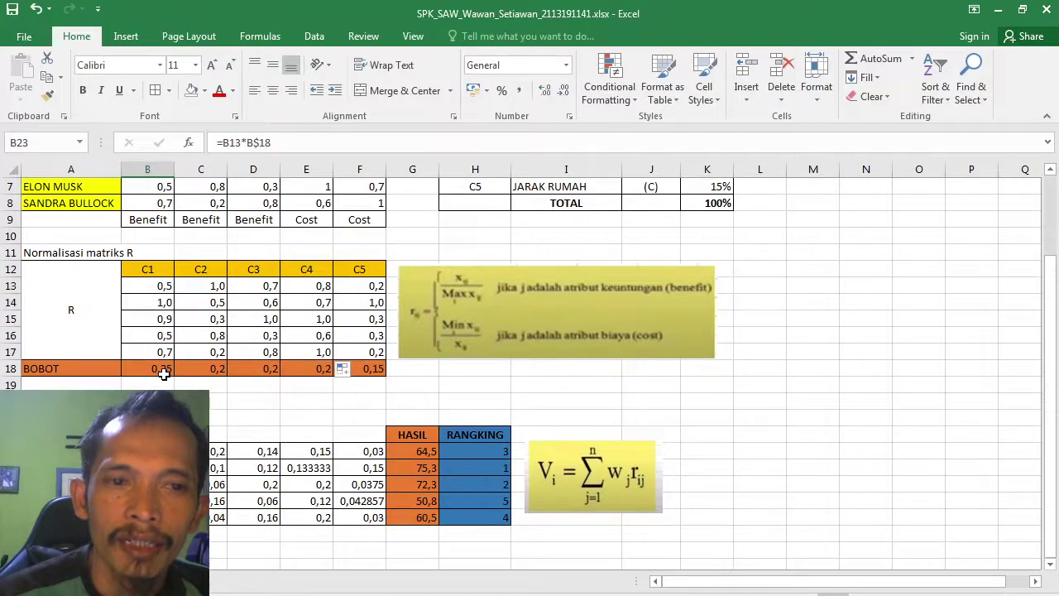
left_click(157, 286)
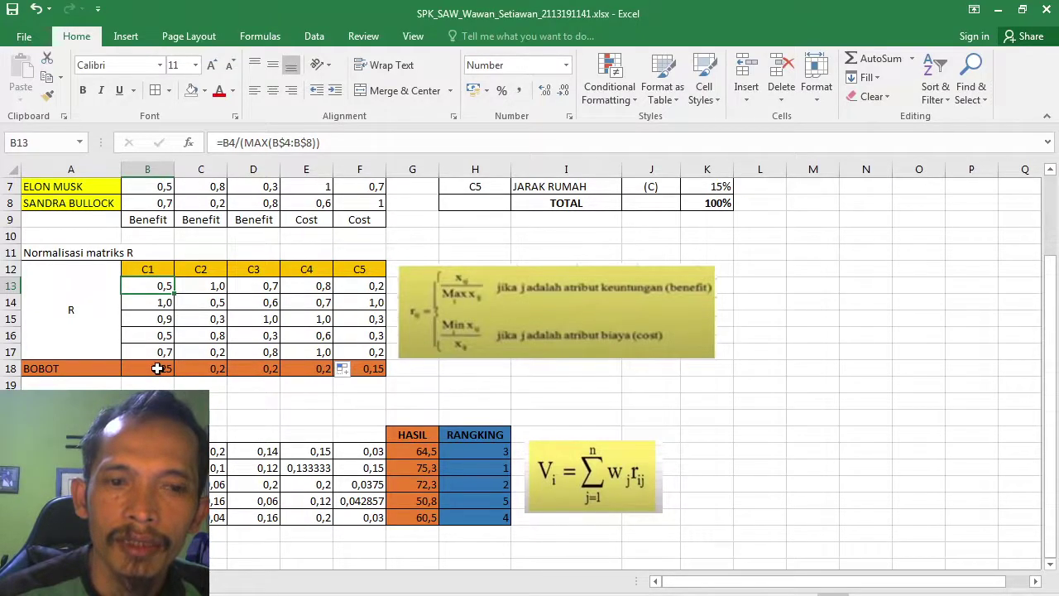
left_click(150, 369)
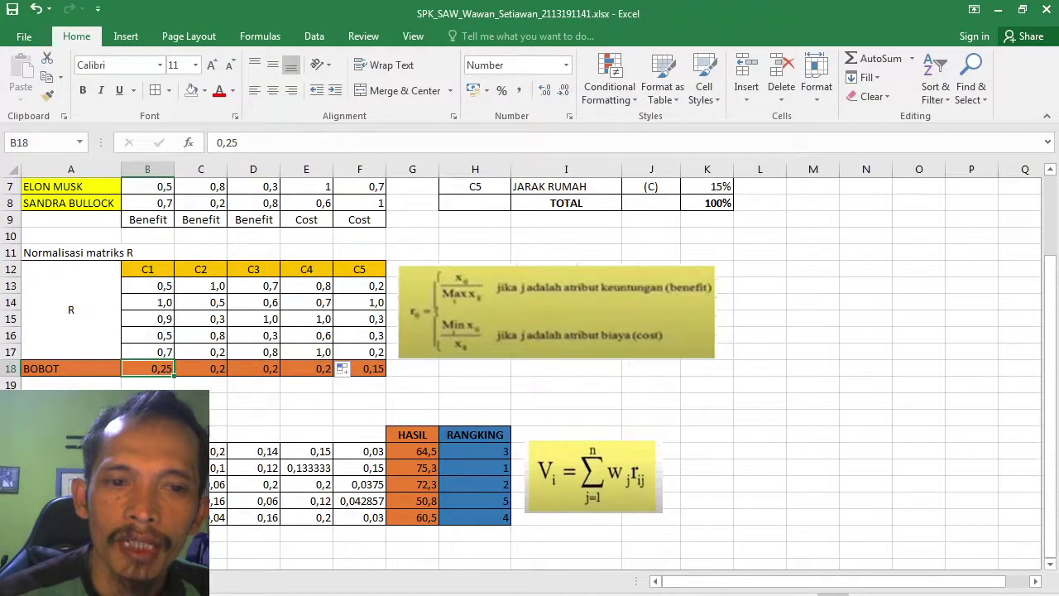
left_click(147, 450)
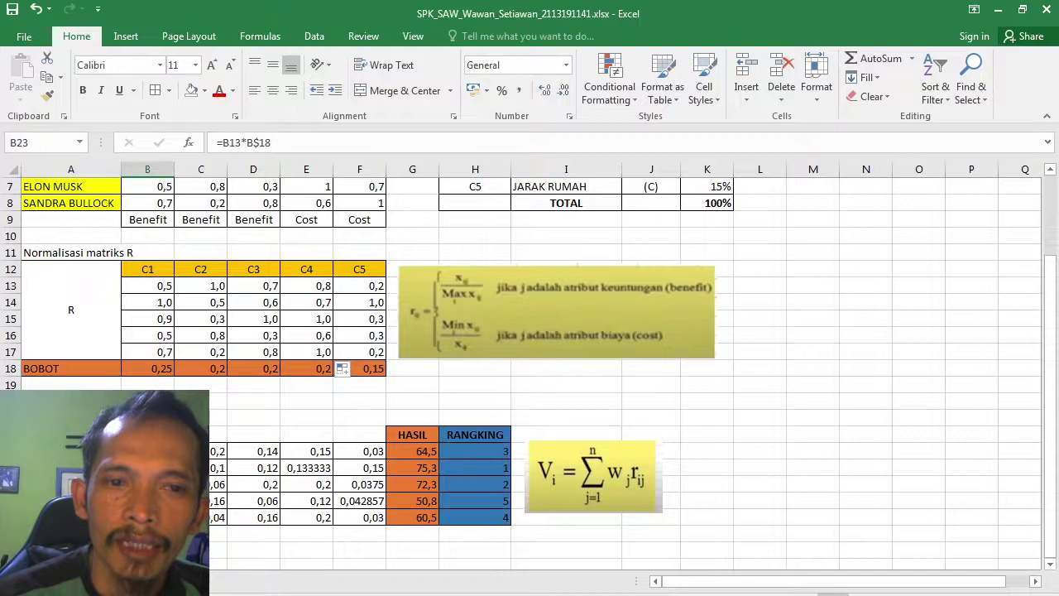
left_click(219, 451)
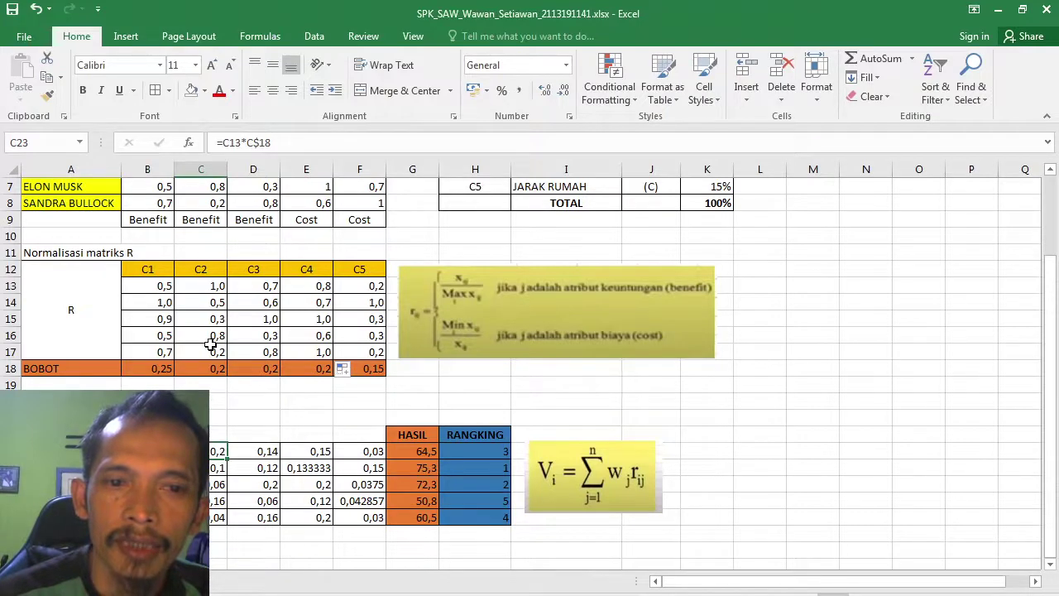
left_click(246, 450)
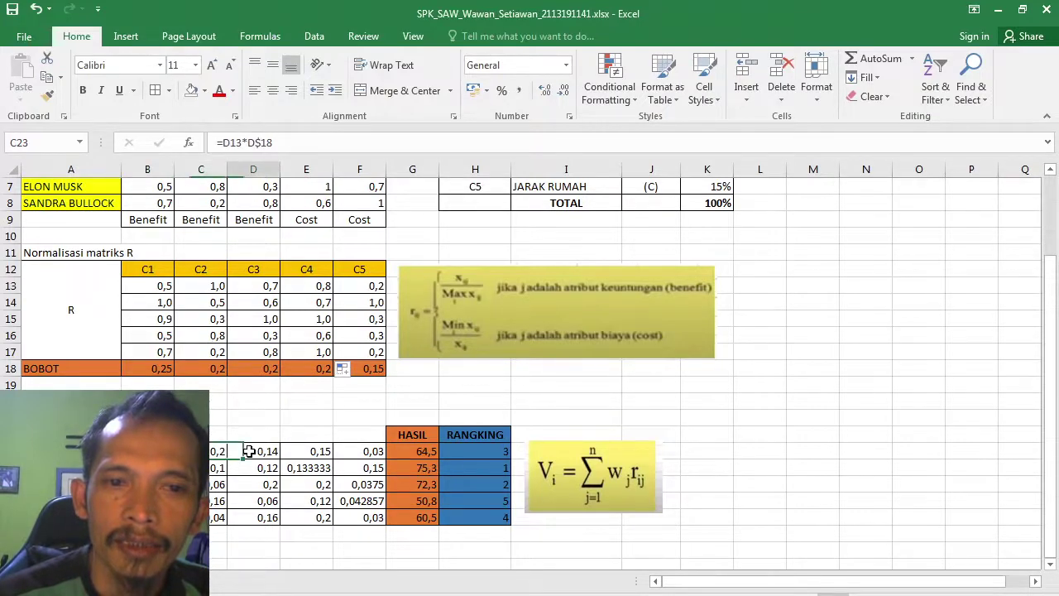
left_click(263, 287)
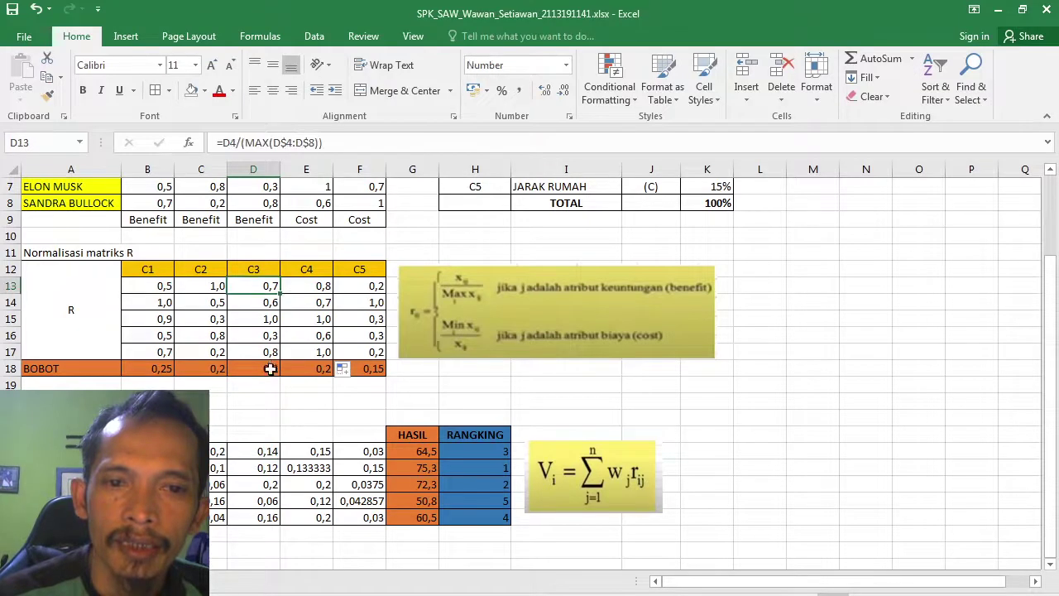
left_click(270, 368)
left_click(311, 451)
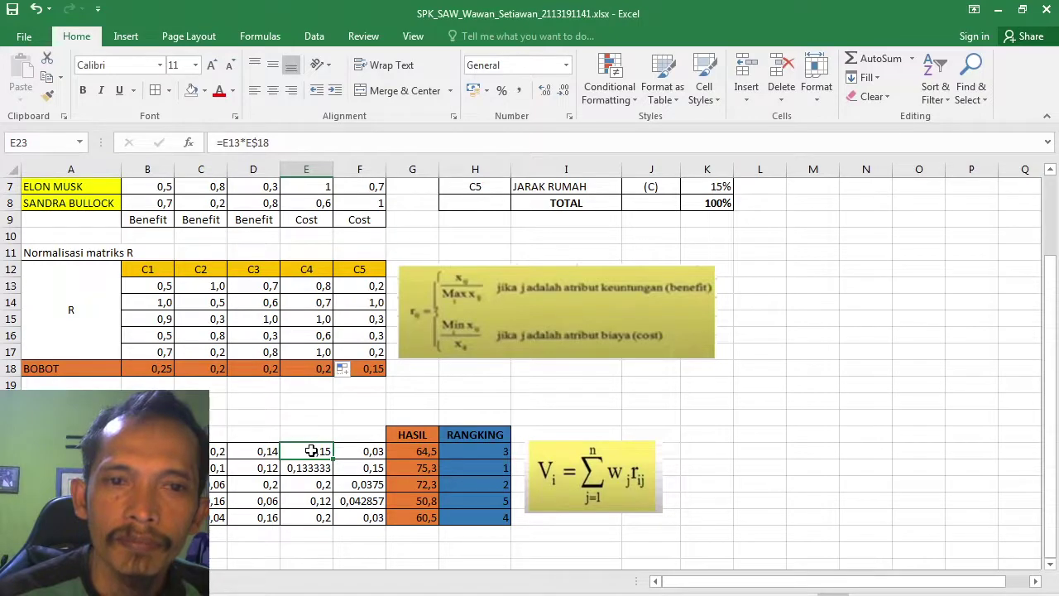
Step: Review the C4 and C5 cost normalisation formulas and their weights 0,2 and 0,15
left_click(320, 284)
left_click(317, 368)
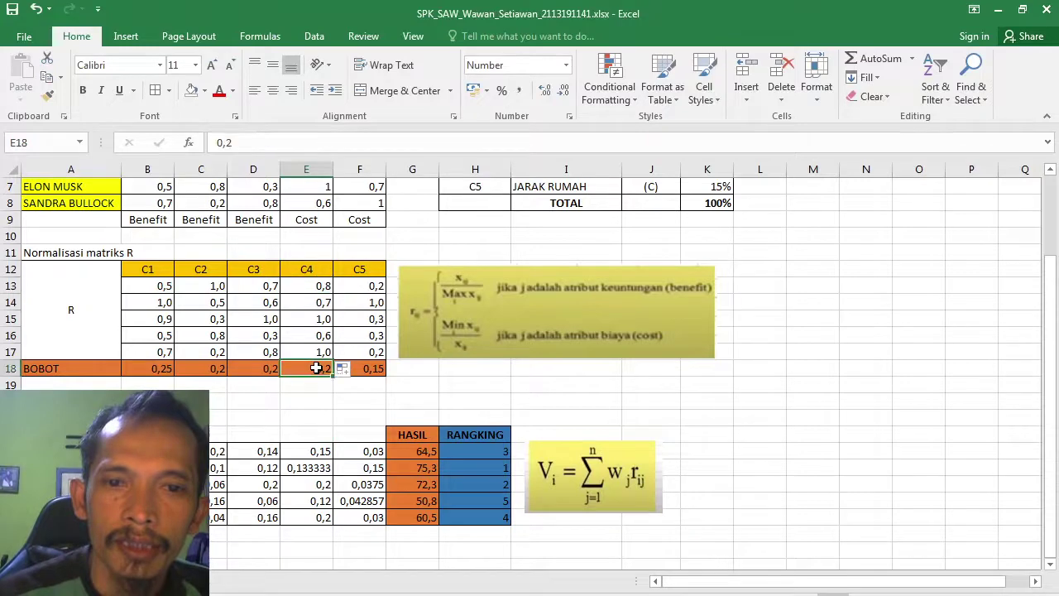
left_click(369, 283)
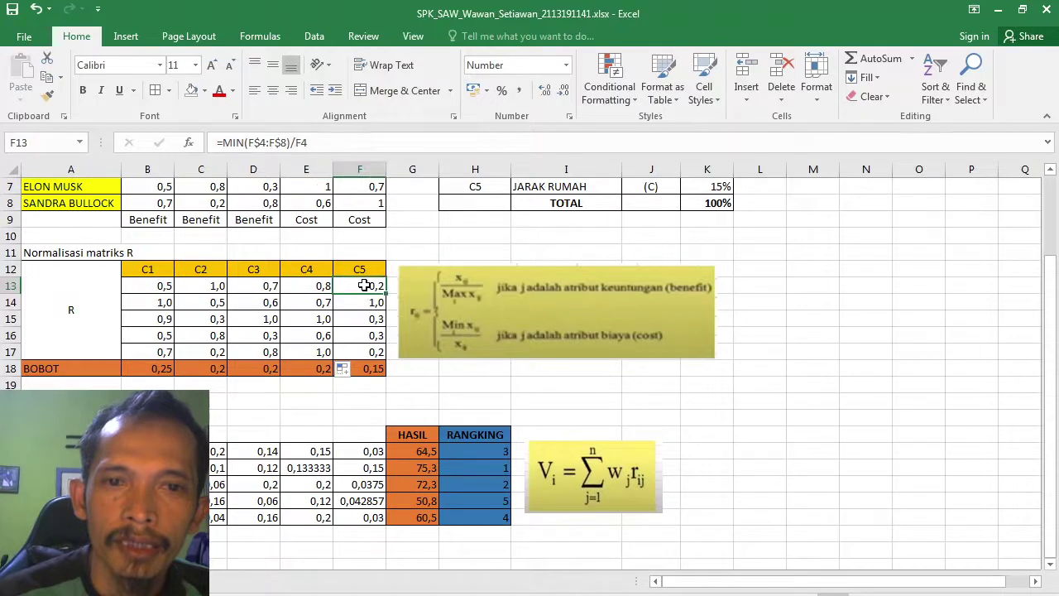
left_click(366, 369)
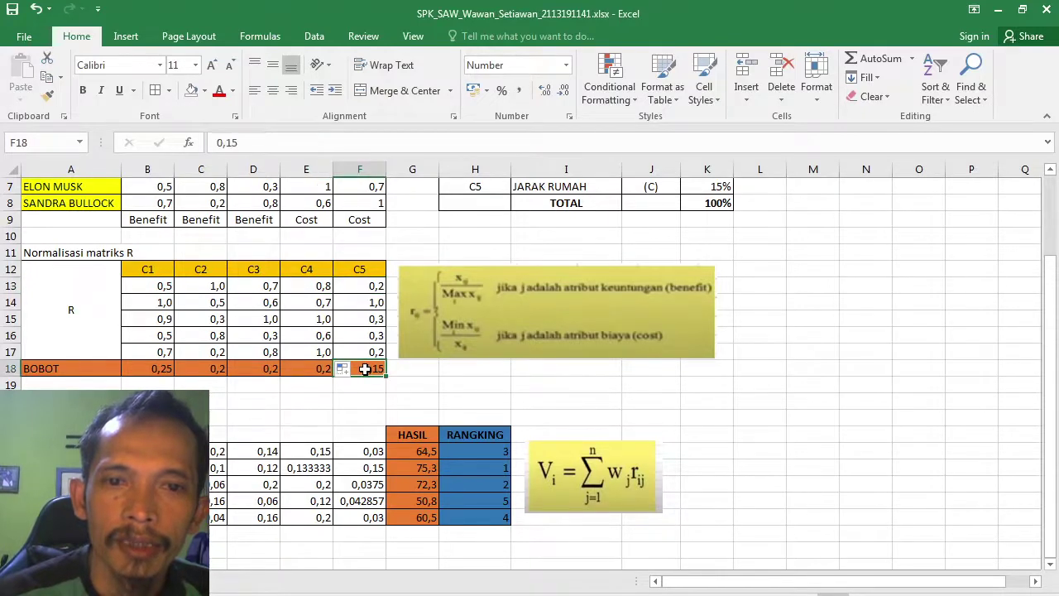
left_click(370, 285)
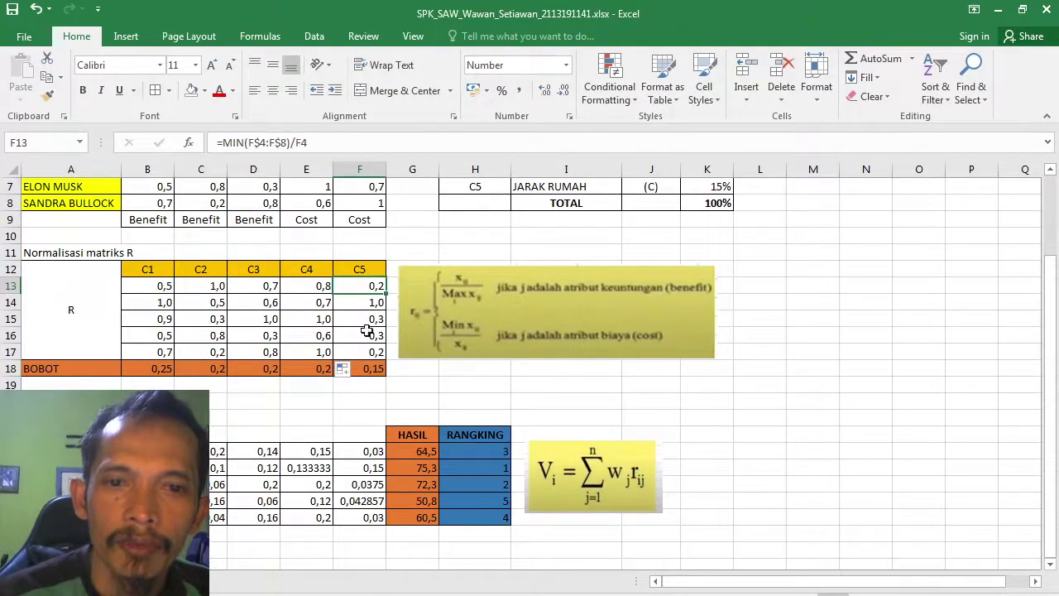
left_click(366, 369)
left_click(363, 451)
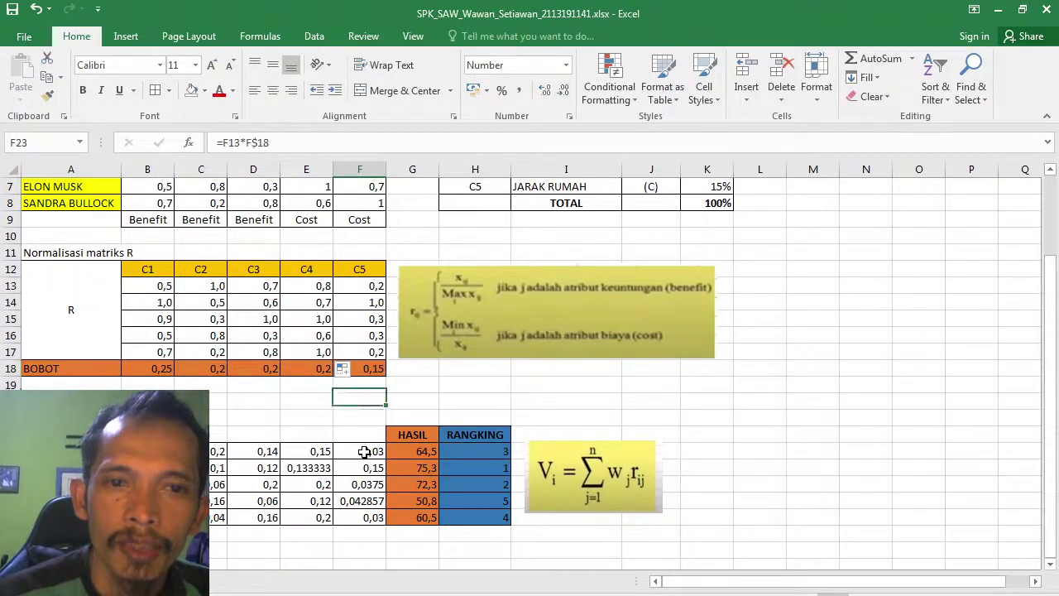
Step: Fill the B23:F23 weighted formulas down to row 27 and check the =SUM(B23:F23)*100 total
key("Left")
key("Left")
key("Left")
key("Left")
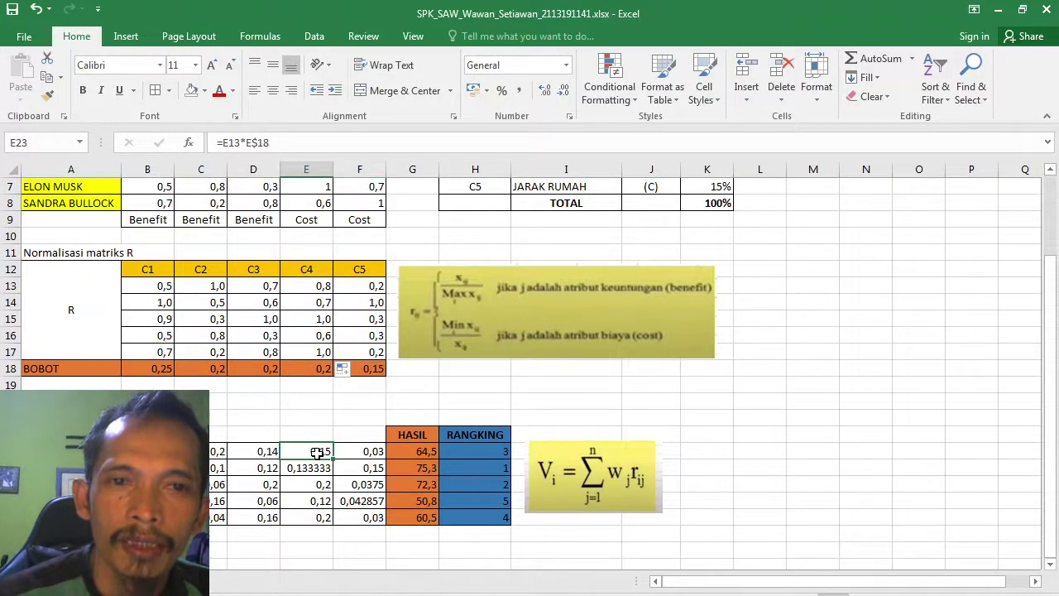
key("Right")
key("Right")
key("Right")
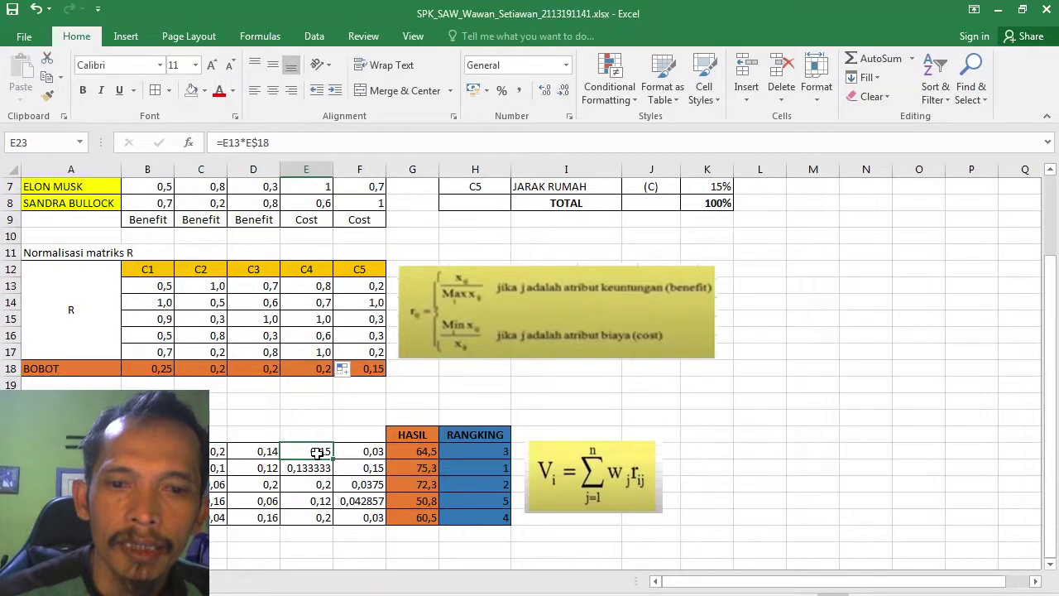
key("Right")
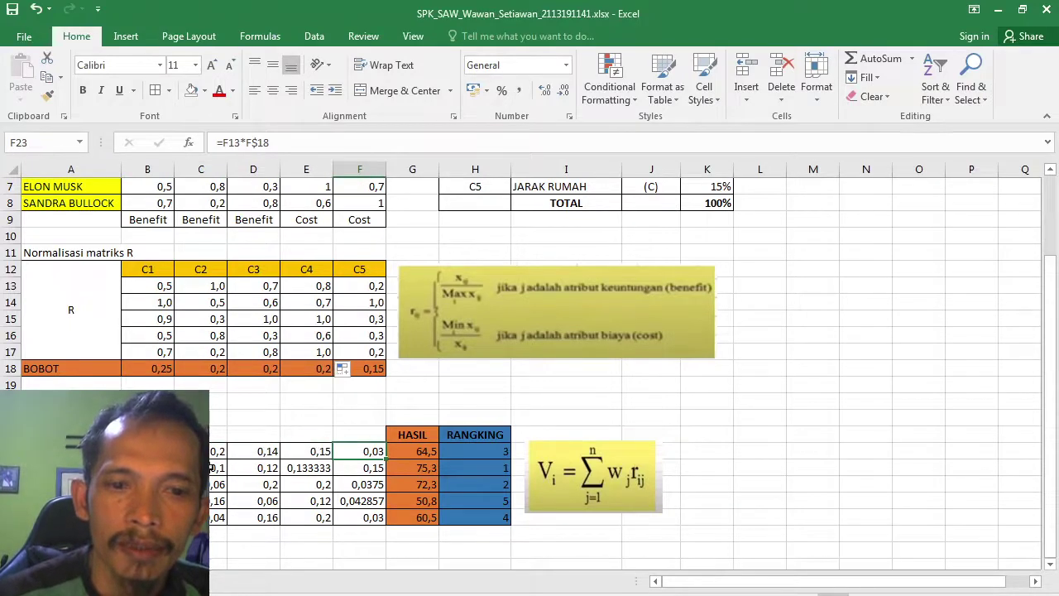
key("Left")
key("Left")
key("Left")
key("Left")
key("shift+Right")
key("shift+Right")
key("shift+Right")
key("shift+Right")
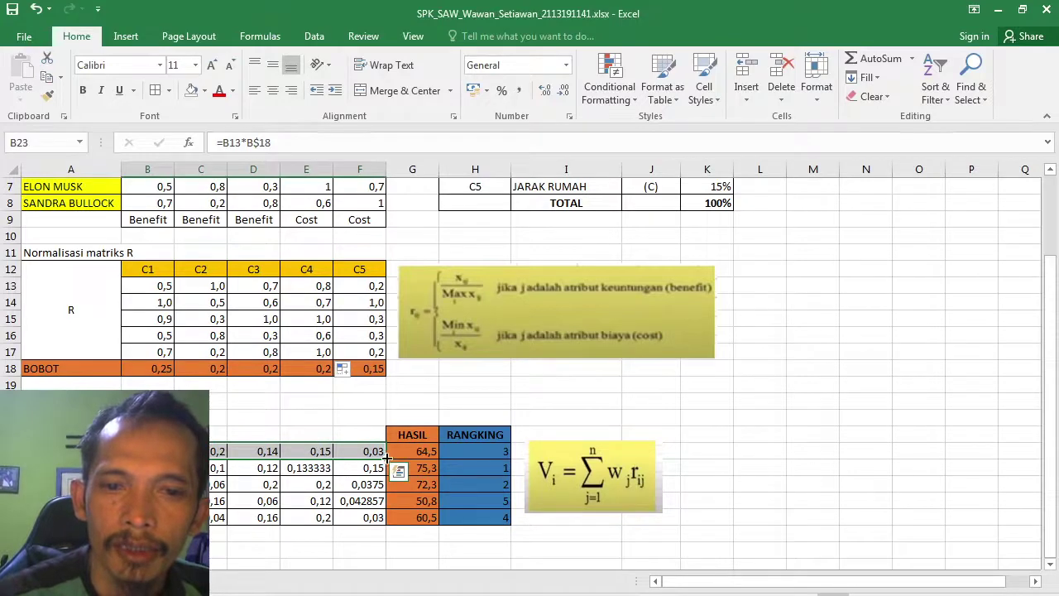
left_click_drag(386, 457, 383, 529)
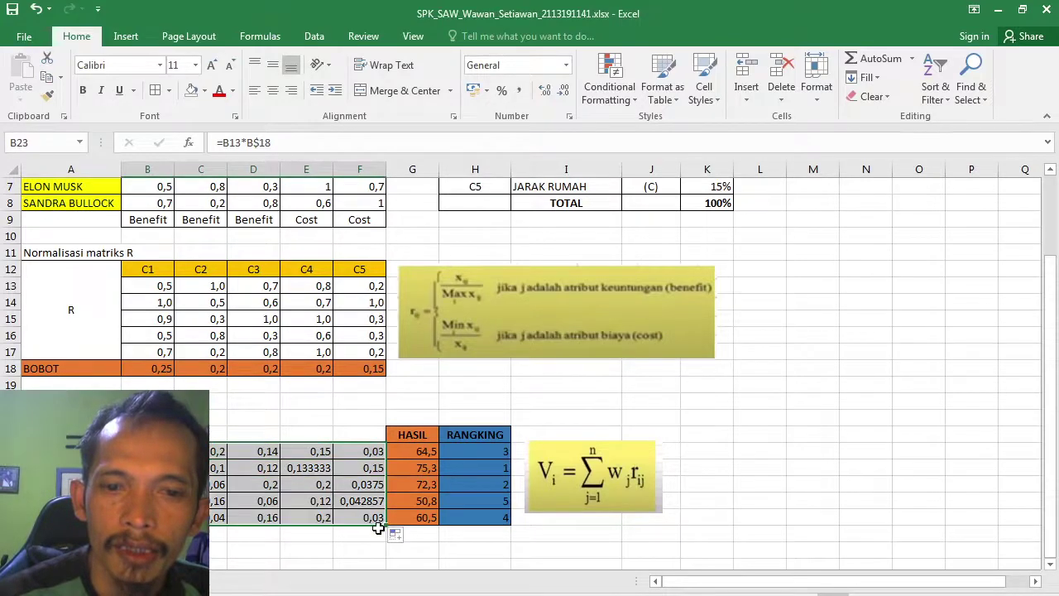
left_click(358, 514)
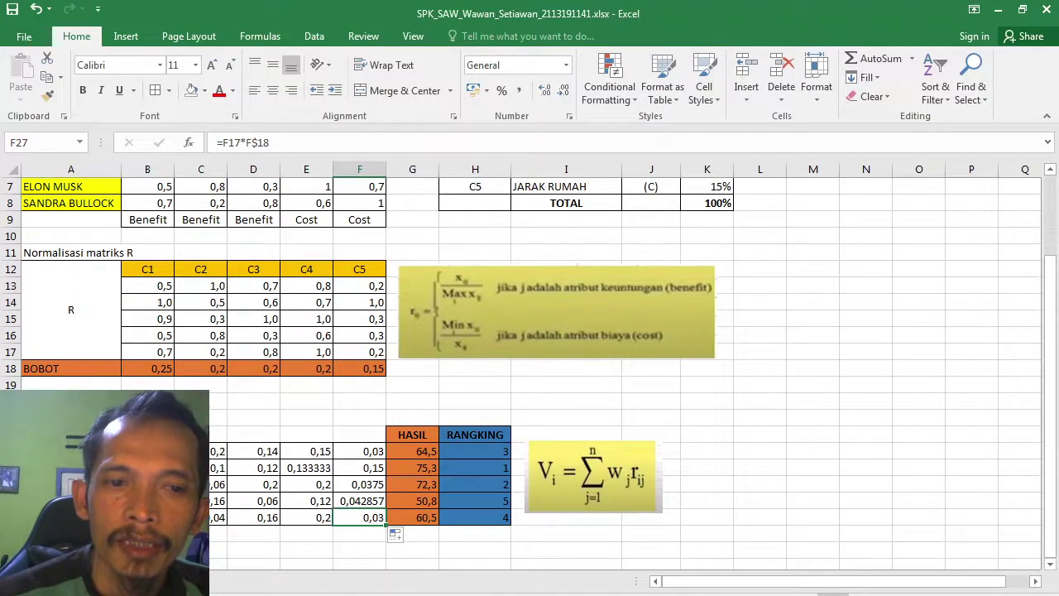
left_click(147, 451)
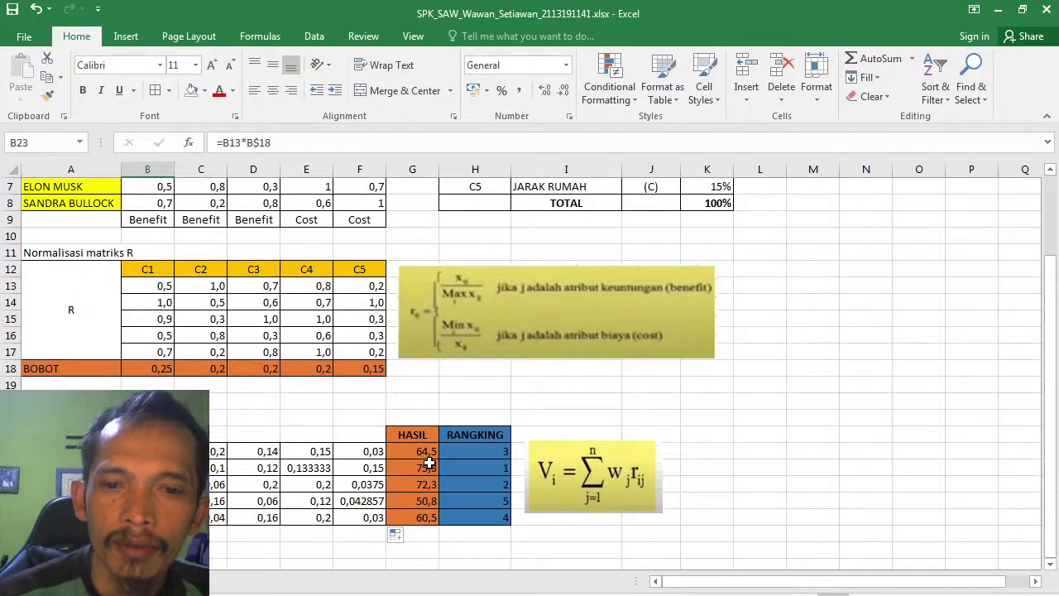
left_click(417, 450)
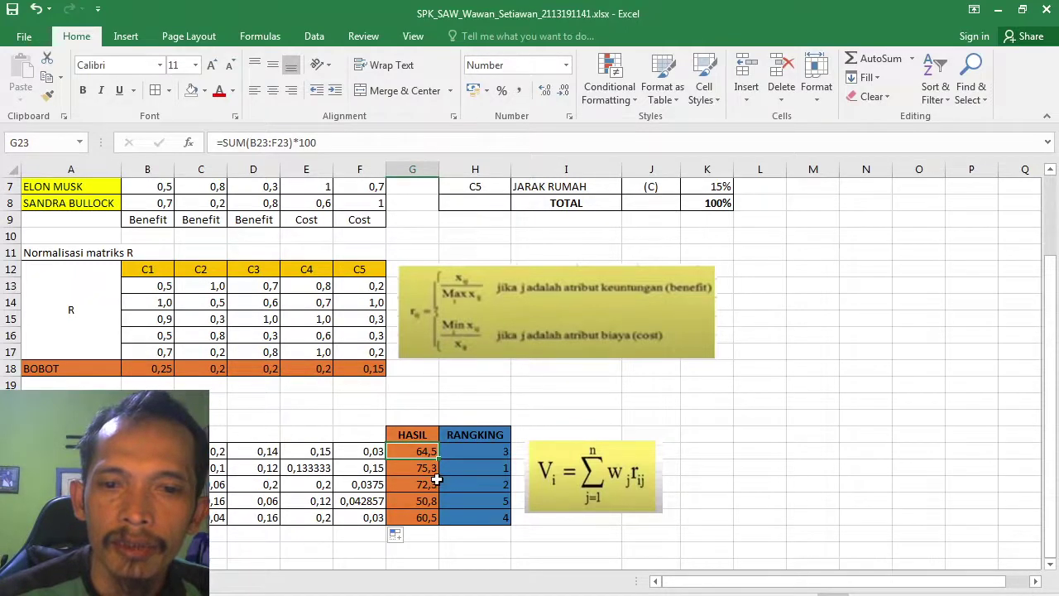
Step: Check the HASIL totals, the RANKING formula and the first weighted-value formula
left_click(424, 469)
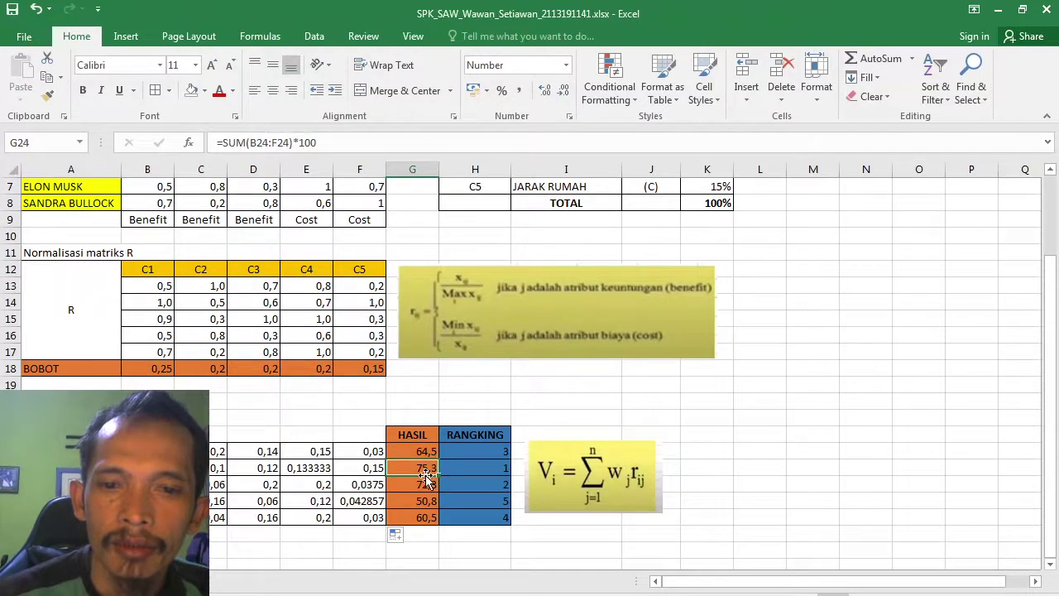
left_click(425, 451)
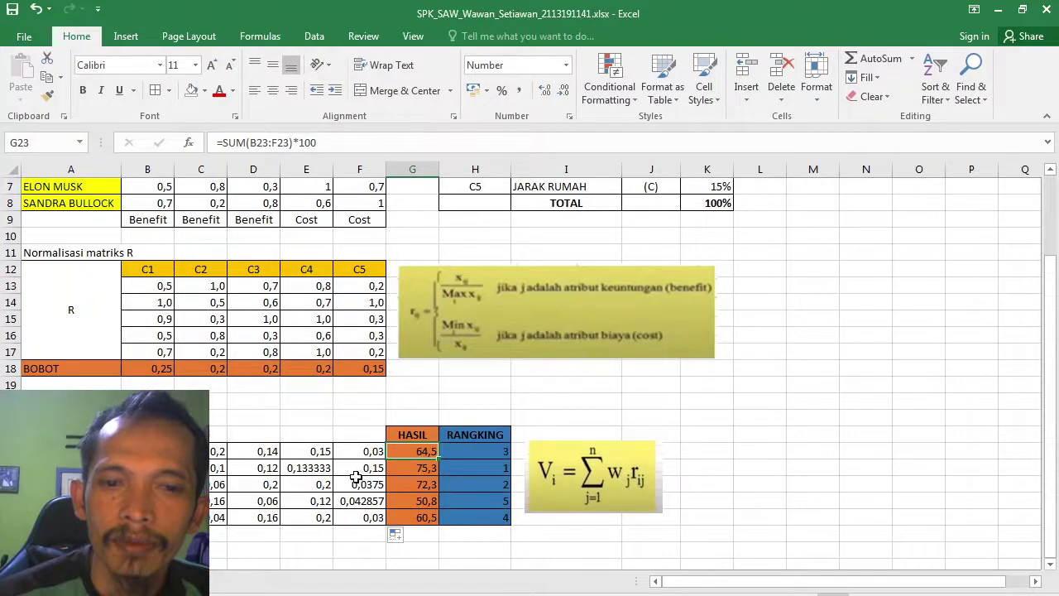
left_click(489, 468)
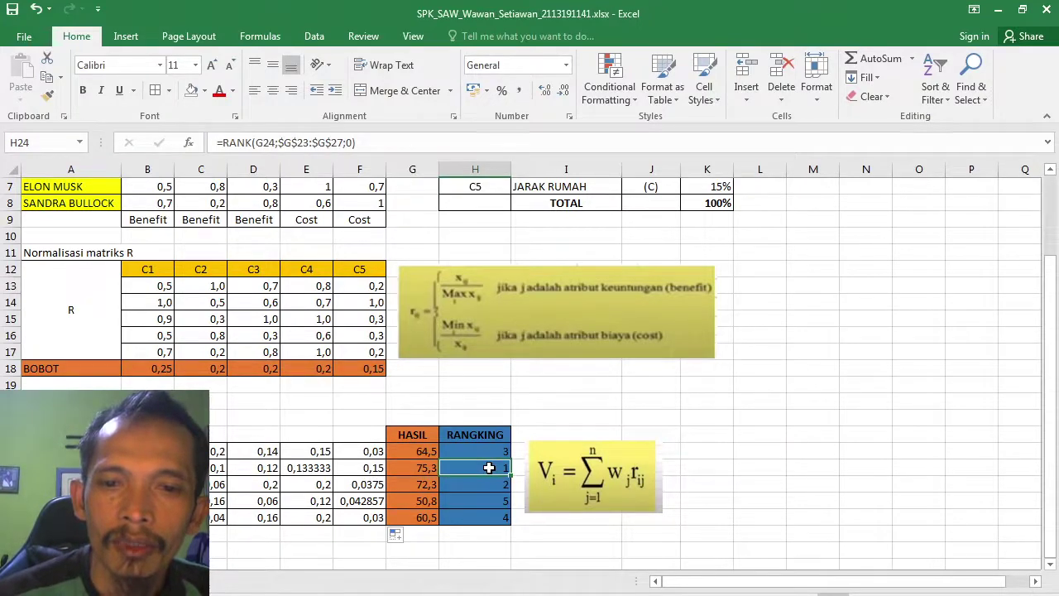
key("Left")
key("Left")
key("Left")
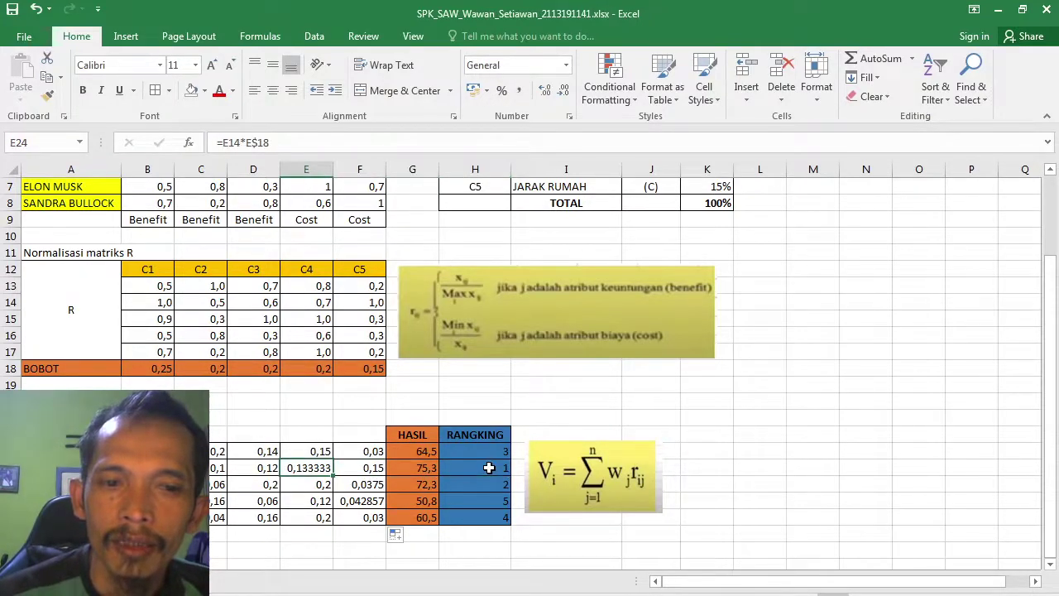
key("Left")
key("Left")
key("Left")
key("Left")
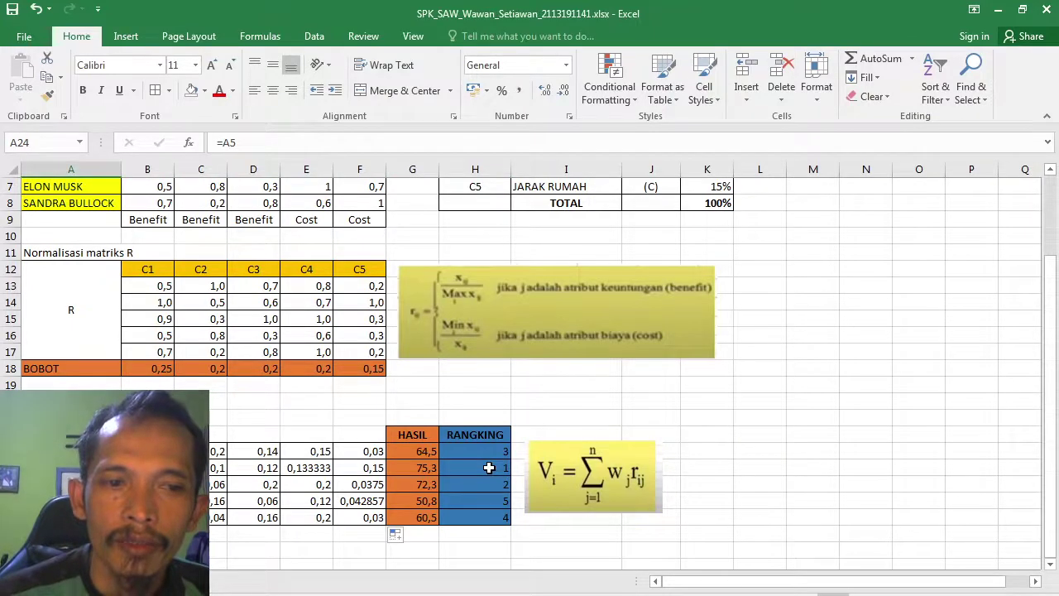
key("Right")
key("Left")
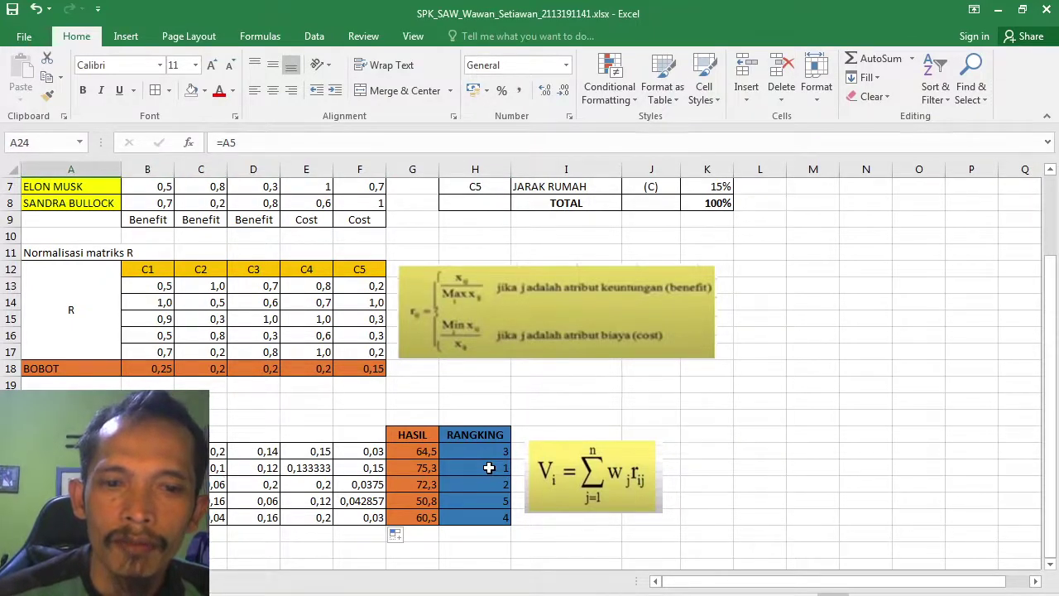
key("Right")
key("Right")
key("Right")
key("Right")
key("Right")
key("Right")
key("Right")
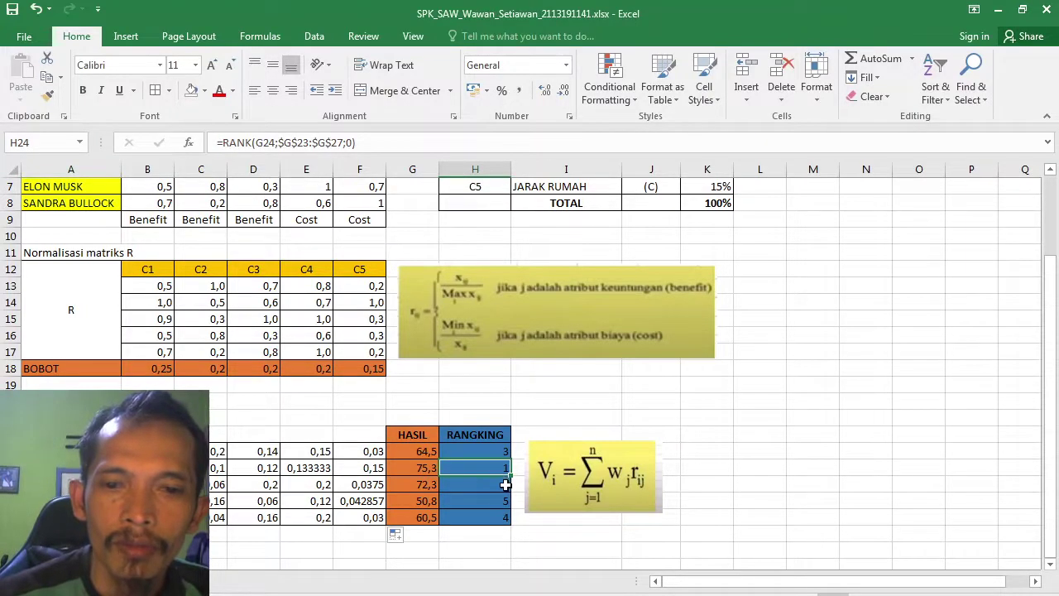
Step: Check the other alternatives' RANK formulas, return to the sheet top, then switch to the login page
left_click(505, 484)
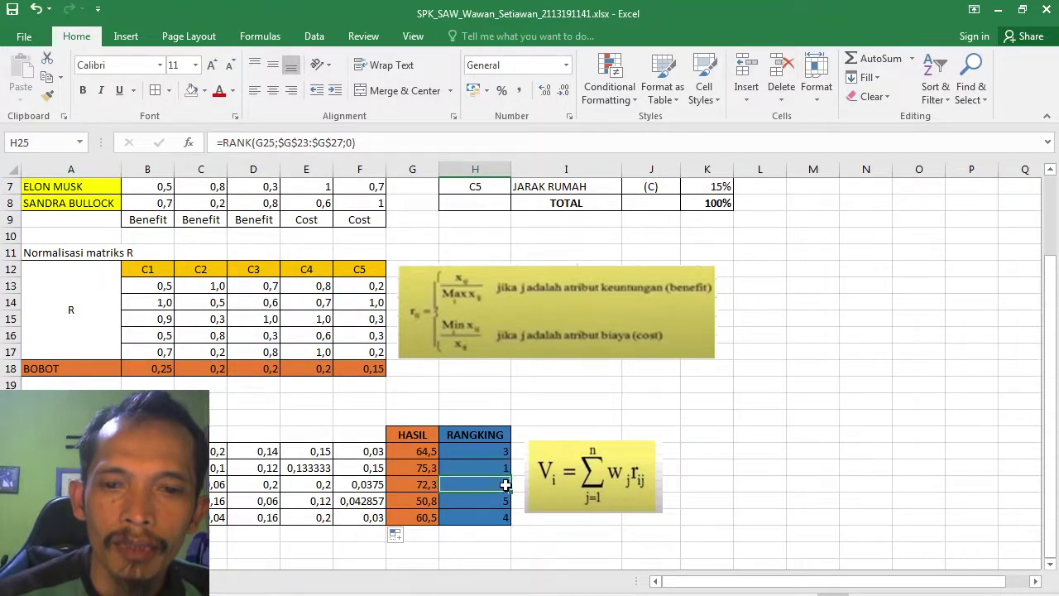
left_click(490, 446)
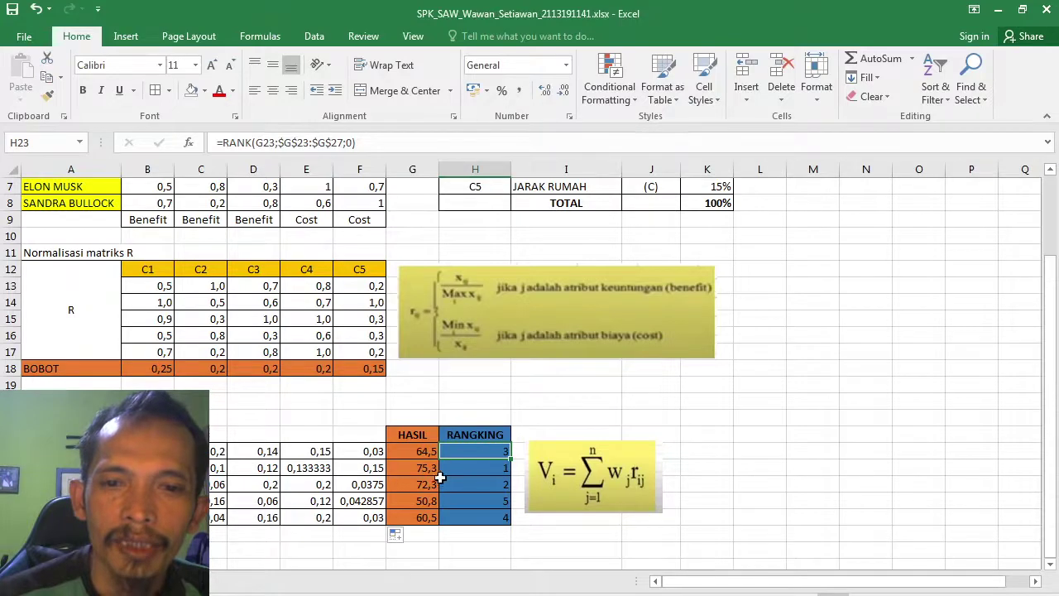
key("Left")
key("Left")
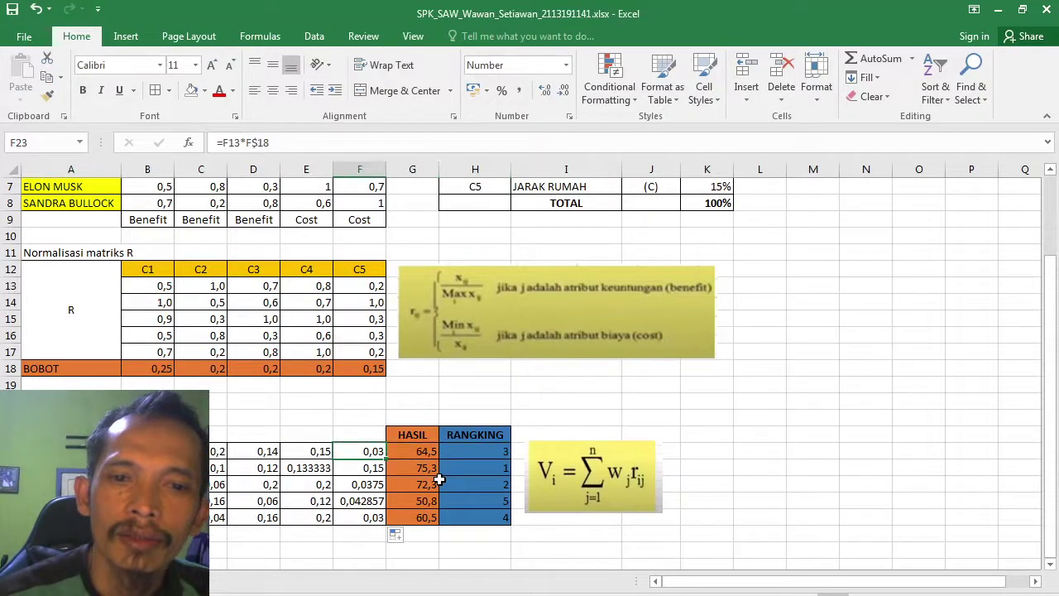
key("Up")
key("Up")
key("Up")
key("Up")
key("Up")
key("Up")
key("Up")
key("Up")
key("Up")
key("Up")
key("Up")
key("Up")
key("Up")
key("Up")
key("Up")
key("Up")
key("Up")
key("Up")
key("Up")
key("Up")
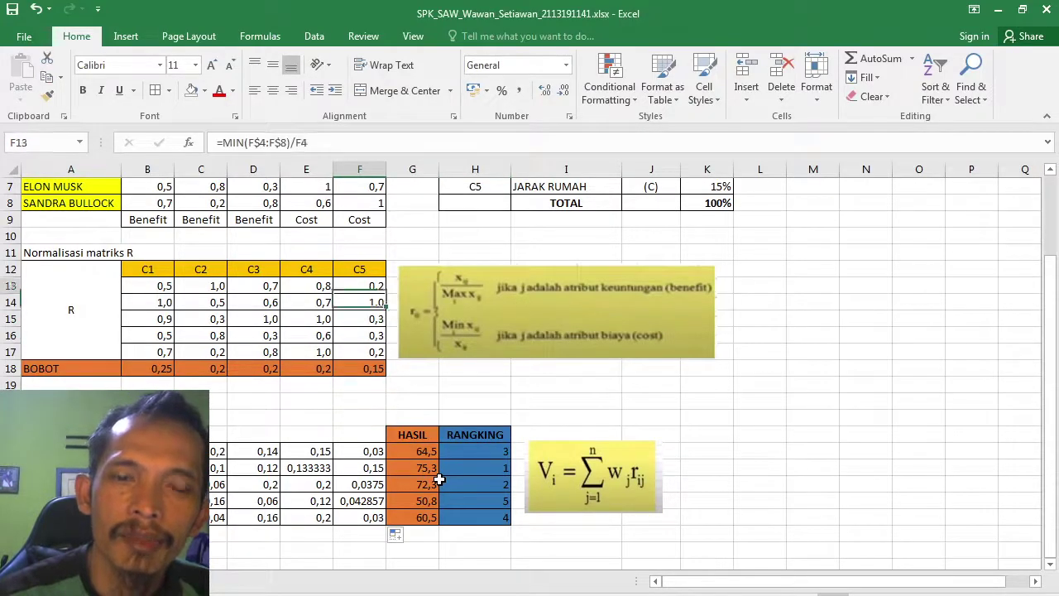
key("Up")
key("Up")
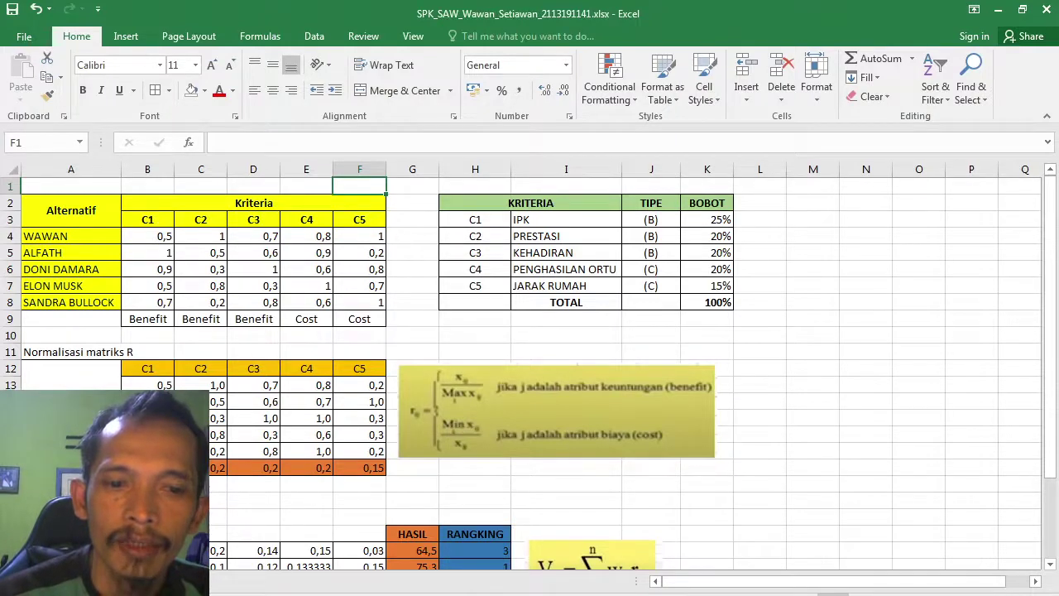
key("alt+Tab")
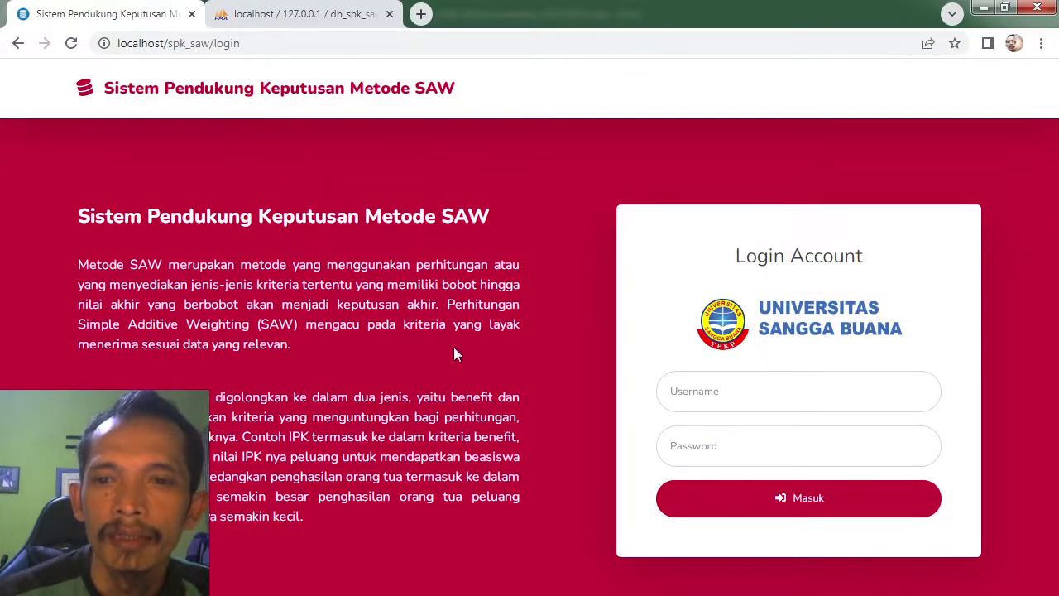
Step: Log in to SPK SAW with the student account's username and password
left_click(744, 392)
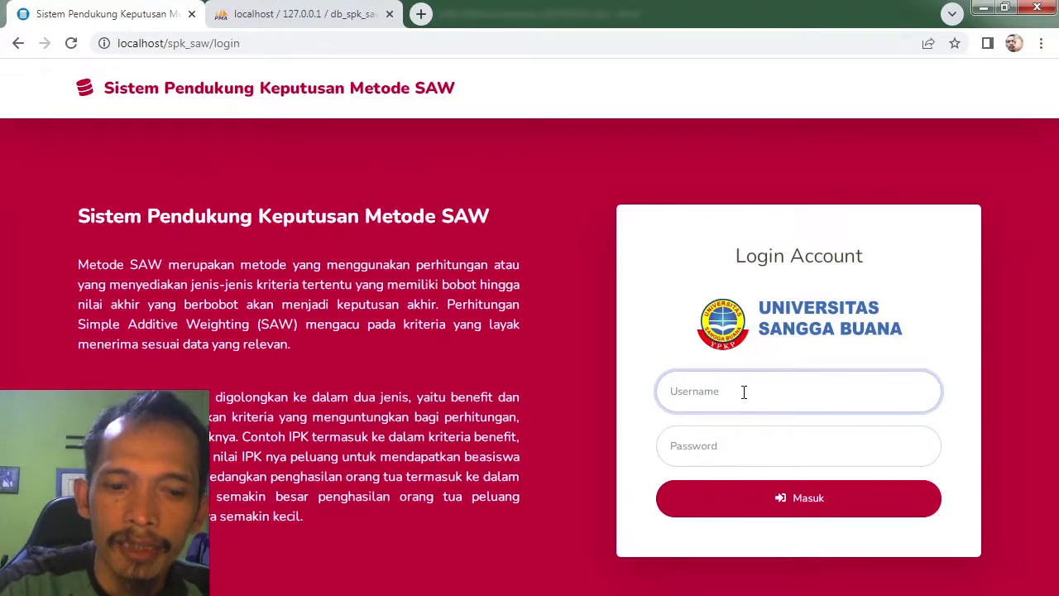
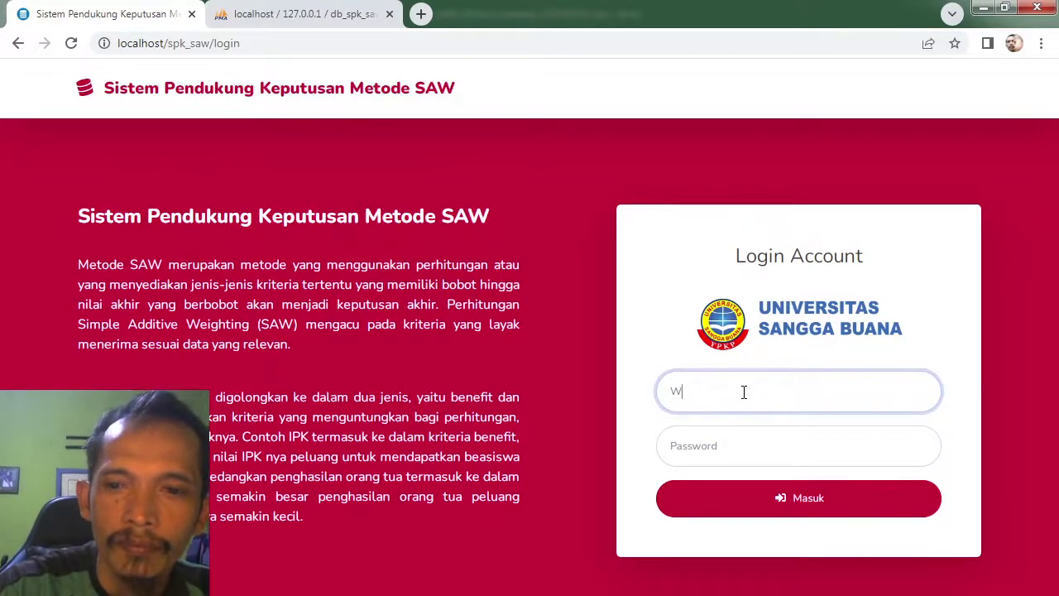
key("BackSpace")
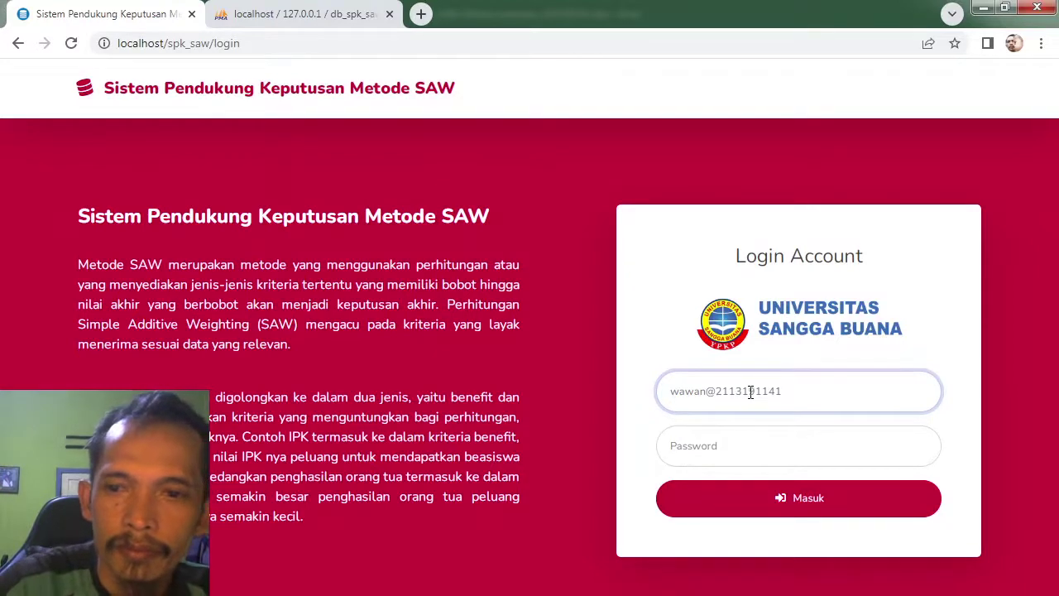
left_click(749, 449)
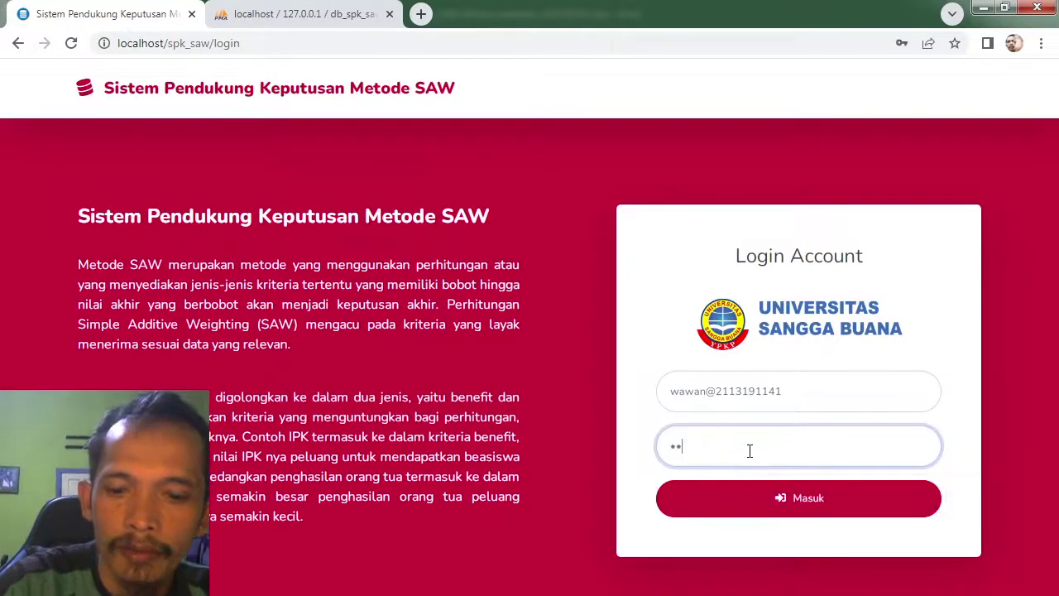
left_click(734, 496)
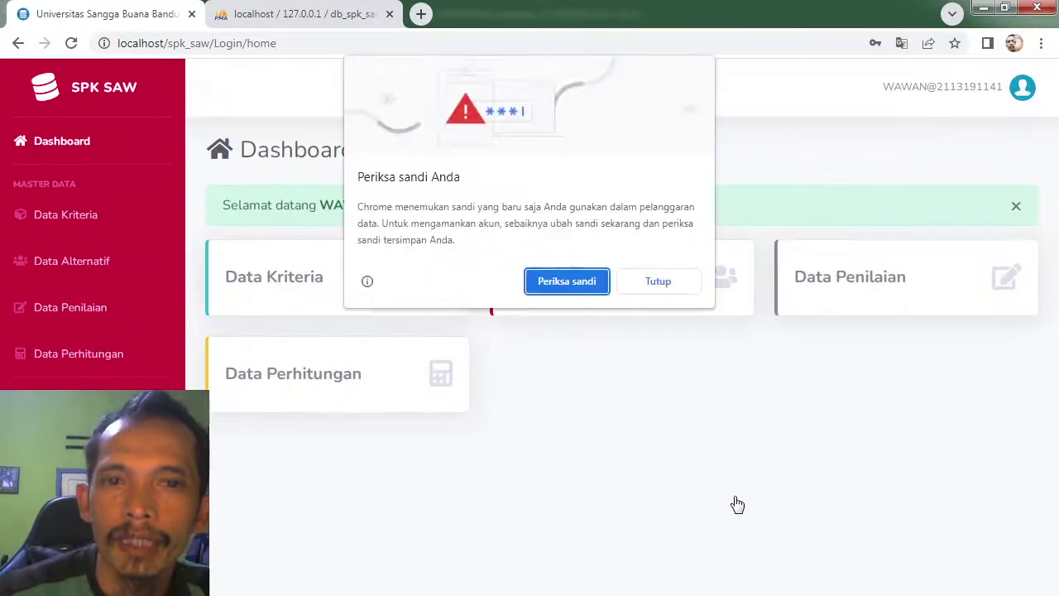
Step: Dismiss the password-breach warning and decline saving the password in the browser
left_click(673, 286)
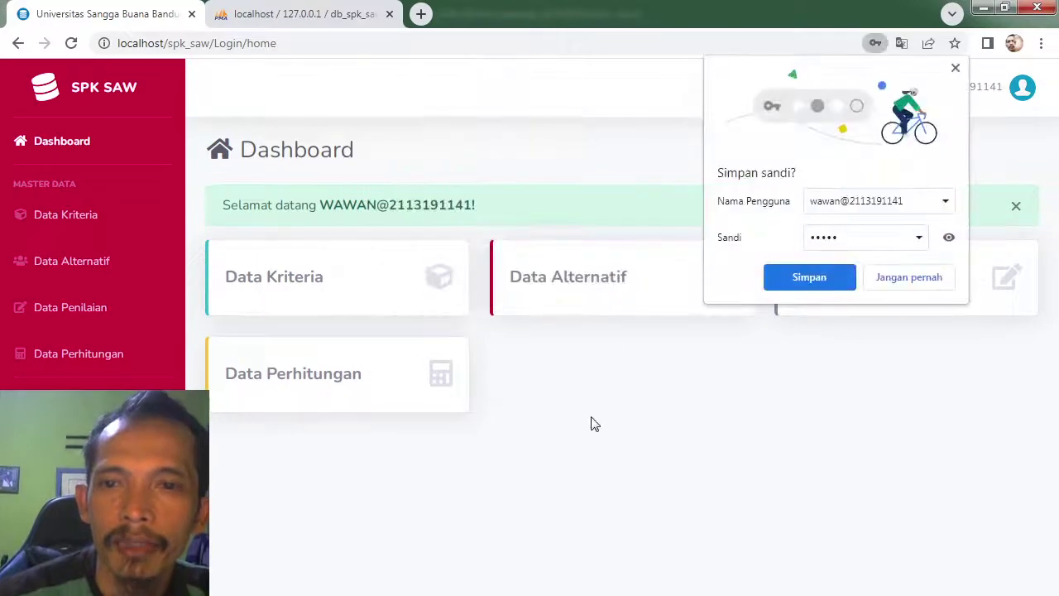
left_click(896, 276)
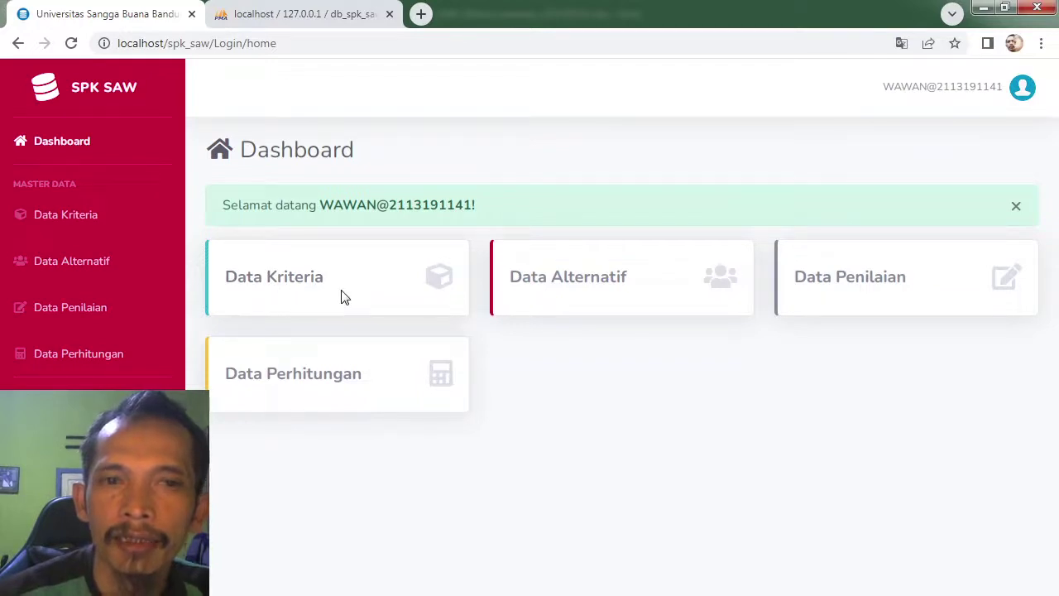
key("alt+Tab")
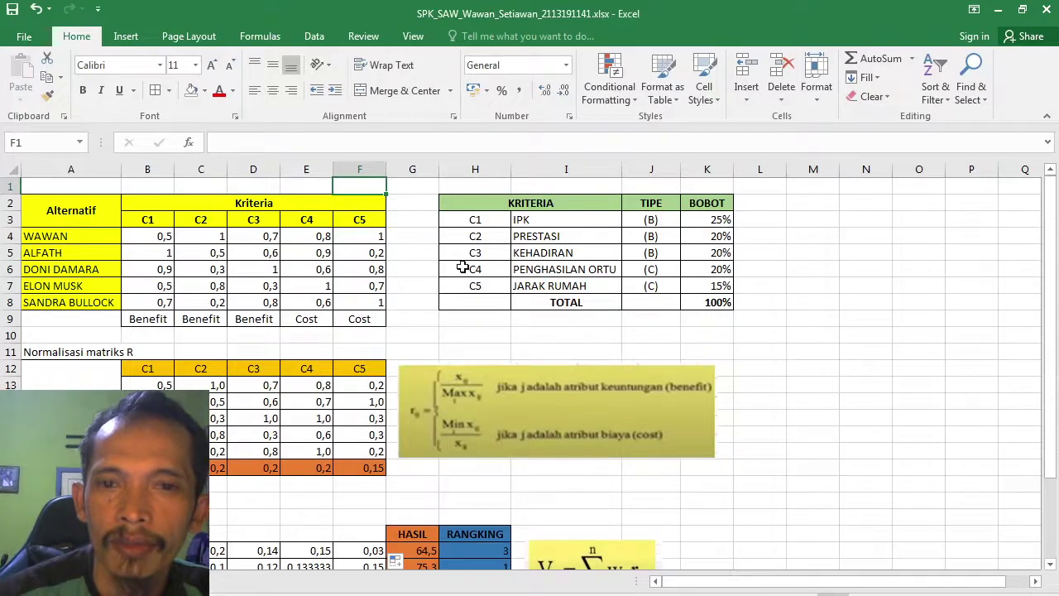
key("alt+Tab")
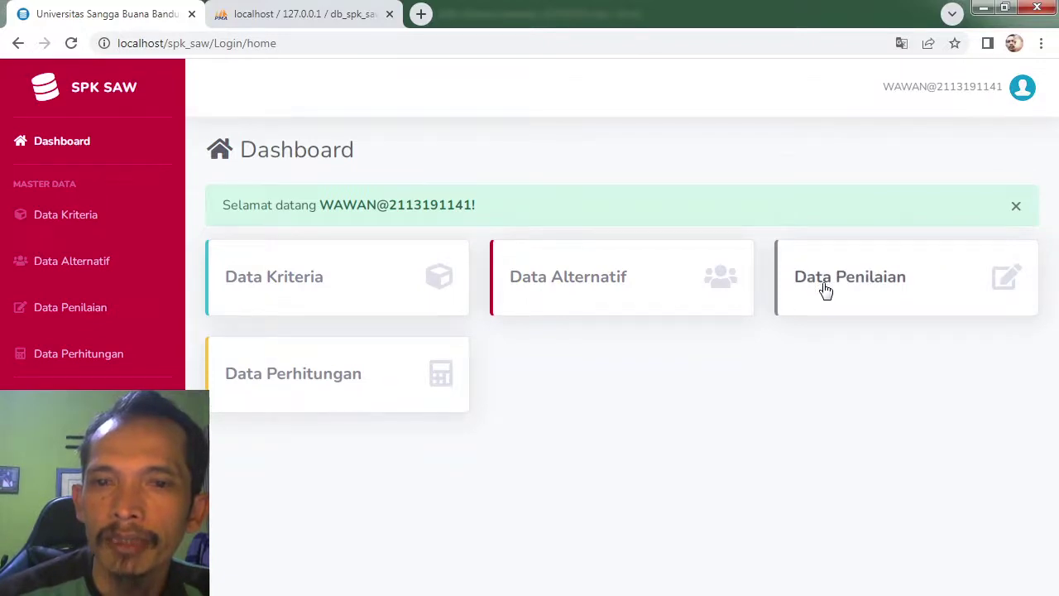
Step: Compare the first student's criteria values in the Excel sheet against the web app
key("alt+Tab")
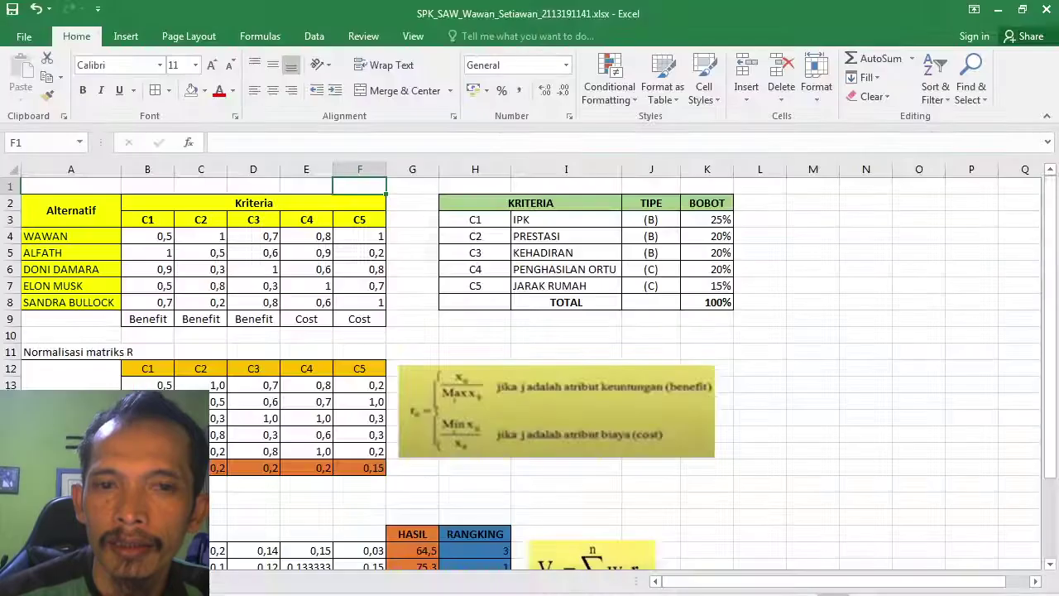
left_click(147, 238)
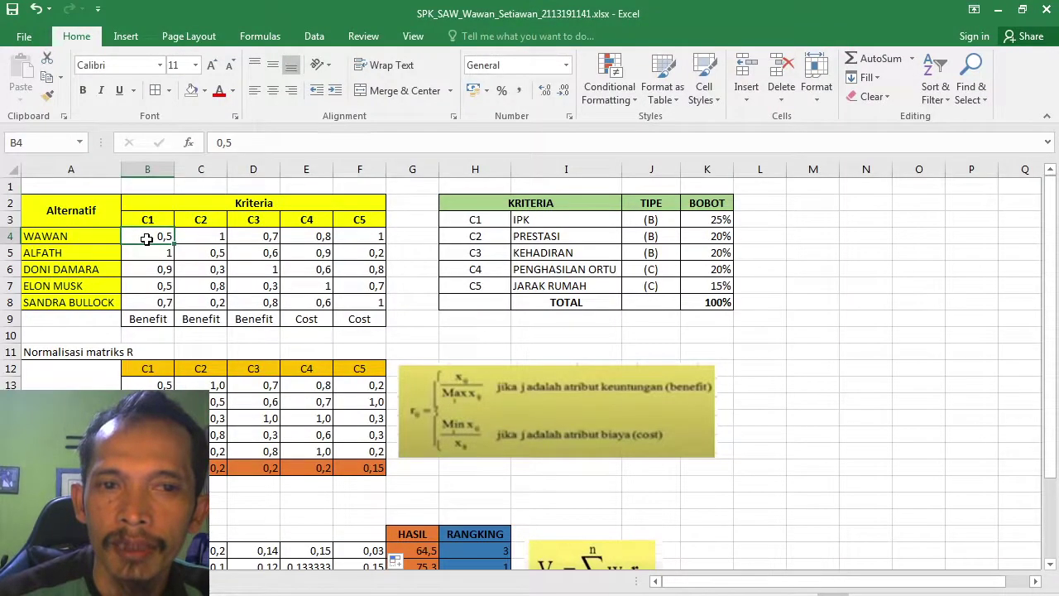
key("Right")
key("Right")
key("Right")
key("Right")
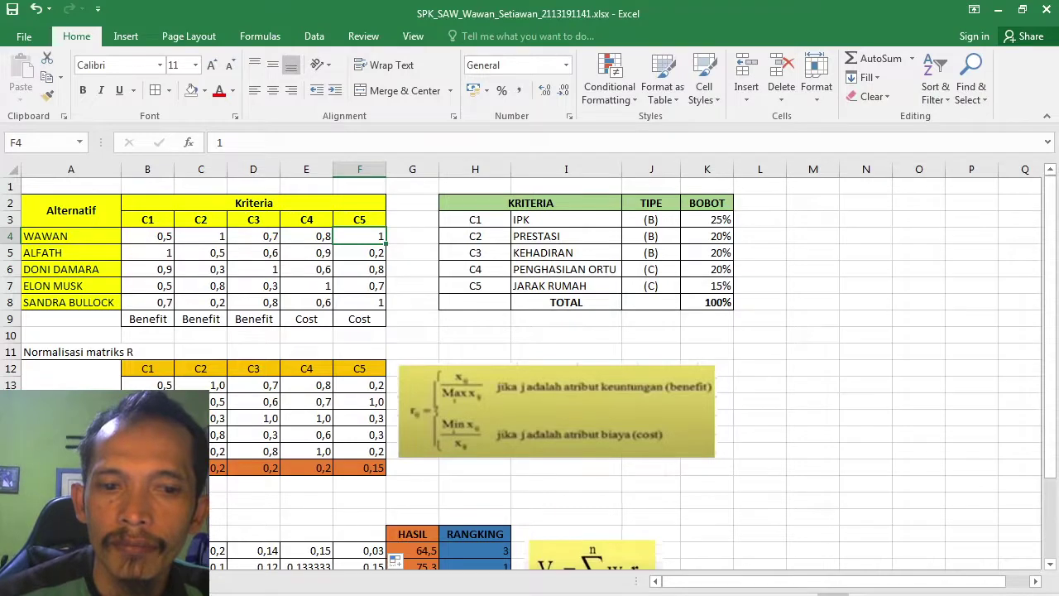
key("alt+Tab")
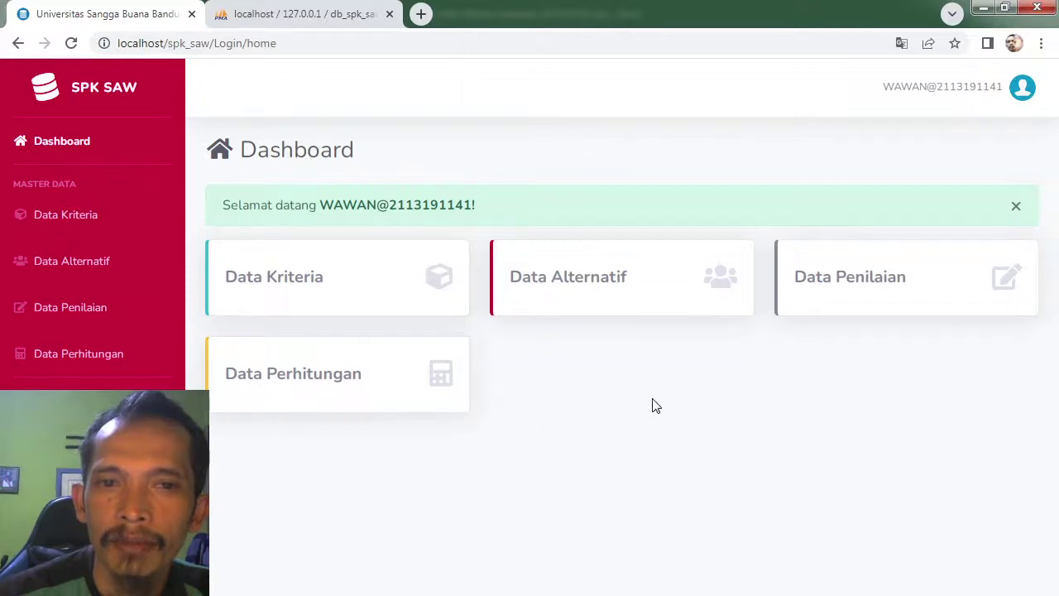
Step: Open the Data Kriteria add-criterion form and check the criteria in Excel
left_click(301, 288)
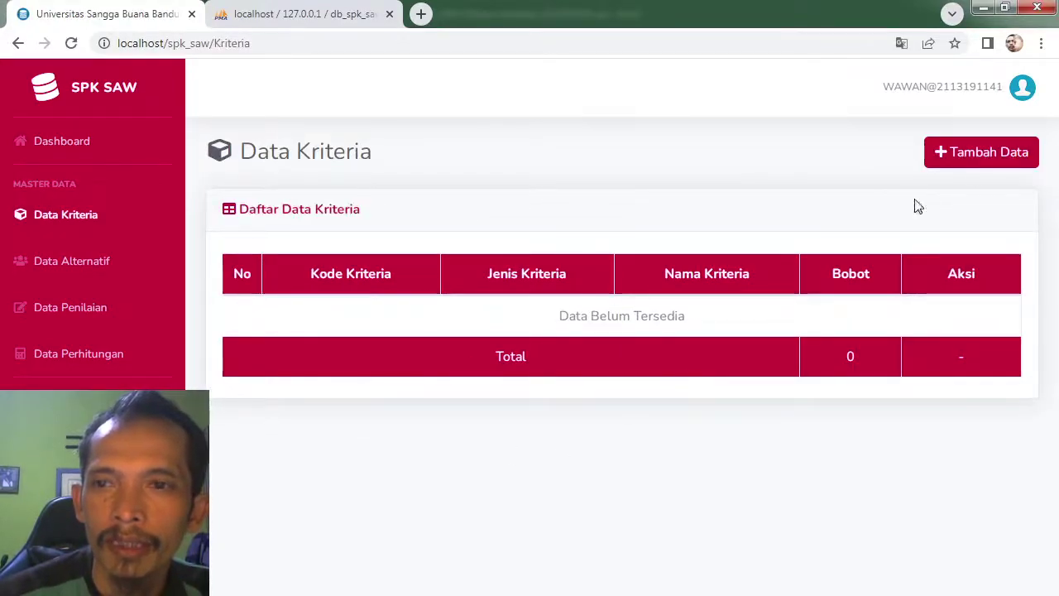
left_click(985, 158)
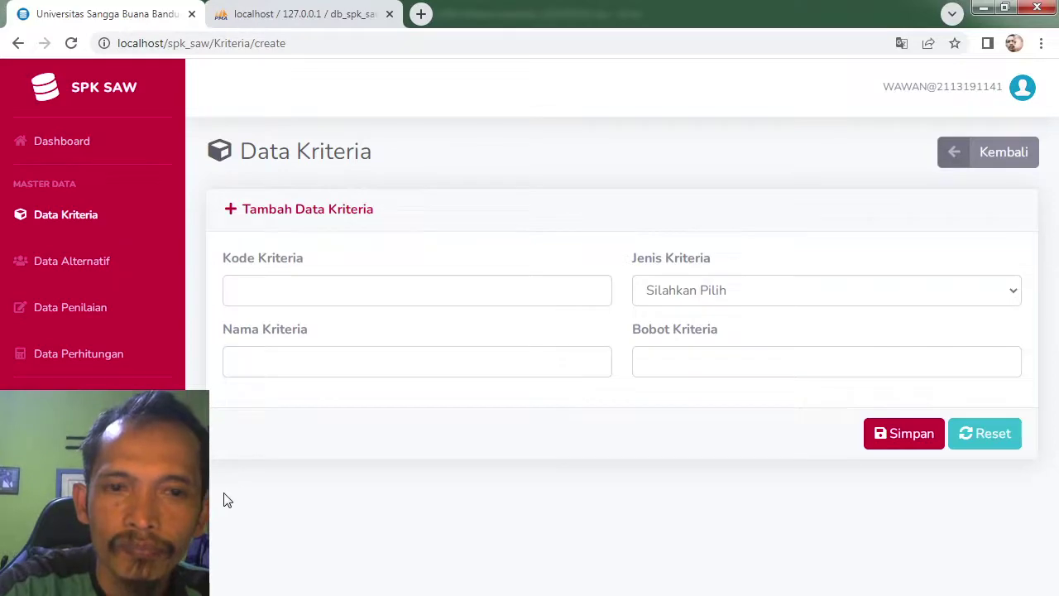
left_click(298, 286)
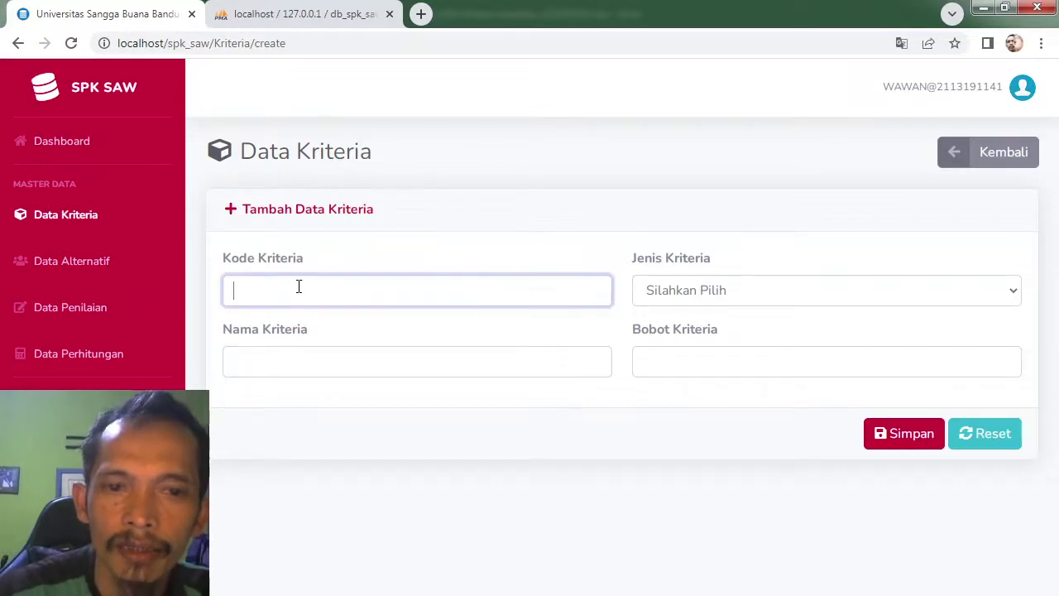
key("alt+Tab")
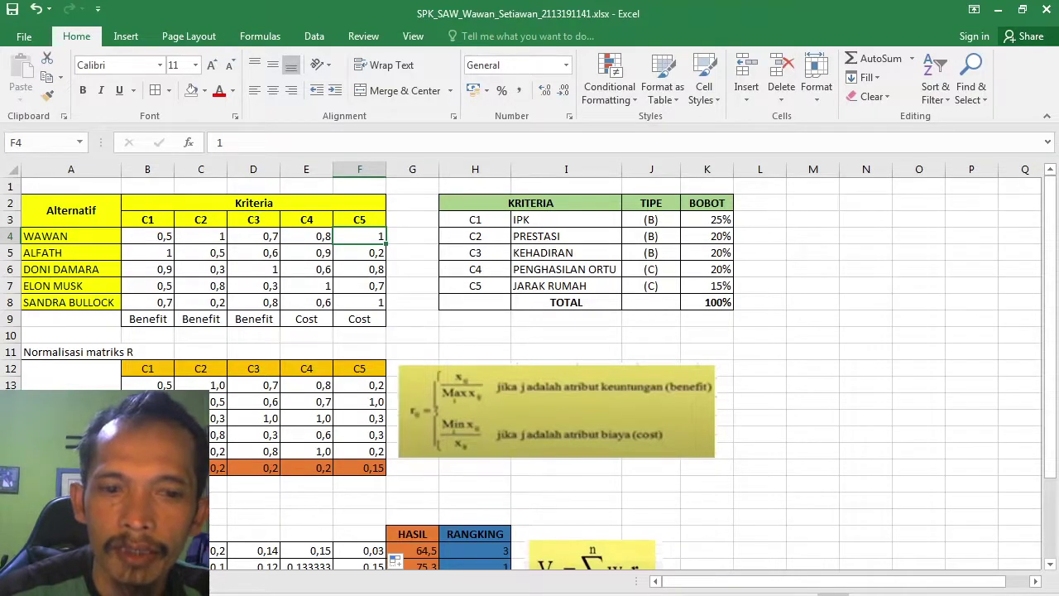
key("alt+Tab")
Step: Save criterion C1 'IPK' as BENEFIT with weight 25
left_click(417, 290)
type("C")
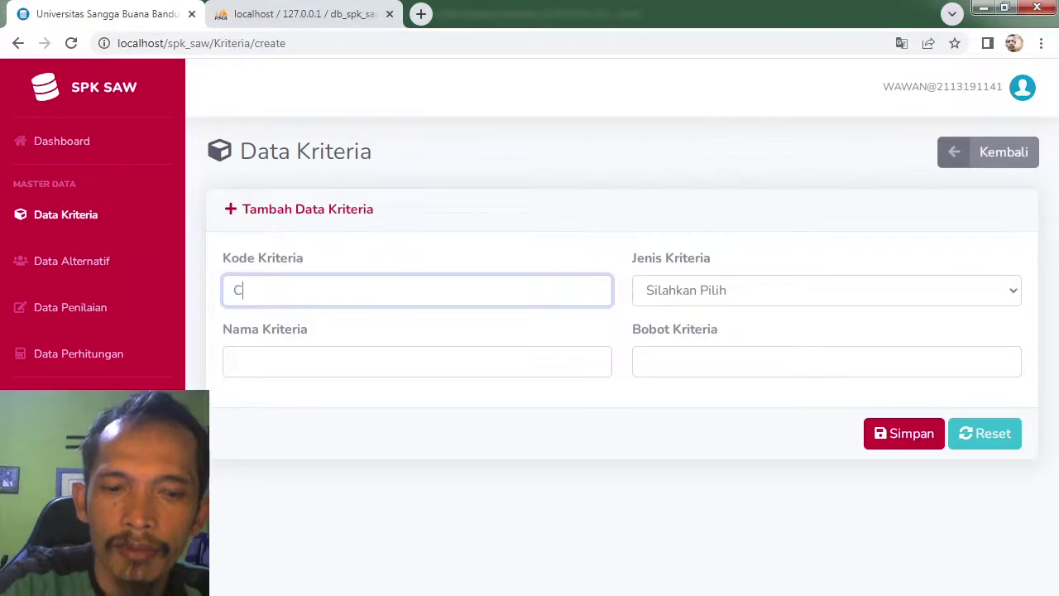
type("1")
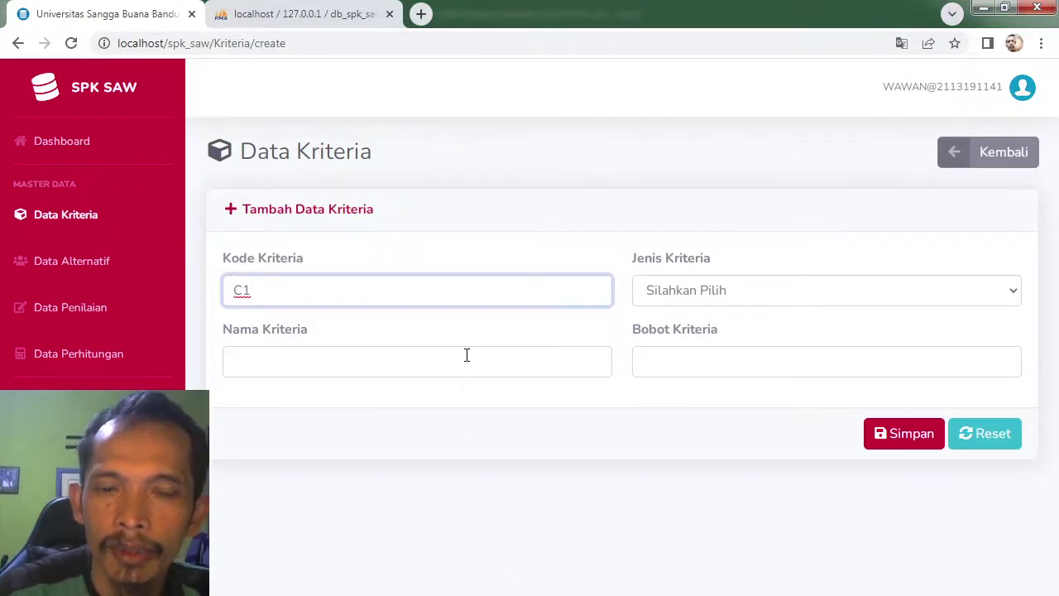
left_click(466, 351)
type("IPK")
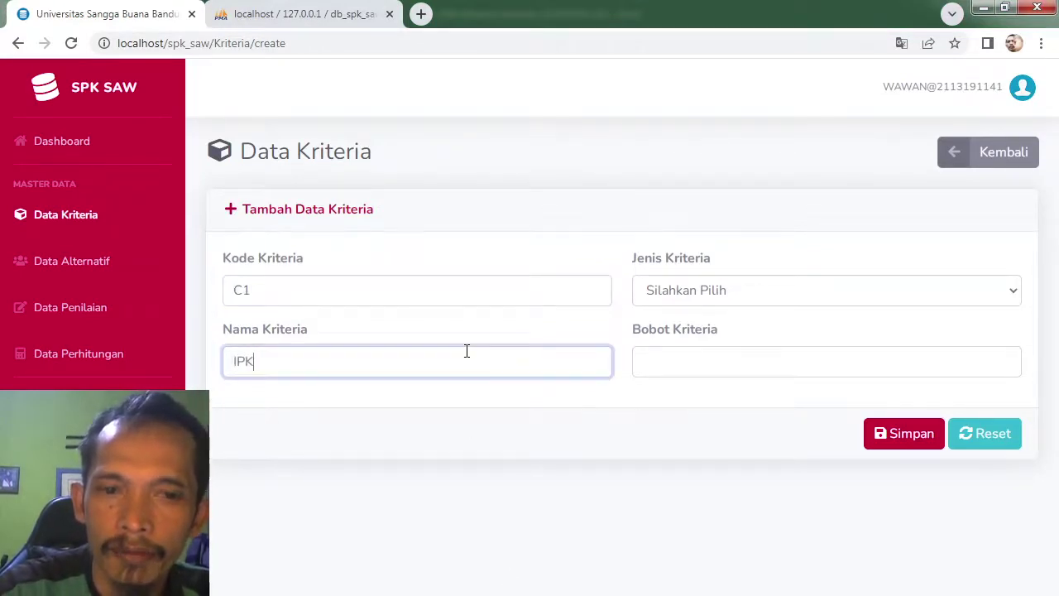
left_click(894, 288)
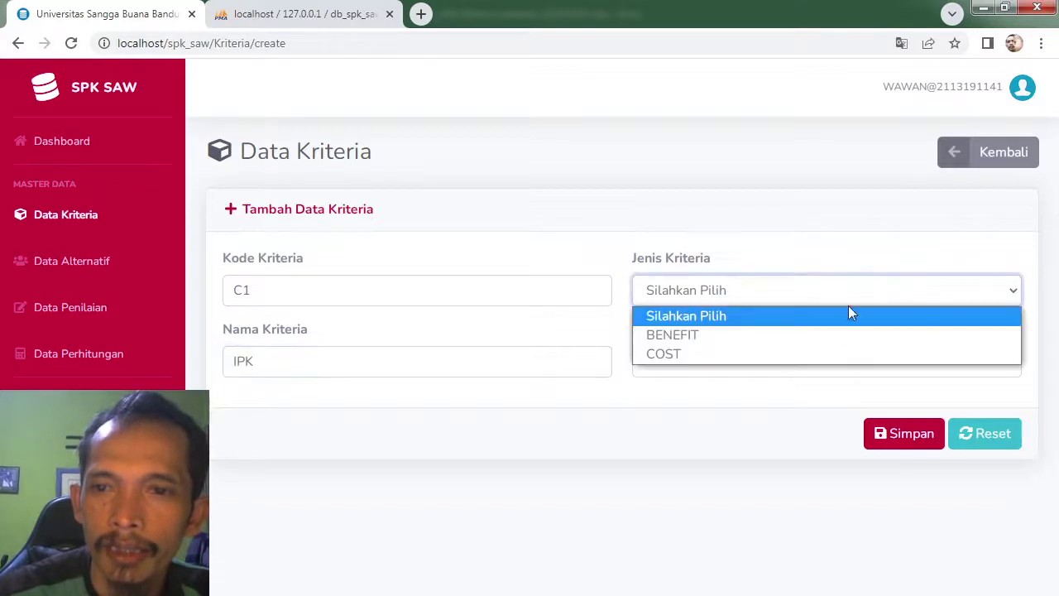
left_click(831, 332)
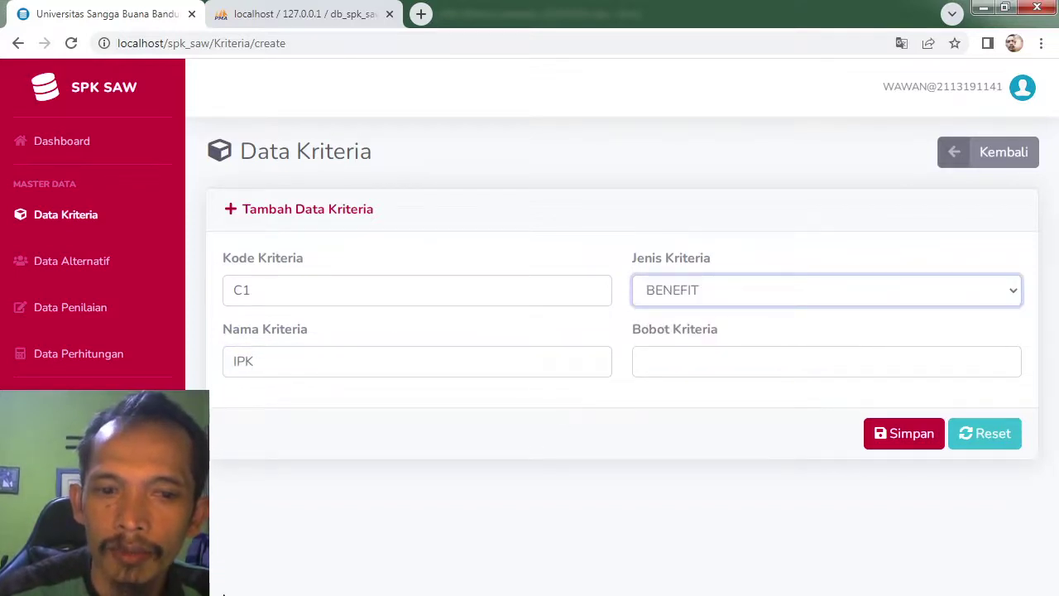
key("alt+Tab")
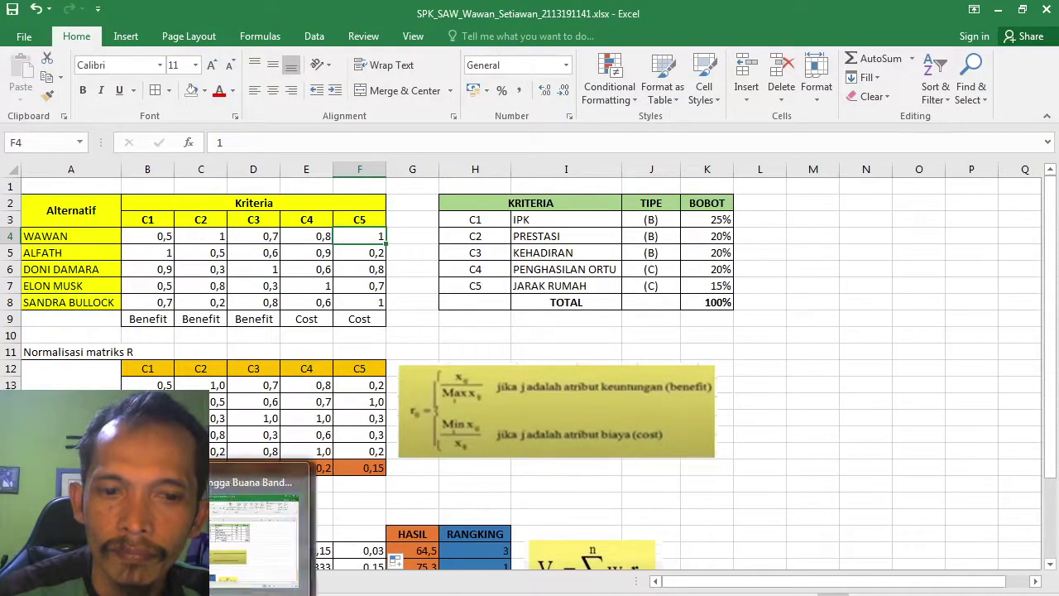
key("alt+Tab")
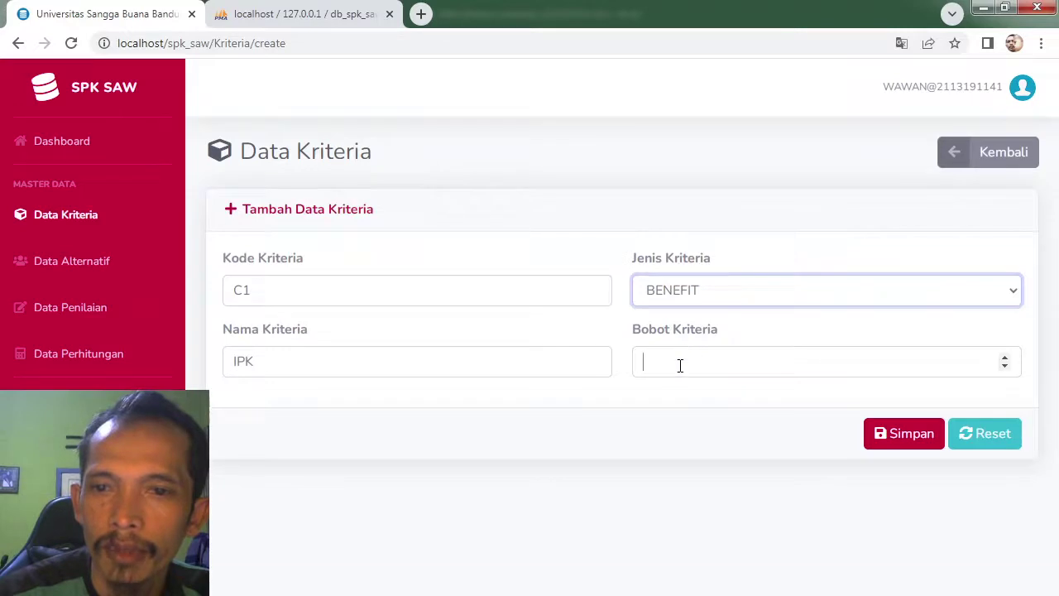
left_click(678, 364)
type("25")
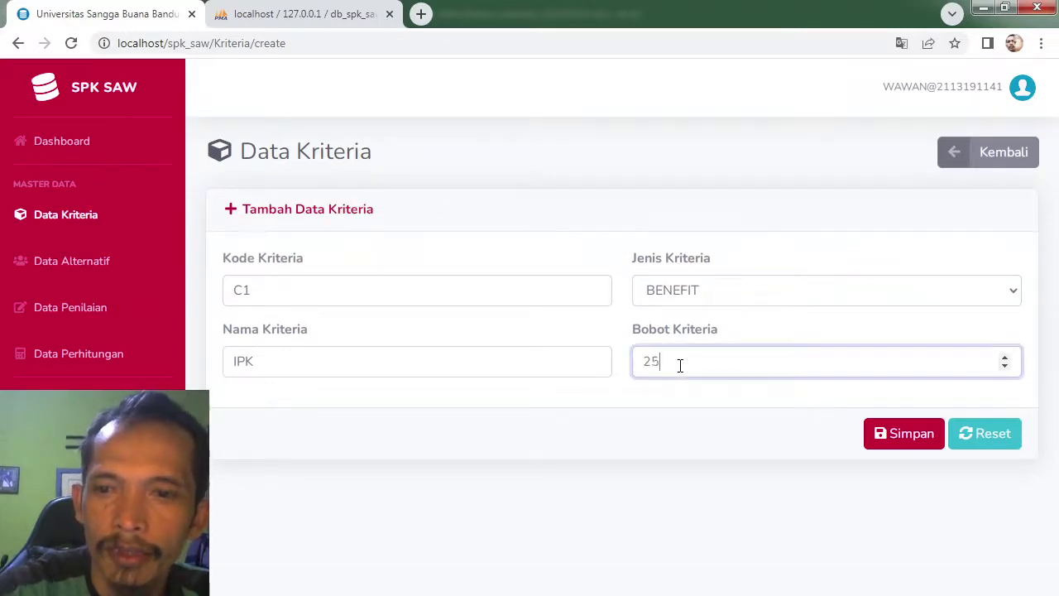
left_click(896, 434)
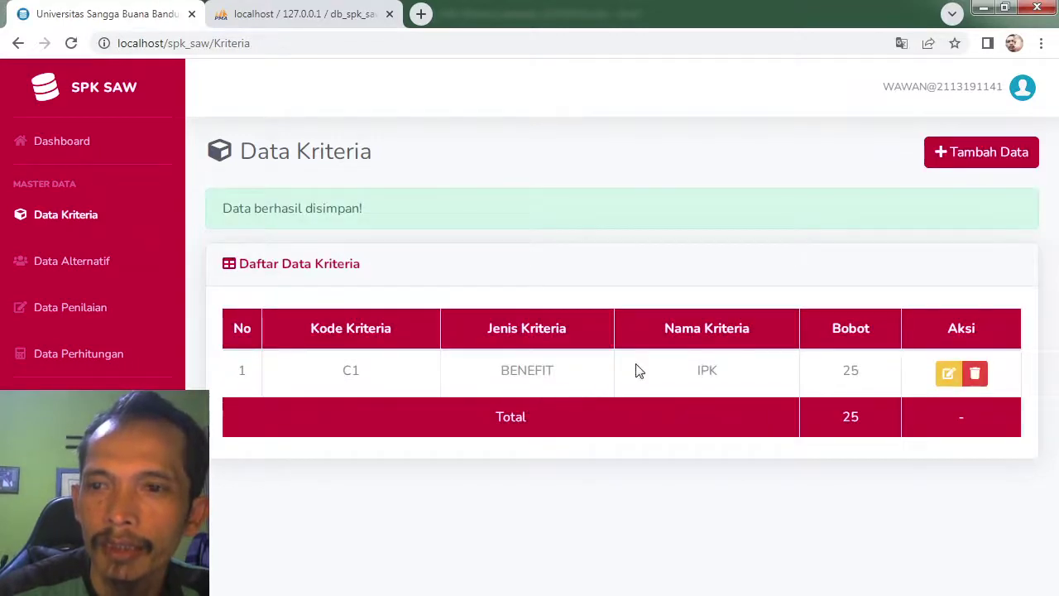
Step: Start a new criterion with code C2 and compare against the Excel criteria table
left_click(984, 159)
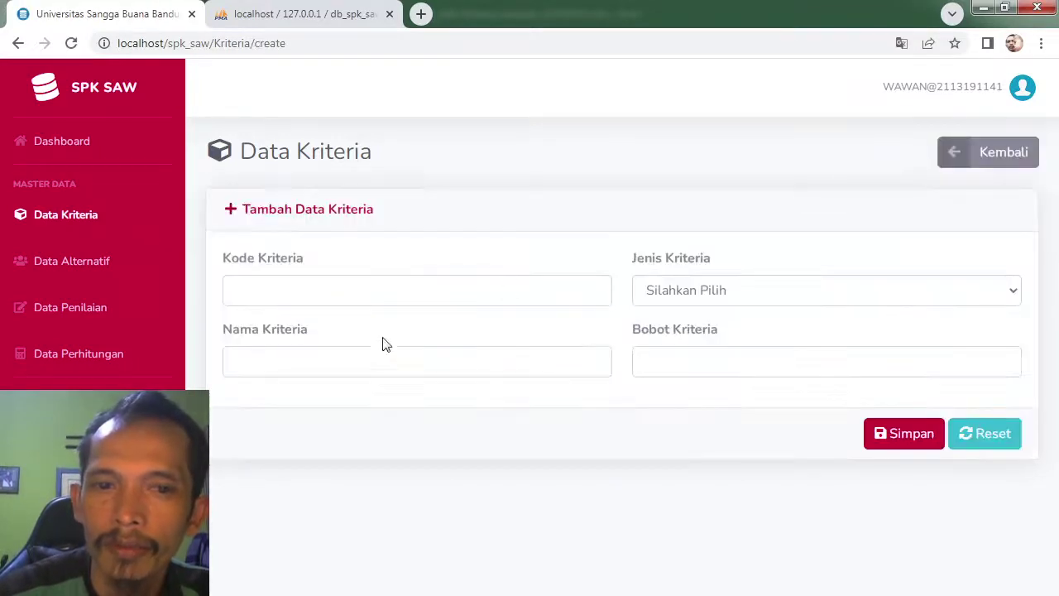
left_click(340, 289)
type("C2")
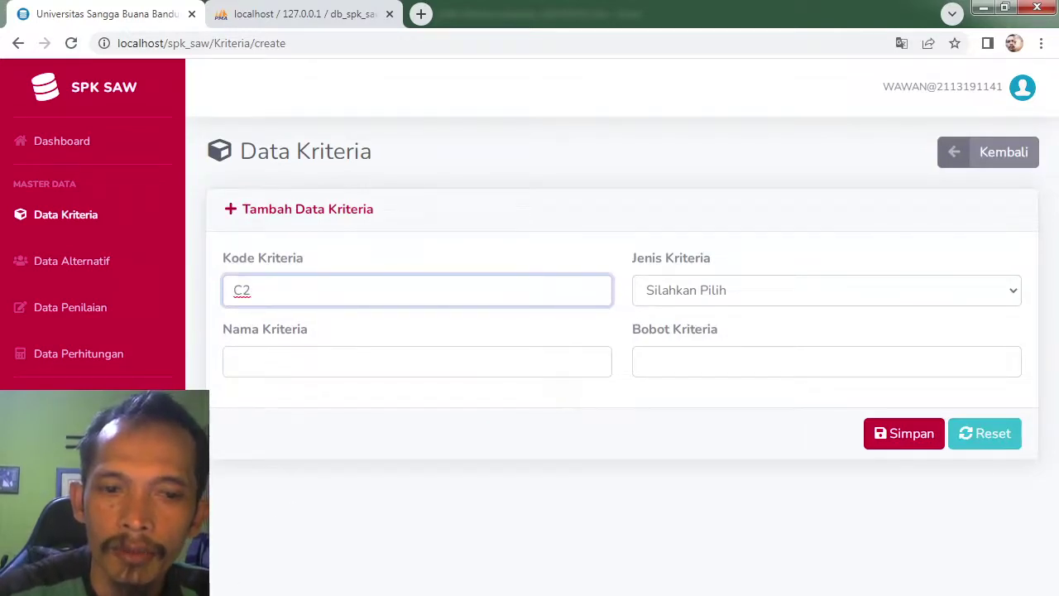
key("alt+Tab")
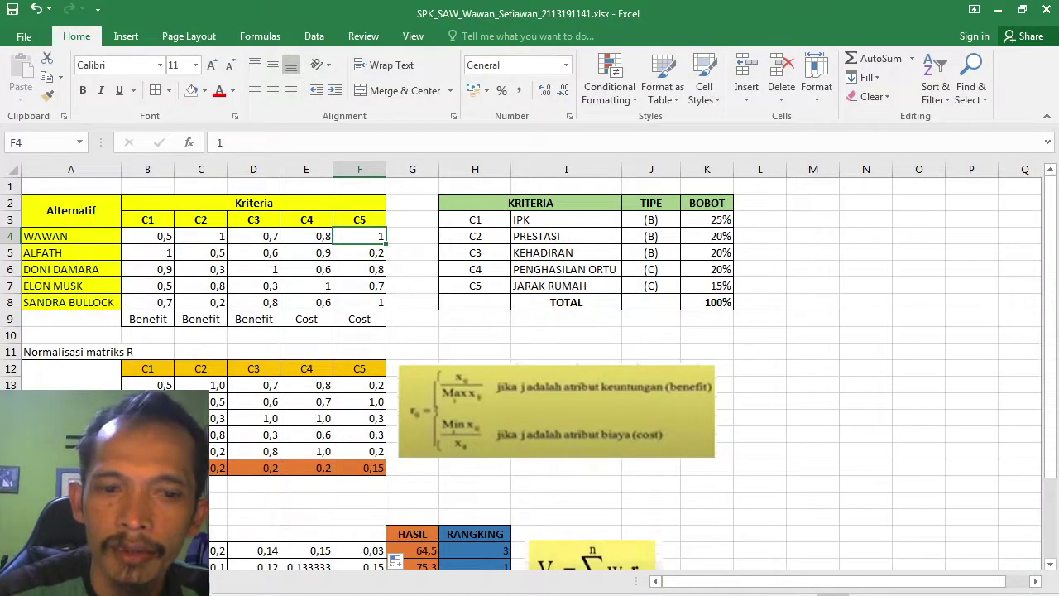
key("alt+Tab")
Step: Save criterion C2 'PRESTASI' as BENEFIT with weight 20
left_click(368, 366)
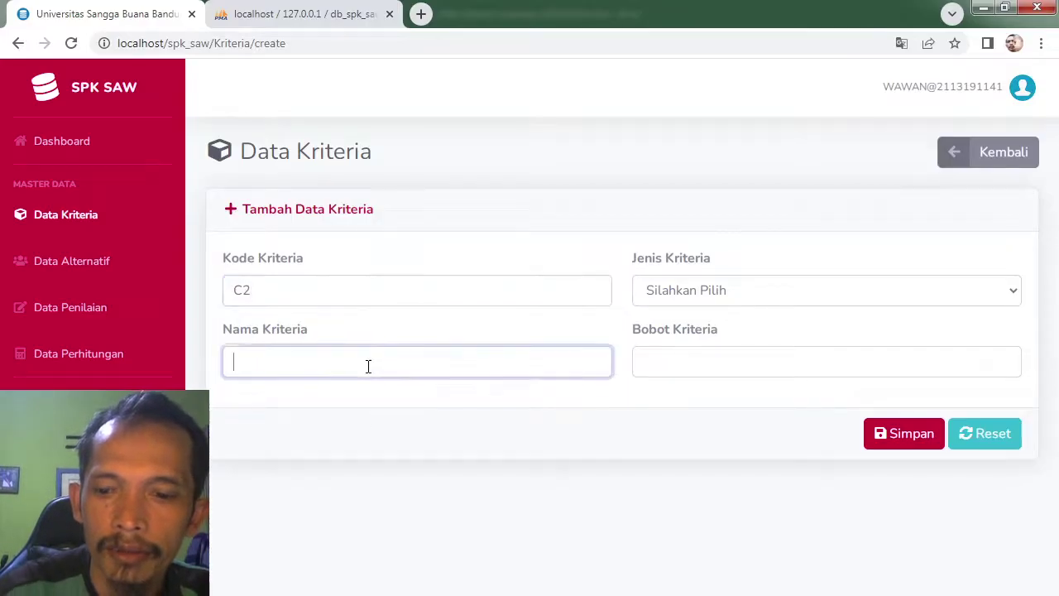
type("PRESTAS")
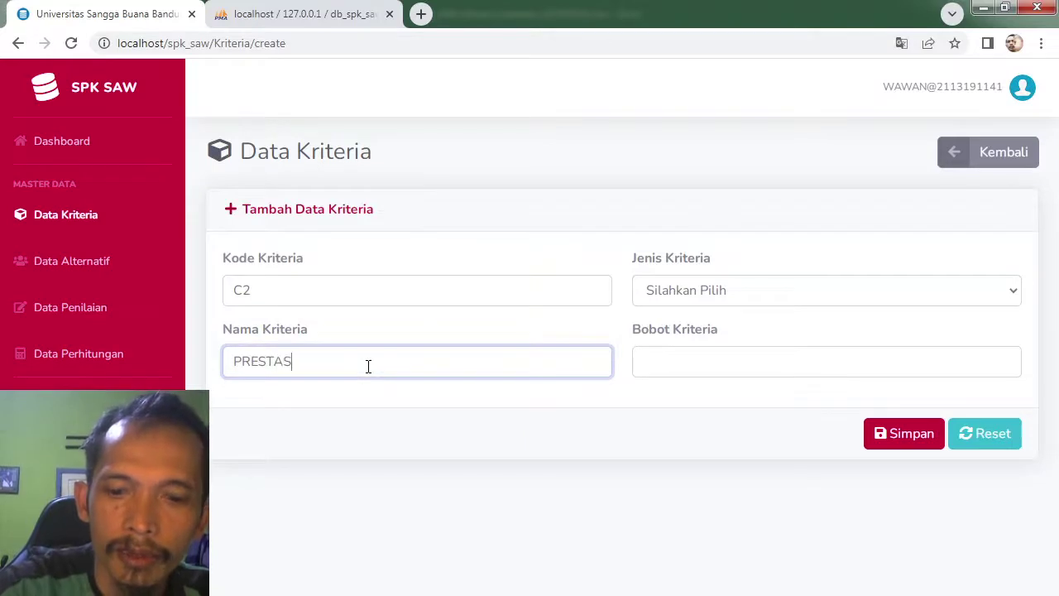
type("I")
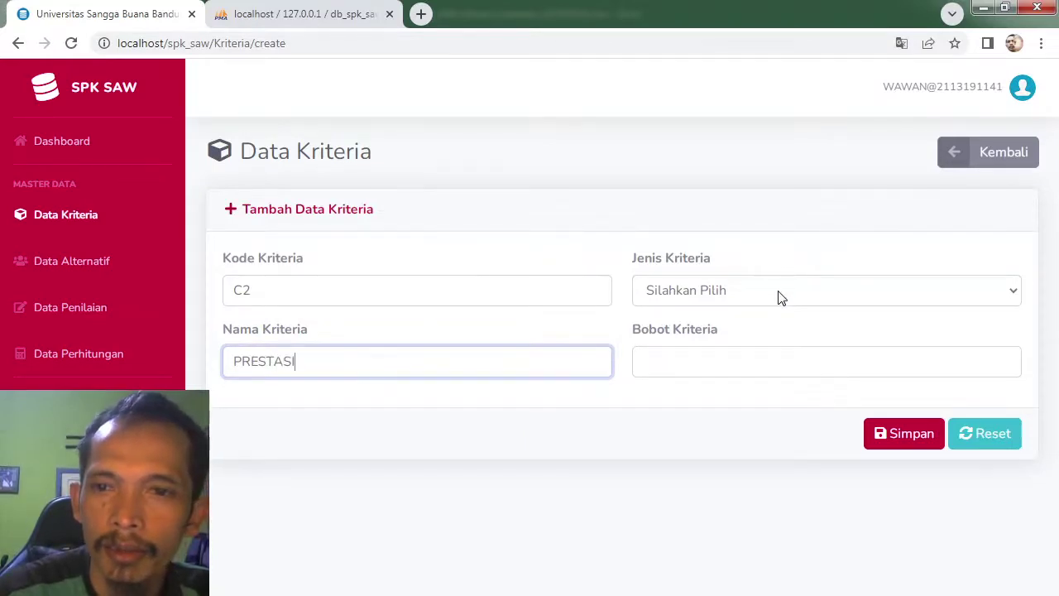
left_click(778, 293)
left_click(725, 335)
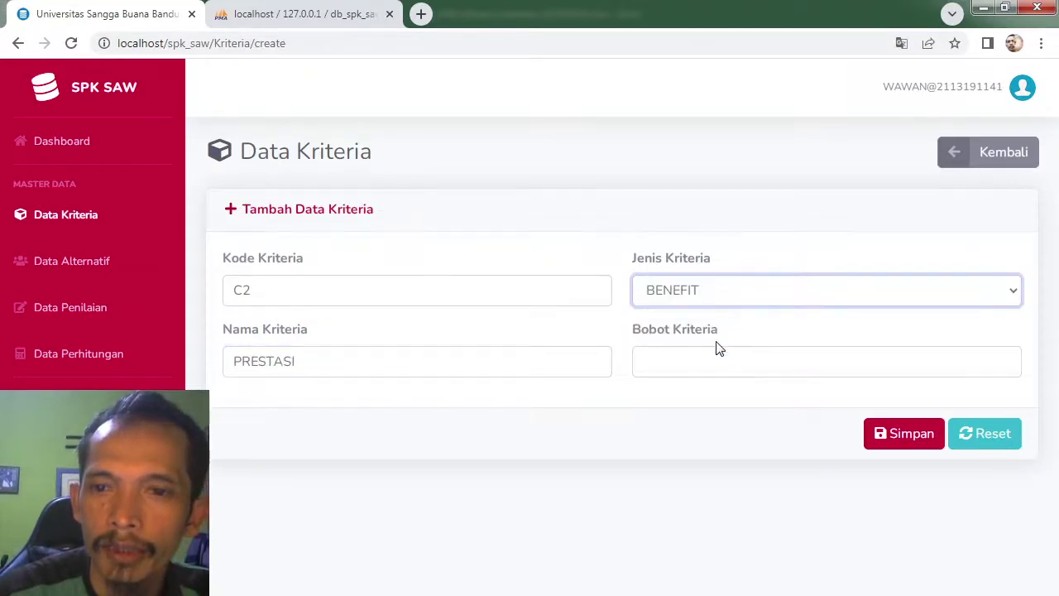
key("alt+Tab")
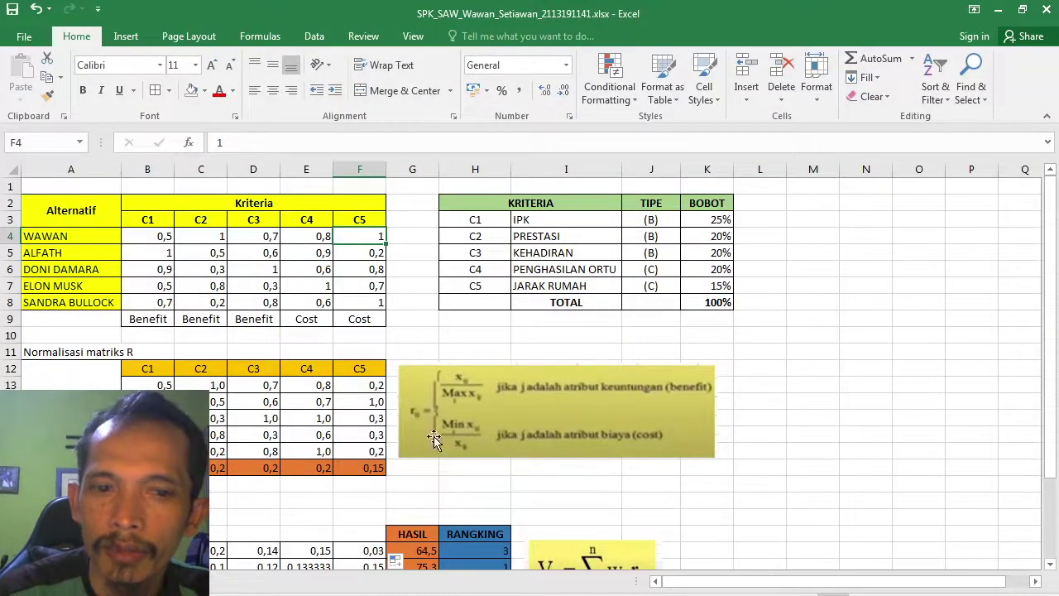
key("alt+Tab")
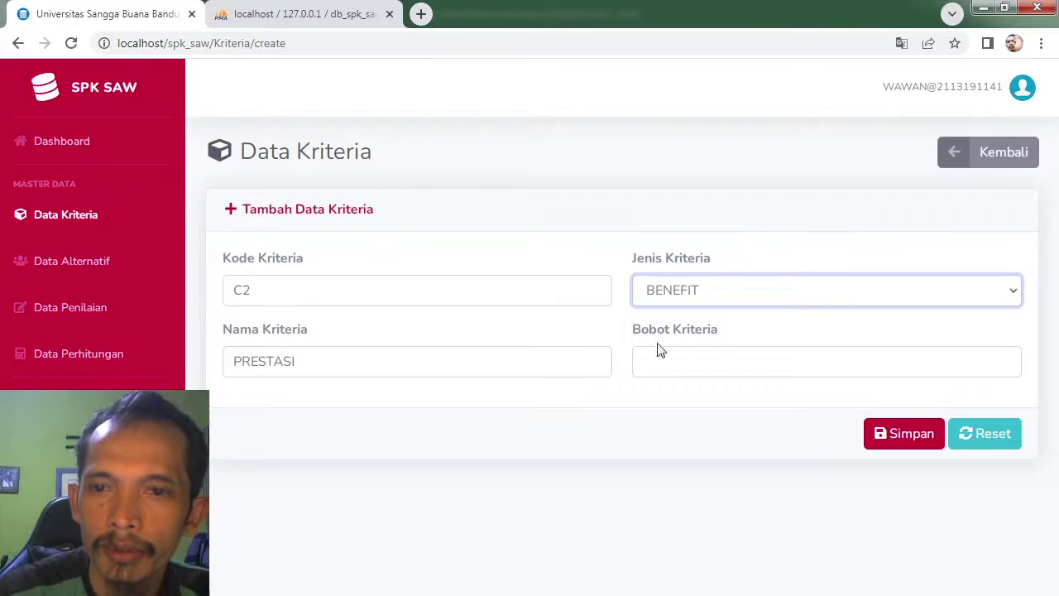
left_click(659, 356)
type("20")
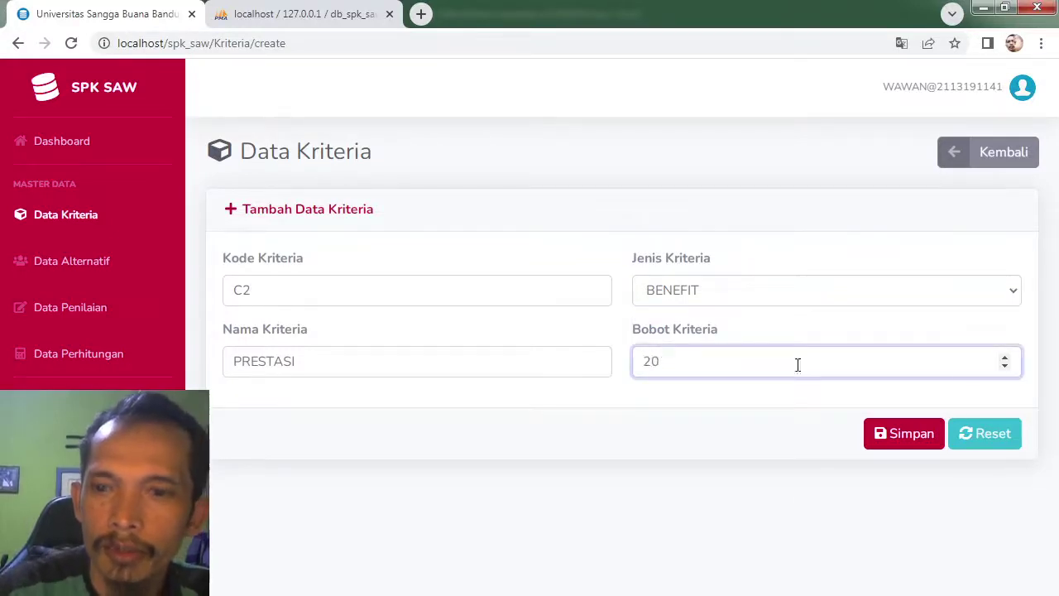
left_click(914, 434)
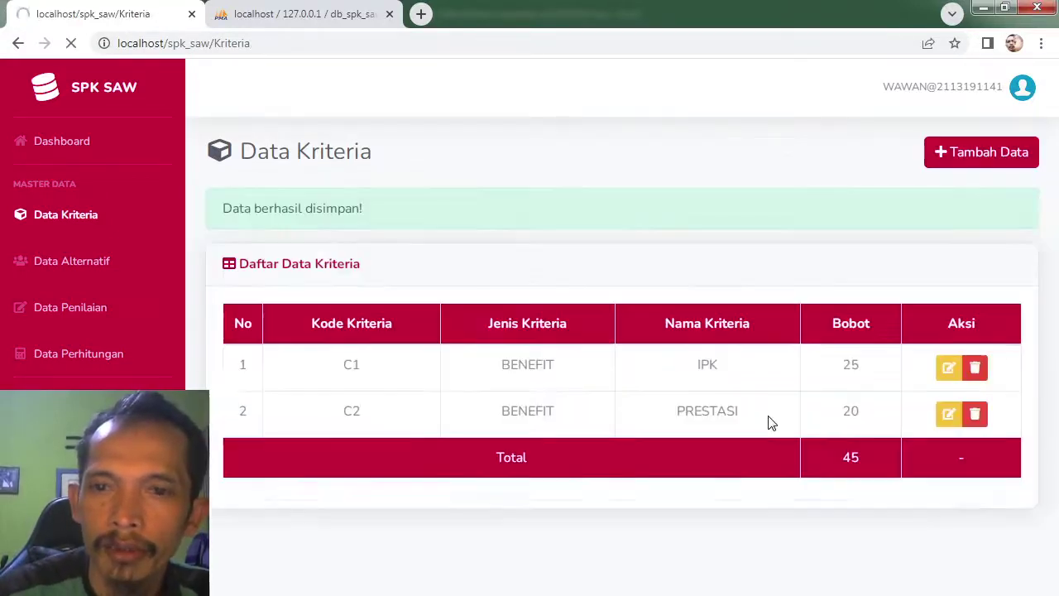
Step: Add and save criterion C3 'KEHADIRAN' as BENEFIT with weight 20
left_click(957, 165)
left_click(340, 302)
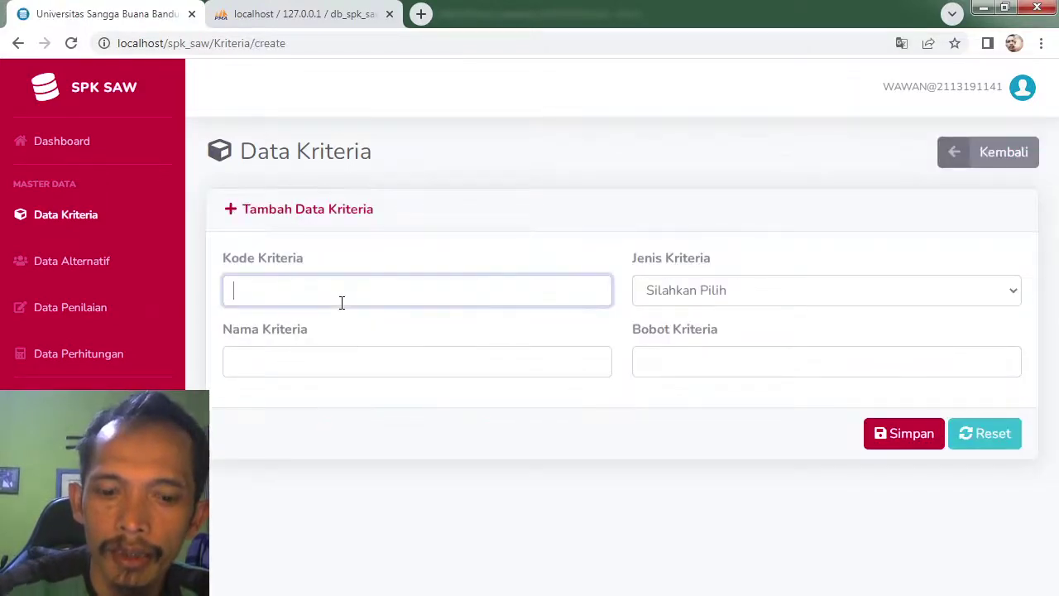
type("C3")
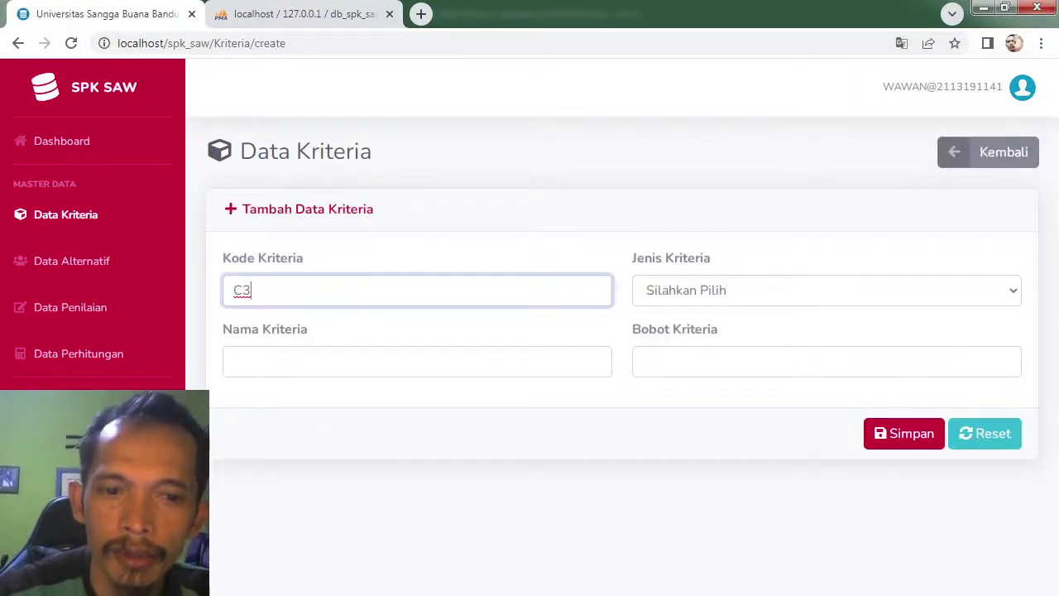
key("alt+Tab")
key("alt+Tab")
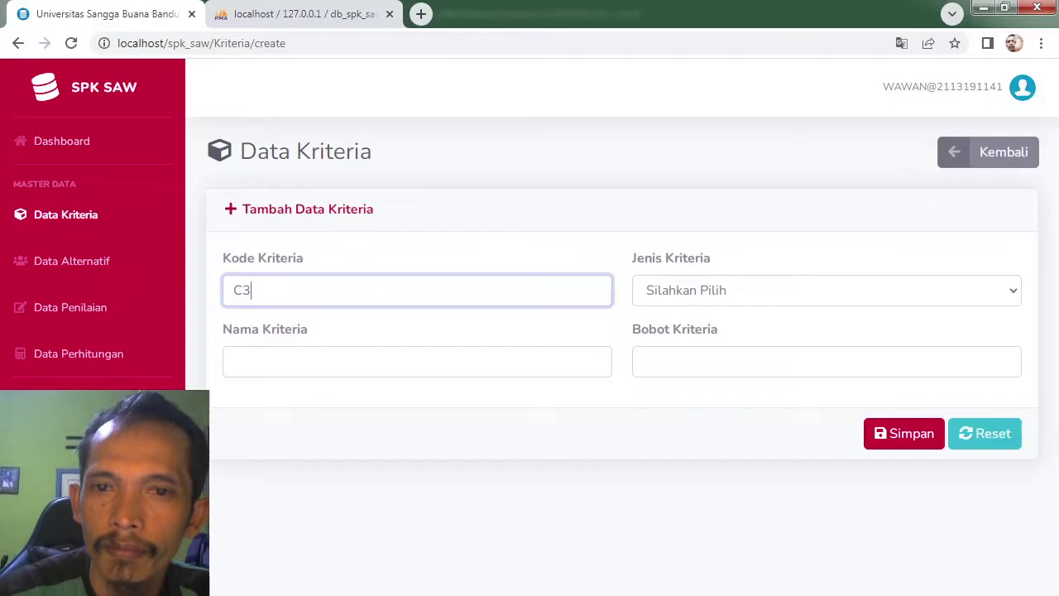
left_click(389, 361)
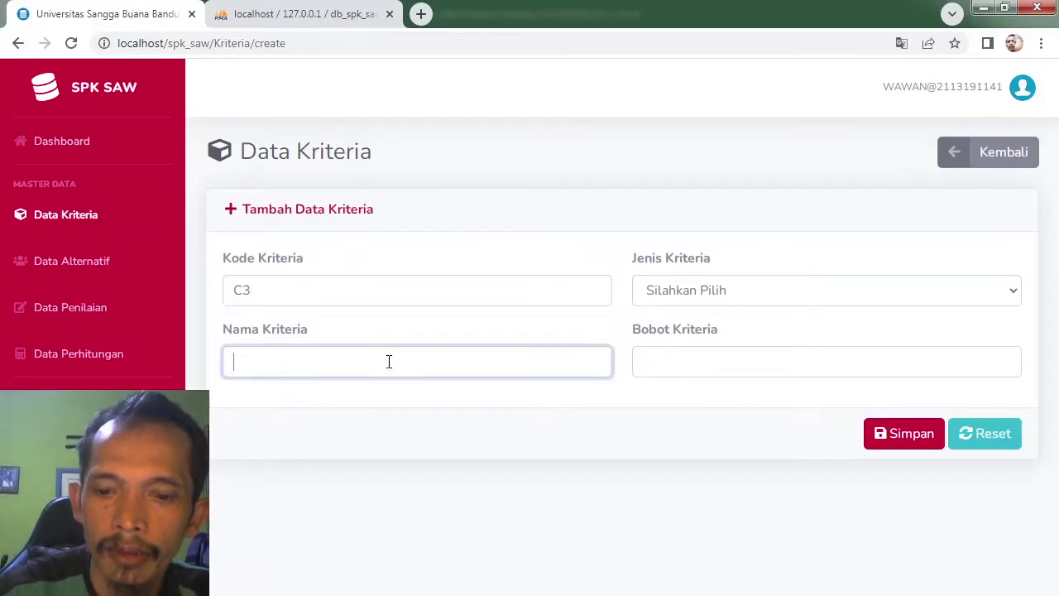
type("KEHAD")
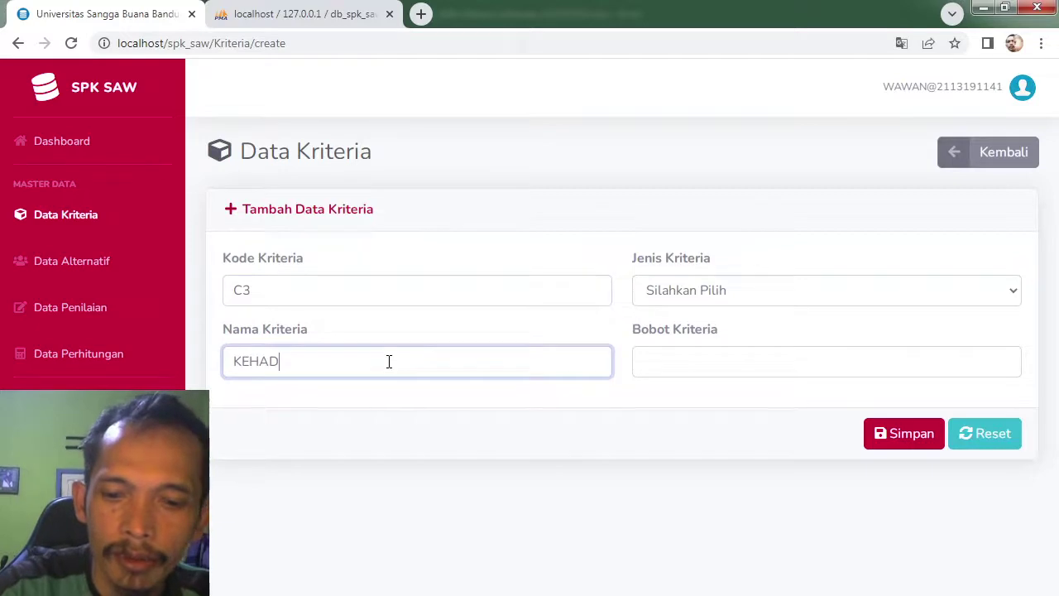
type("IRAN")
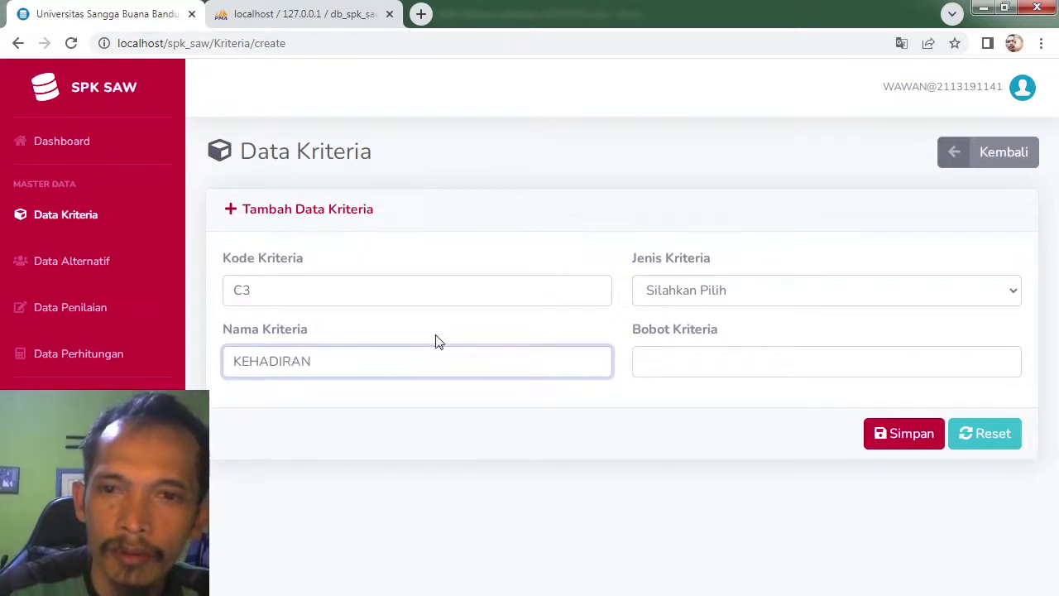
left_click(725, 291)
left_click(704, 334)
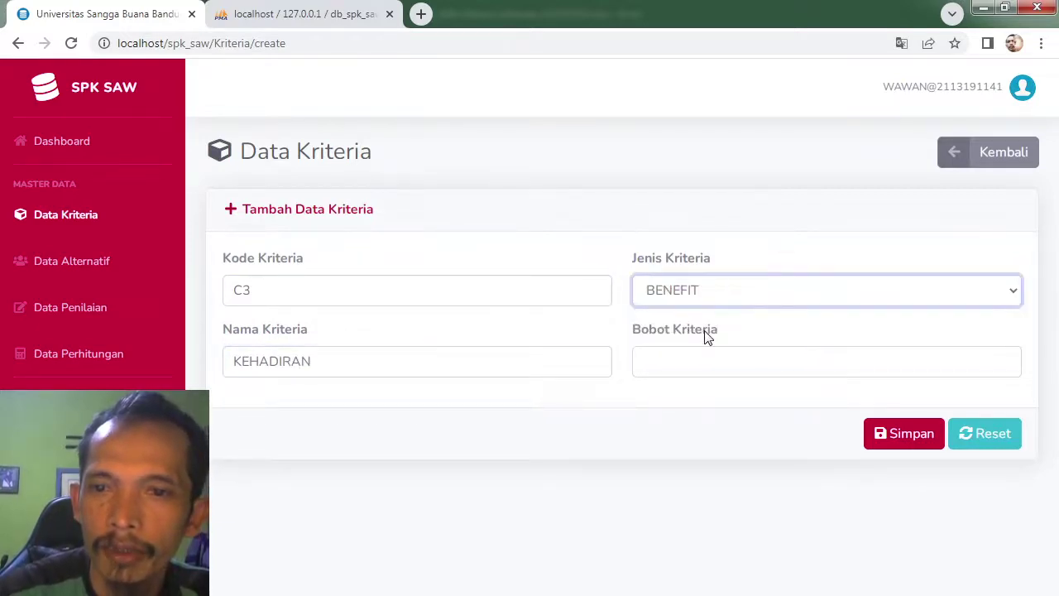
left_click(701, 350)
type("20")
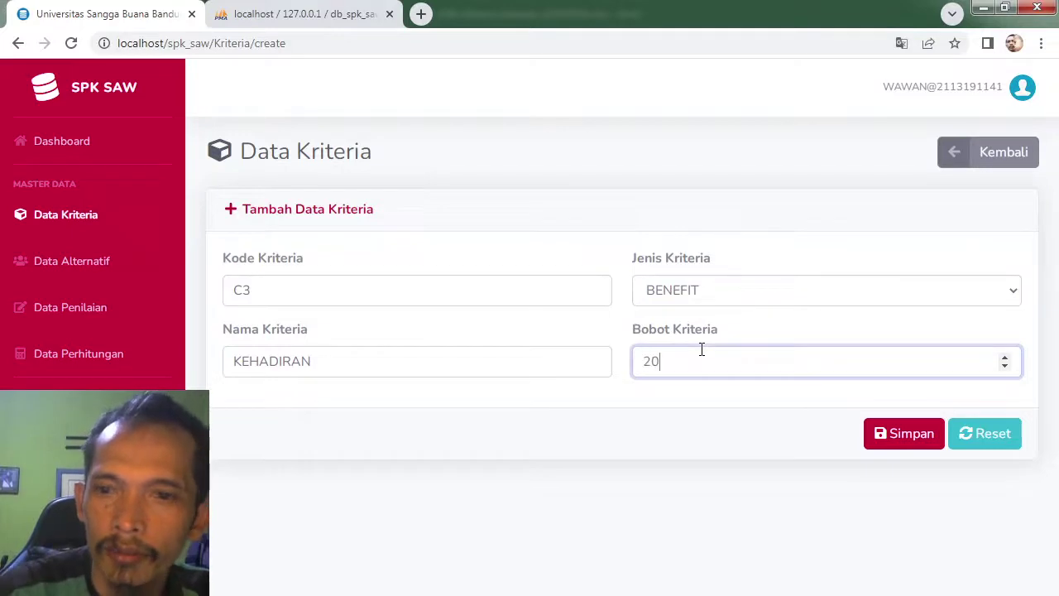
left_click(916, 433)
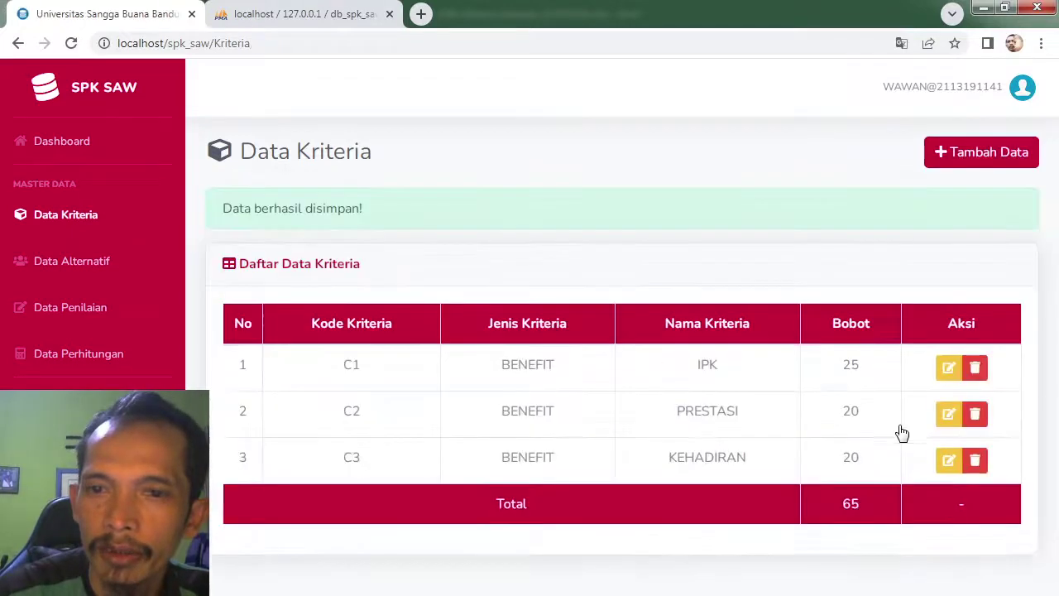
Step: Add criterion C4 PENGHASILAN ORTU as a COST criterion with weight 20
left_click(976, 159)
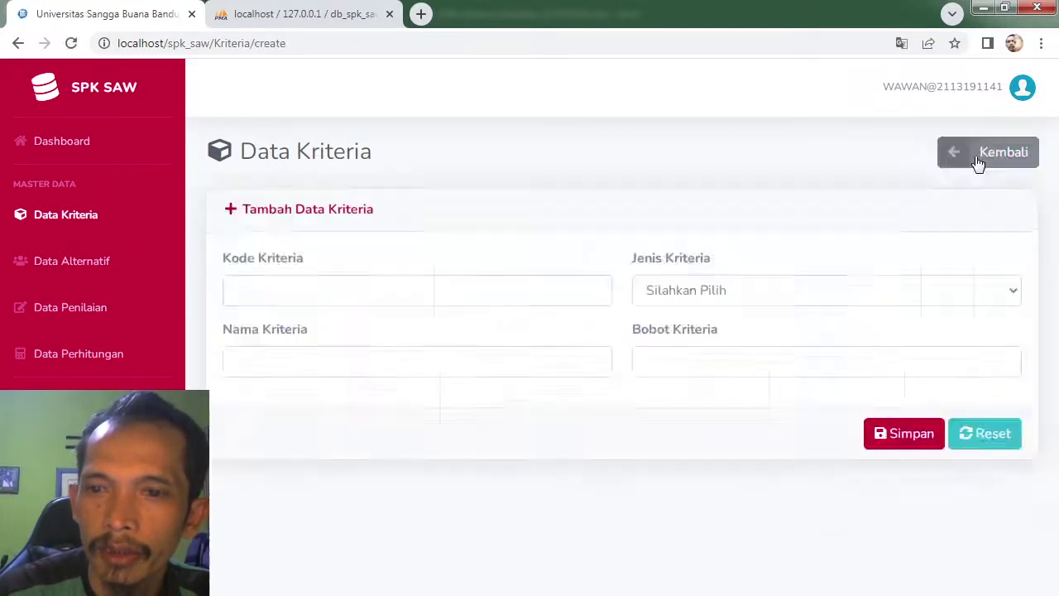
left_click(362, 294)
type("C4")
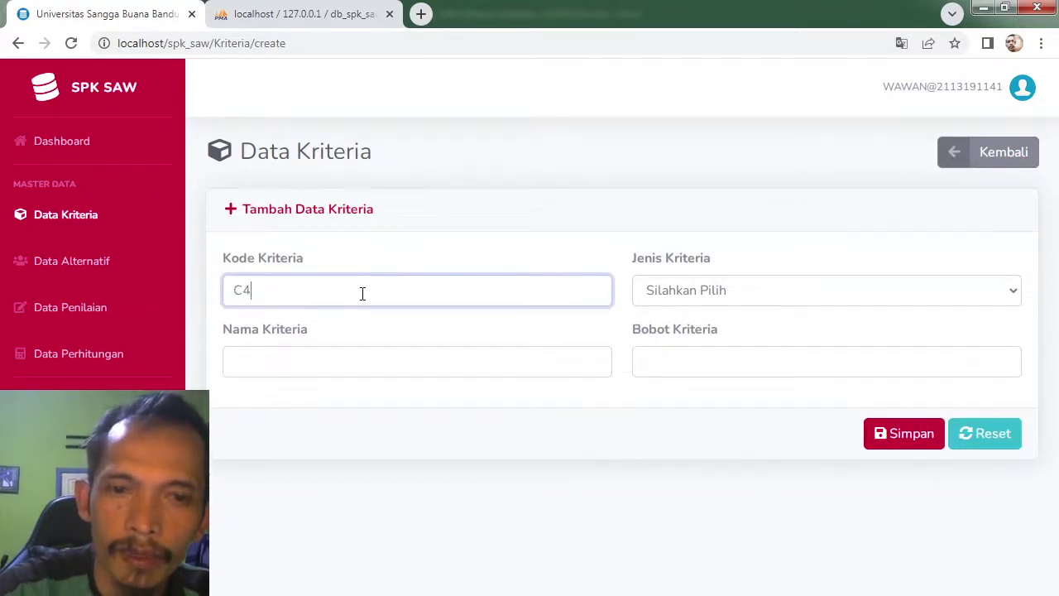
key("alt+Tab")
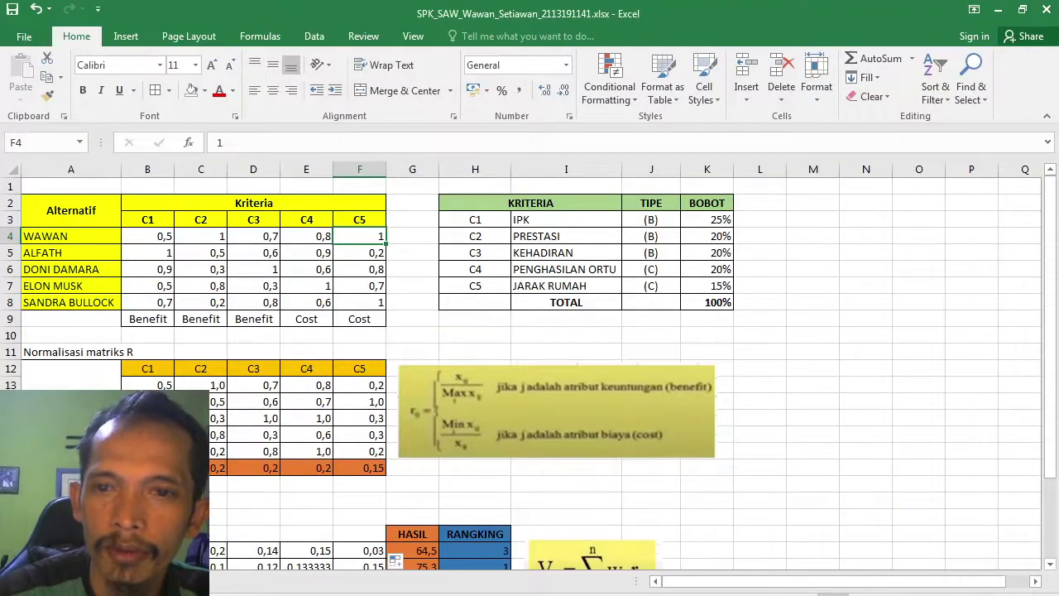
key("alt+Tab")
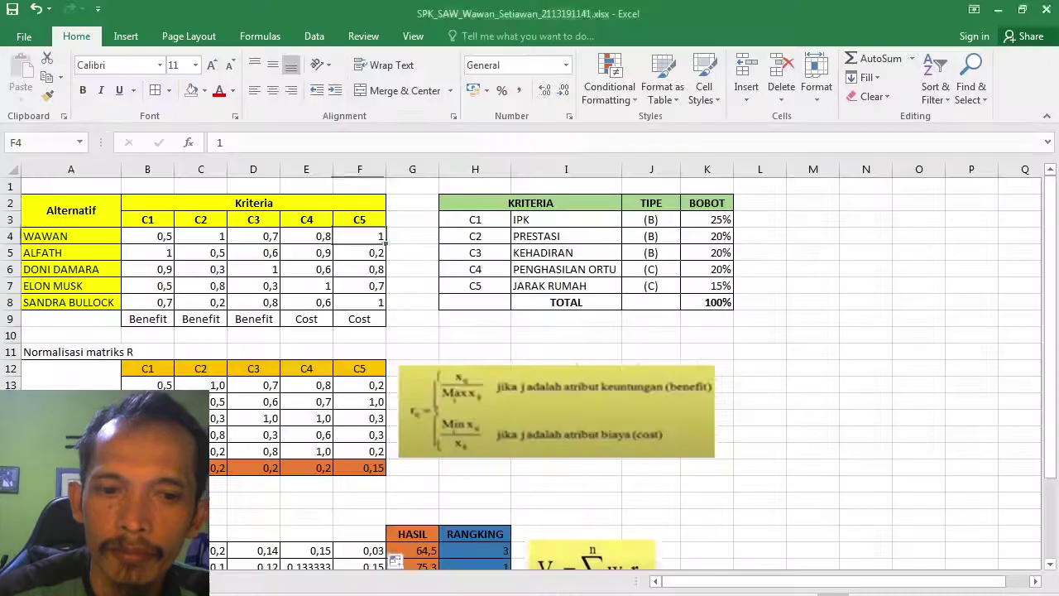
key("alt+Tab")
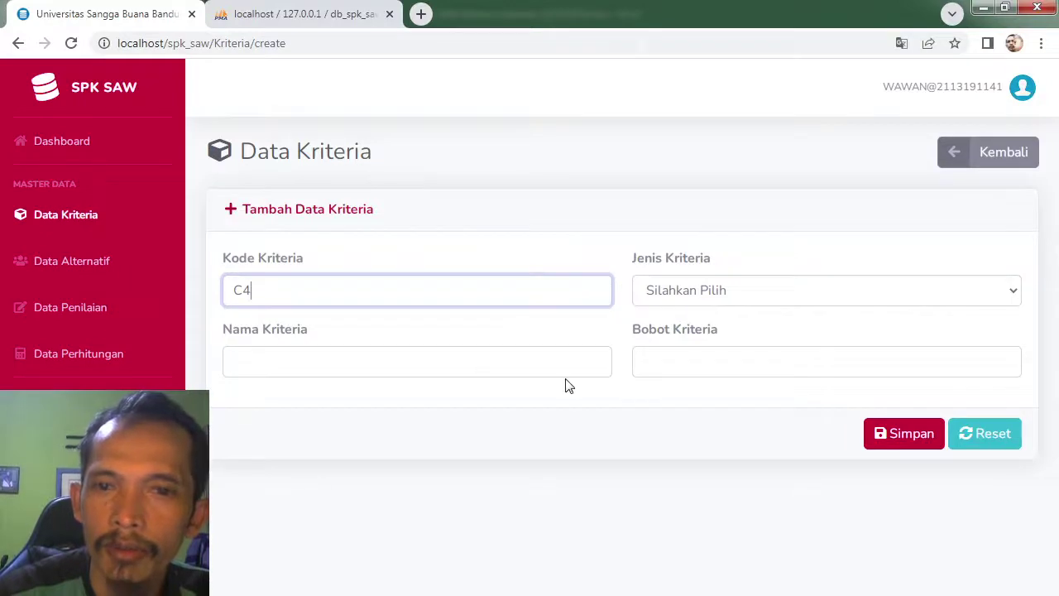
left_click(712, 296)
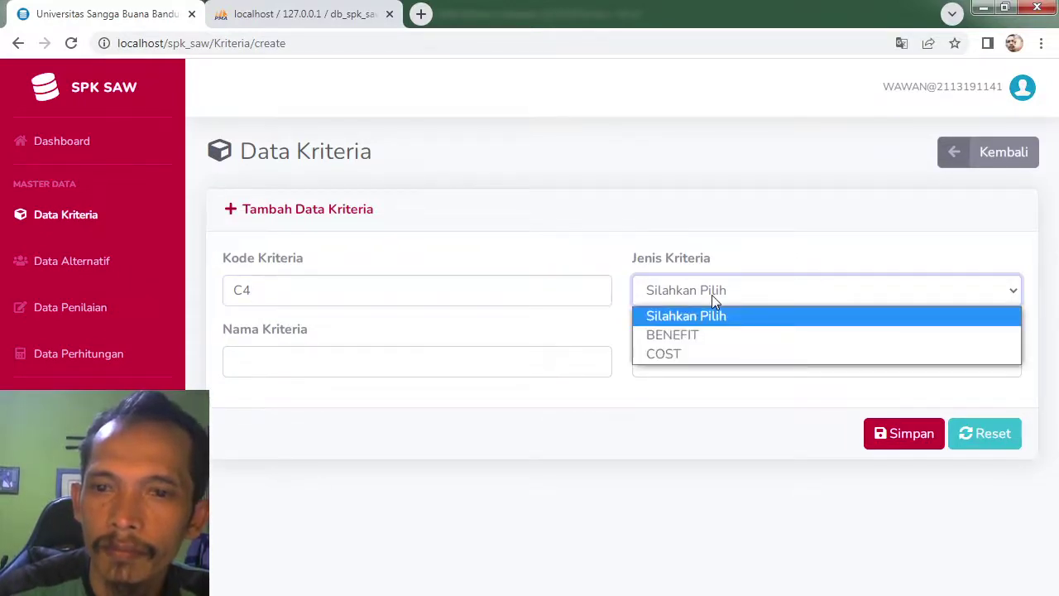
left_click(687, 354)
left_click(503, 356)
type("PE")
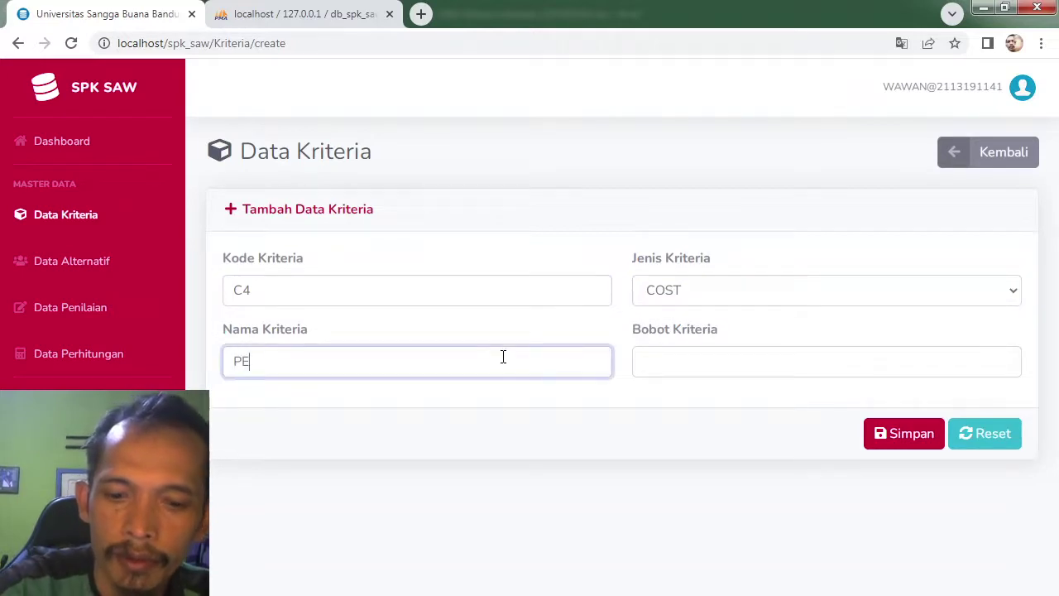
type("NGHASILAN ORTU")
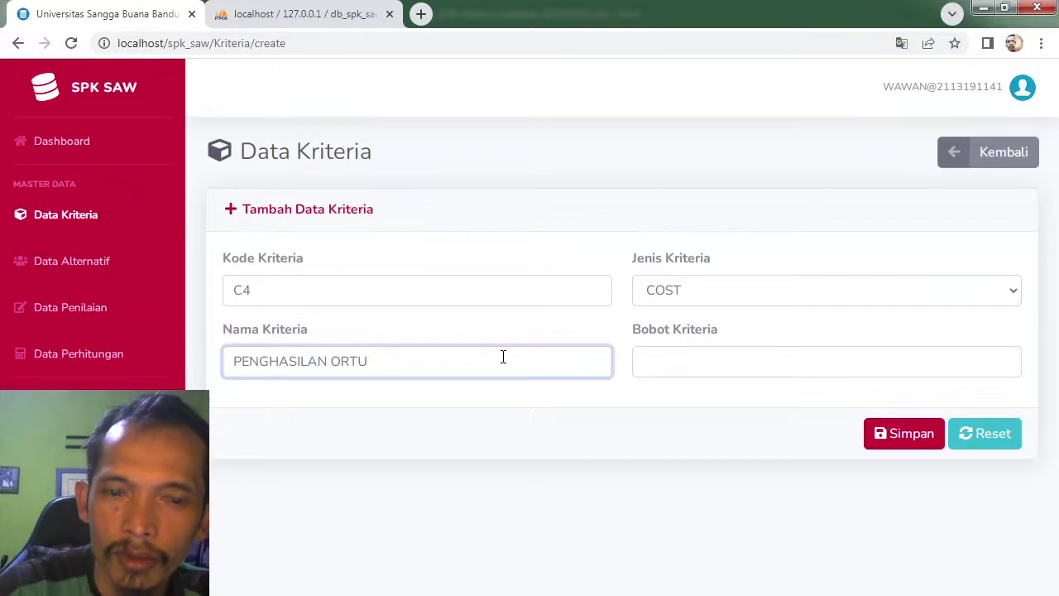
left_click(747, 372)
type("2")
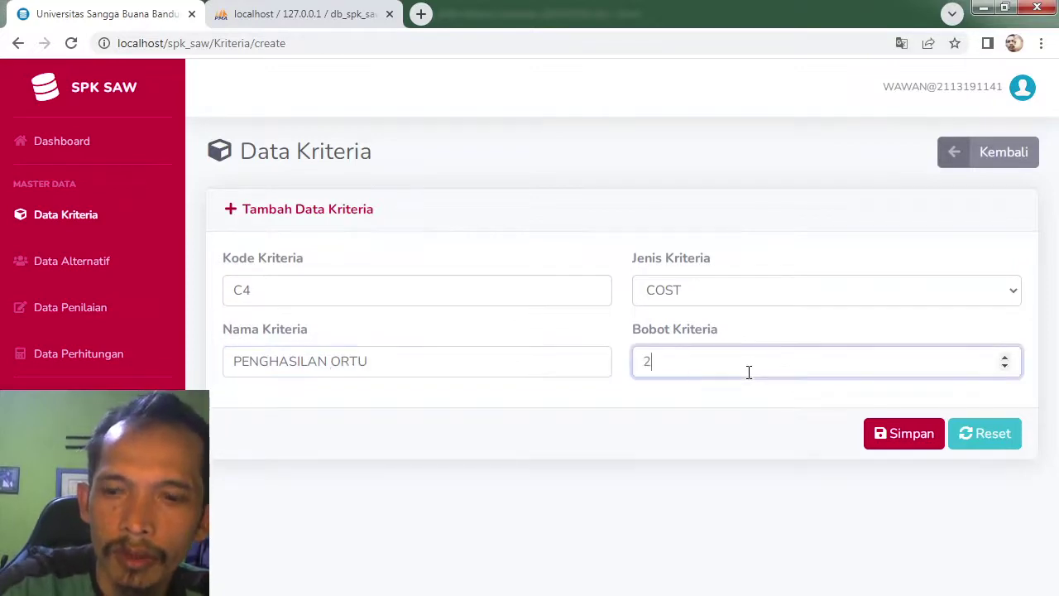
type("0")
left_click(917, 439)
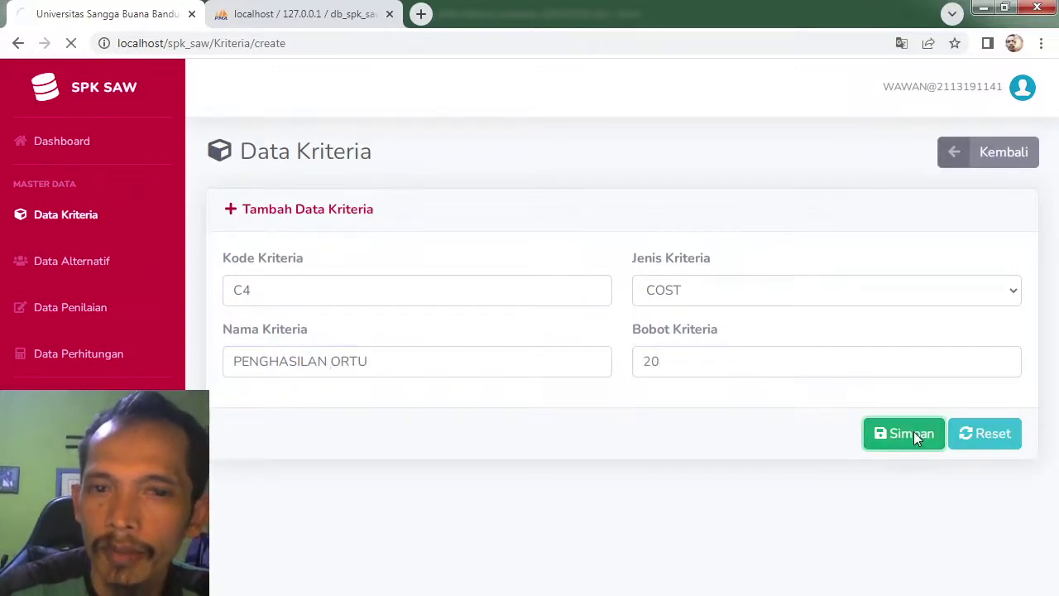
Step: Add criterion C5 JARAK RUMAH as a COST criterion with weight 15
left_click(960, 154)
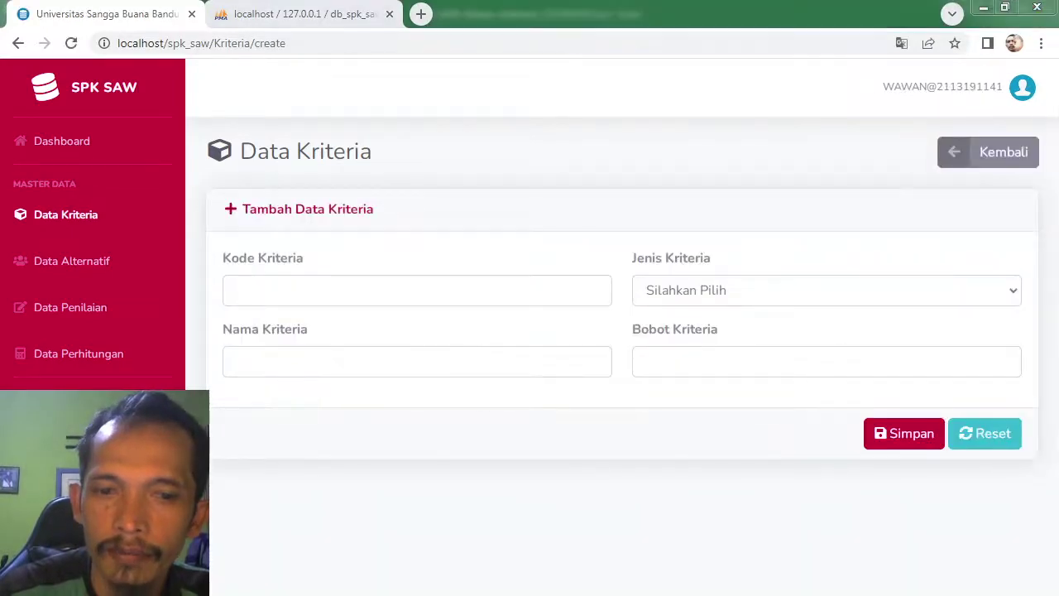
key("alt+Tab")
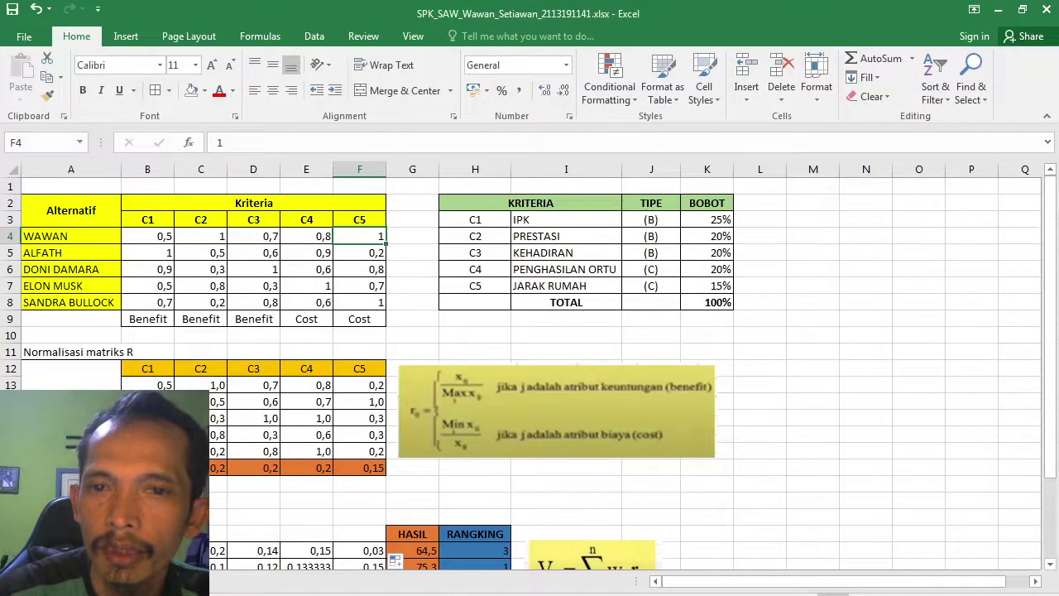
key("alt+Tab")
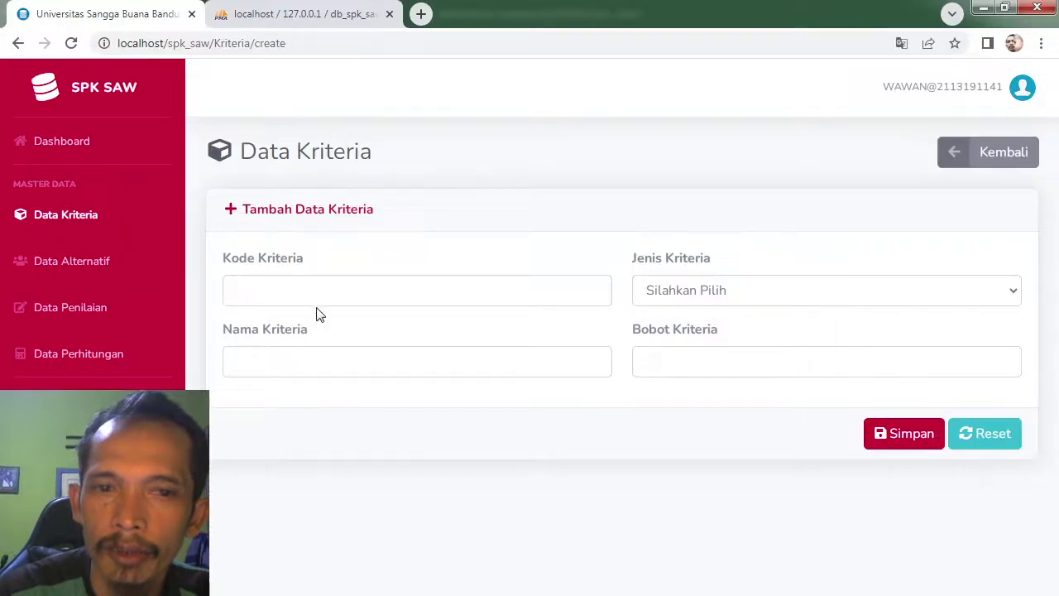
left_click(317, 289)
type("C5")
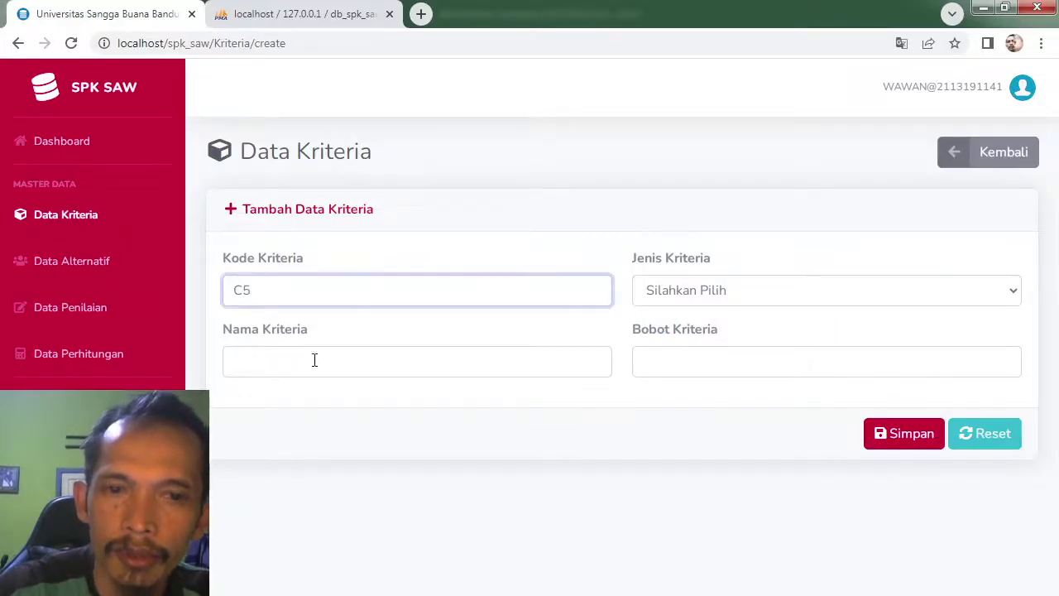
left_click(314, 364)
type("JARAK")
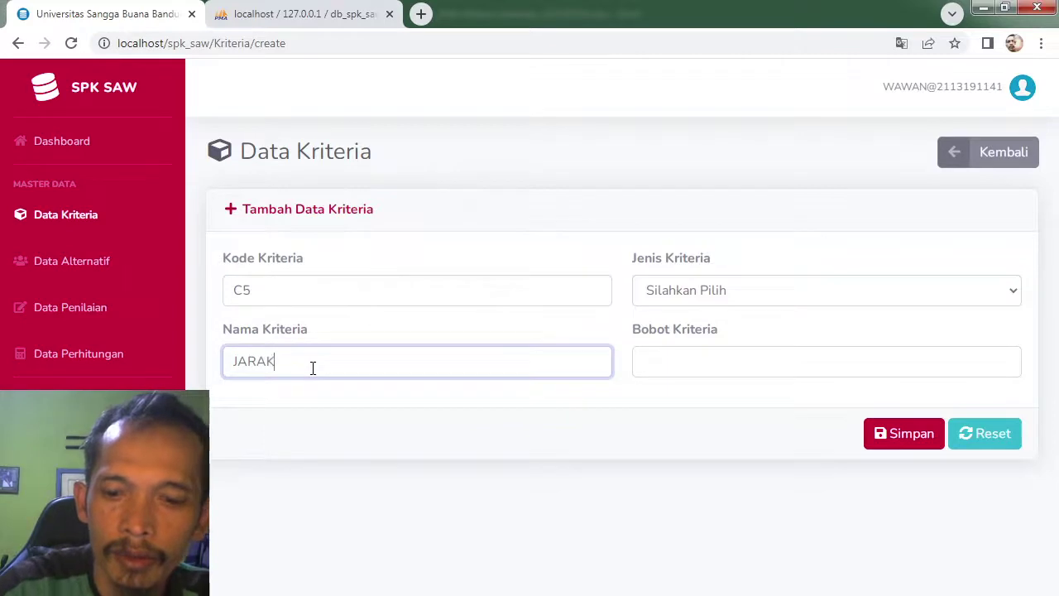
type(" RUMAH")
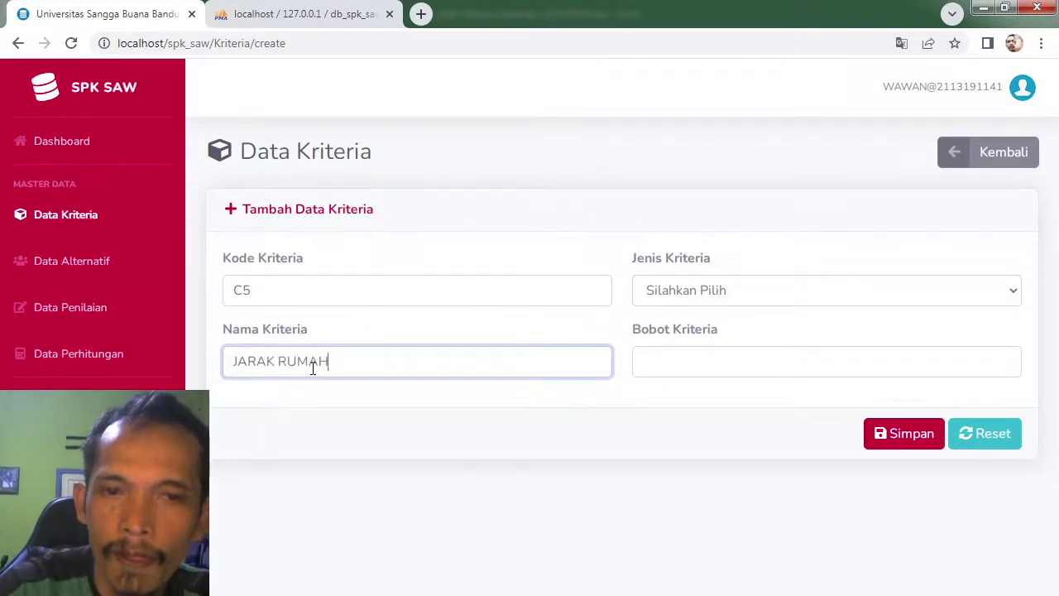
left_click(691, 293)
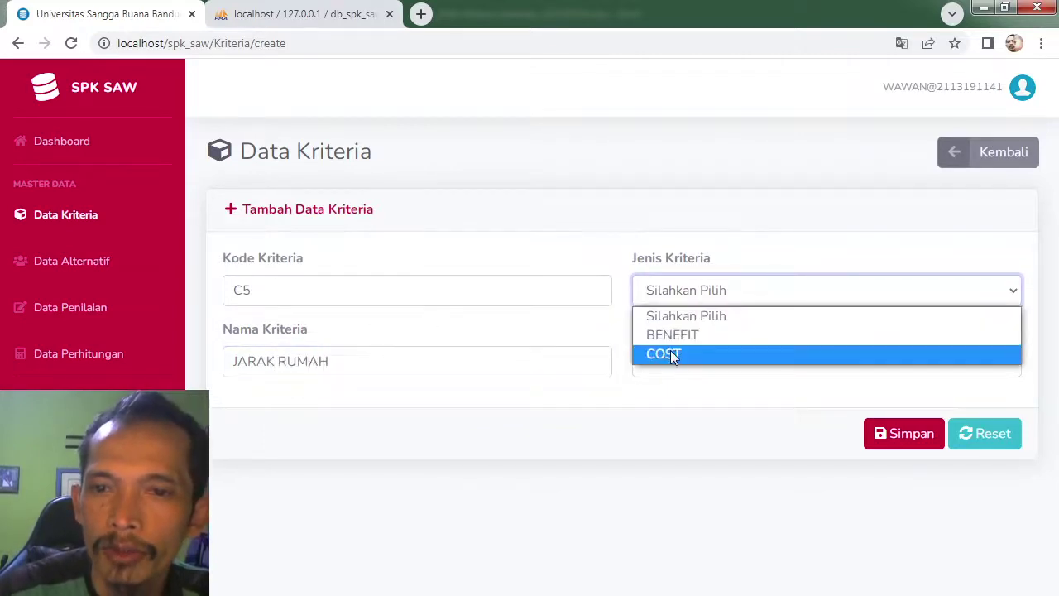
left_click(670, 350)
left_click(661, 364)
type("1")
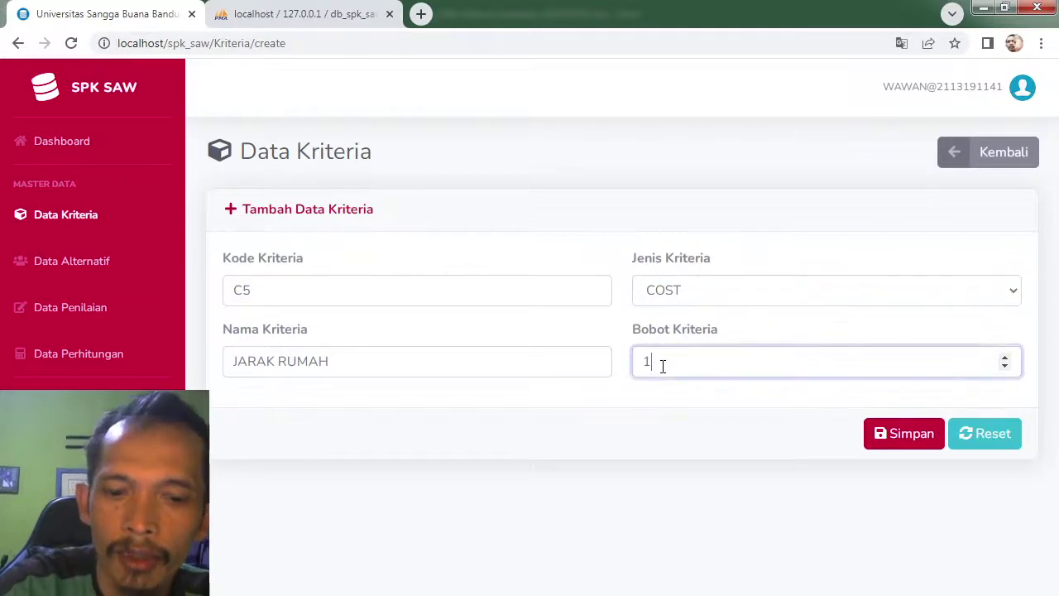
type("5")
left_click(914, 435)
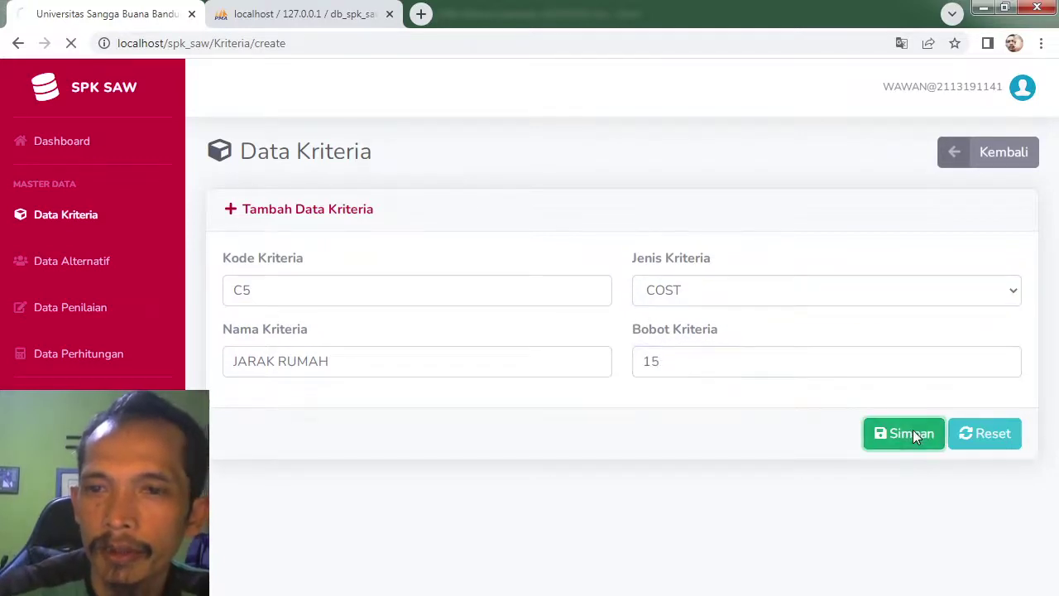
left_click_drag(1052, 259, 1052, 308)
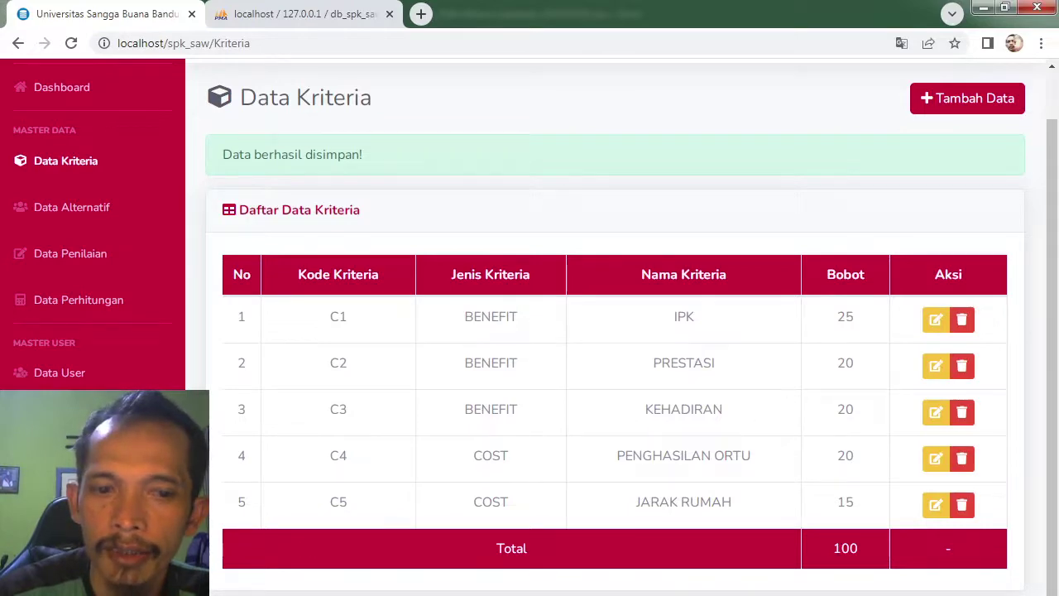
Step: Review the first alternative in the Excel SAW sheet, then go to the Data Alternatif page
key("alt+Tab")
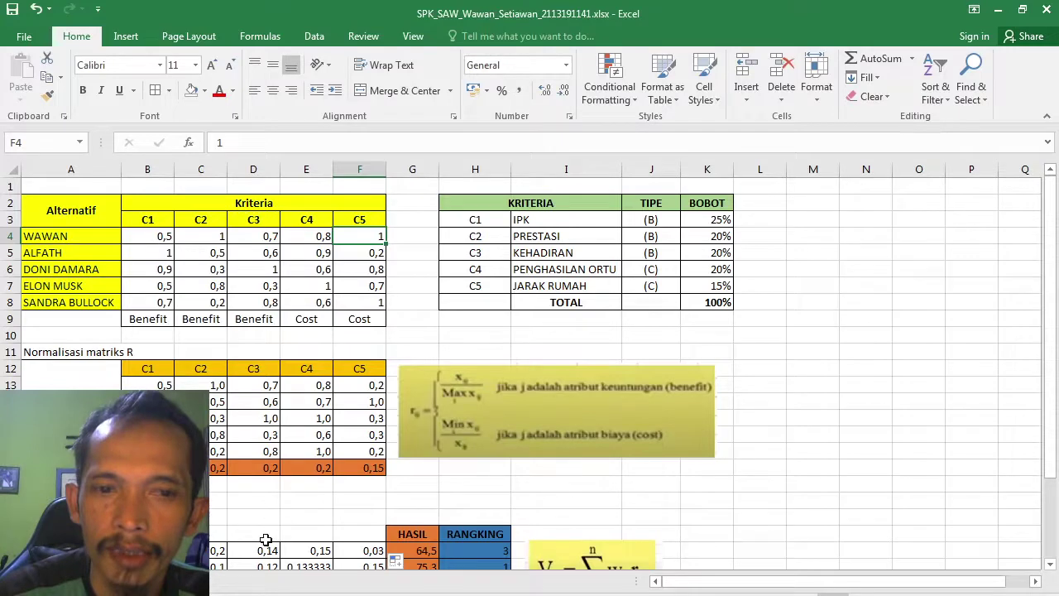
left_click(84, 235)
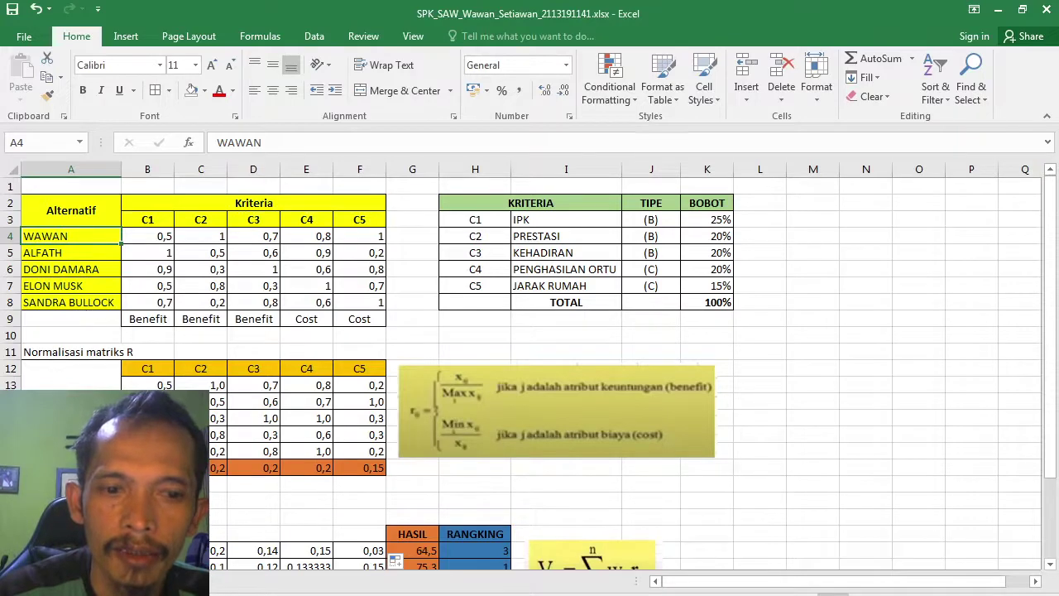
mouse_move(245, 594)
left_click(236, 542)
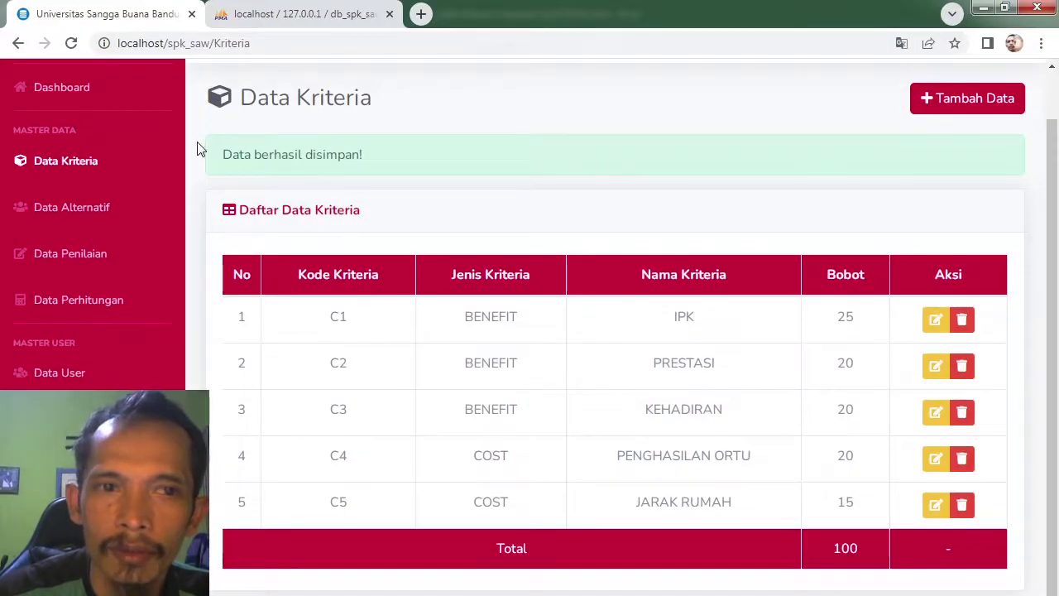
left_click(85, 207)
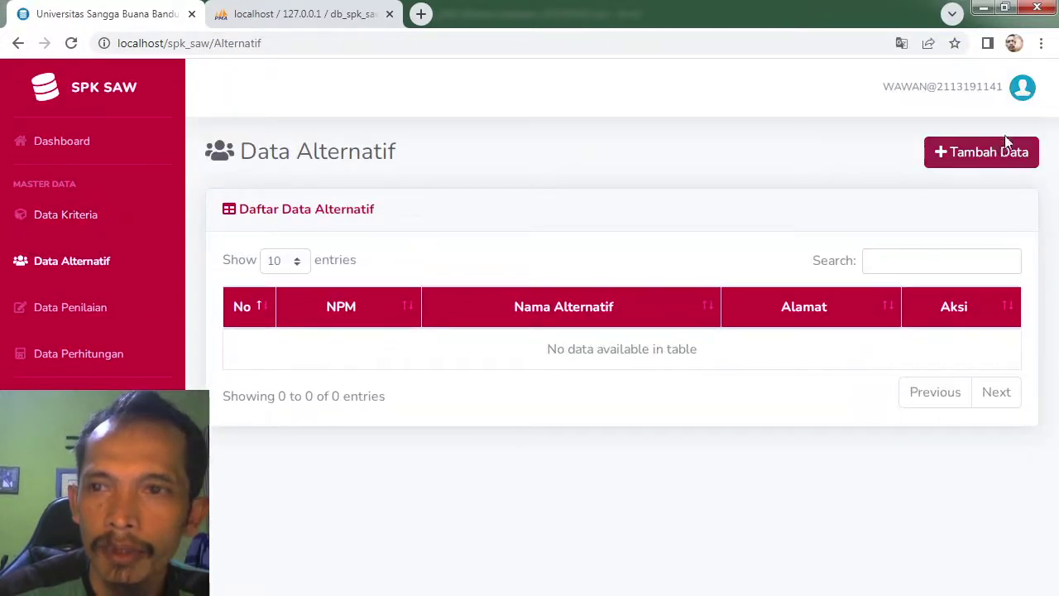
Step: Start a new alternative with status Aktif, the student's NPM, gender Pria, intake 2019 and name
left_click(986, 154)
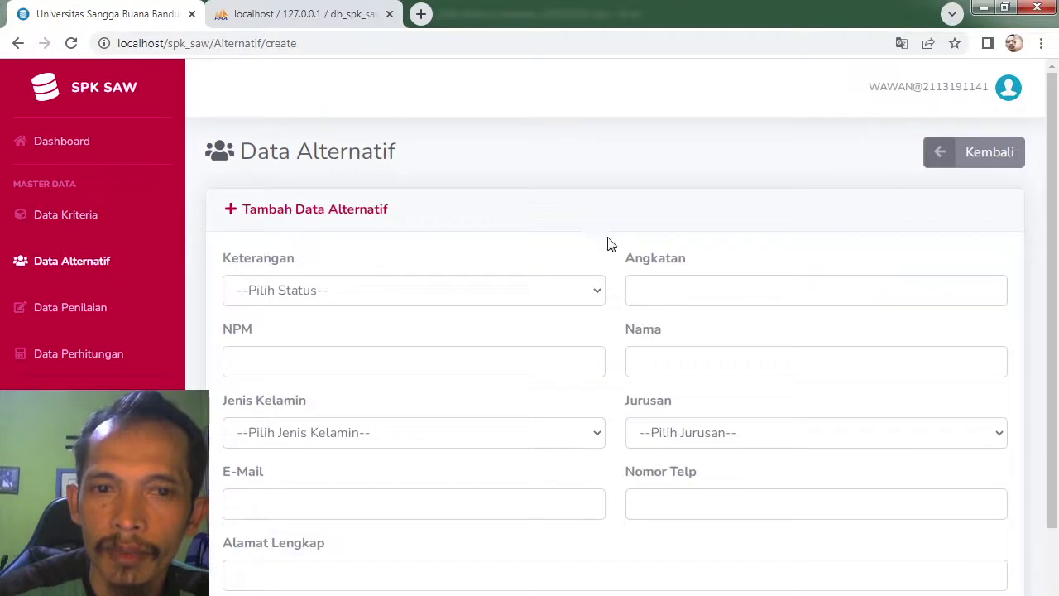
left_click(420, 291)
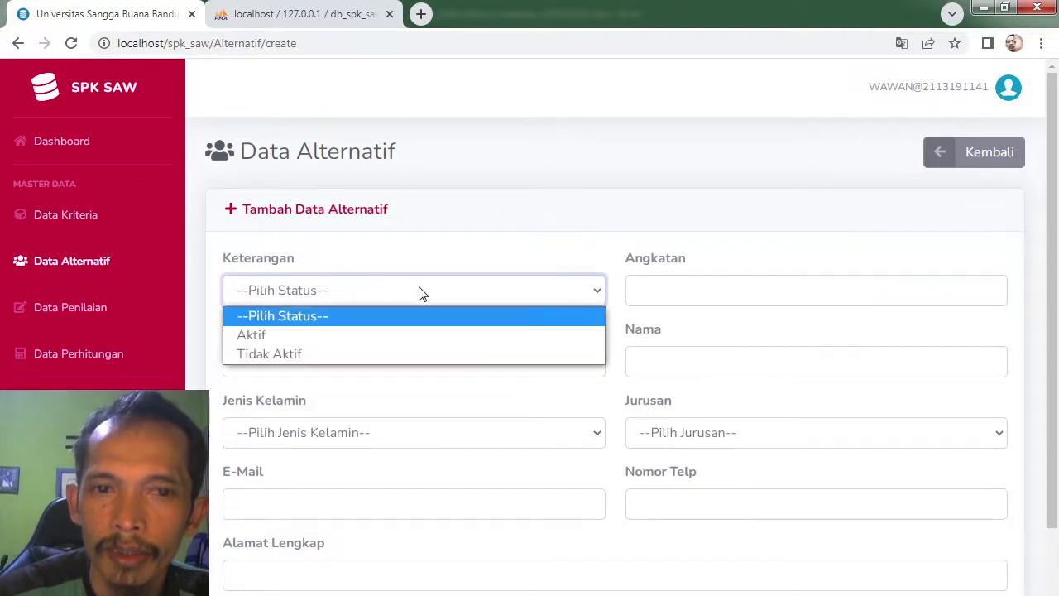
left_click(377, 334)
left_click(361, 361)
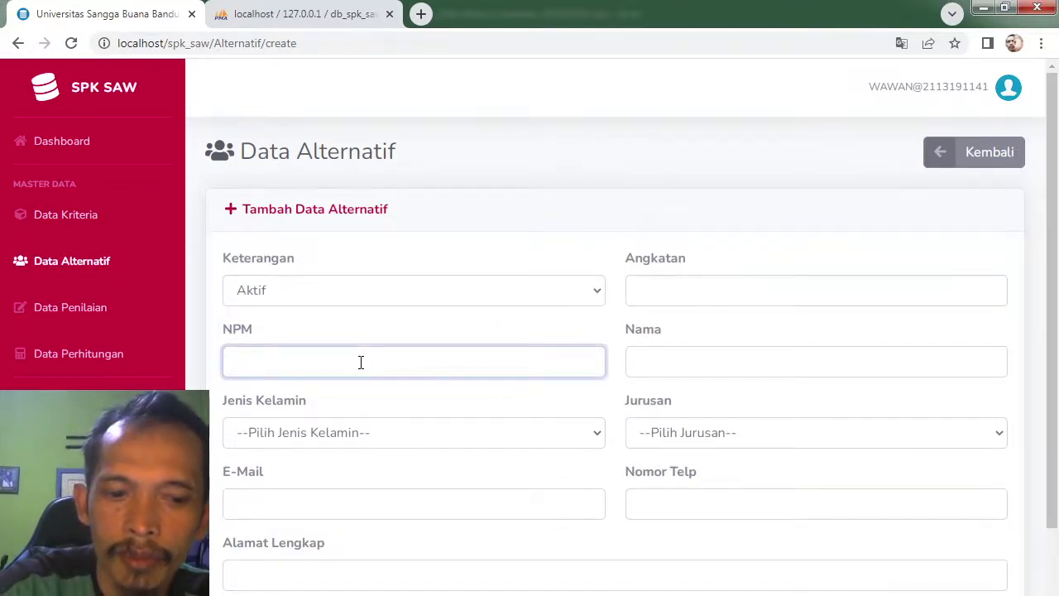
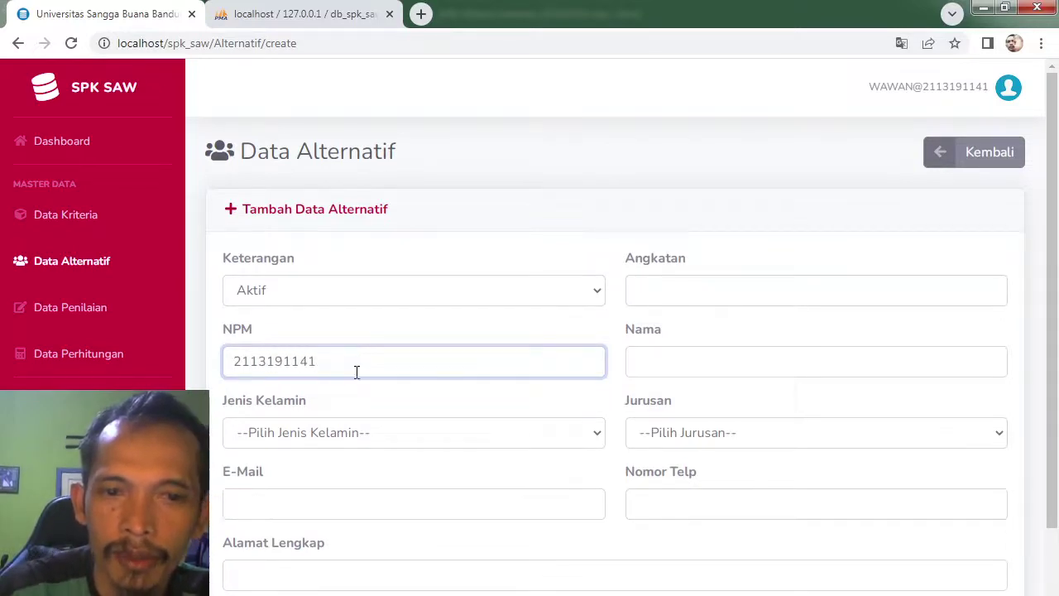
left_click(352, 433)
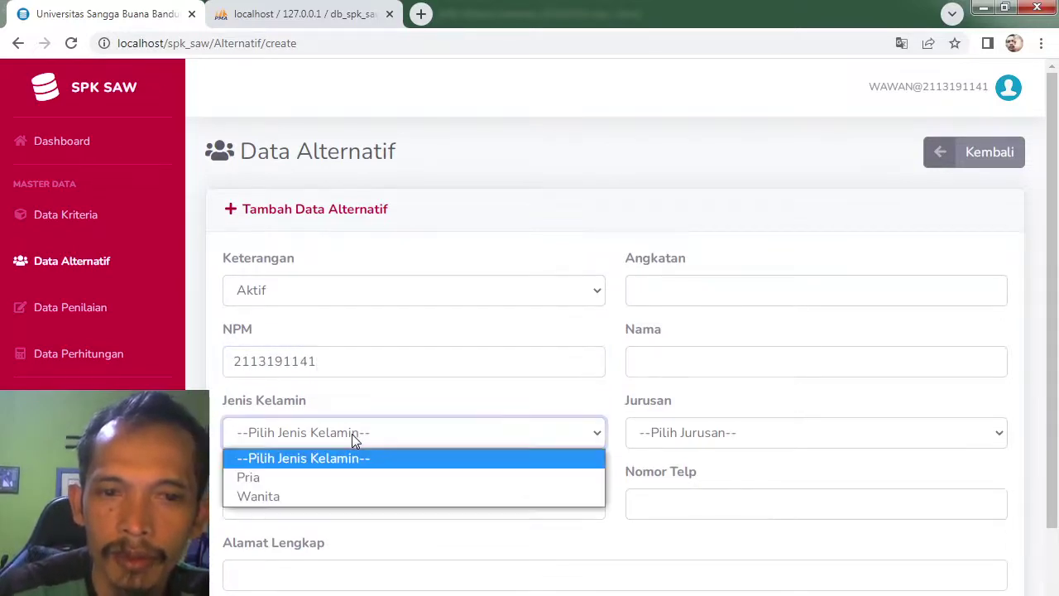
left_click(329, 476)
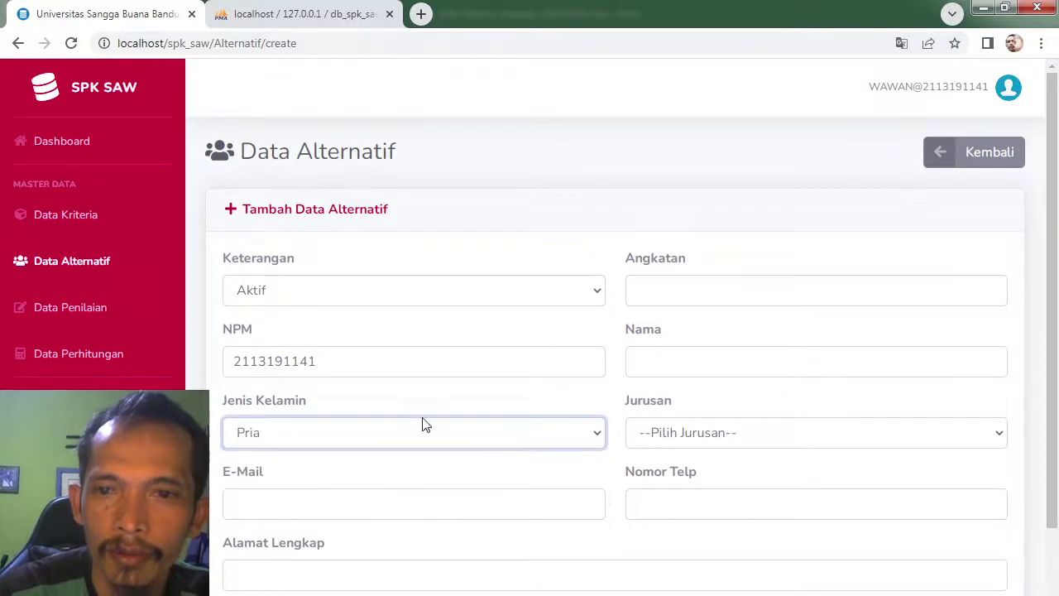
left_click(660, 295)
type("20")
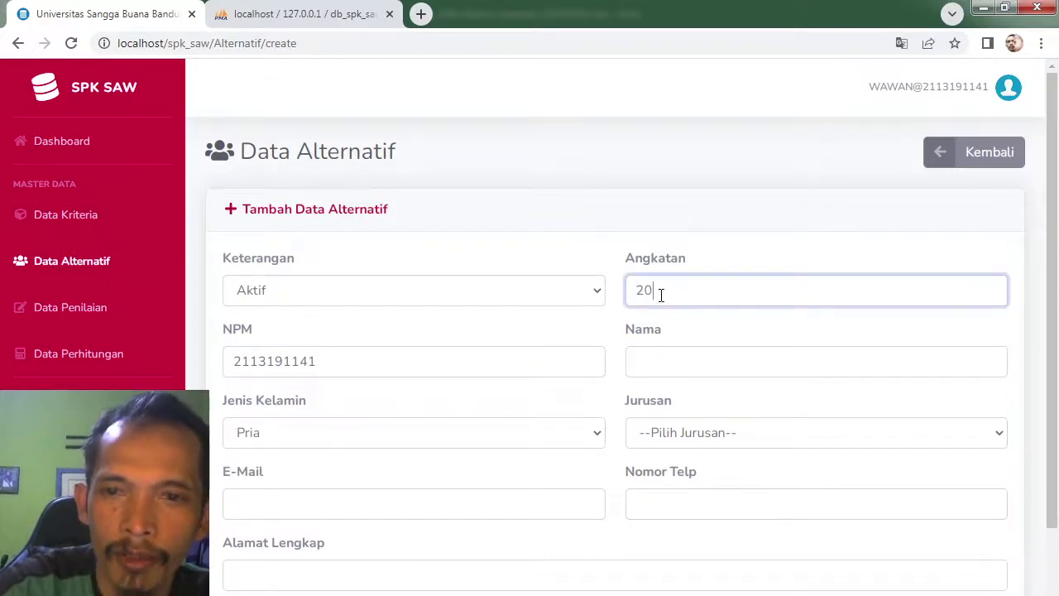
type("1")
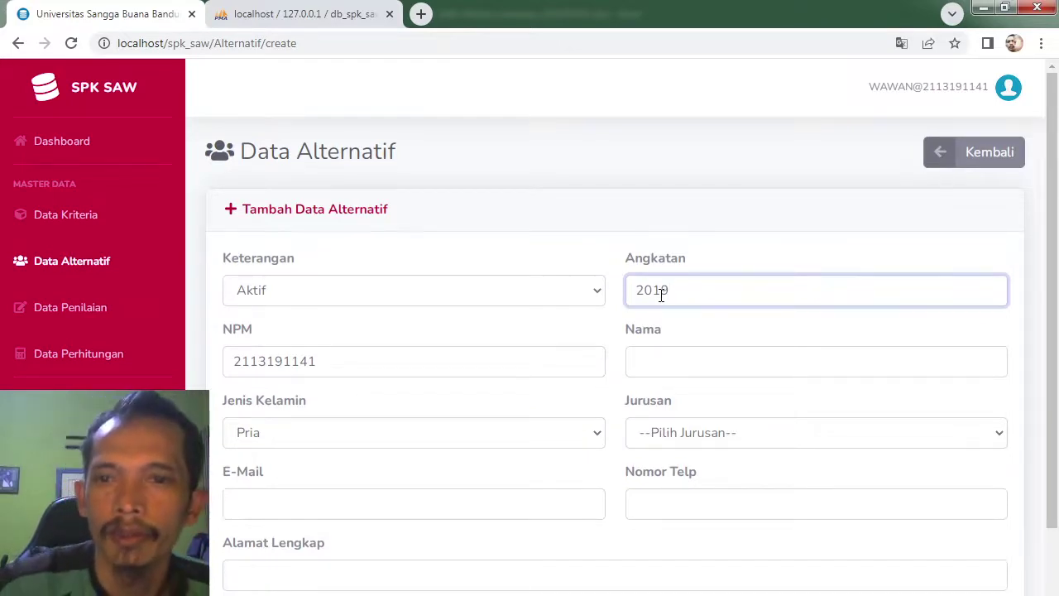
type("9")
left_click(665, 367)
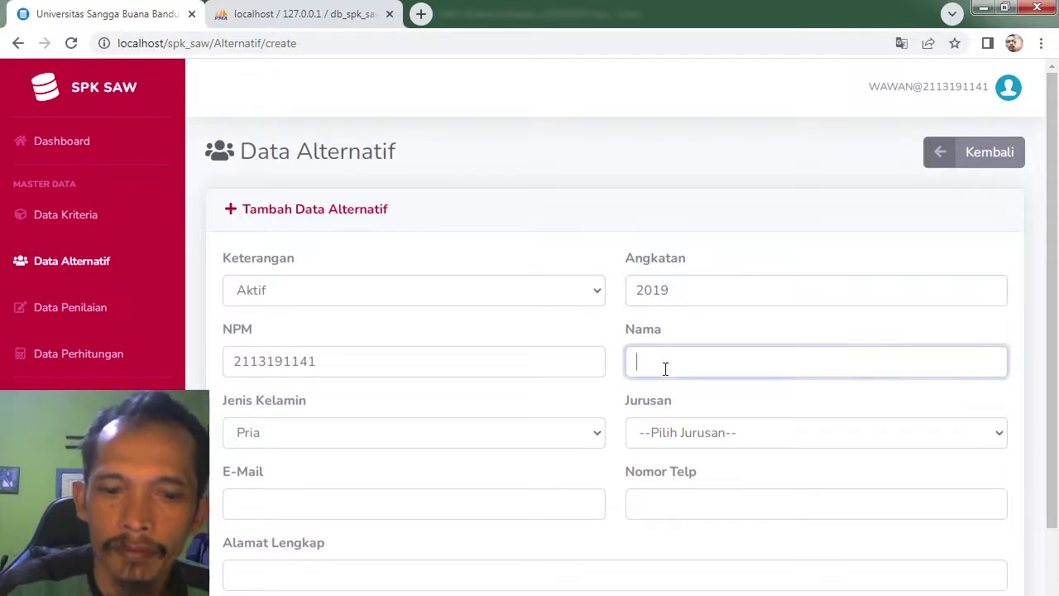
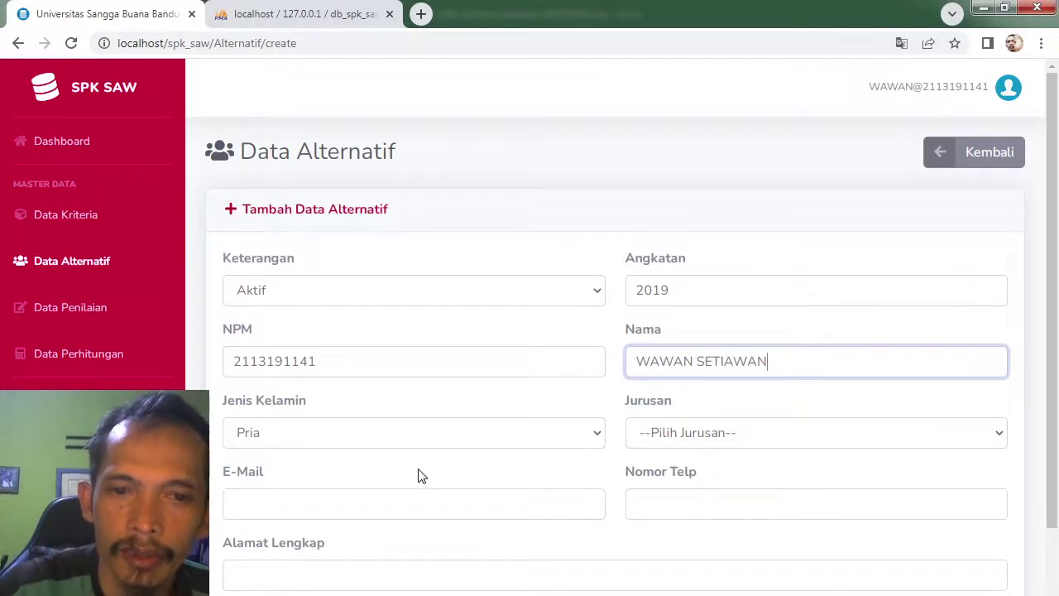
Step: Choose major Teknik Informatika and enter the student's e-mail, Purwakarta address and phone number
left_click(754, 437)
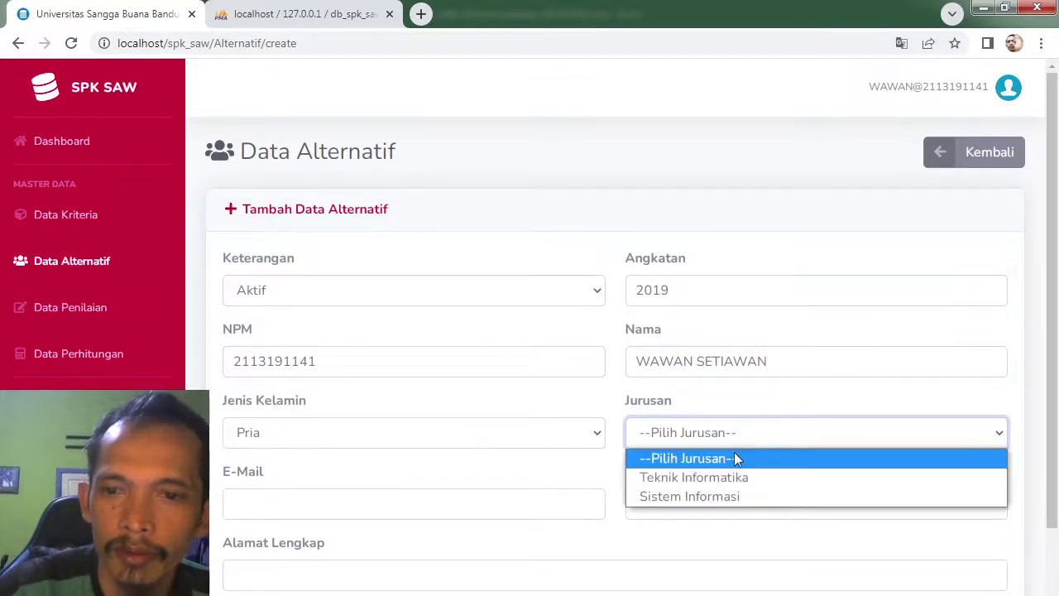
left_click(732, 474)
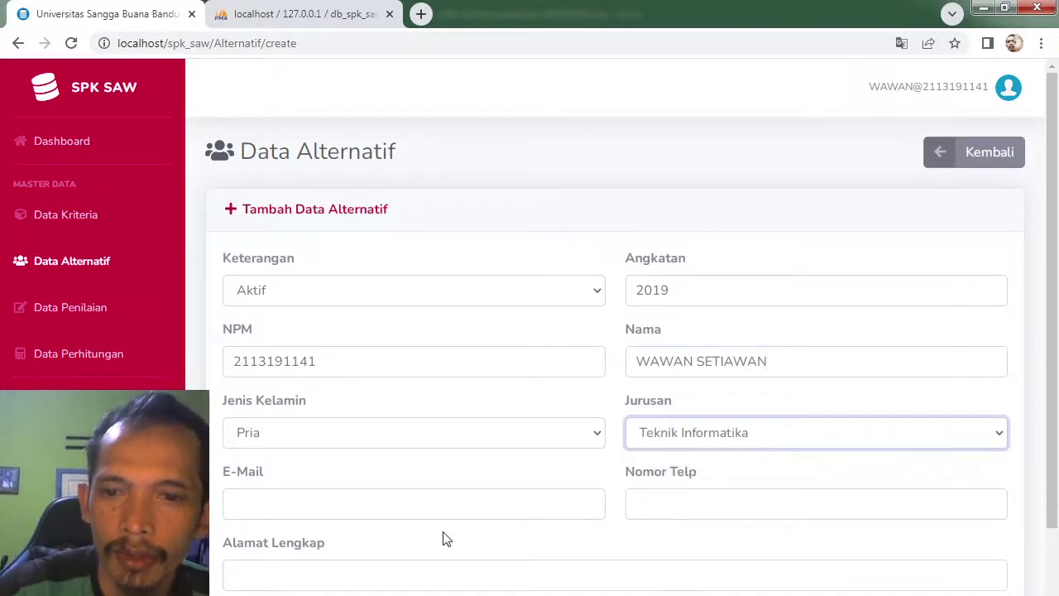
left_click(407, 502)
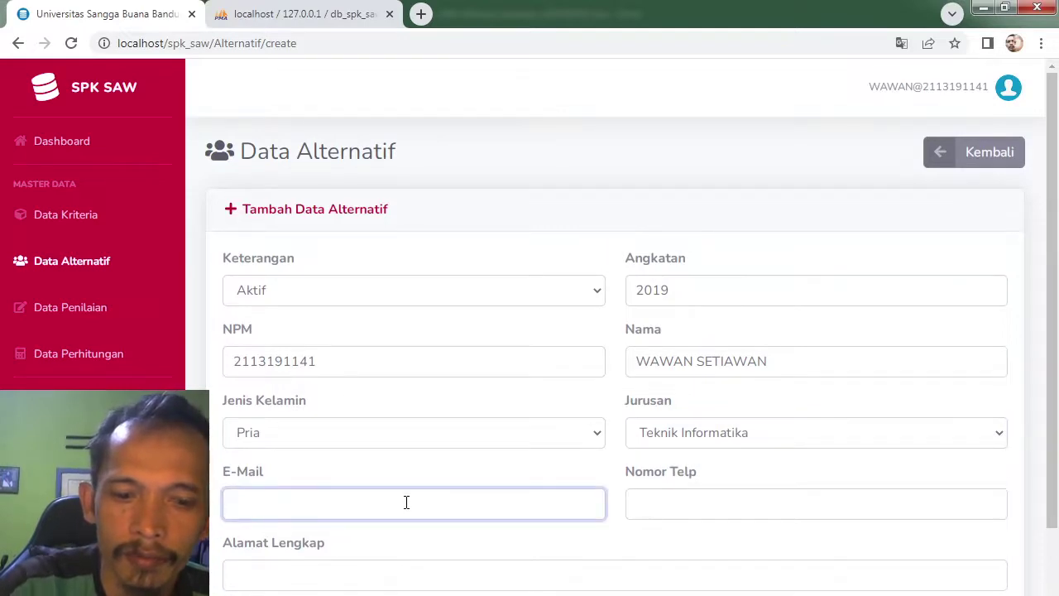
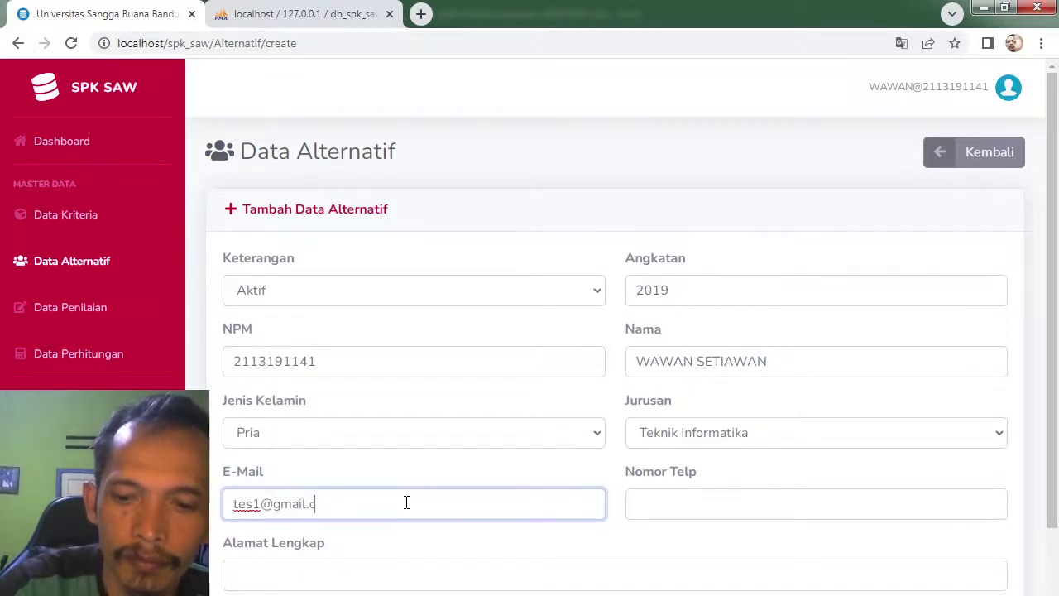
left_click(393, 577)
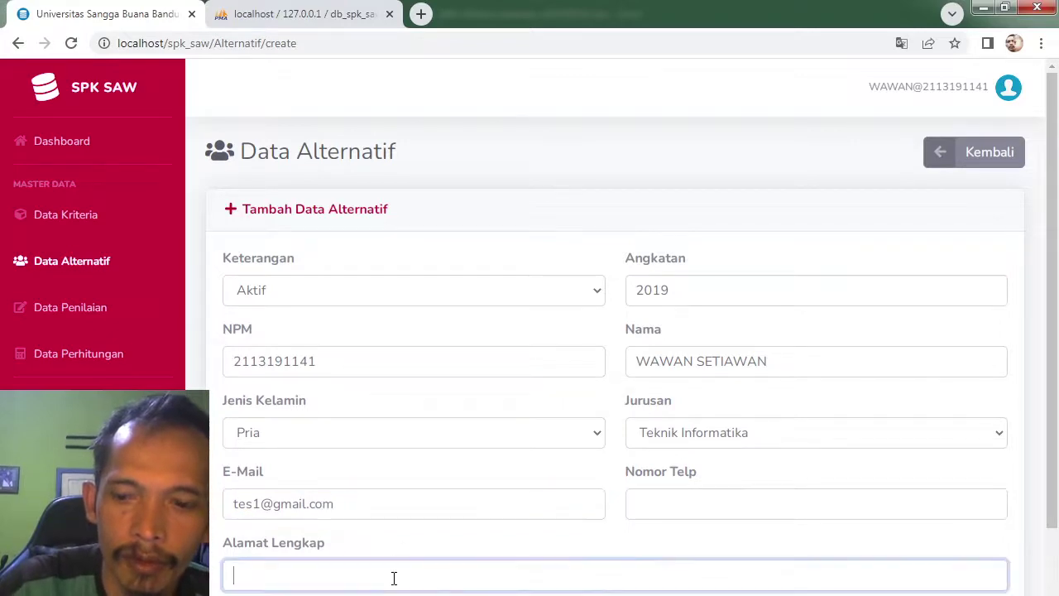
type("Pur")
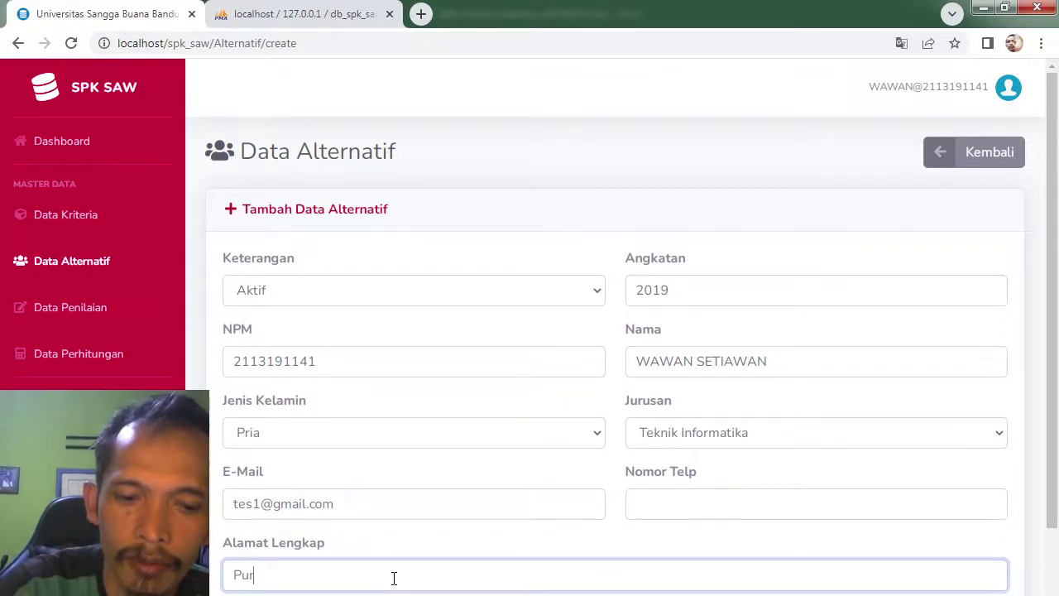
type("wakarta")
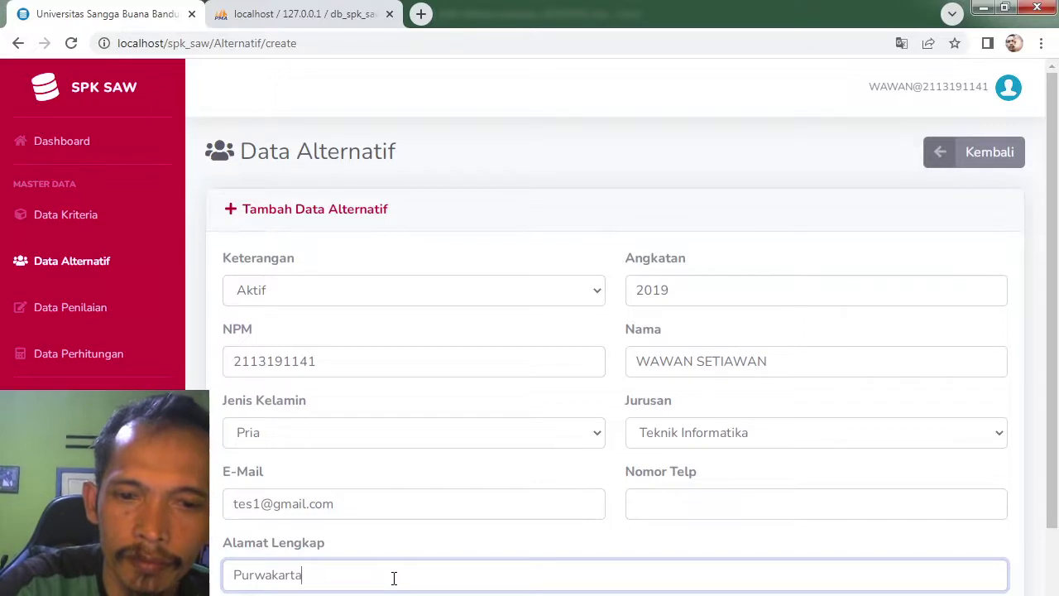
left_click(745, 508)
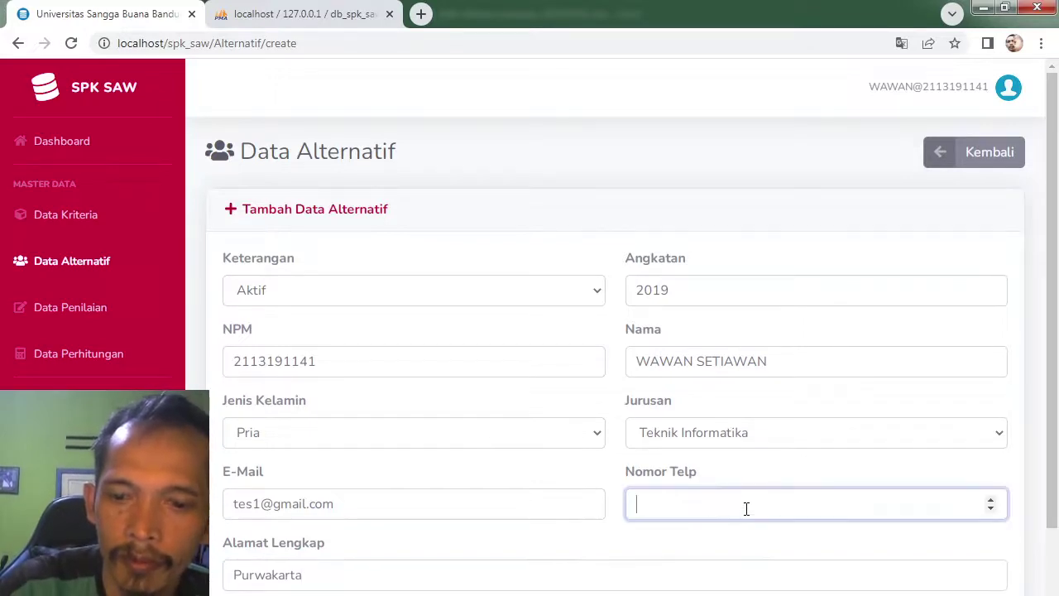
type("08171")
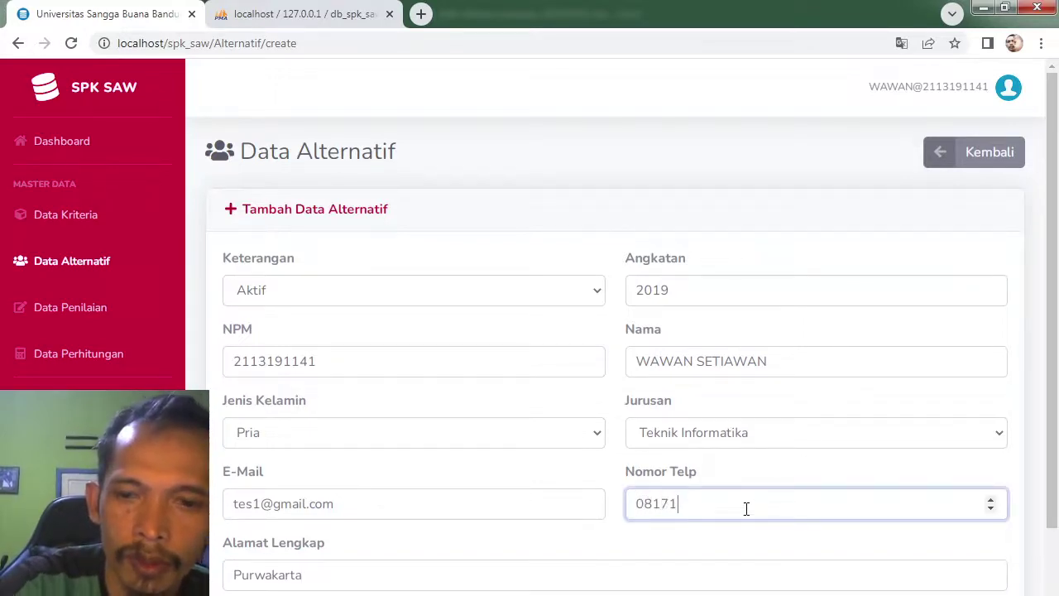
scroll(911, 463, "down", 1)
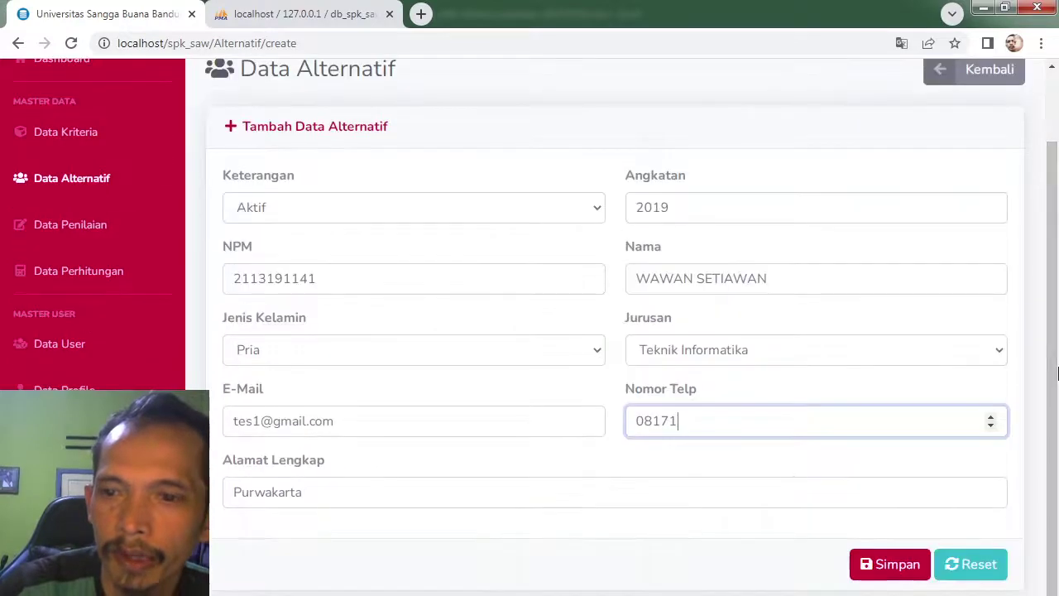
Step: Save the first student as alternative 1 and open a blank new-alternative form
left_click(884, 566)
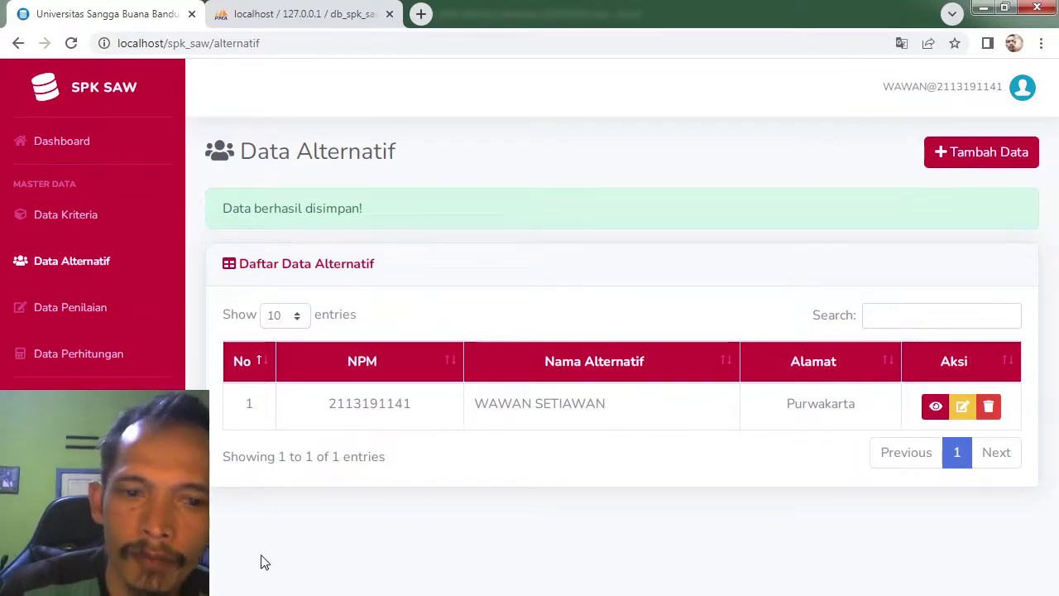
key("alt+Tab")
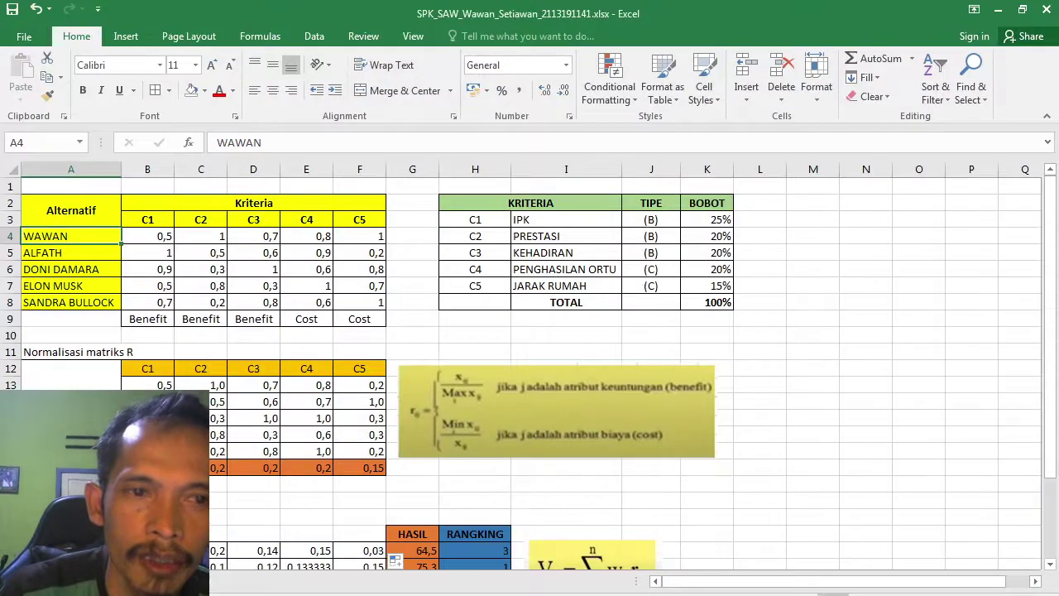
key("alt+Tab")
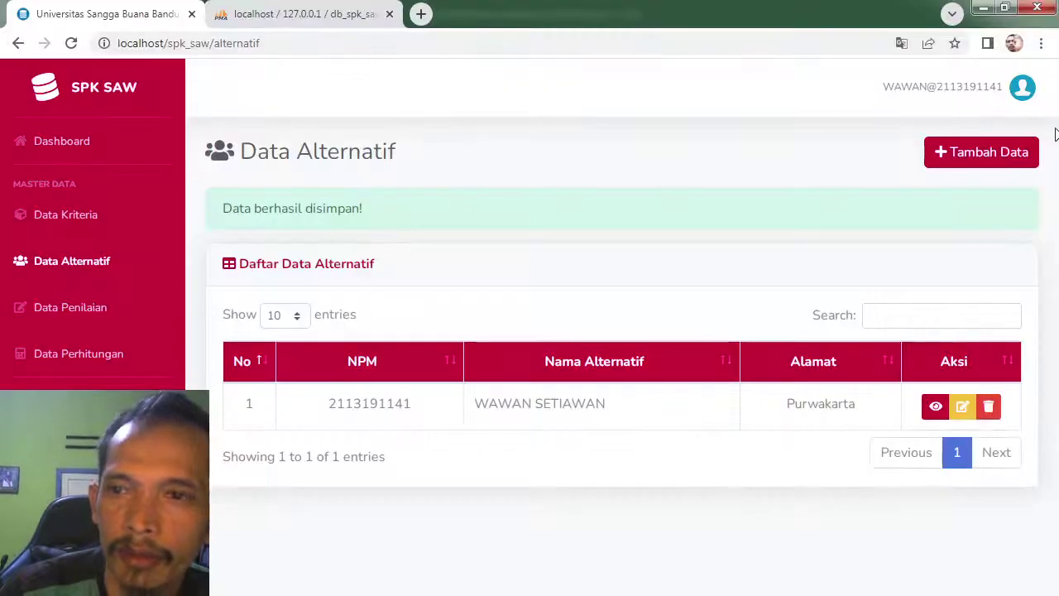
left_click(984, 153)
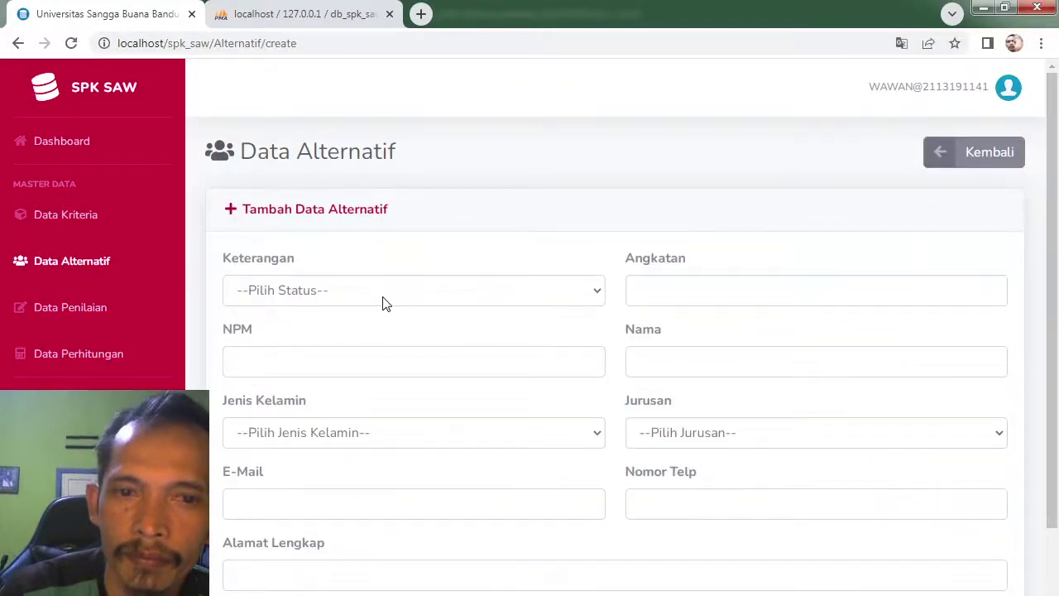
Step: Enter the second student's status Aktif, NPM, intake year 2019 and uppercase name
left_click(373, 299)
left_click(339, 336)
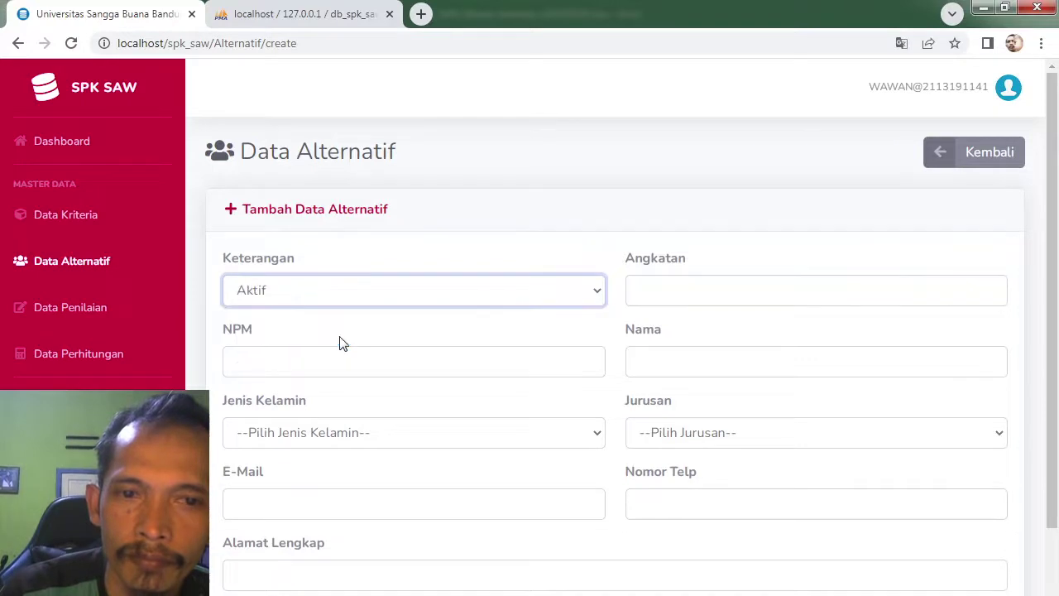
left_click(373, 364)
type("2")
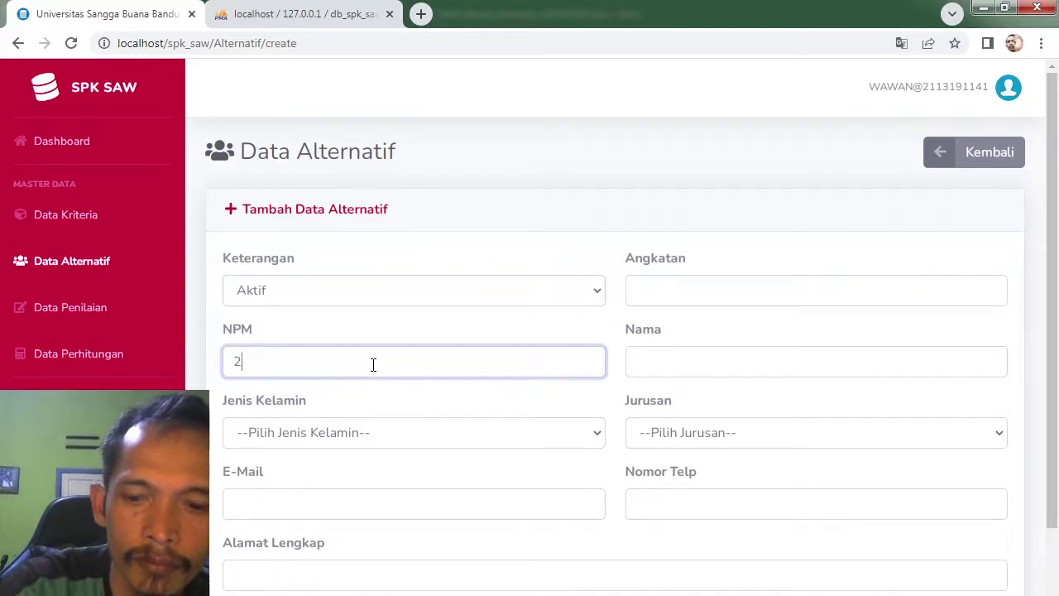
type("0")
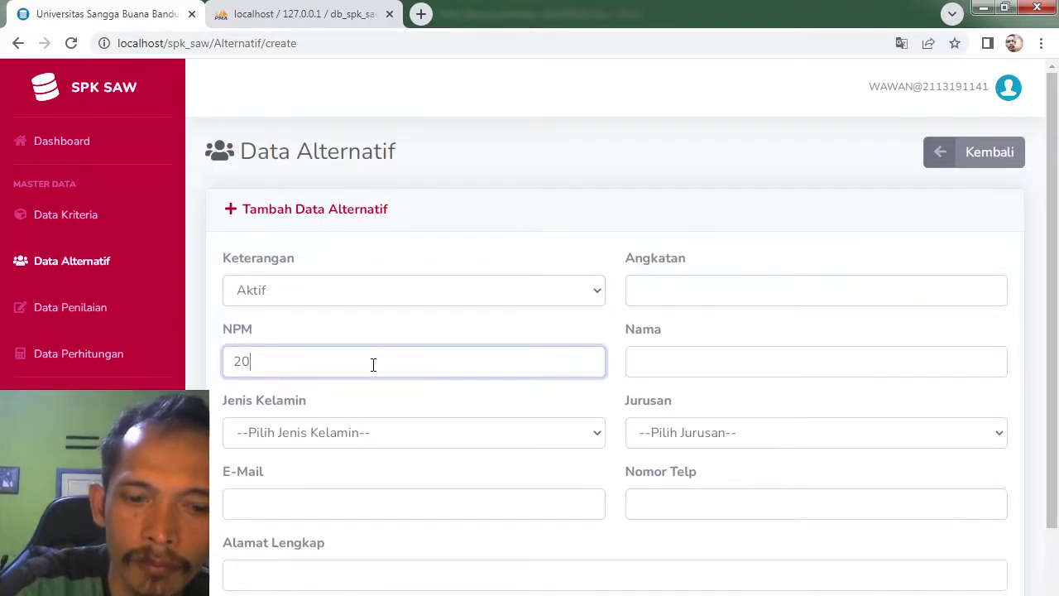
type("19100")
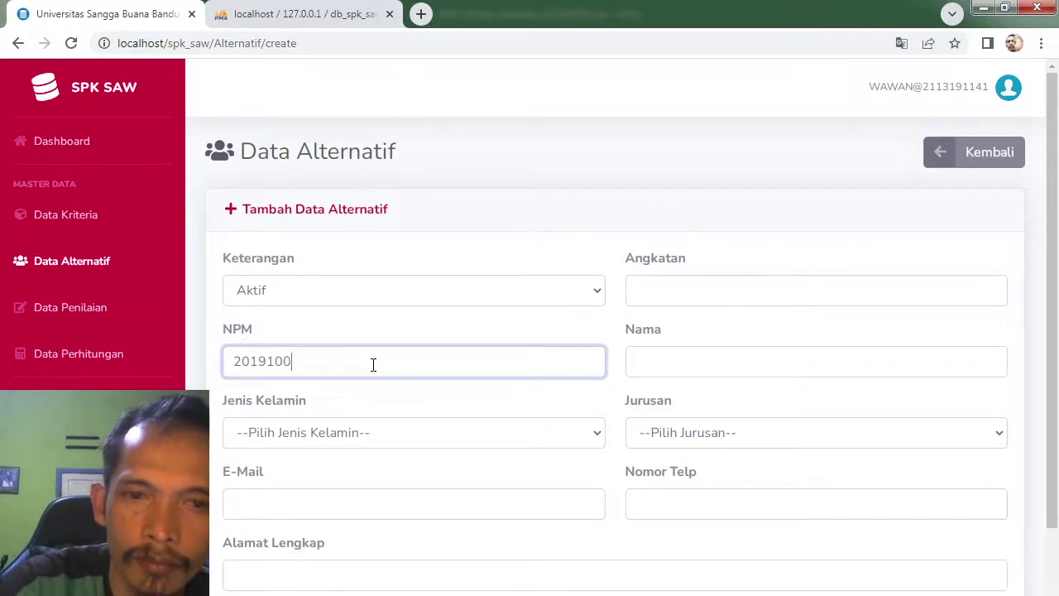
type("01")
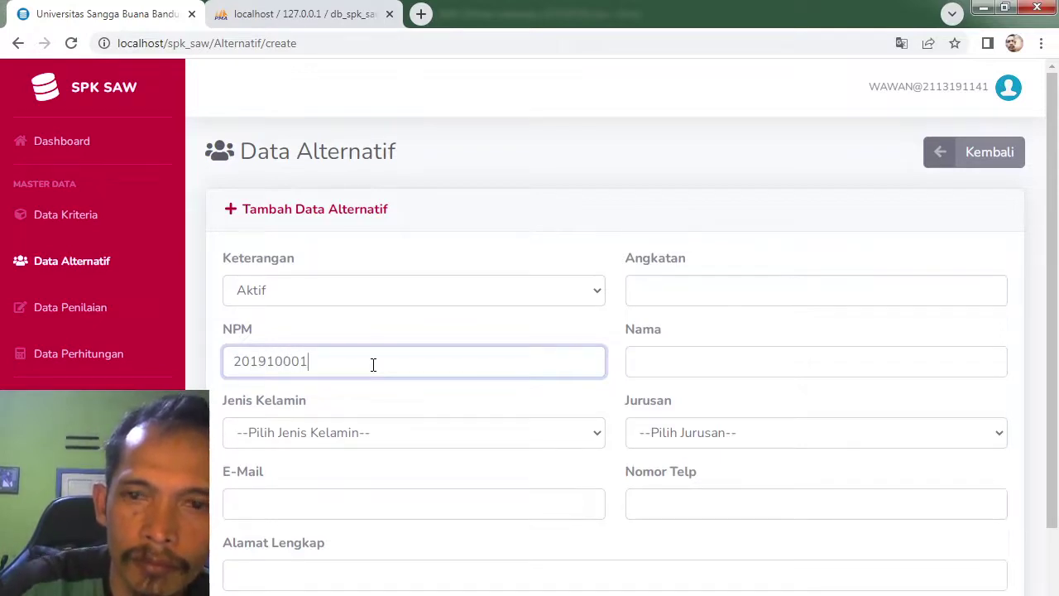
left_click(737, 287)
type("2")
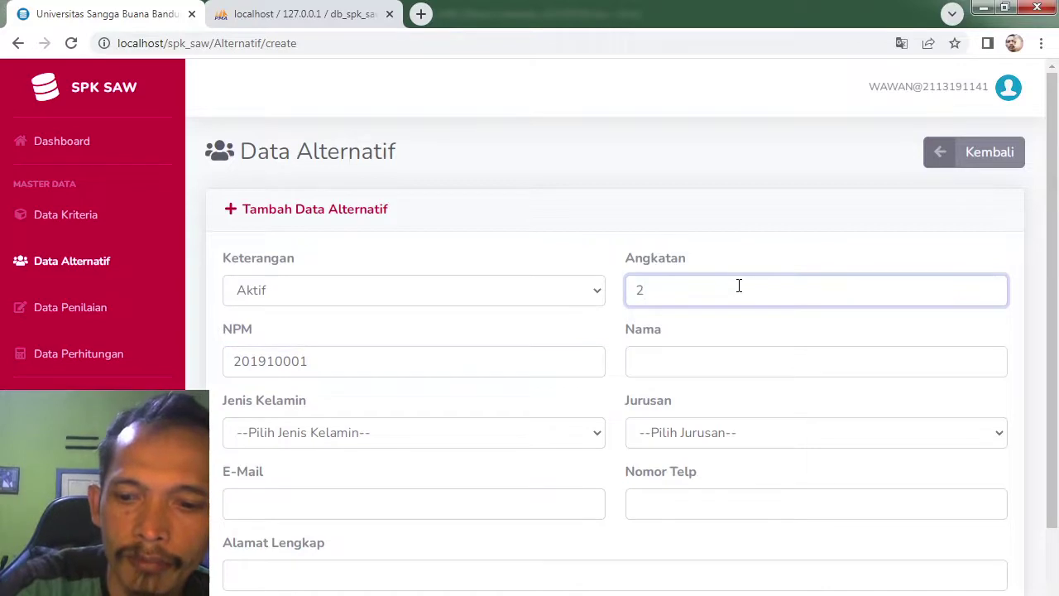
type("019")
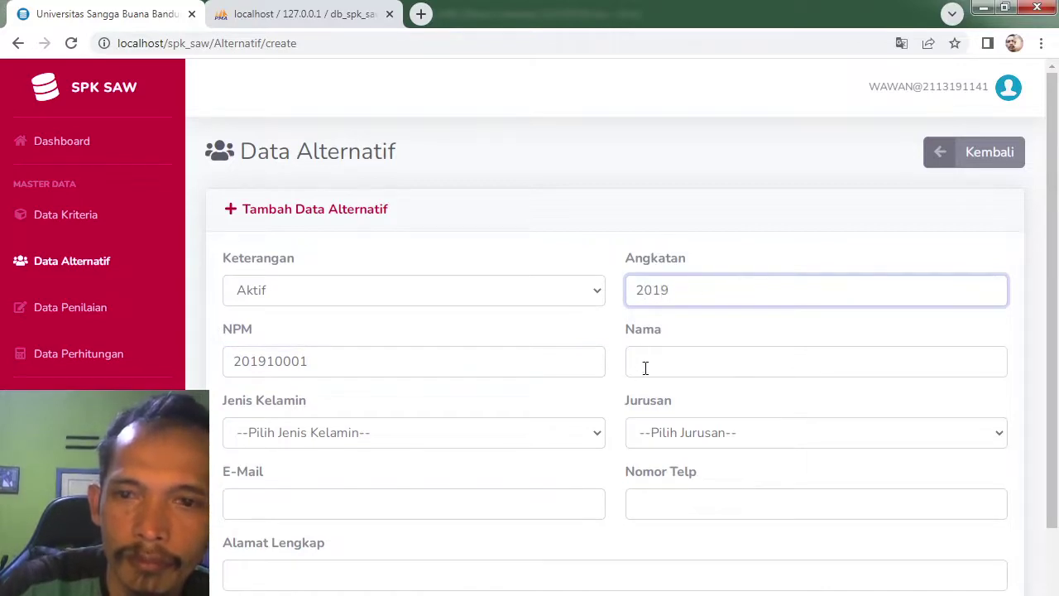
left_click(645, 368)
type("alfath")
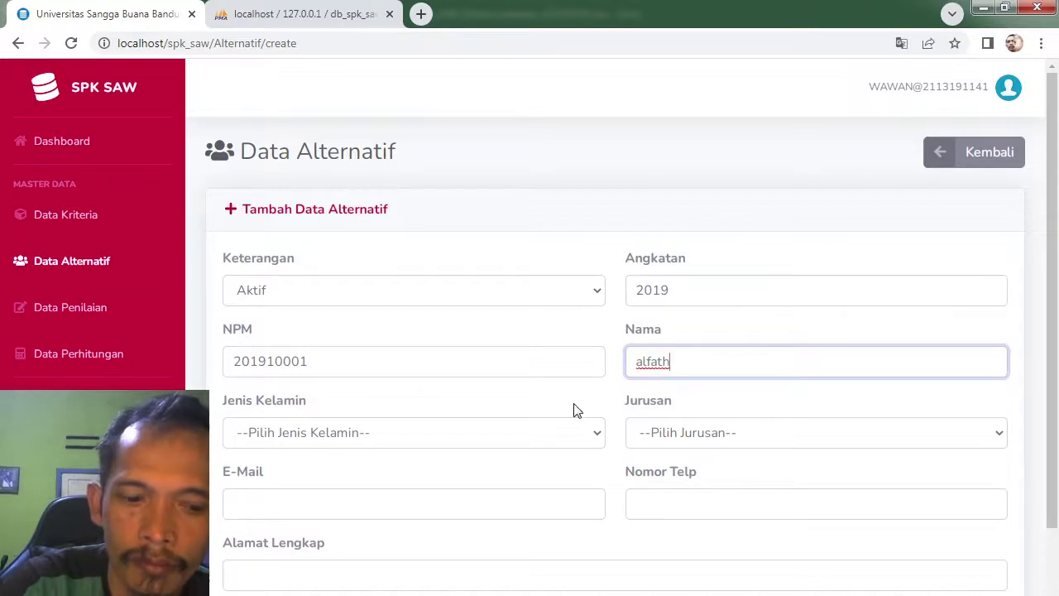
key("BackSpace")
key("BackSpace")
key("BackSpace")
key("BackSpace")
key("BackSpace")
key("BackSpace")
type("A")
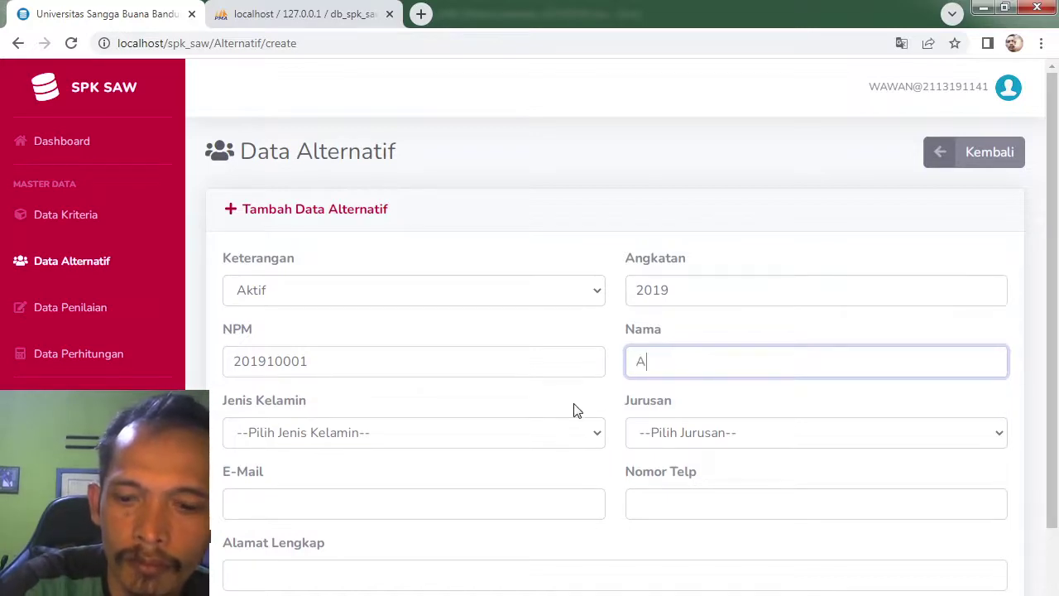
type("LFA")
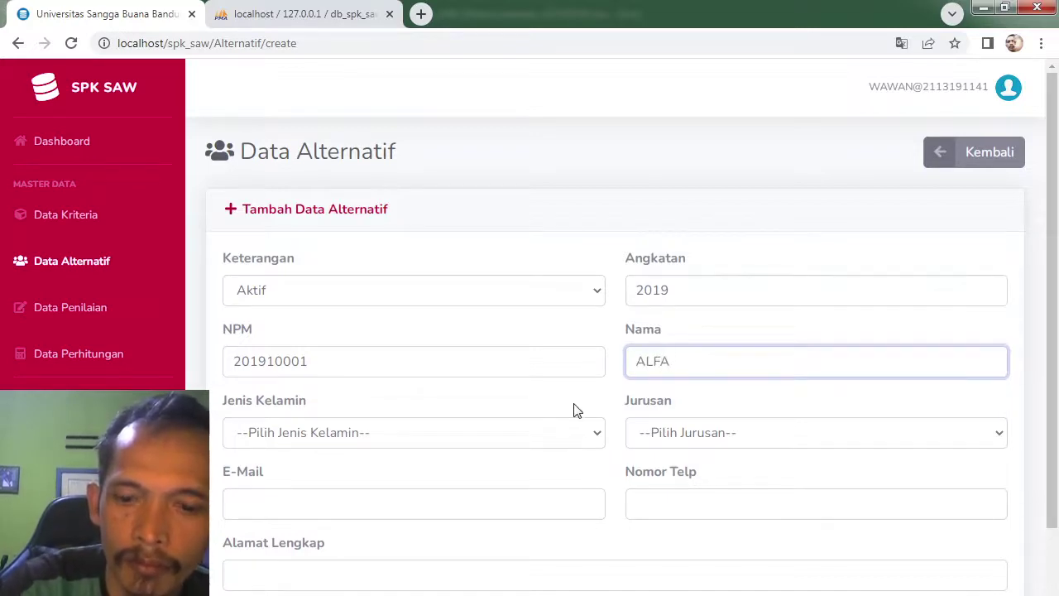
type("TH")
Step: Set gender Pria, major Teknik Informatika, and enter the e-mail, phone number and Jakarta address
left_click(423, 438)
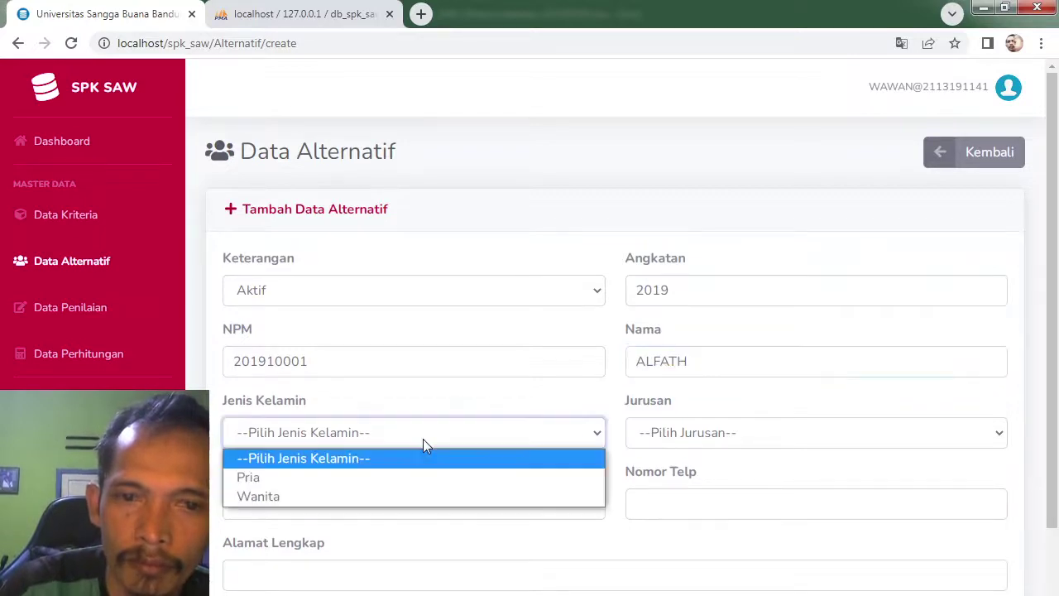
left_click(387, 476)
left_click(389, 478)
left_click(687, 434)
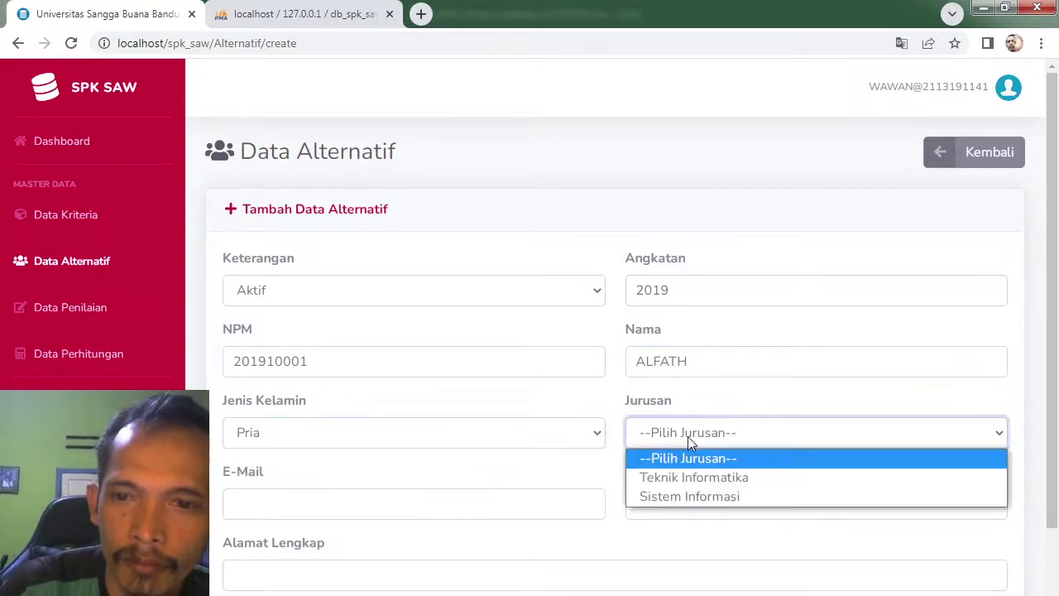
left_click(691, 476)
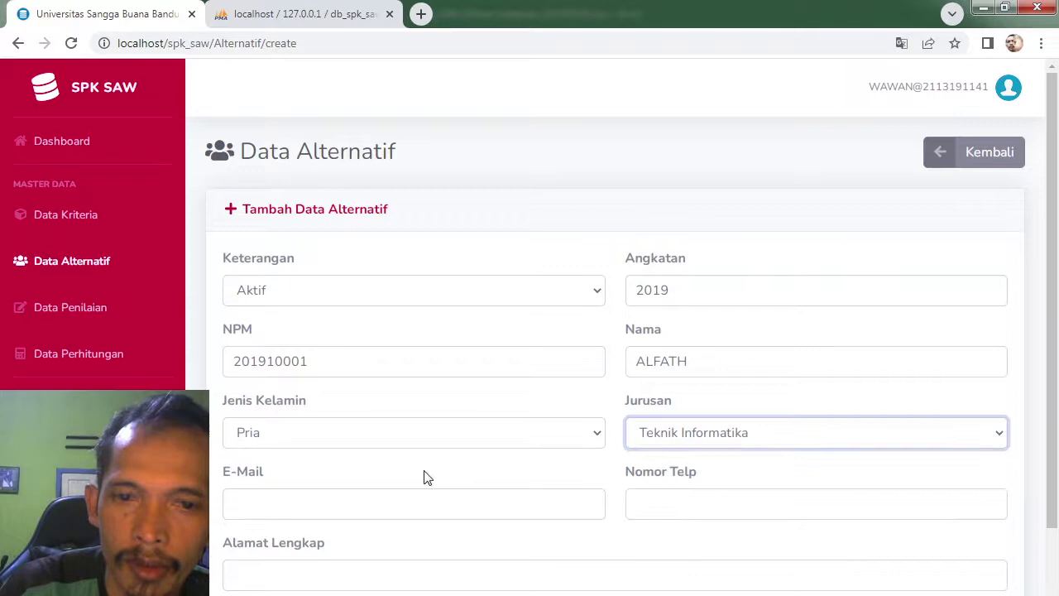
left_click(362, 509)
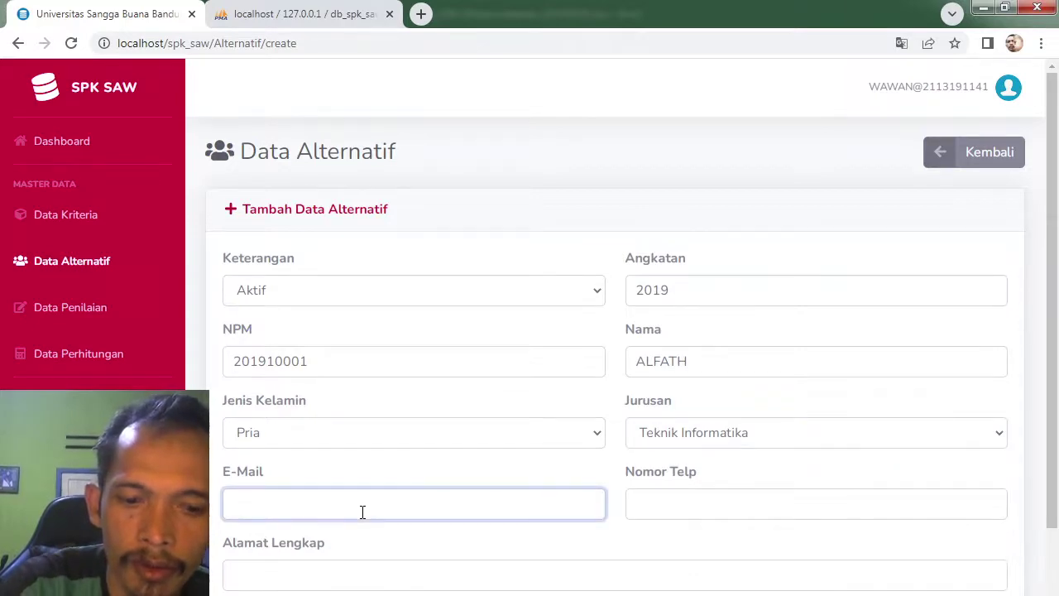
type("TEST2")
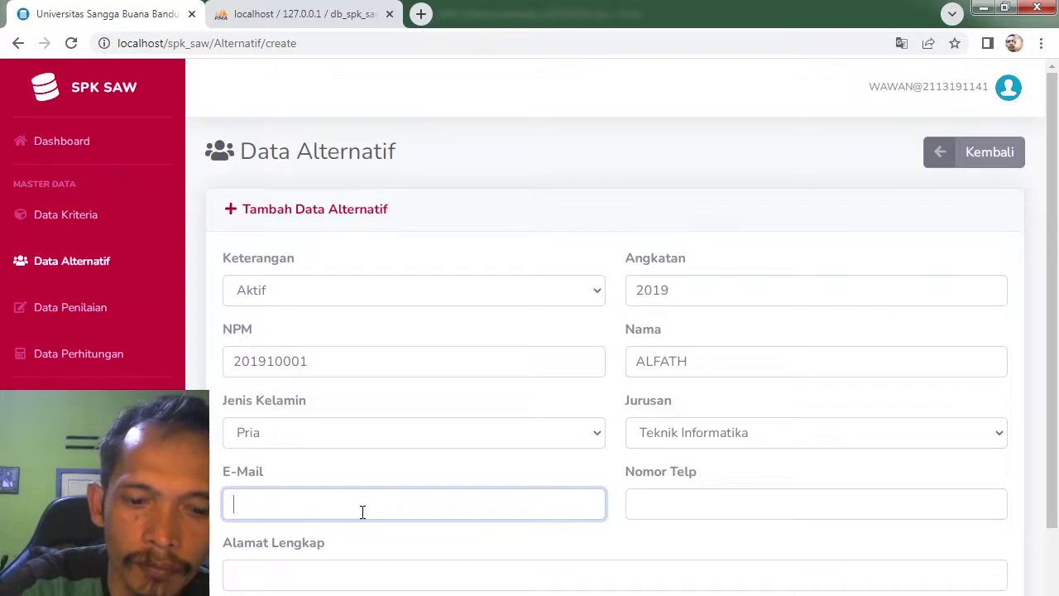
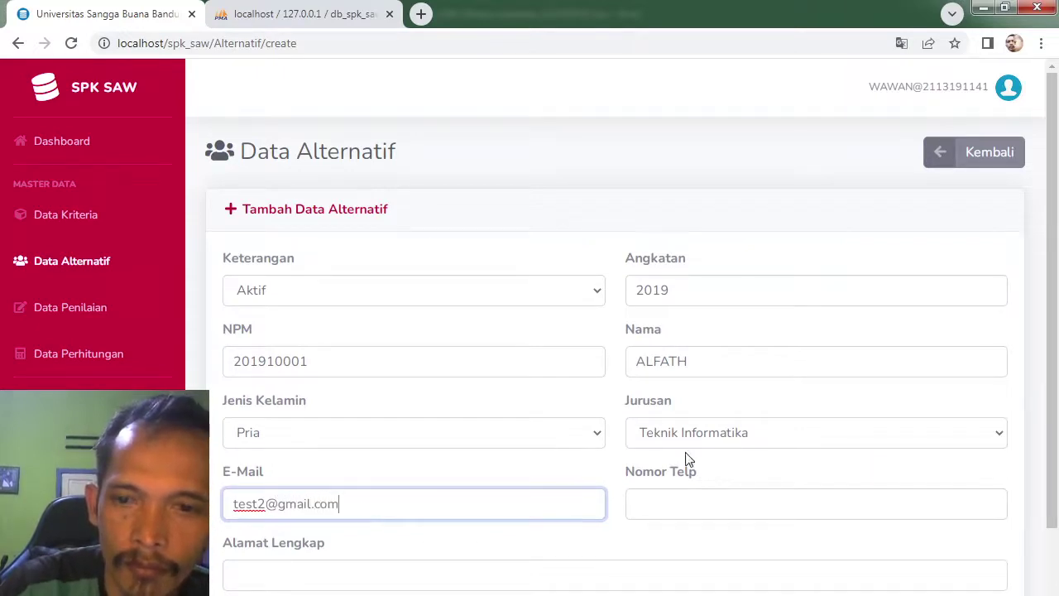
left_click(693, 505)
type("0875656")
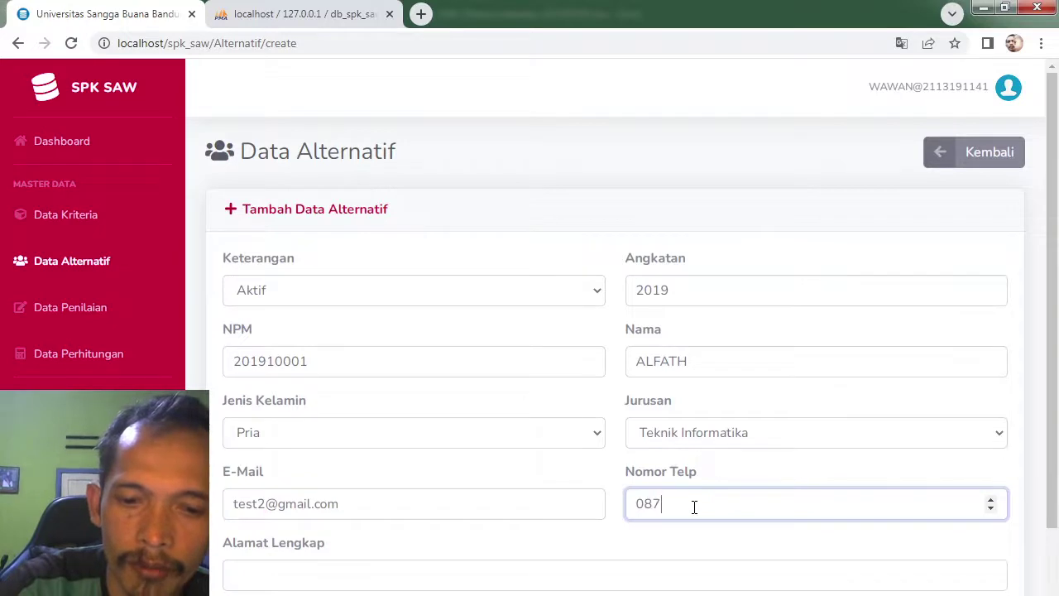
left_click(478, 575)
type("Ja")
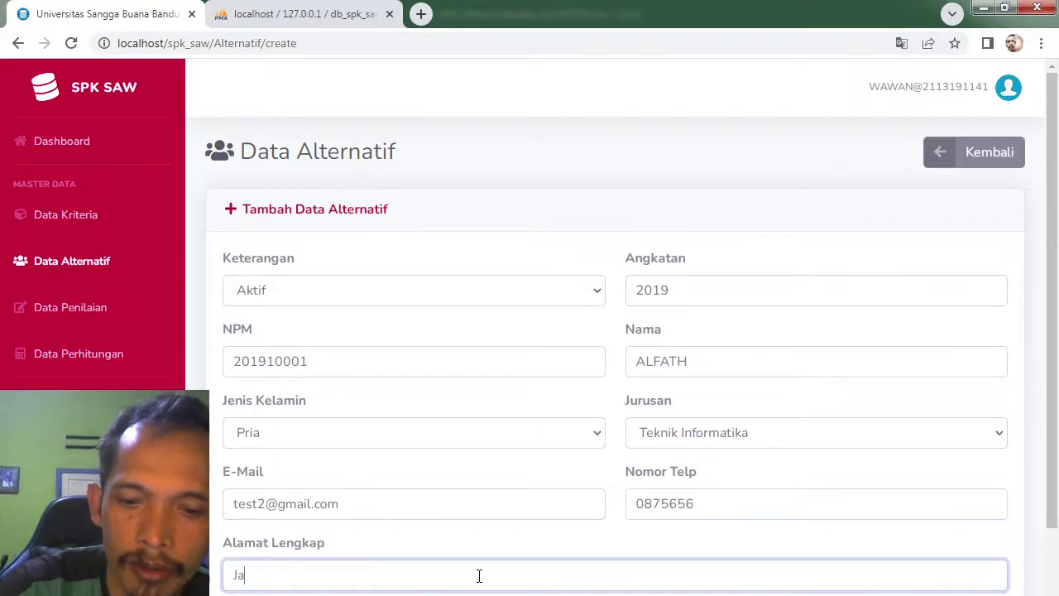
type("krta")
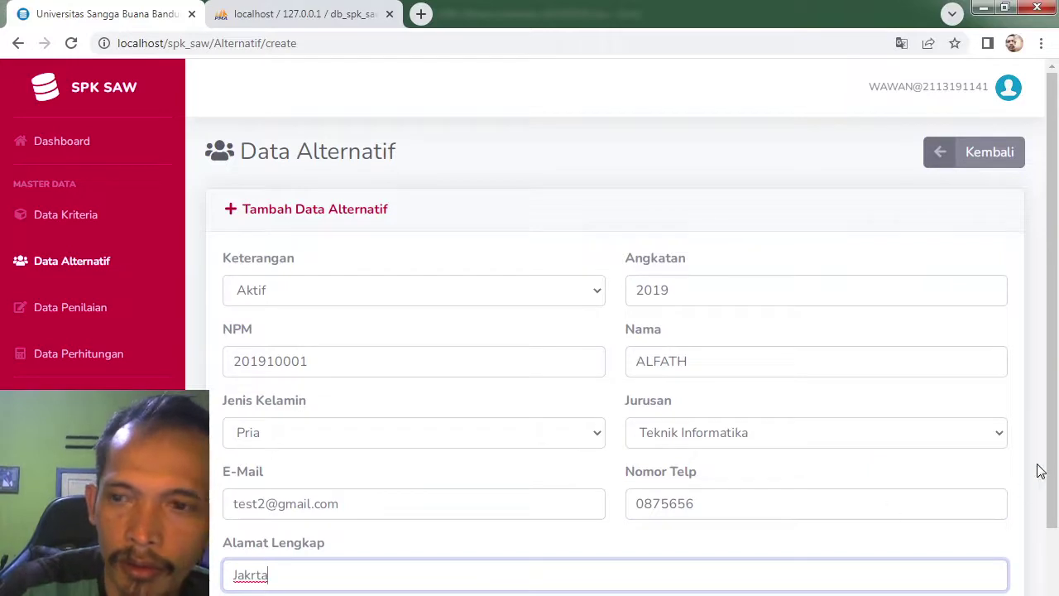
left_click(249, 574)
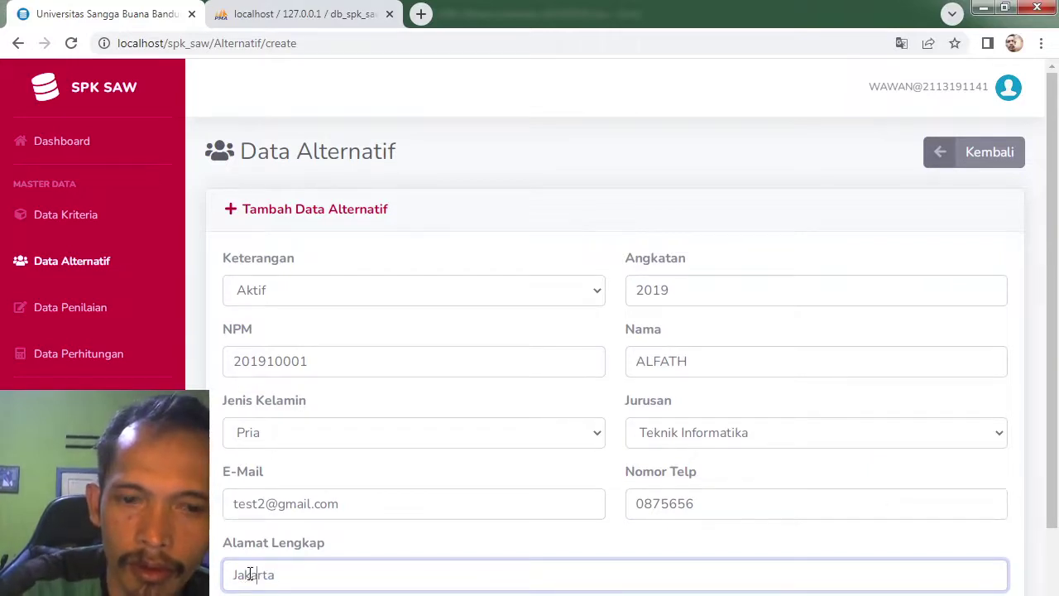
type("a")
Step: Save the second student's record and compare it against the Excel SAW sheet
scroll(1054, 370, "down", 1)
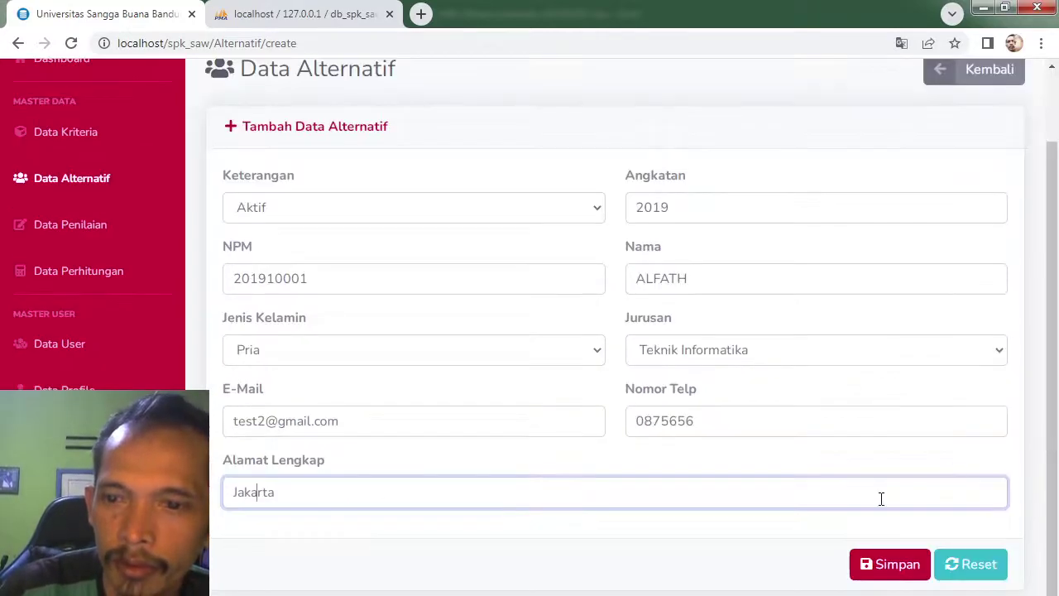
left_click(868, 574)
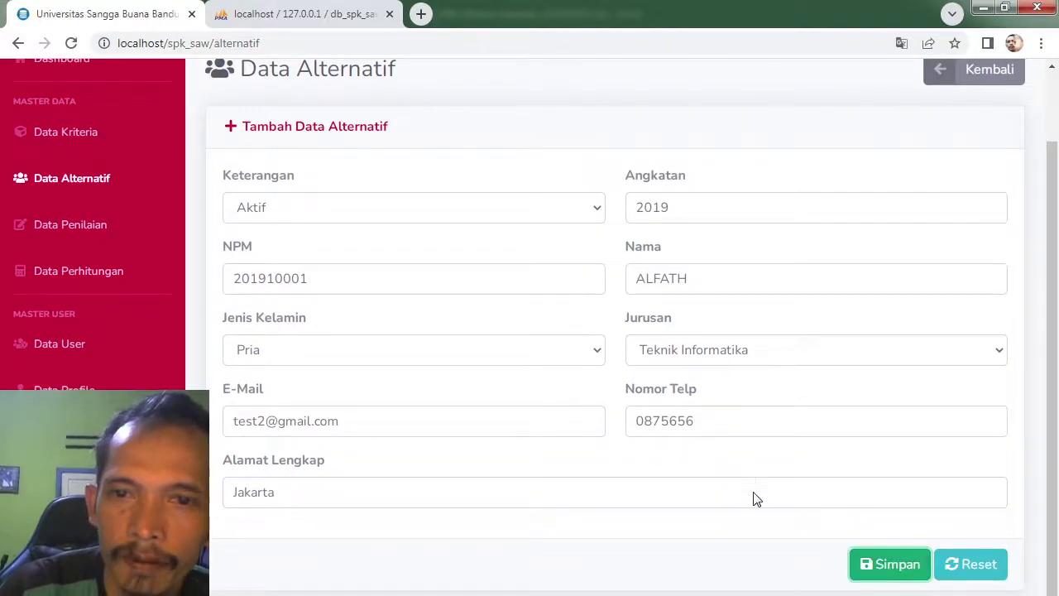
key("alt+Tab")
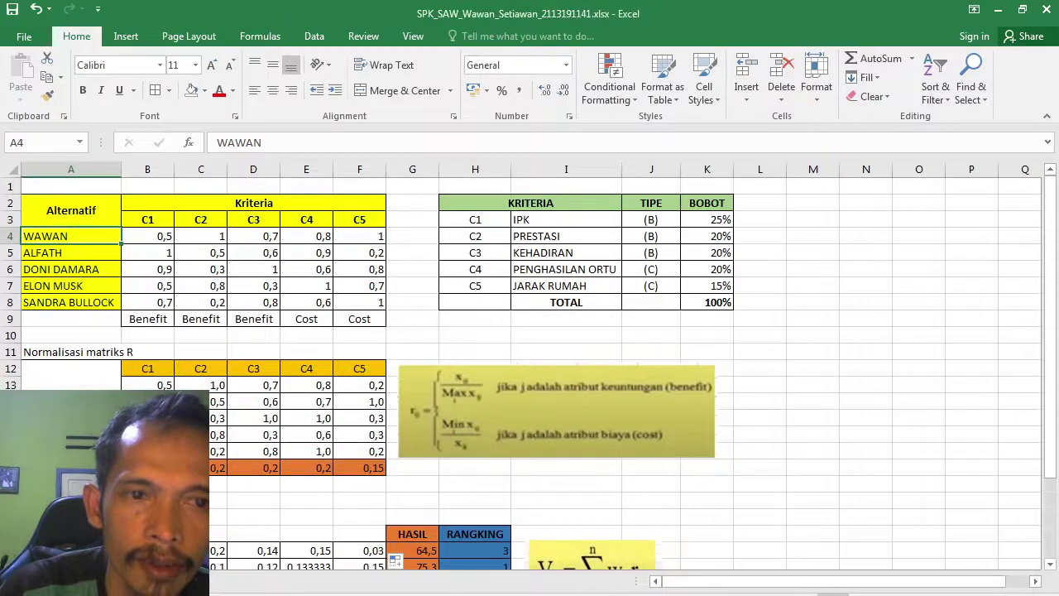
key("alt+Tab")
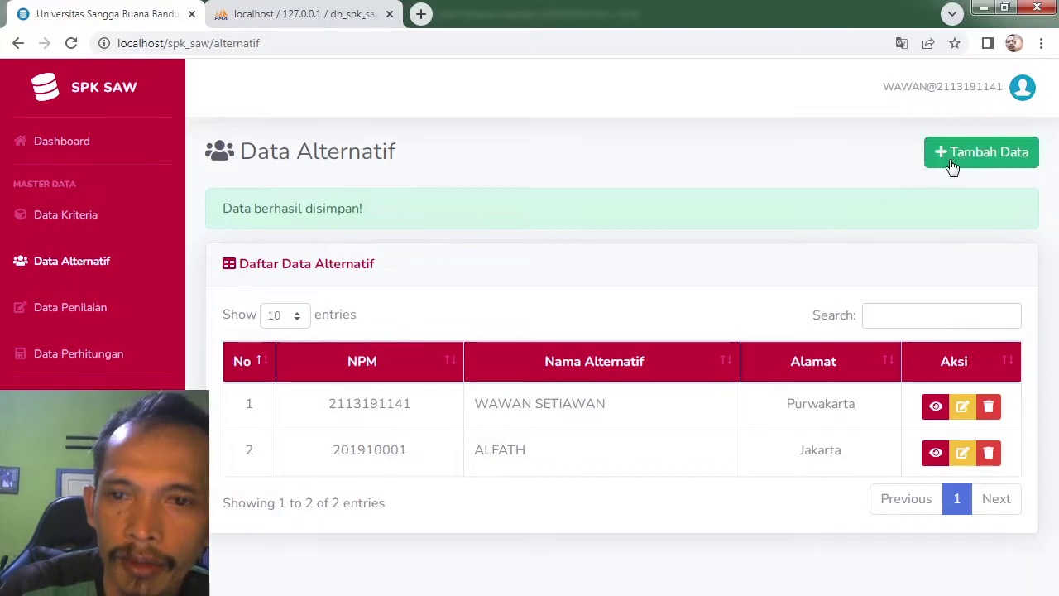
left_click(952, 165)
Step: Enter the third student's status Aktif, NPM, intake year 2019, name and gender Pria
left_click(338, 294)
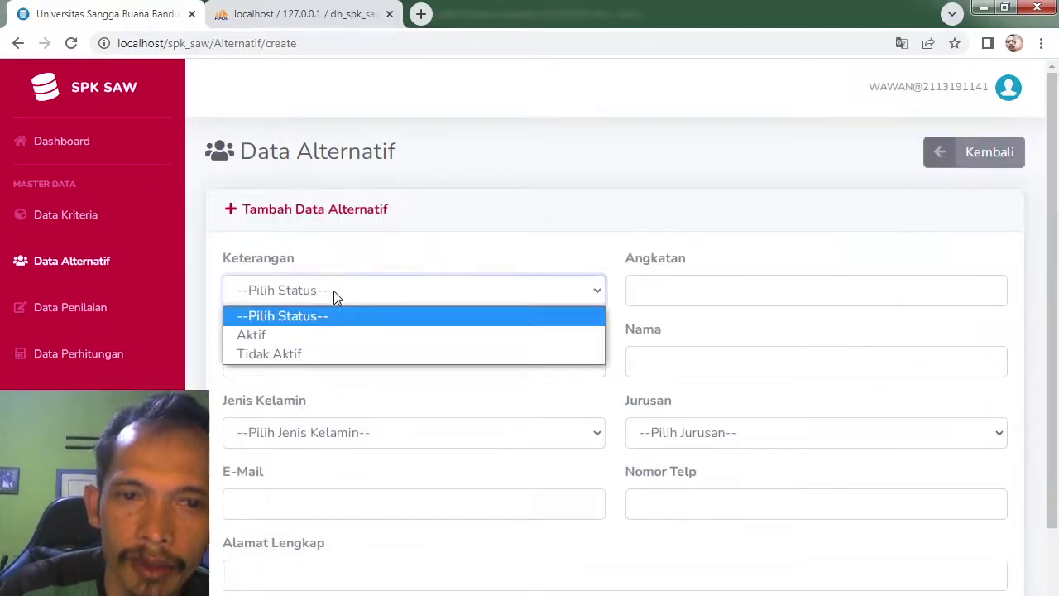
left_click(306, 339)
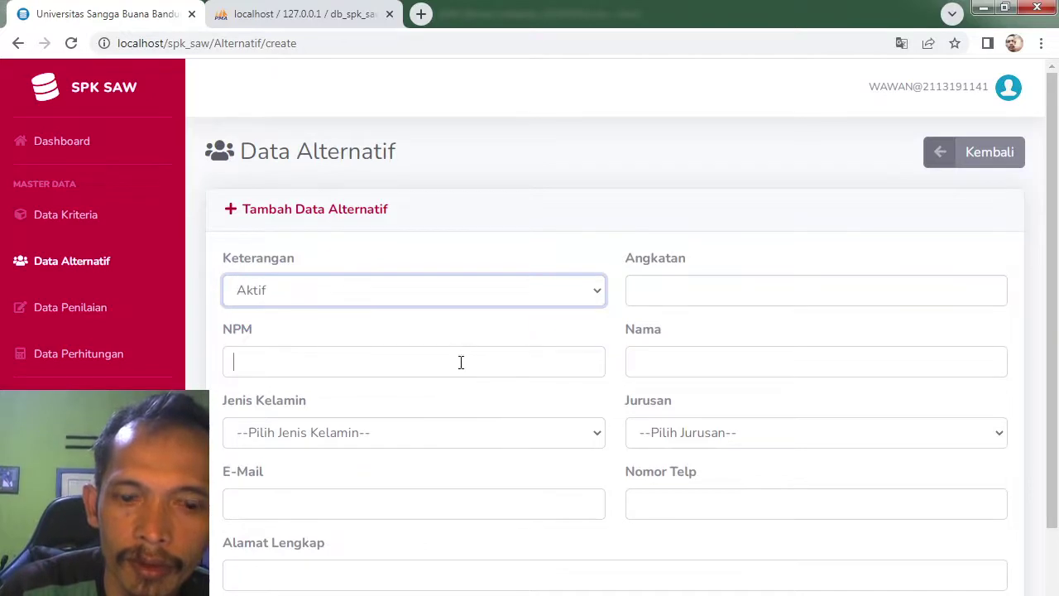
type("20")
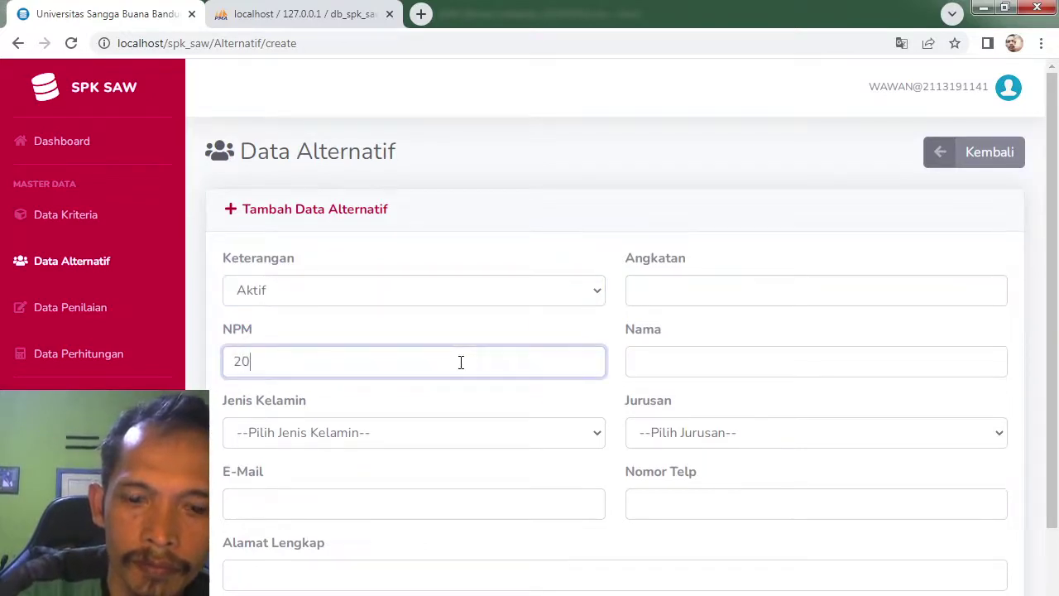
type("2010002")
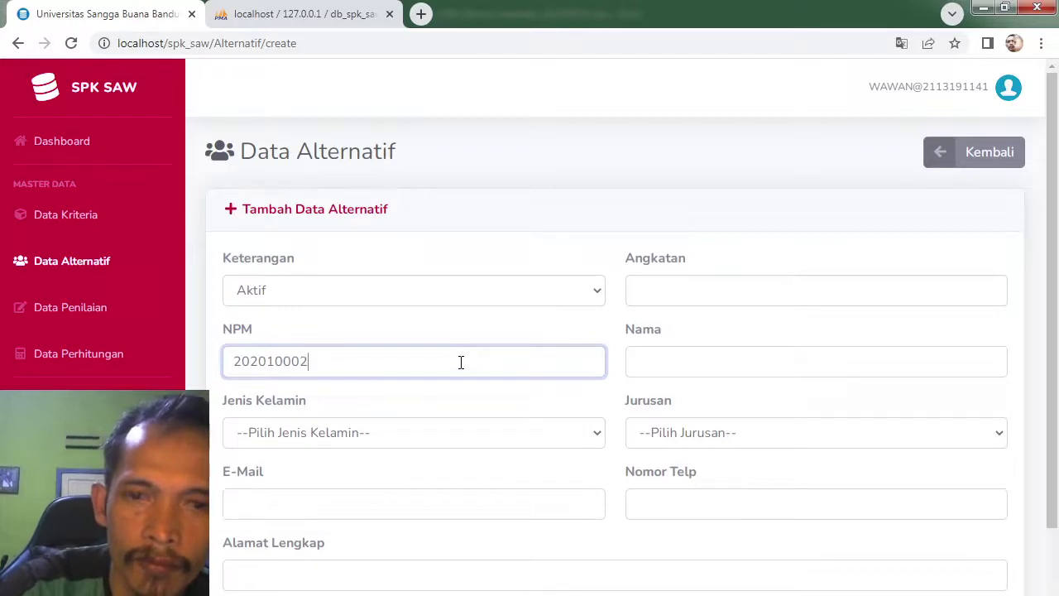
left_click(731, 282)
type("20")
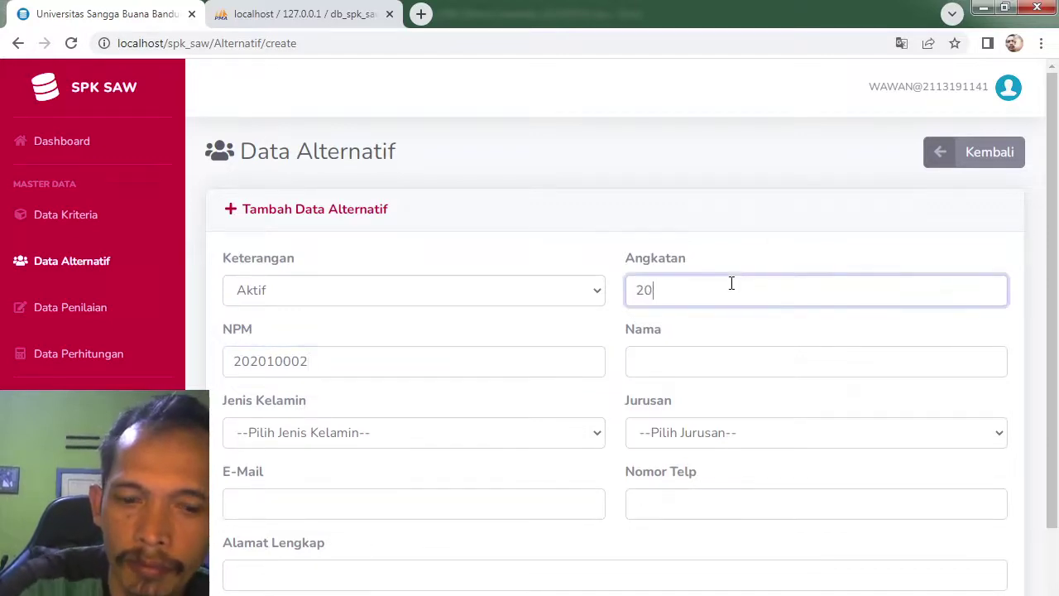
type("19")
left_click(721, 360)
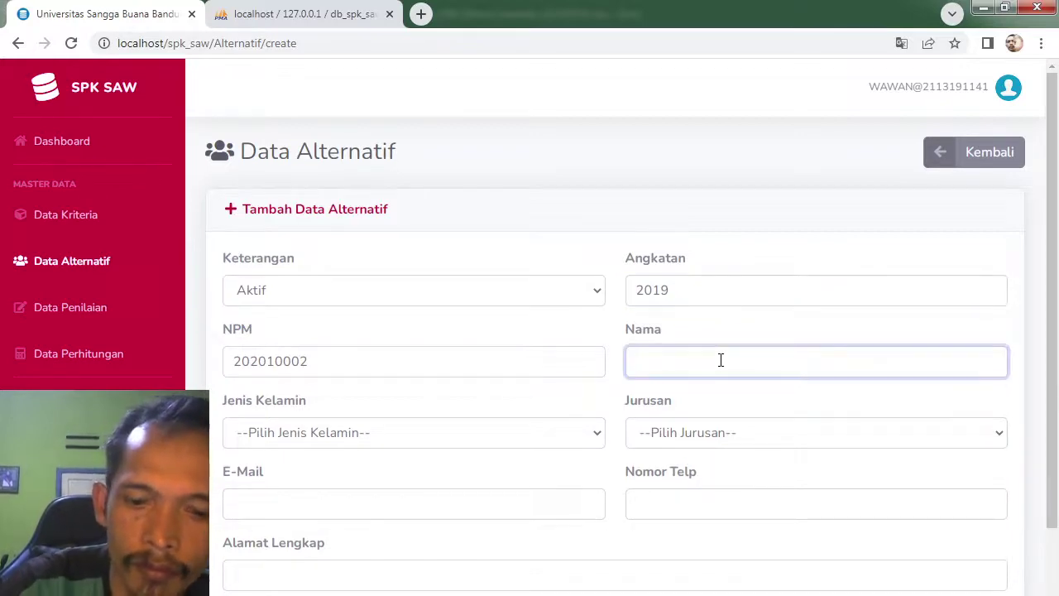
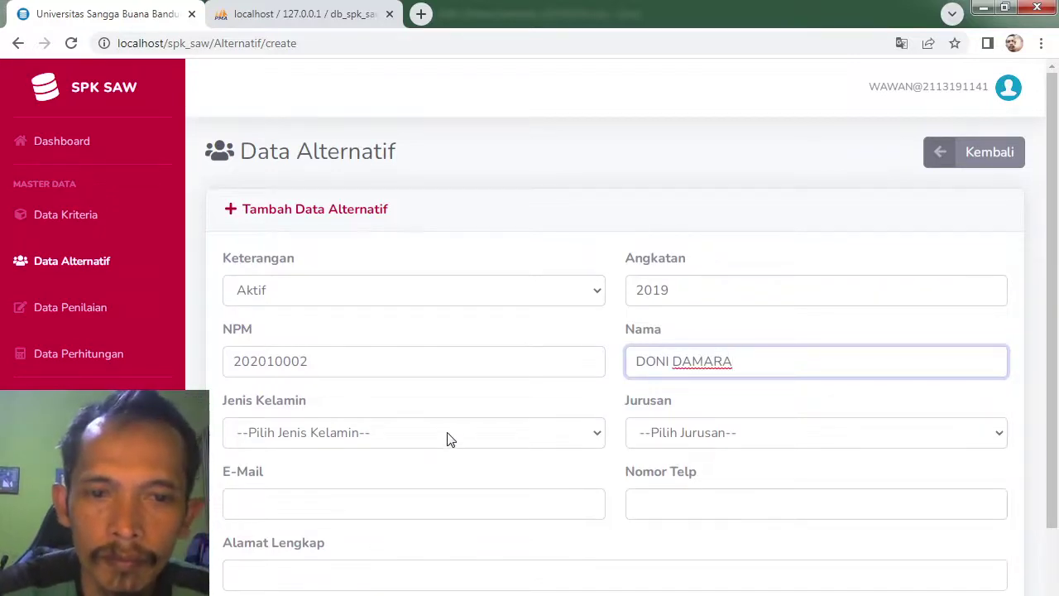
left_click(445, 437)
left_click(393, 478)
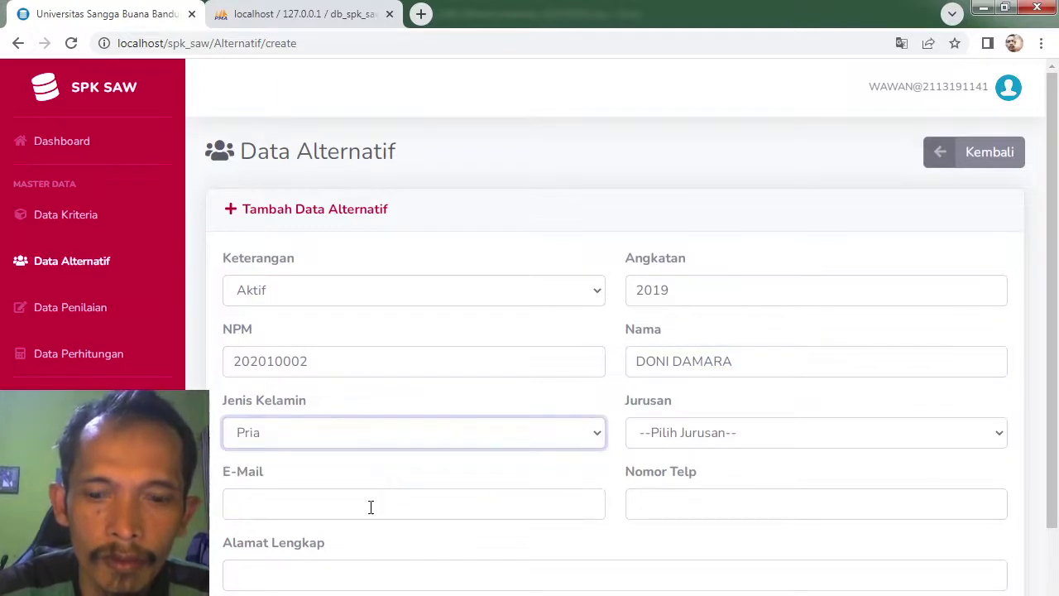
Step: Enter the student's e-mail, choose major Sistem Informasi and type the Bandung address
left_click(370, 506)
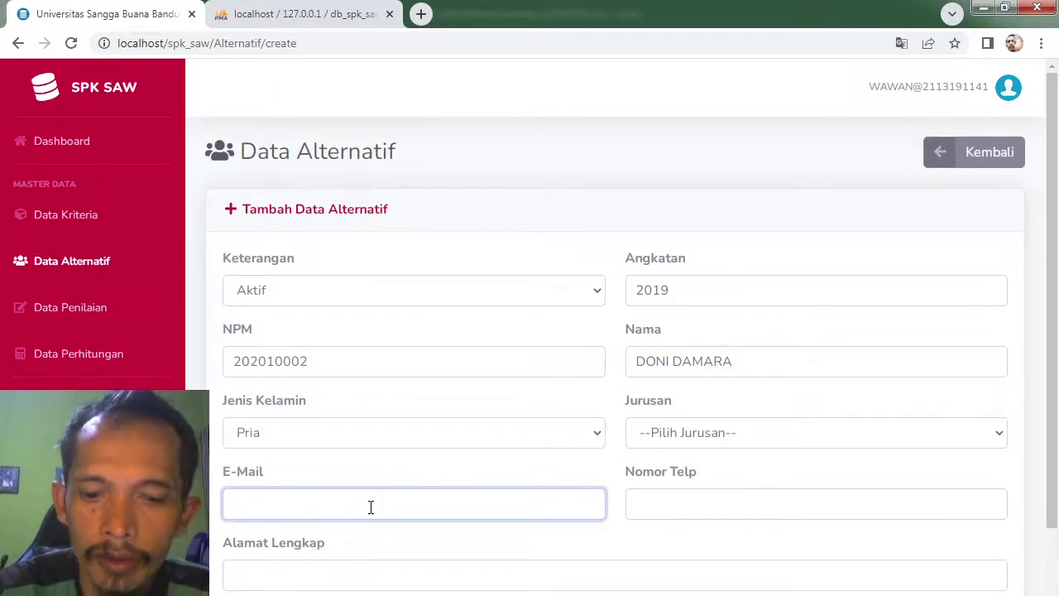
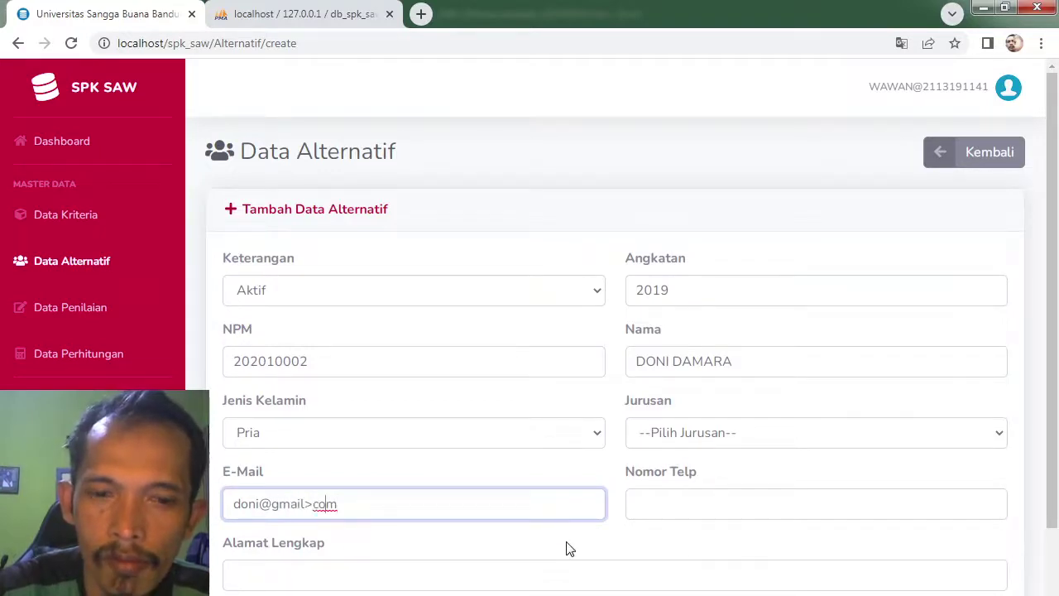
type(".")
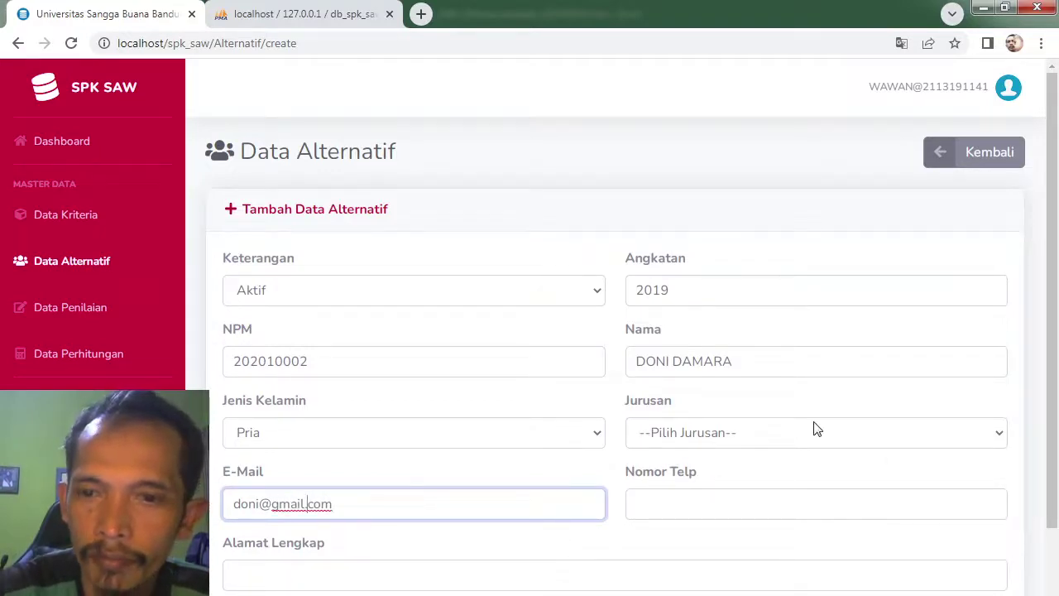
left_click(792, 444)
left_click(756, 496)
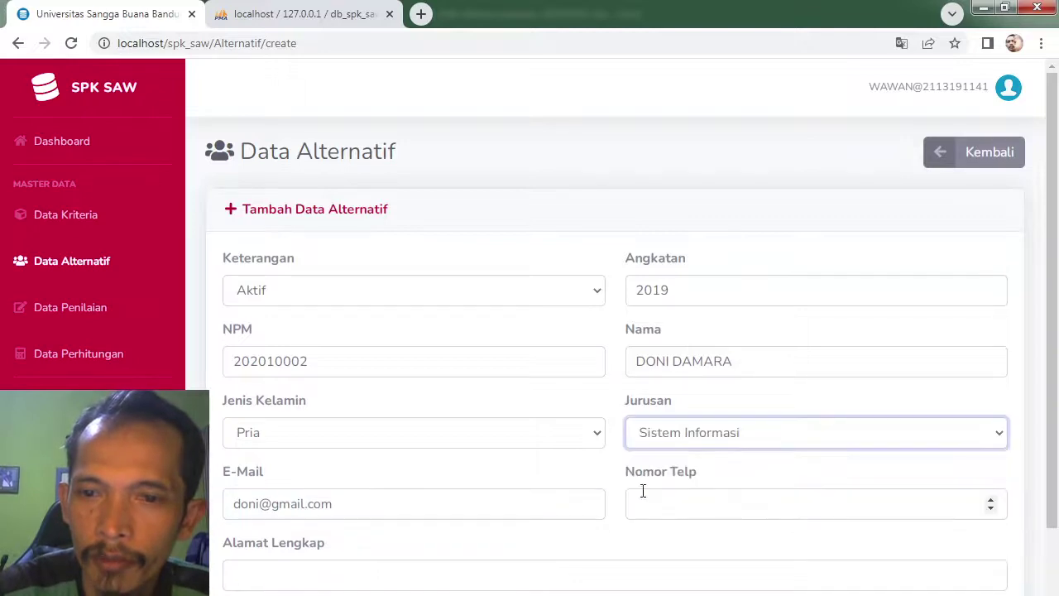
left_click(345, 570)
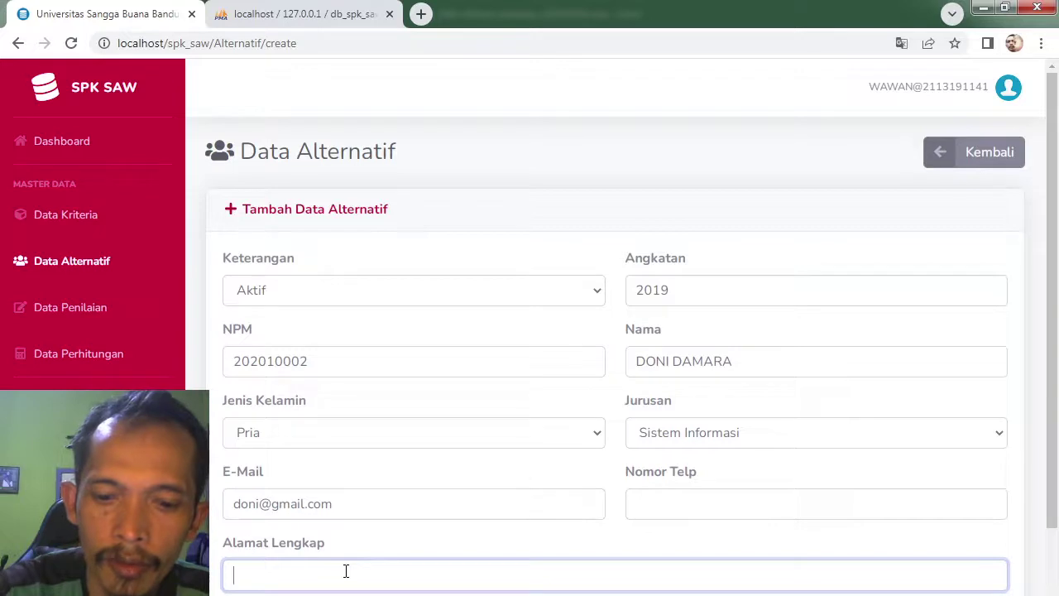
type("AND")
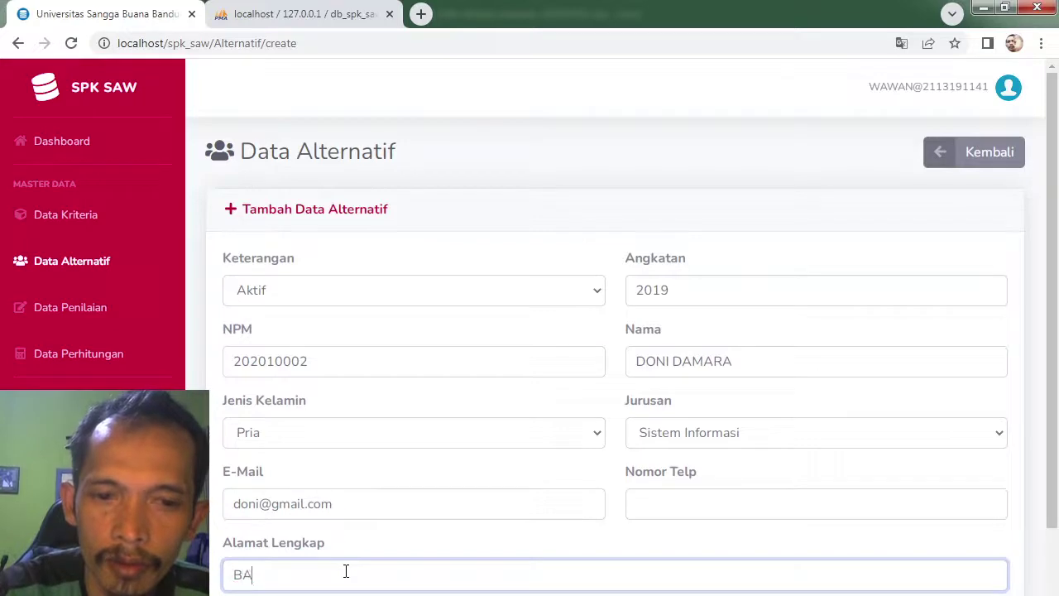
type("ng")
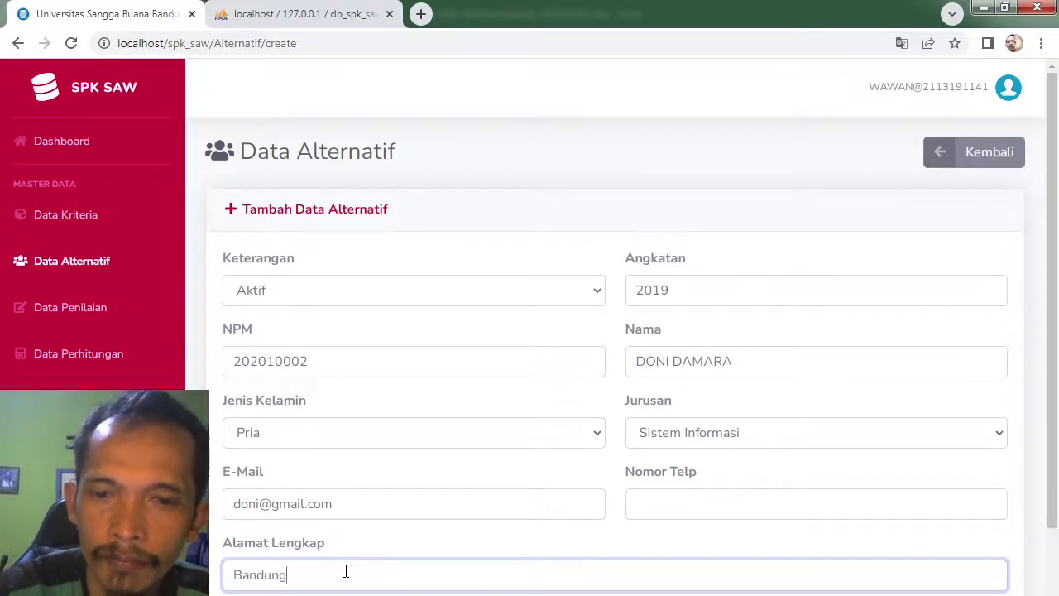
Step: Enter the student's phone number and save the third alternative
left_click(666, 506)
type("0898")
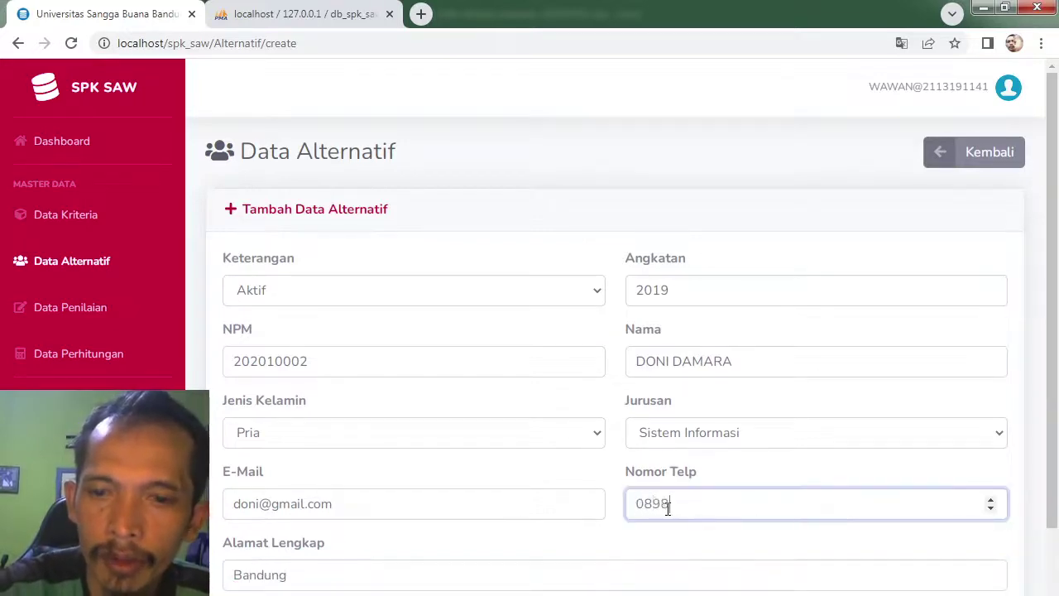
type("79778")
scroll(863, 458, "down", 1)
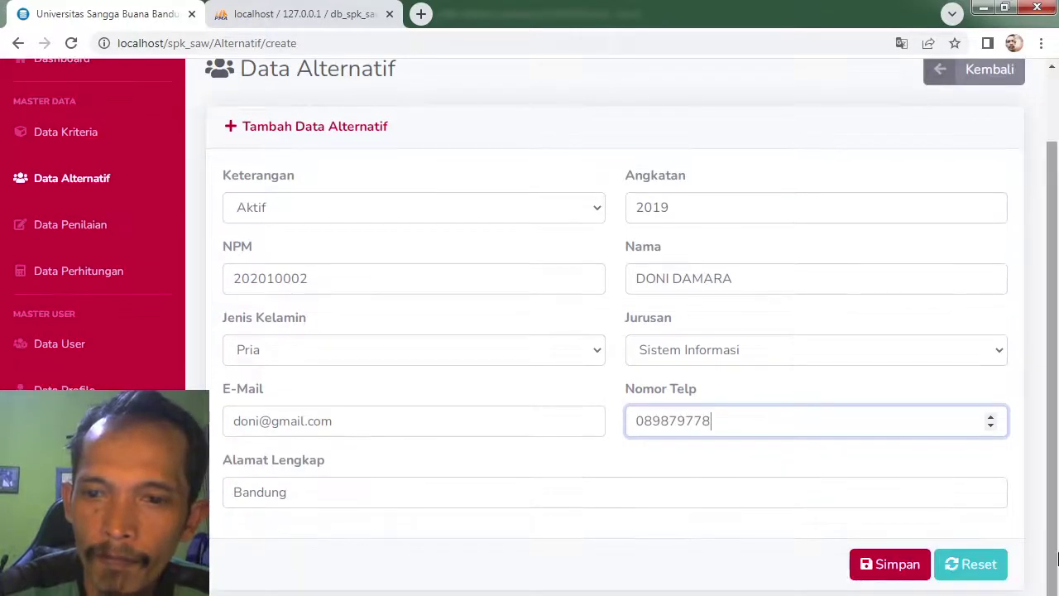
left_click(893, 569)
left_click(893, 569)
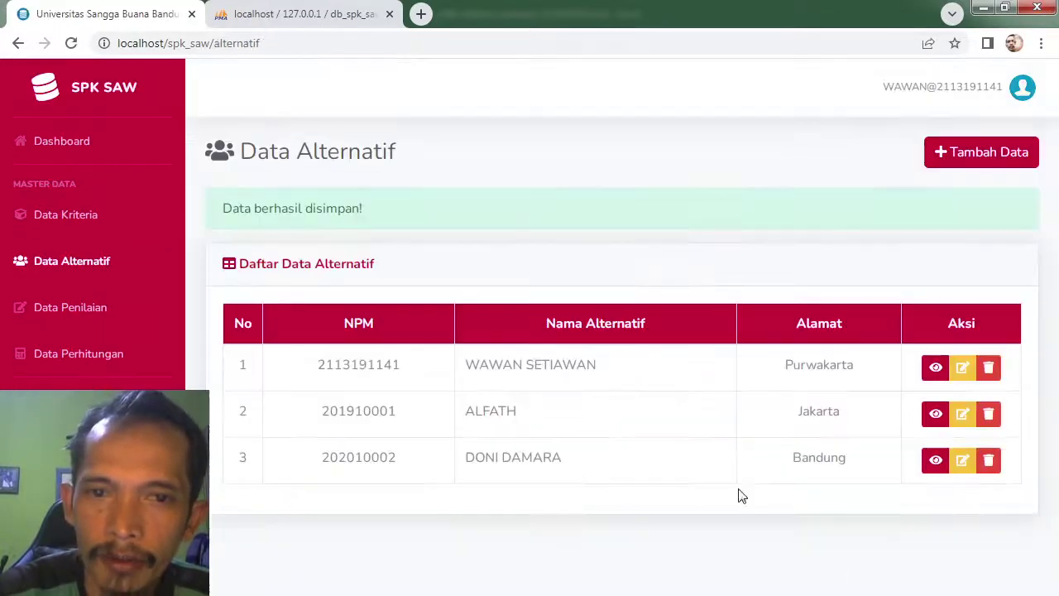
Step: Start a fourth alternative with status Aktif, intake year 2019, the student's NPM and name
left_click(962, 157)
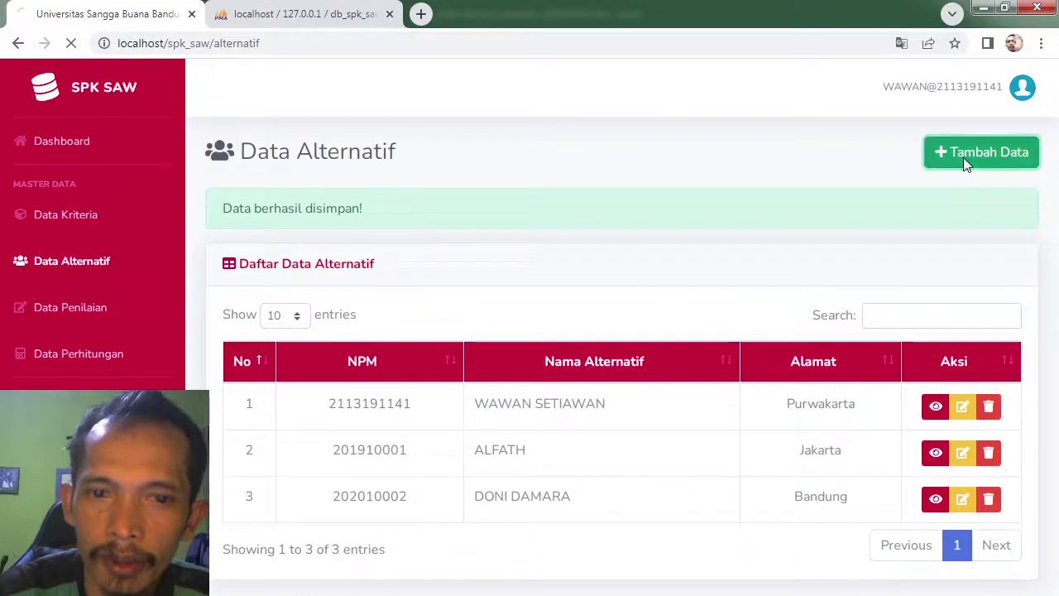
key("alt+Tab")
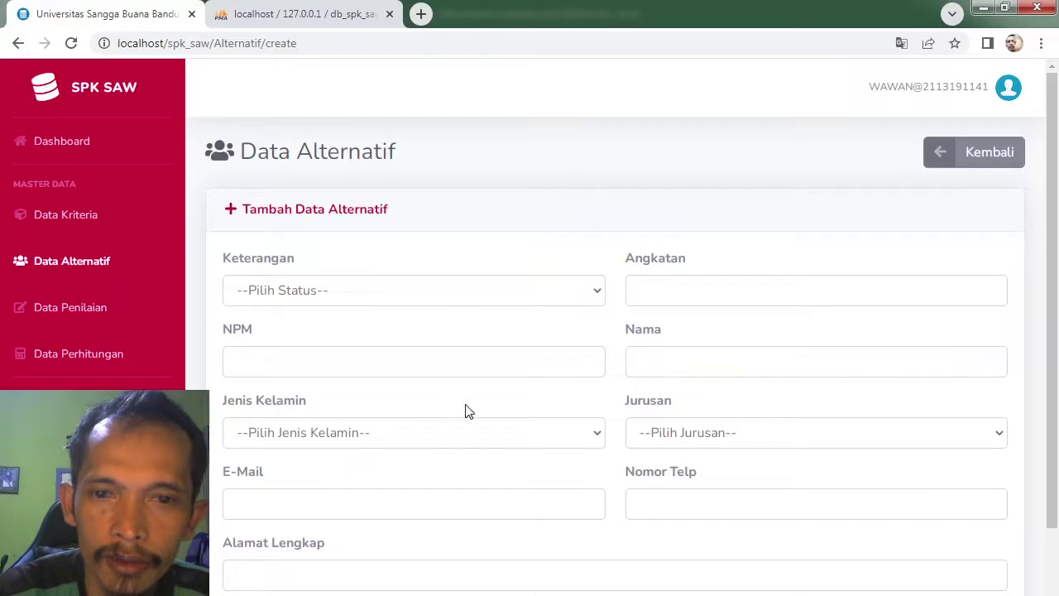
left_click(405, 286)
left_click(362, 337)
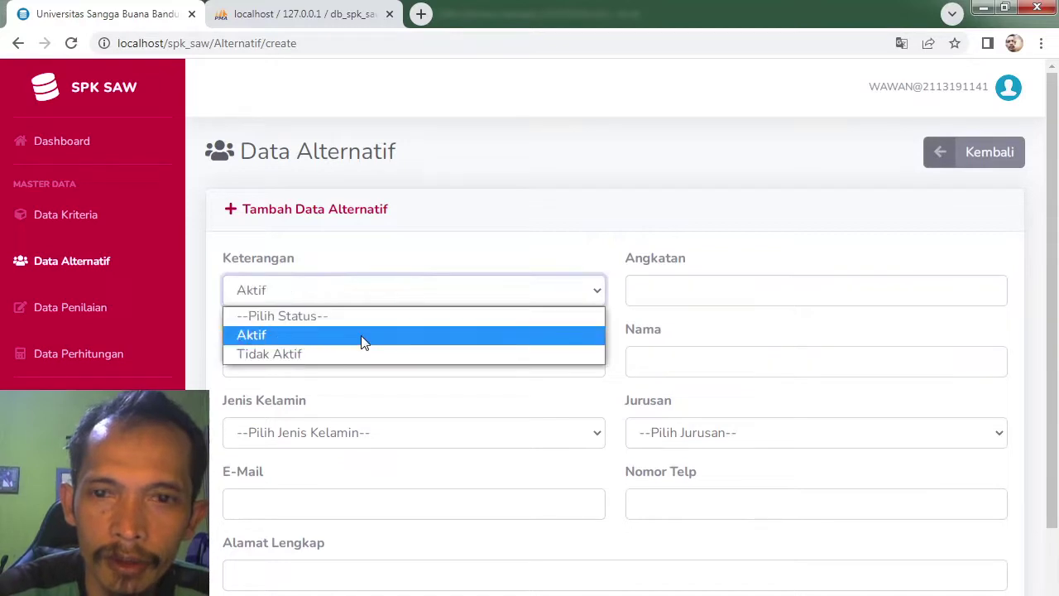
left_click(642, 283)
type("2019")
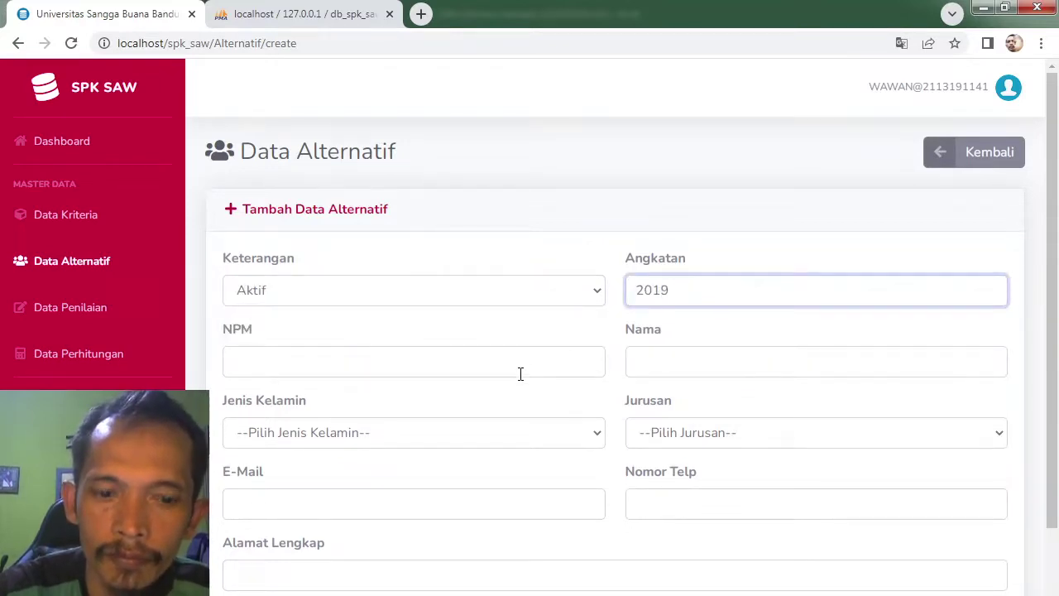
left_click(521, 371)
type("2019")
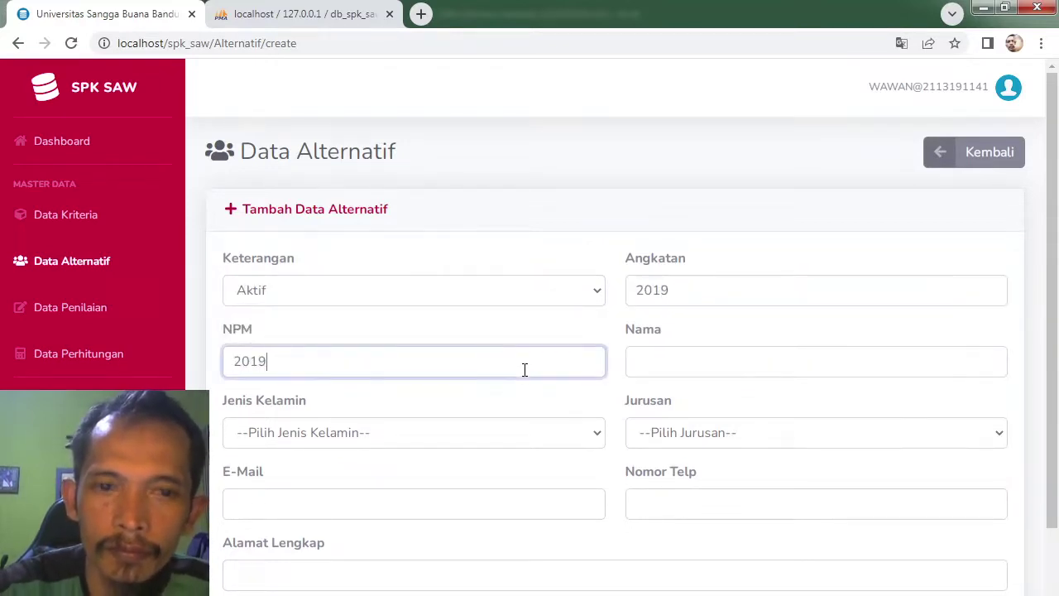
type("100003")
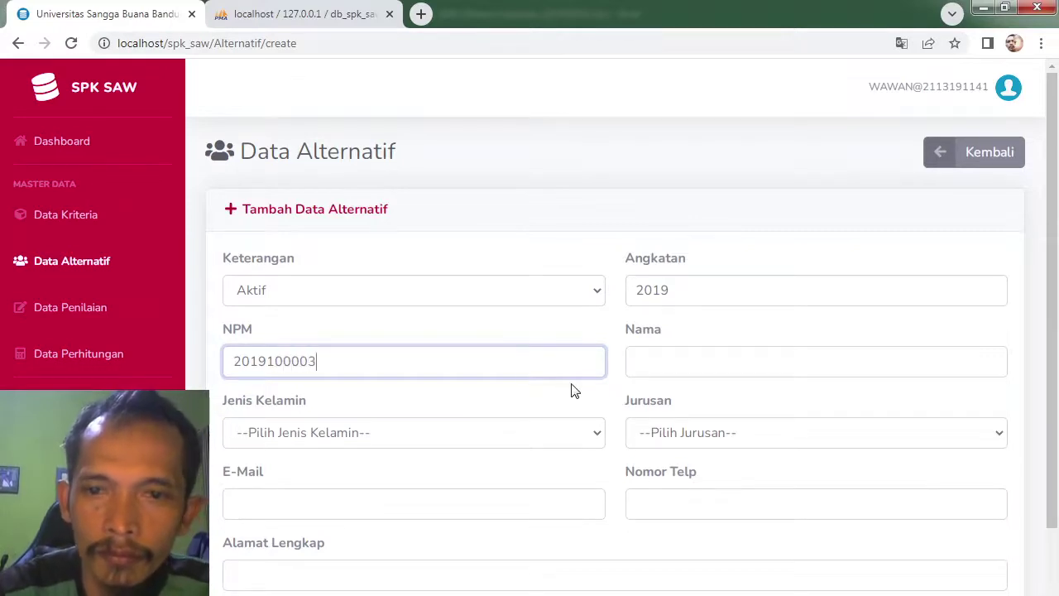
left_click(673, 376)
type("EL")
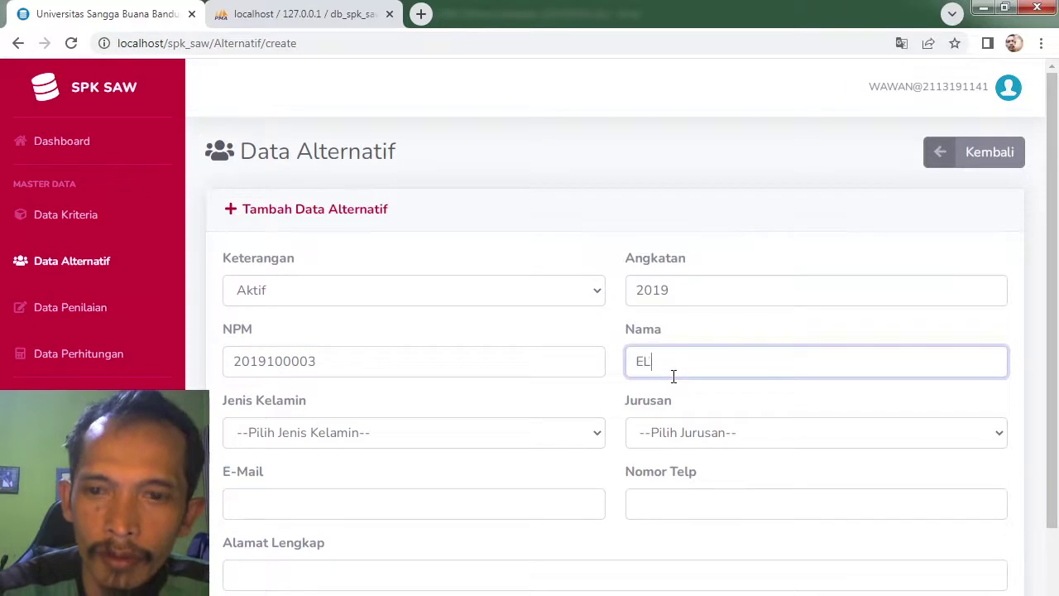
type("ON MUSK")
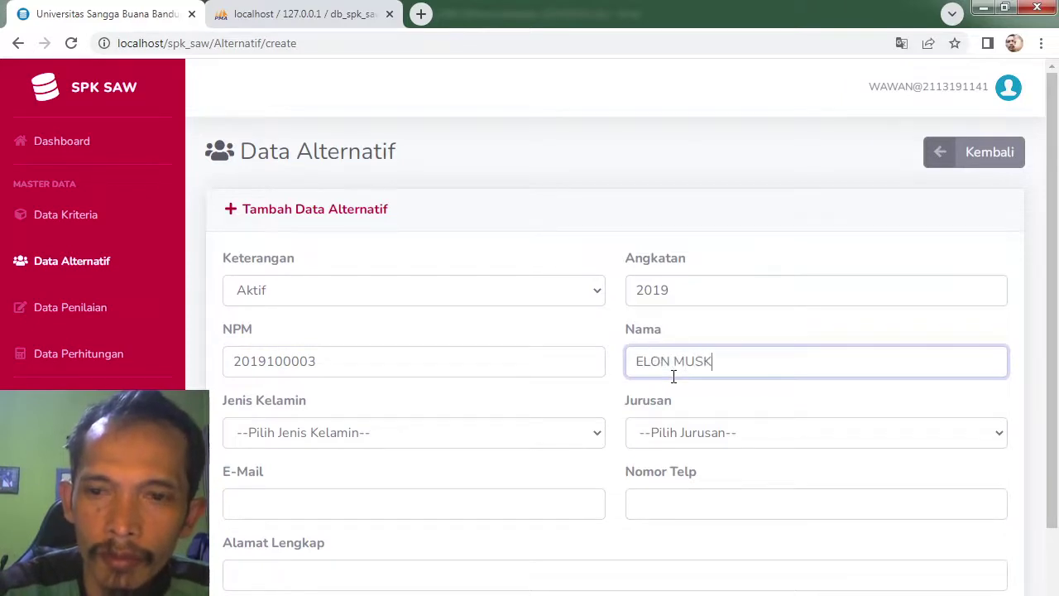
Step: Set gender Pria, enter the student's e-mail and choose major Sistem Informasi
left_click(392, 436)
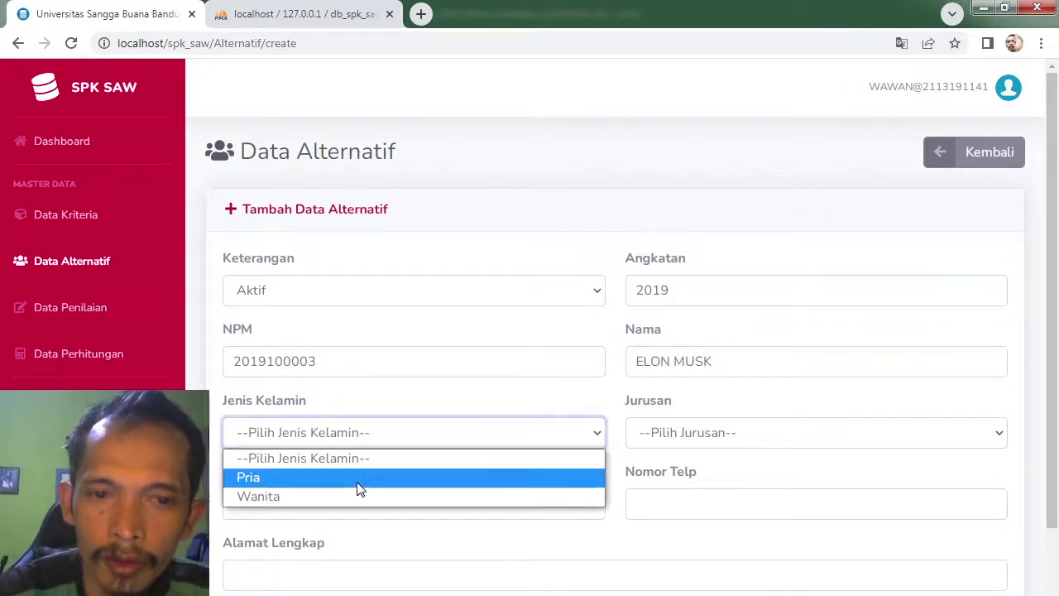
left_click(359, 480)
left_click(329, 498)
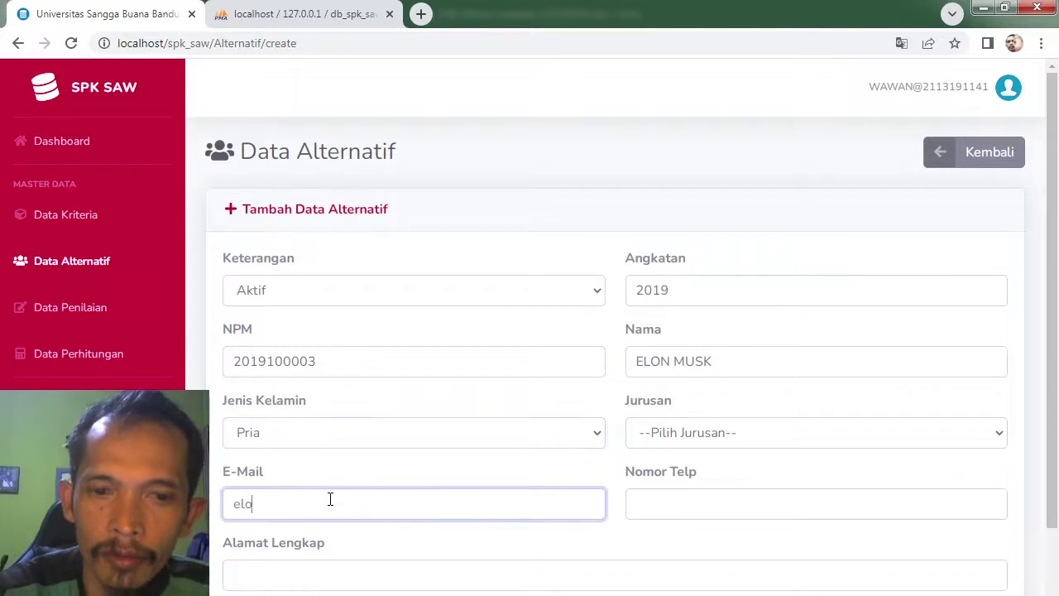
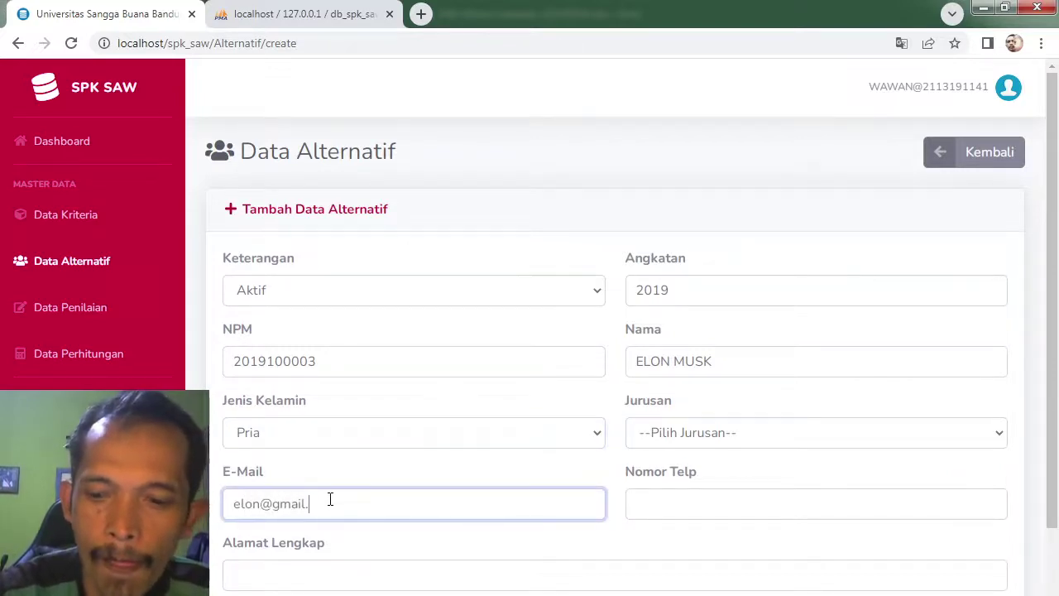
left_click(710, 433)
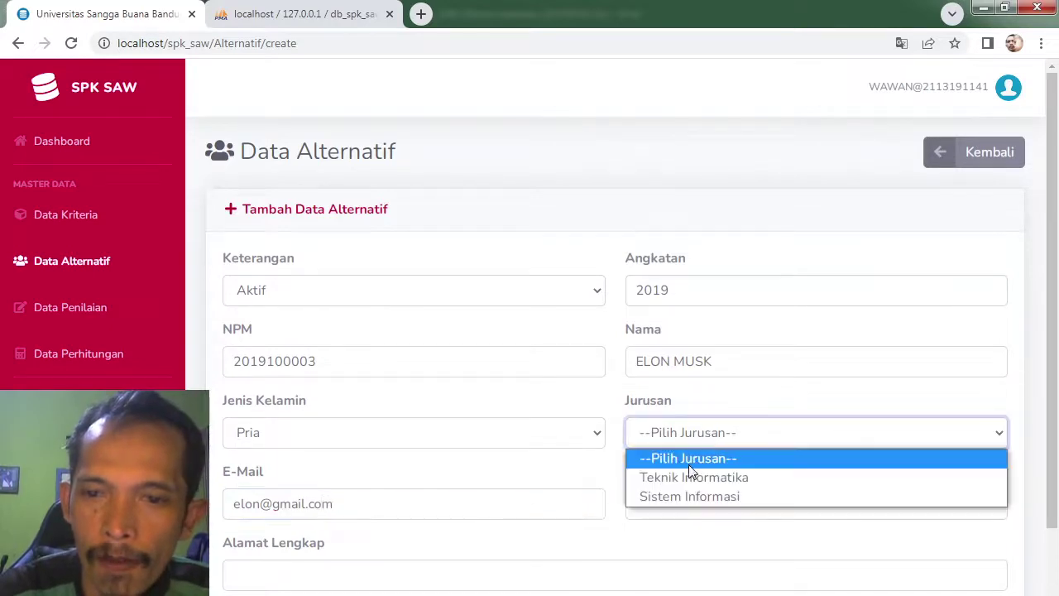
left_click(679, 492)
Step: Enter the phone number and Garut address, then save the fourth student
left_click(669, 502)
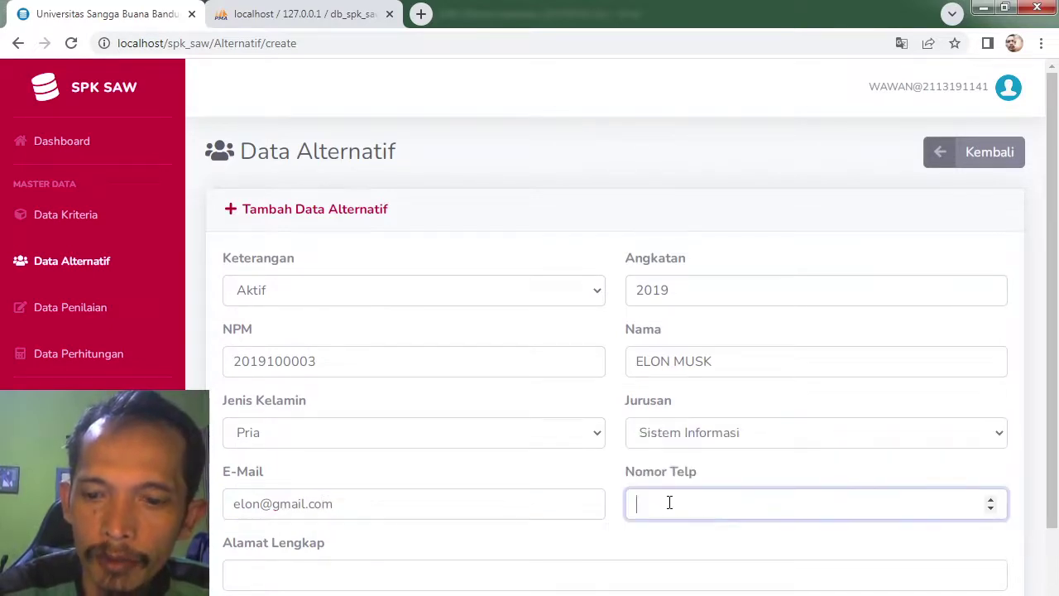
type("99871")
key("BackSpace")
key("BackSpace")
key("BackSpace")
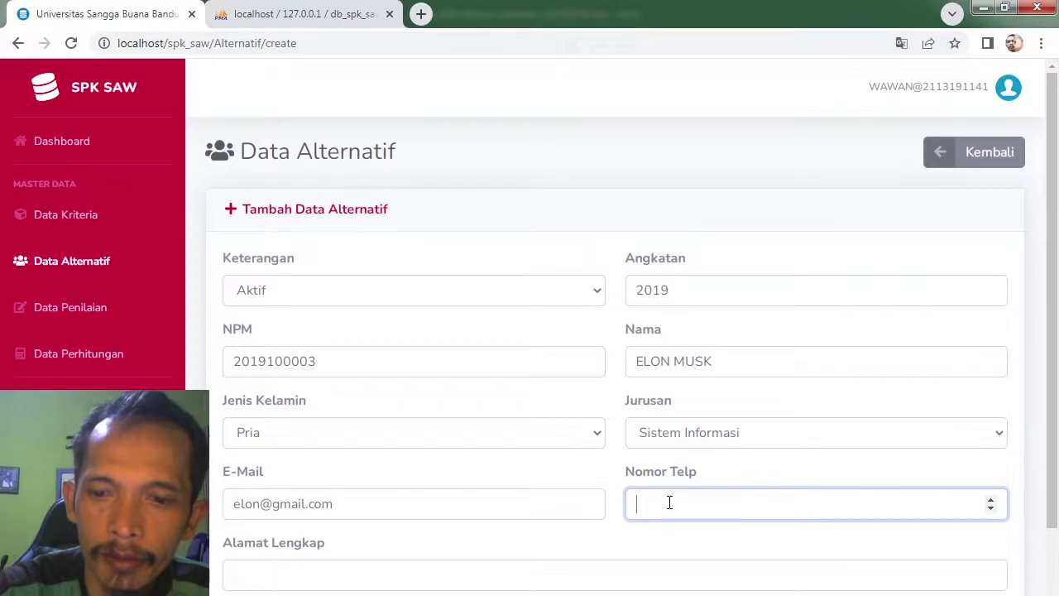
type("0898777")
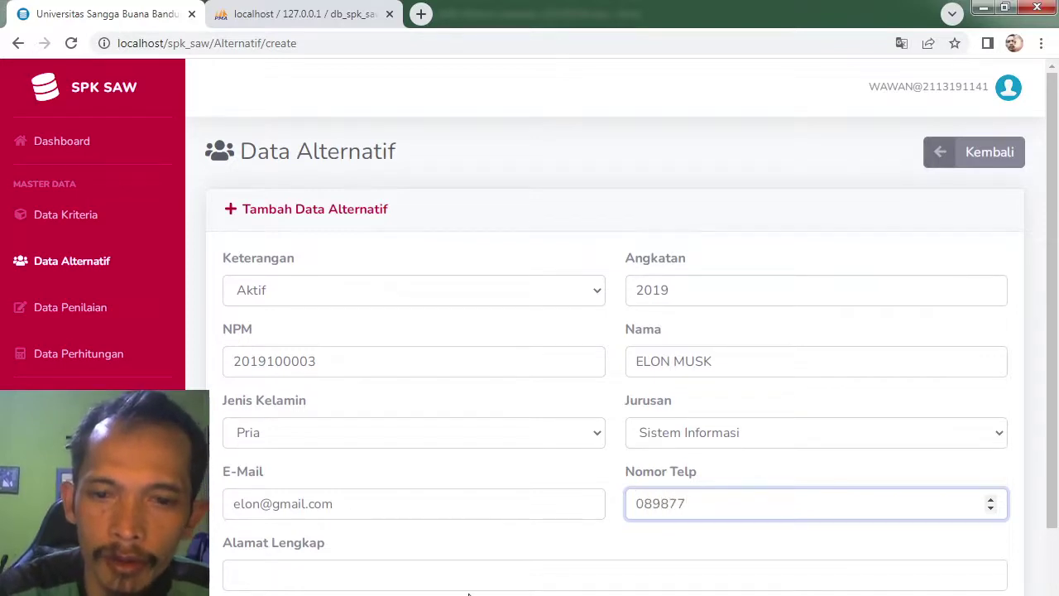
left_click(476, 585)
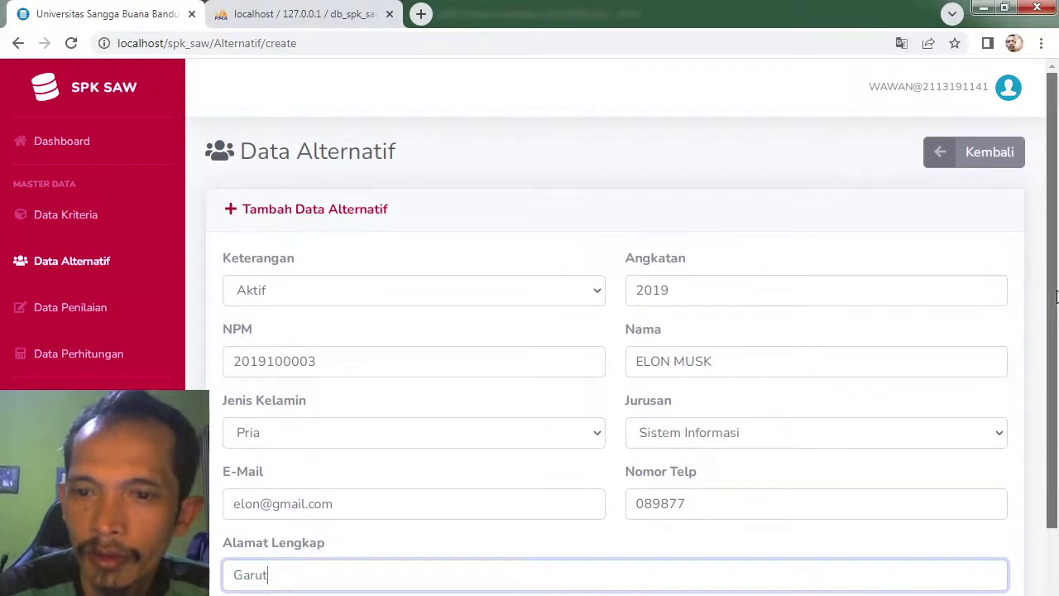
scroll(579, 571, "down", 1)
left_click(864, 565)
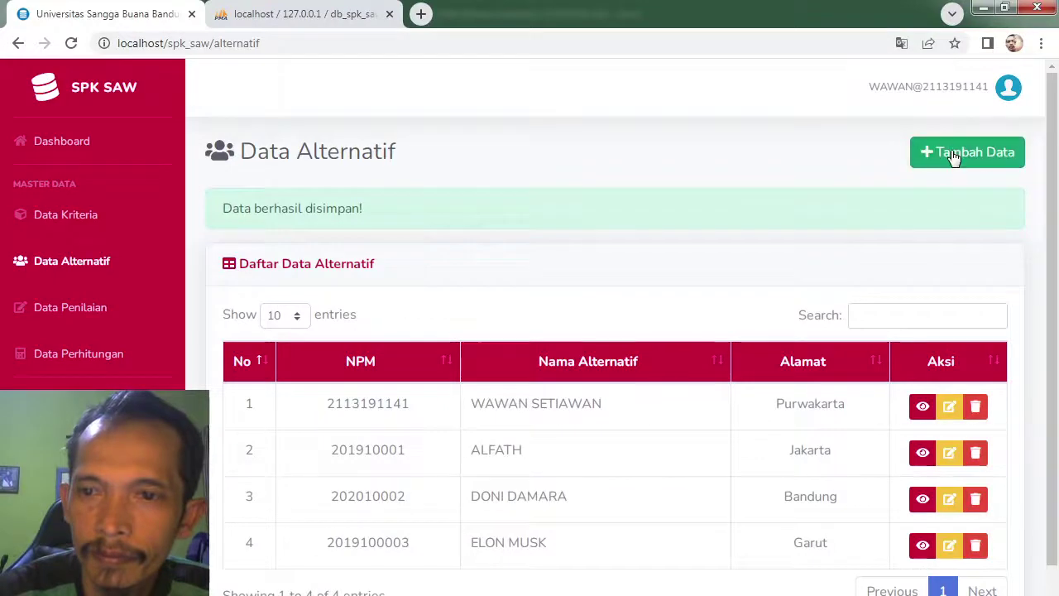
Step: Start a new alternative with status Aktif, Angkatan 2019, the student's NPM, gender Wanita and e-mail
left_click(950, 153)
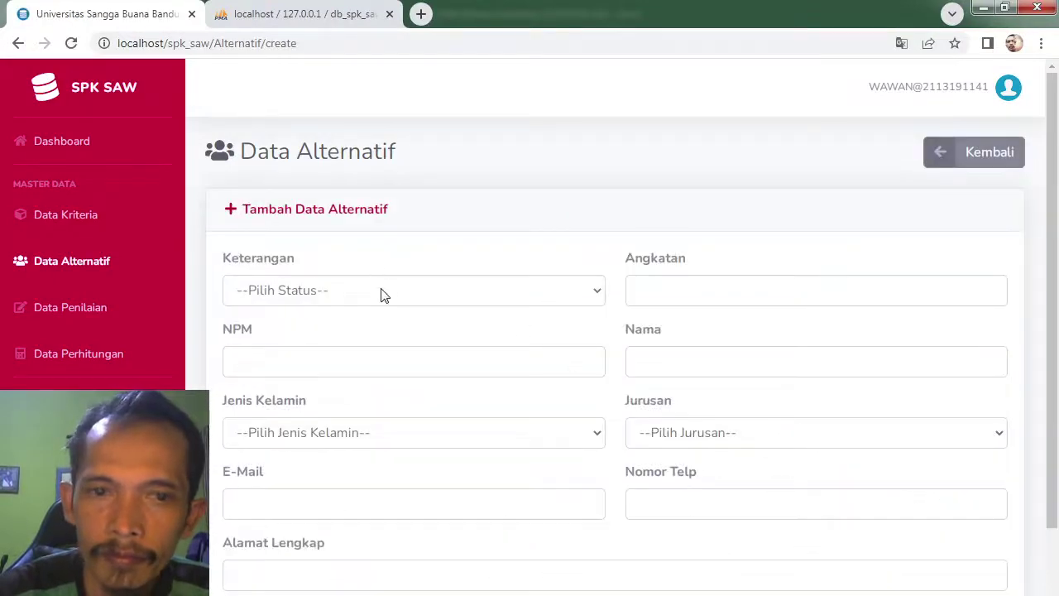
left_click(385, 294)
left_click(354, 333)
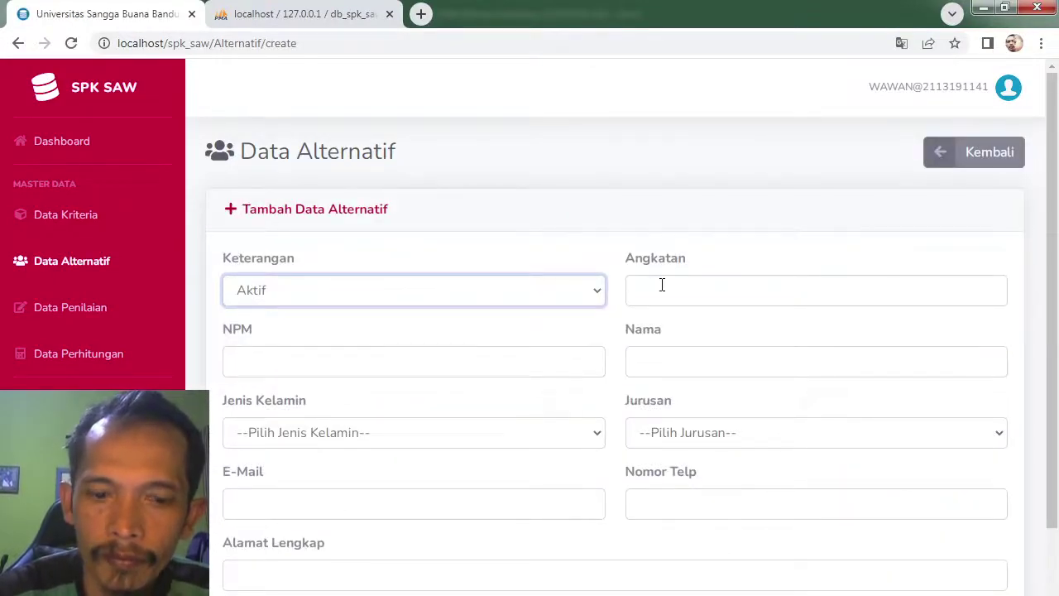
left_click(662, 285)
type("2019")
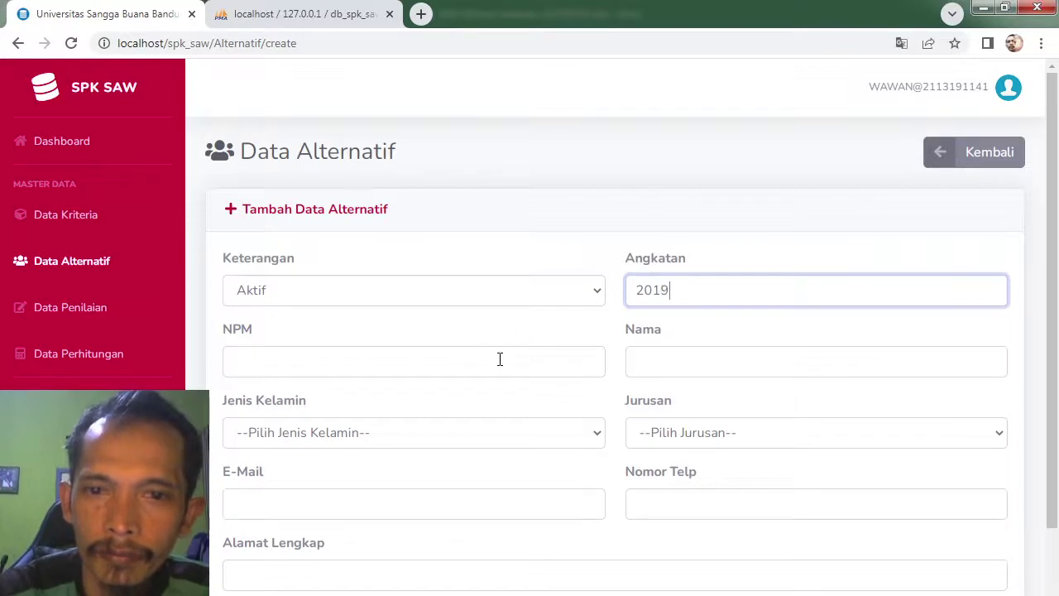
left_click(498, 359)
type("20")
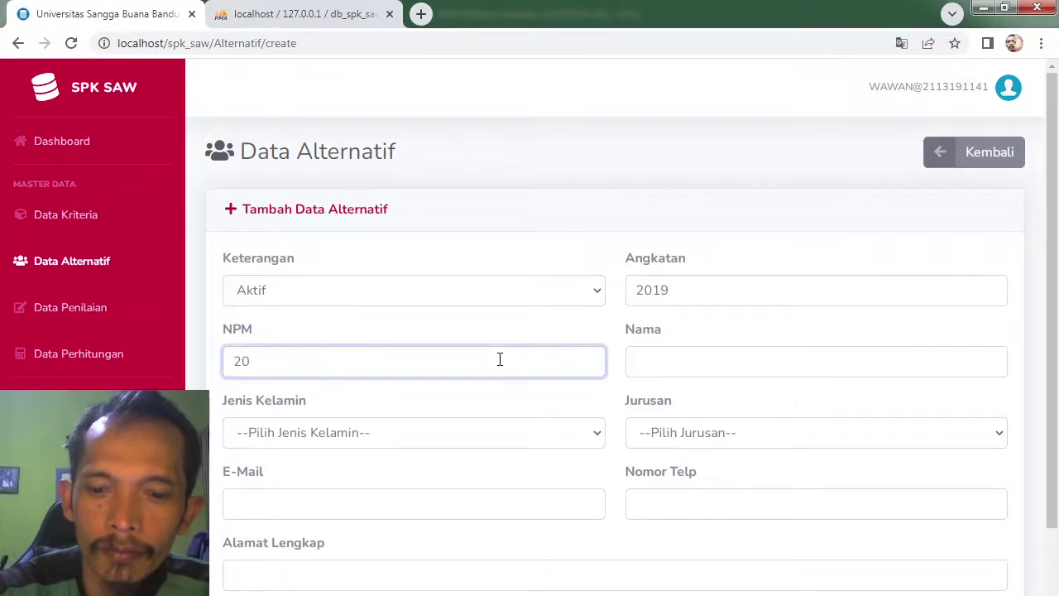
type("19100003")
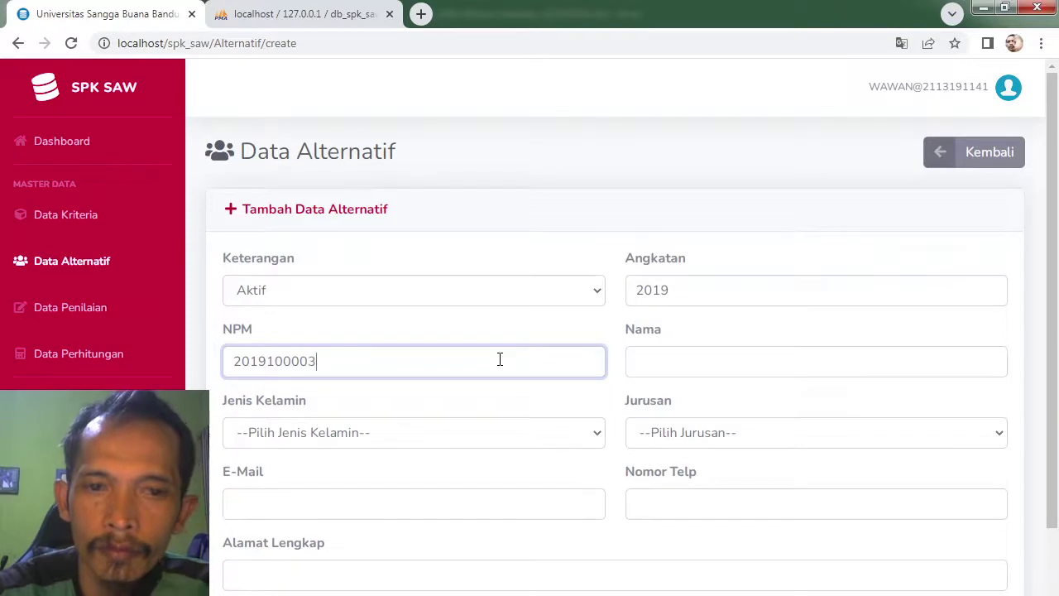
left_click(411, 440)
left_click(352, 497)
left_click(351, 508)
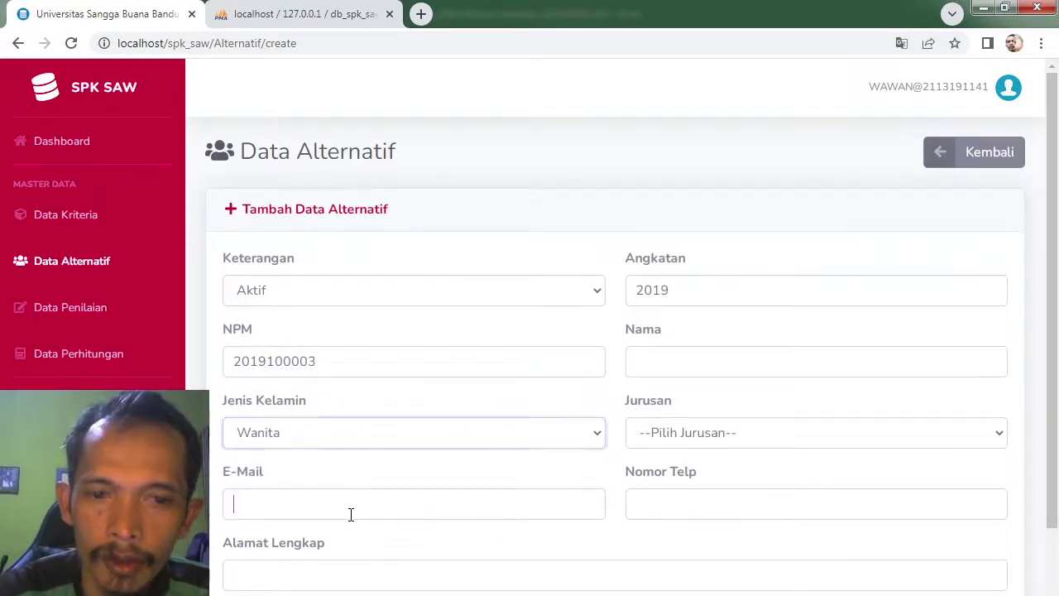
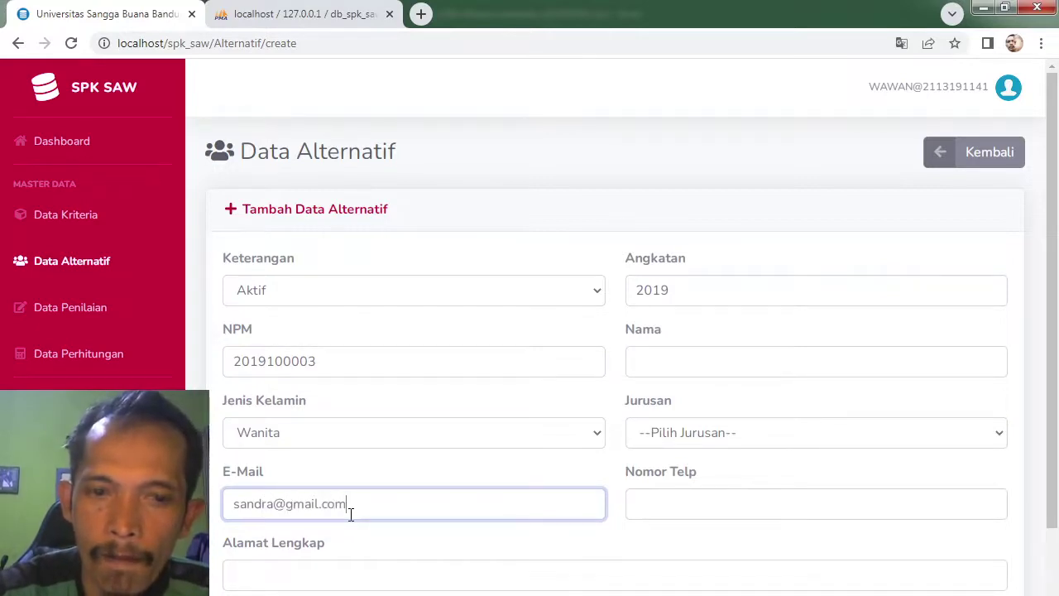
Step: Add the student's full name, Teknik Informatika, phone number and address Sumedang, then save
left_click(702, 367)
type("SANDRA")
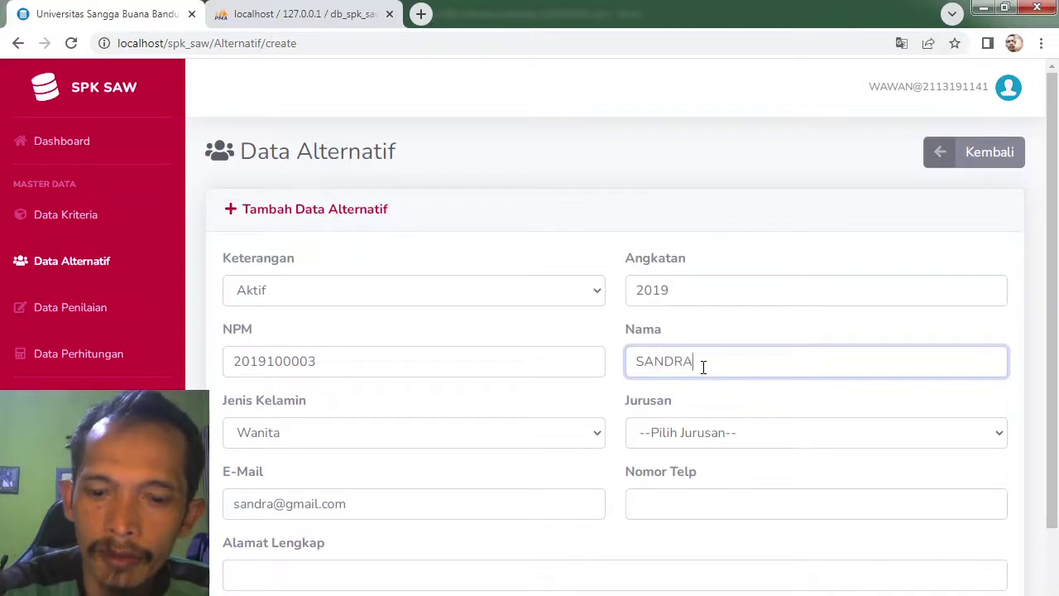
type(" BULLOCK")
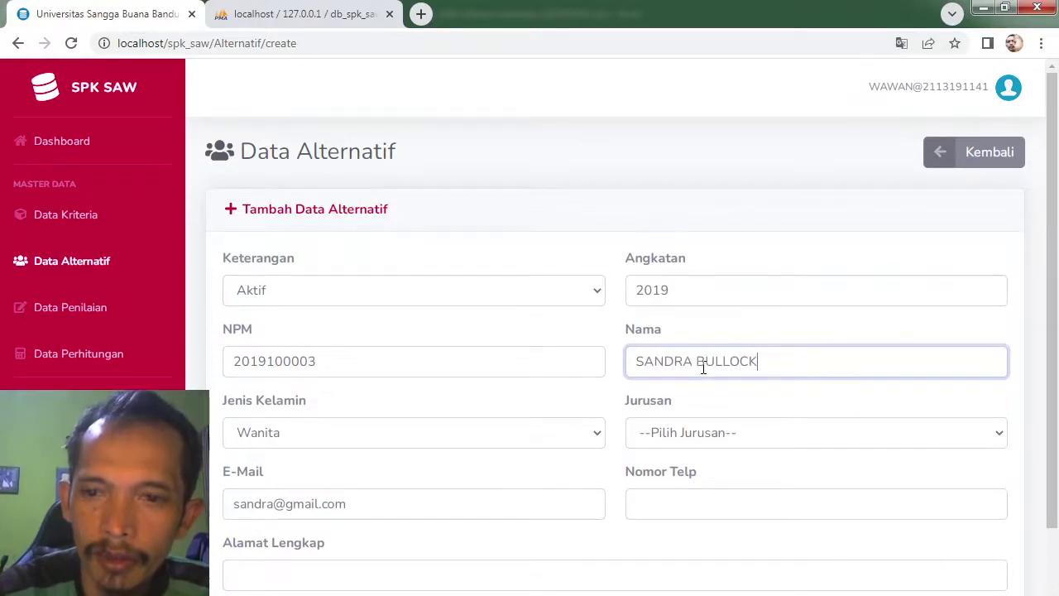
left_click(699, 431)
left_click(685, 478)
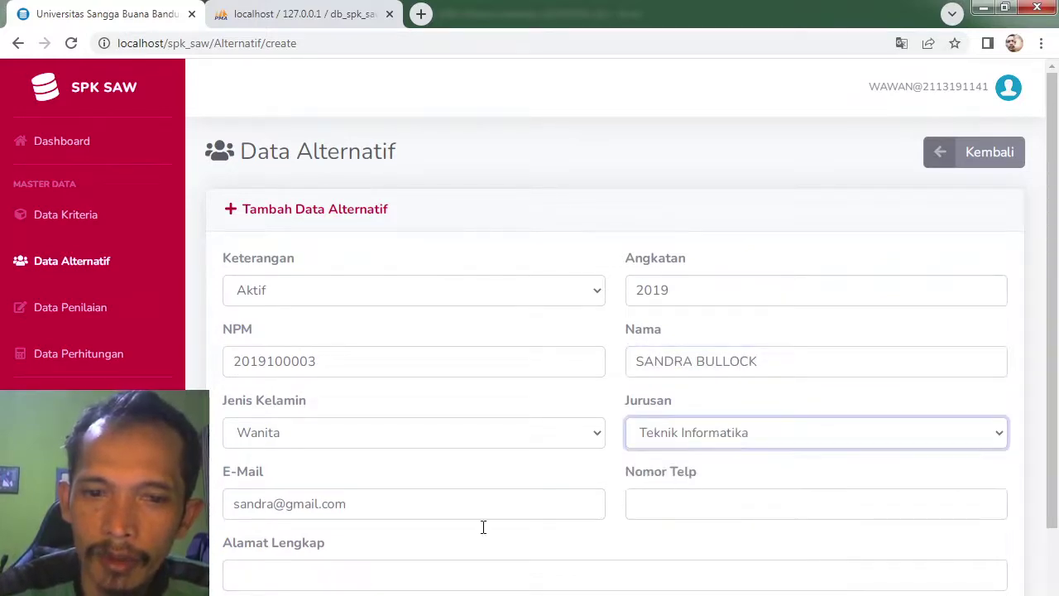
left_click(693, 495)
type("0")
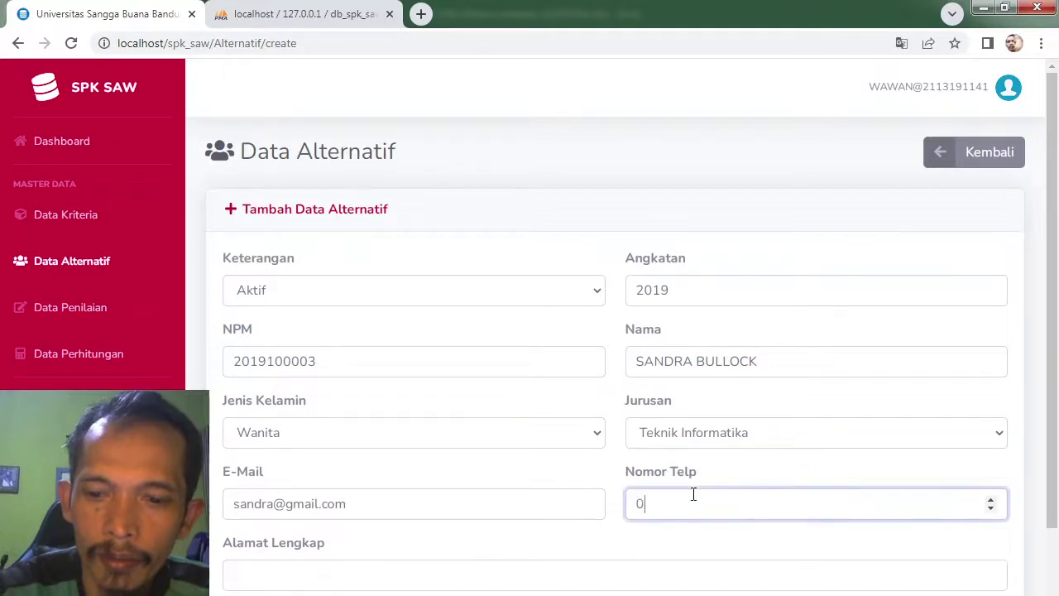
type("87786876")
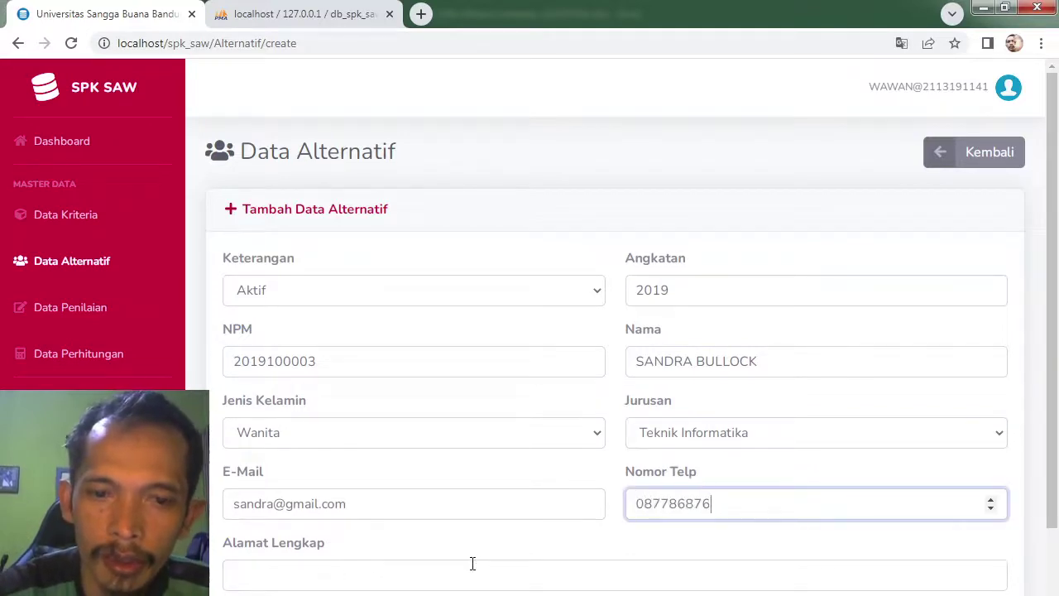
left_click(473, 563)
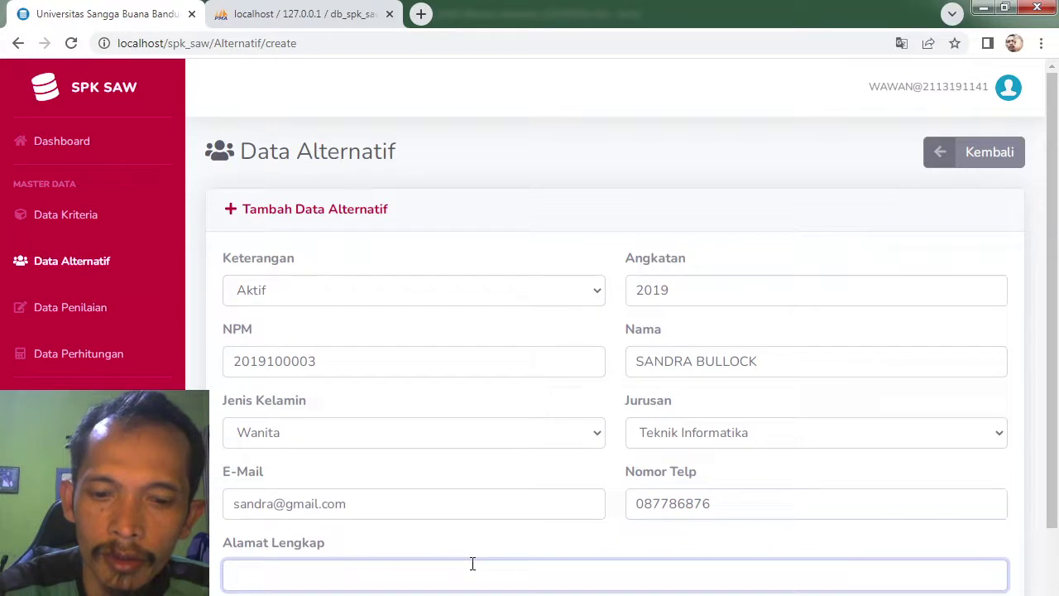
type("Sumeda")
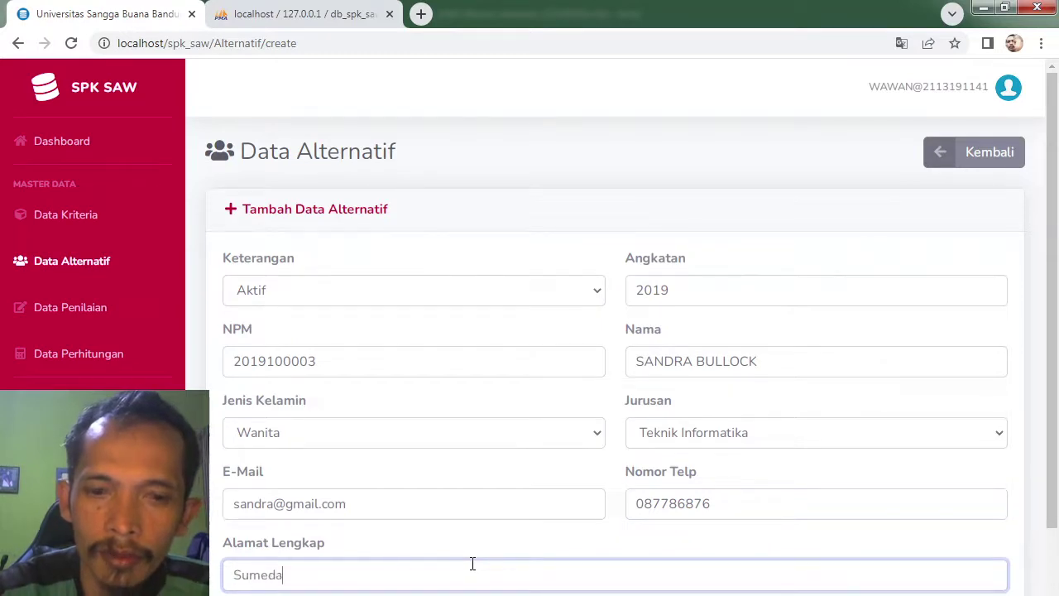
type("ng")
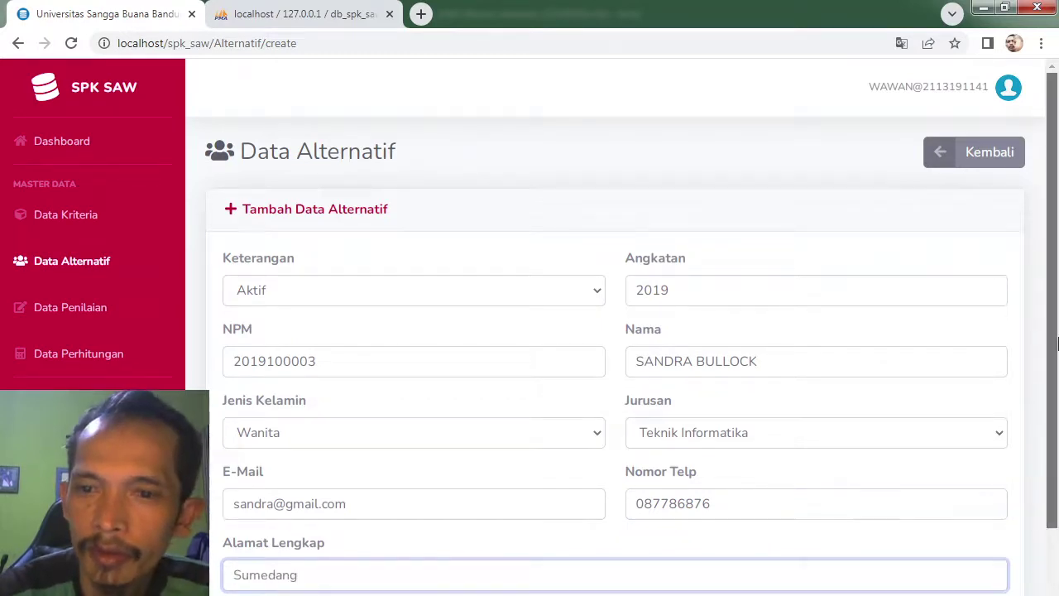
scroll(1034, 395, "down", 1)
left_click(883, 562)
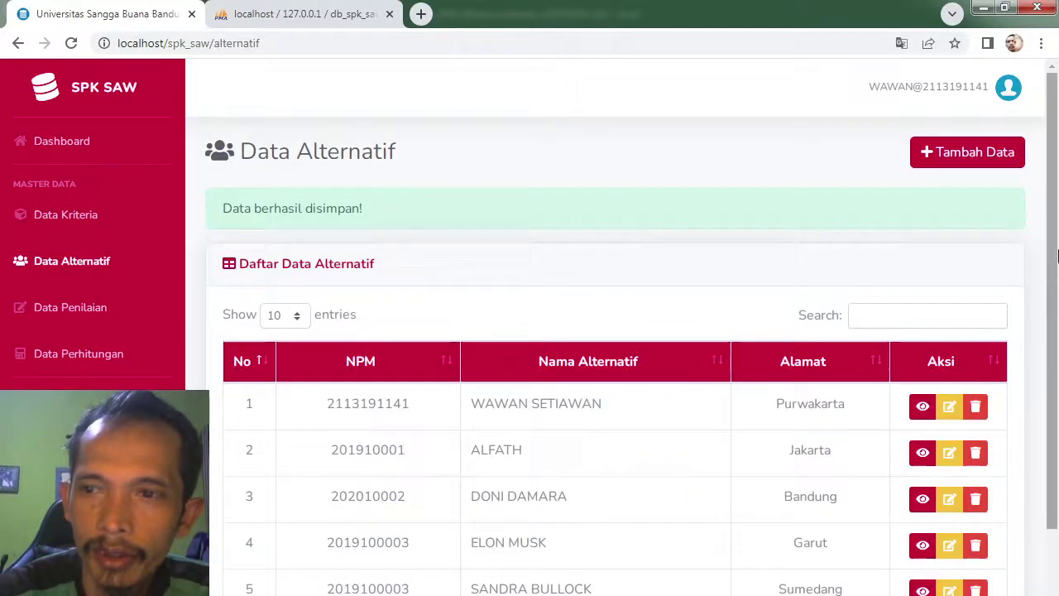
Step: Correct the third alternative's NIM to ten digits by inserting a 0, and save
scroll(1056, 347, "down", 1)
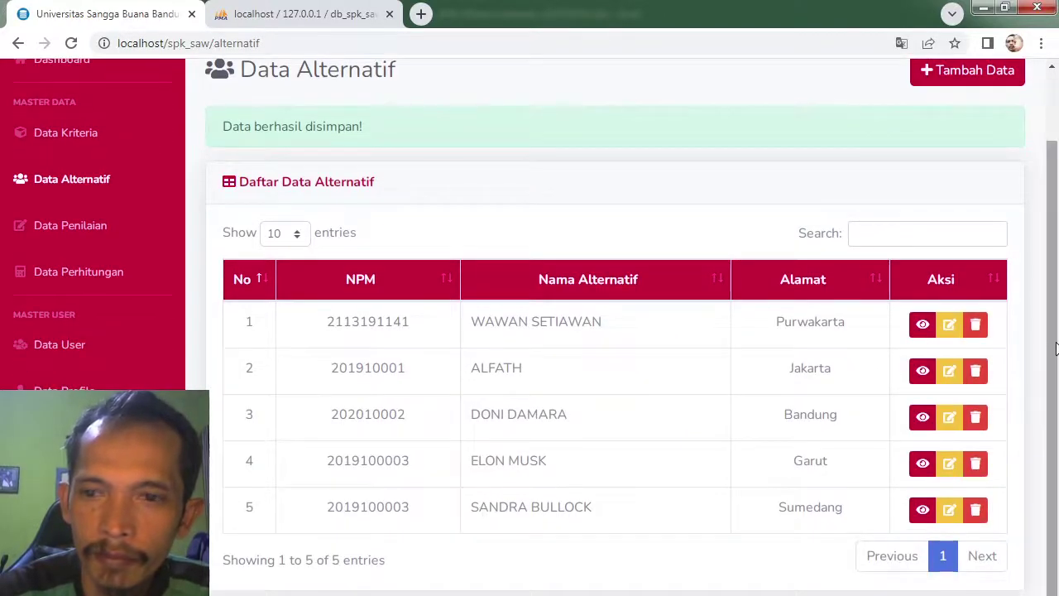
left_click(946, 416)
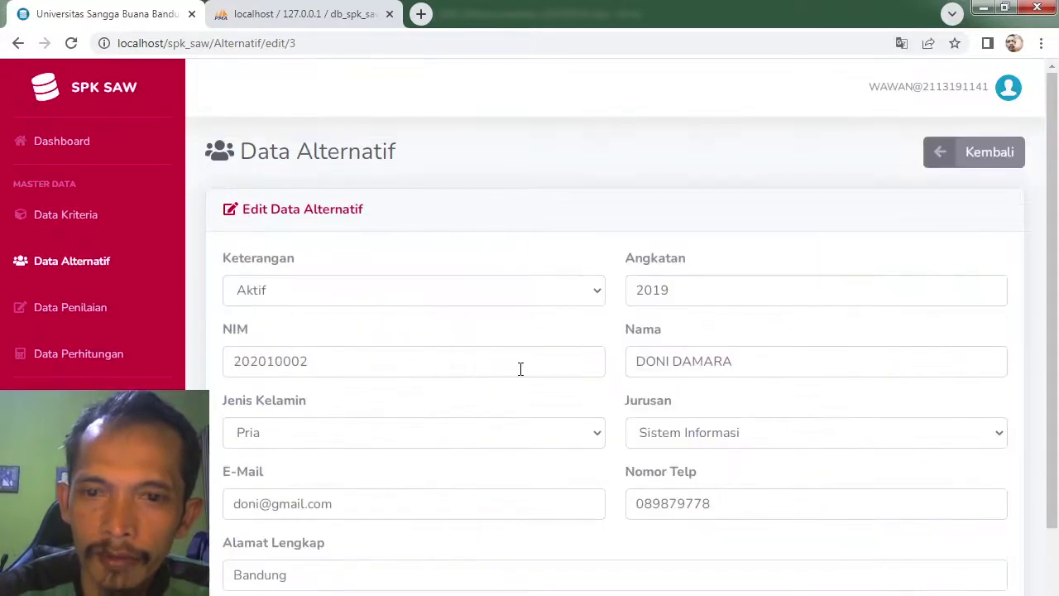
left_click(285, 364)
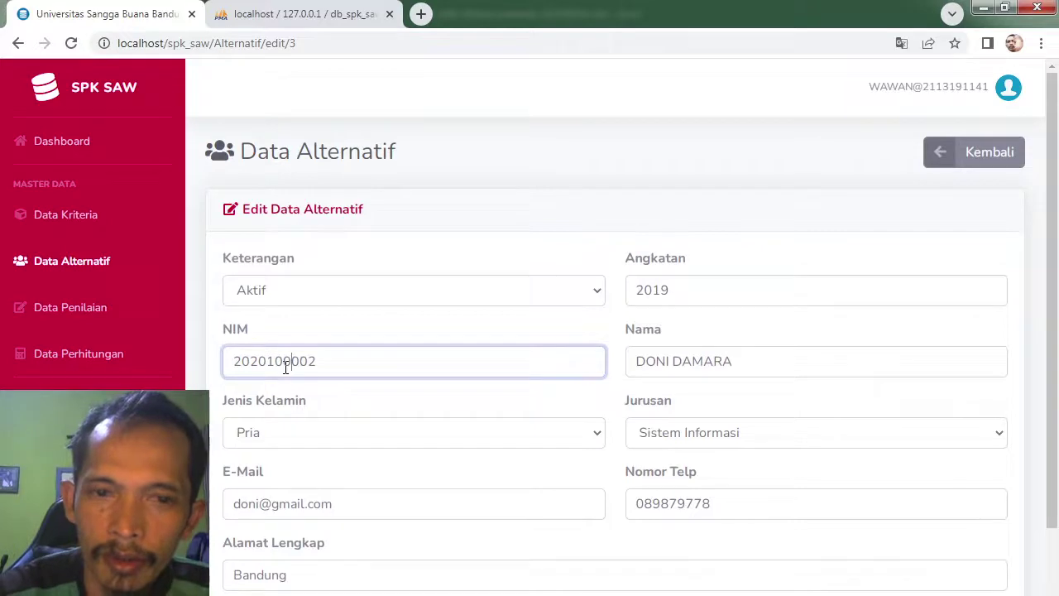
scroll(1049, 439, "down", 1)
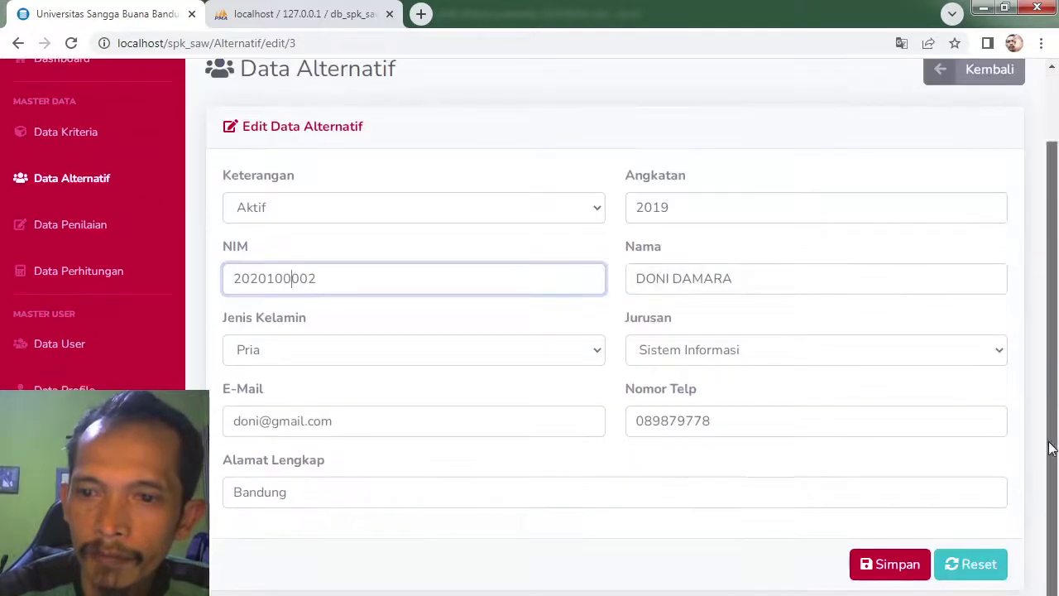
left_click(898, 564)
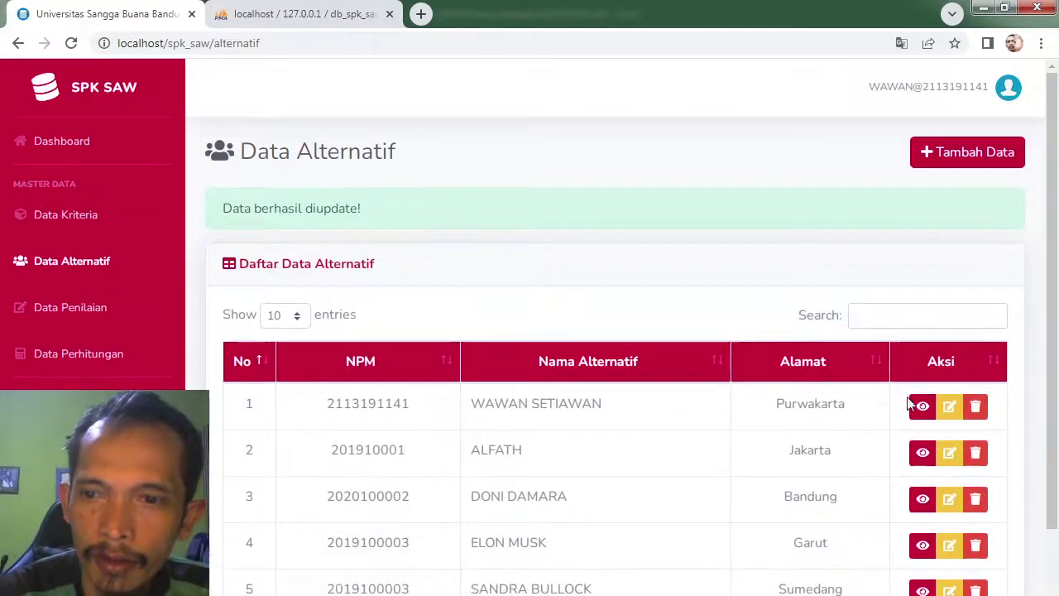
Step: Correct the second alternative's NIM to ten digits the same way and save it
left_click(948, 452)
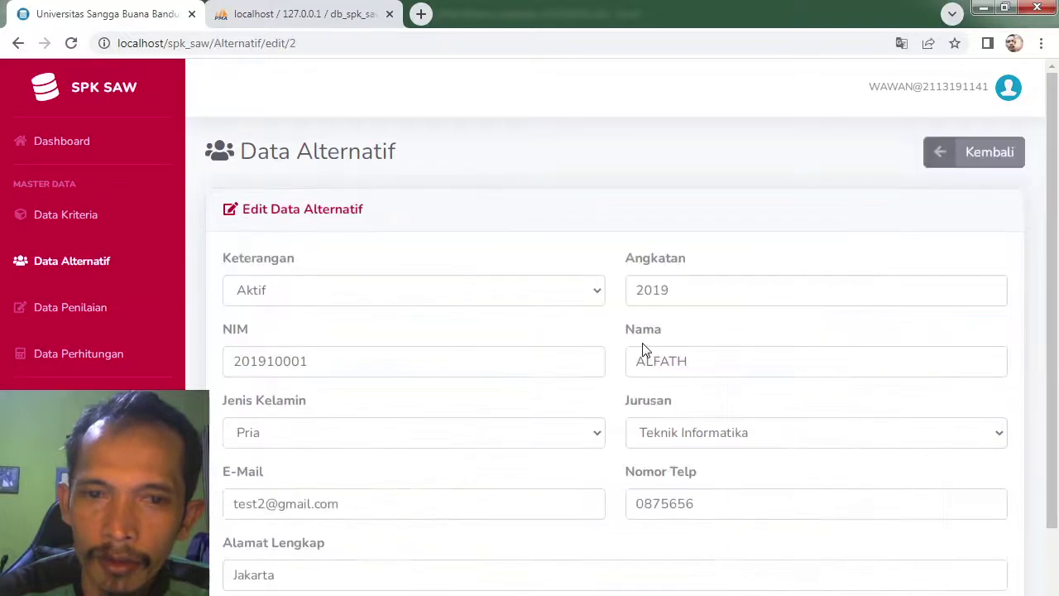
left_click(290, 364)
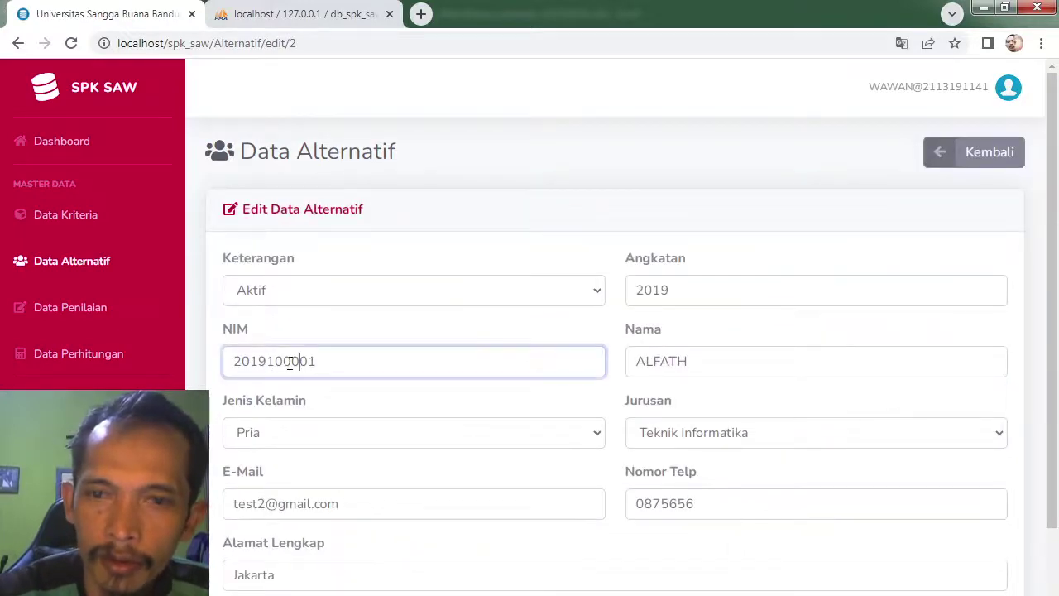
scroll(1051, 213, "down", 2)
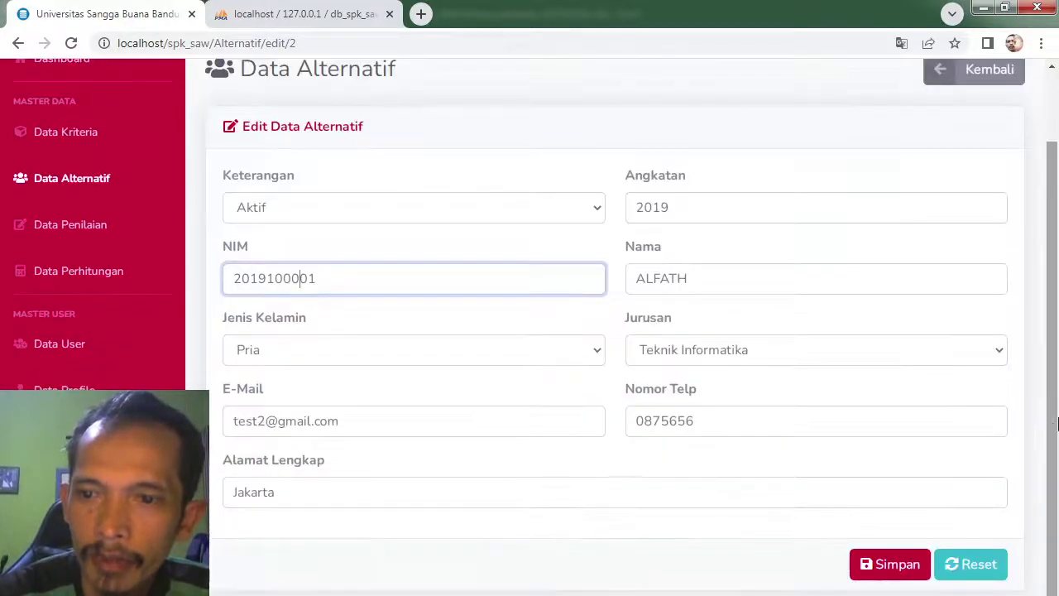
left_click(873, 563)
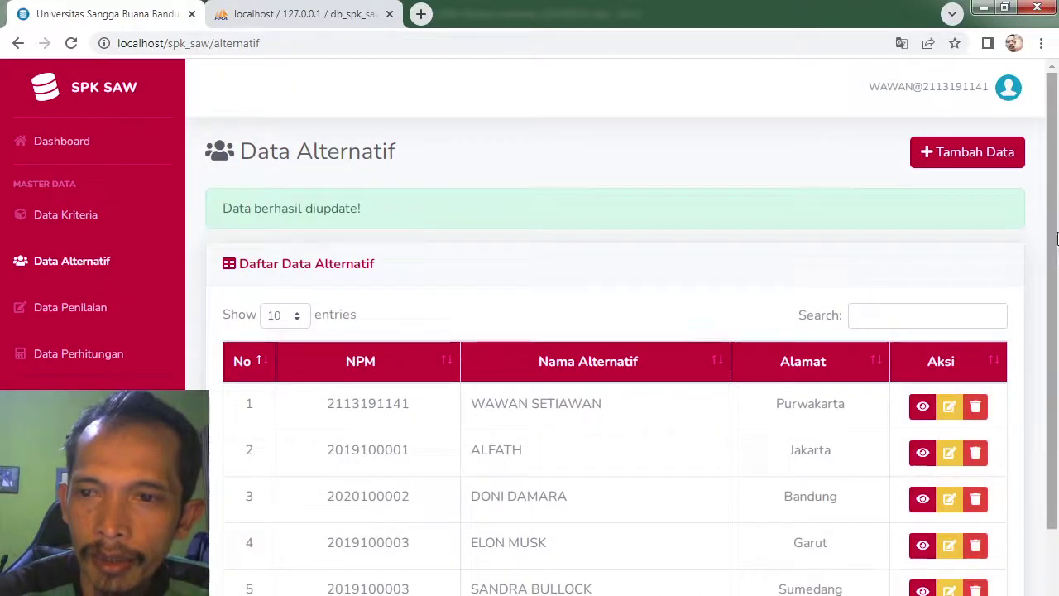
left_click_drag(1055, 239, 1056, 353)
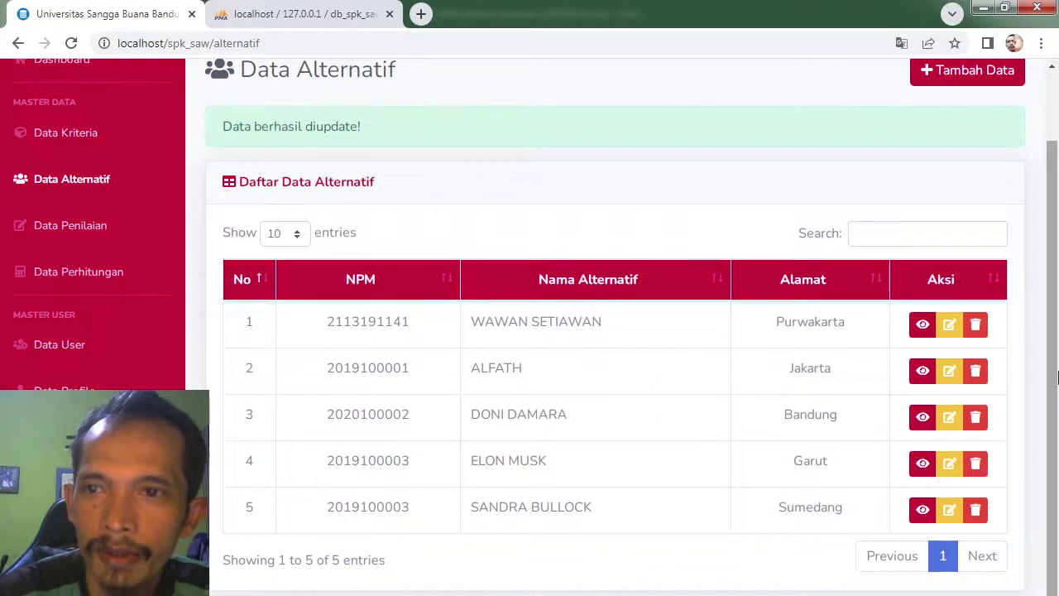
Step: Compare the five alternatives against the Excel SAW sheet, then go to the Data Penilaian page
left_click_drag(1056, 374, 1057, 422)
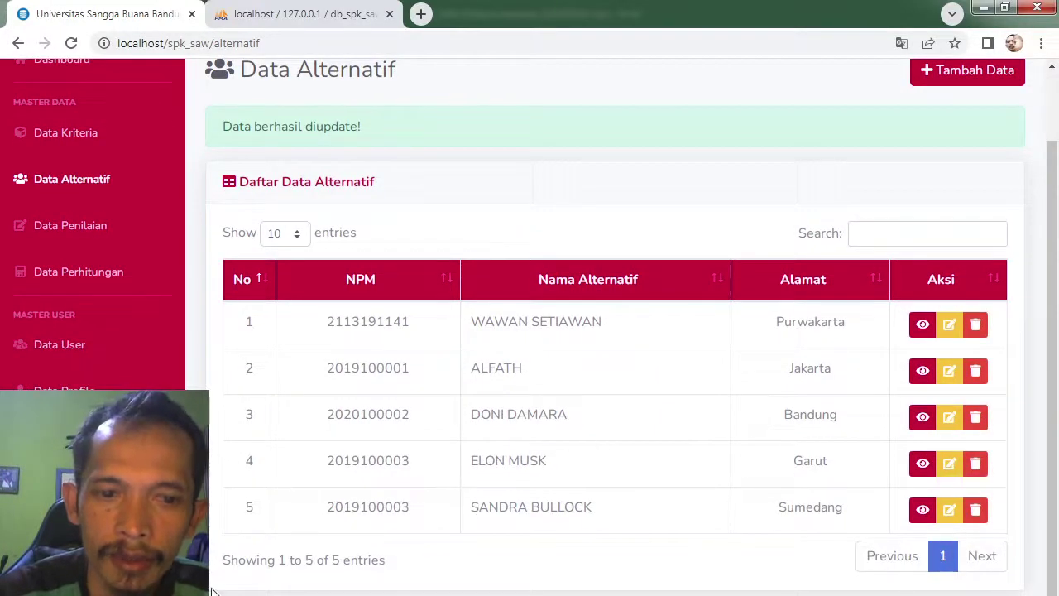
key("alt+Tab")
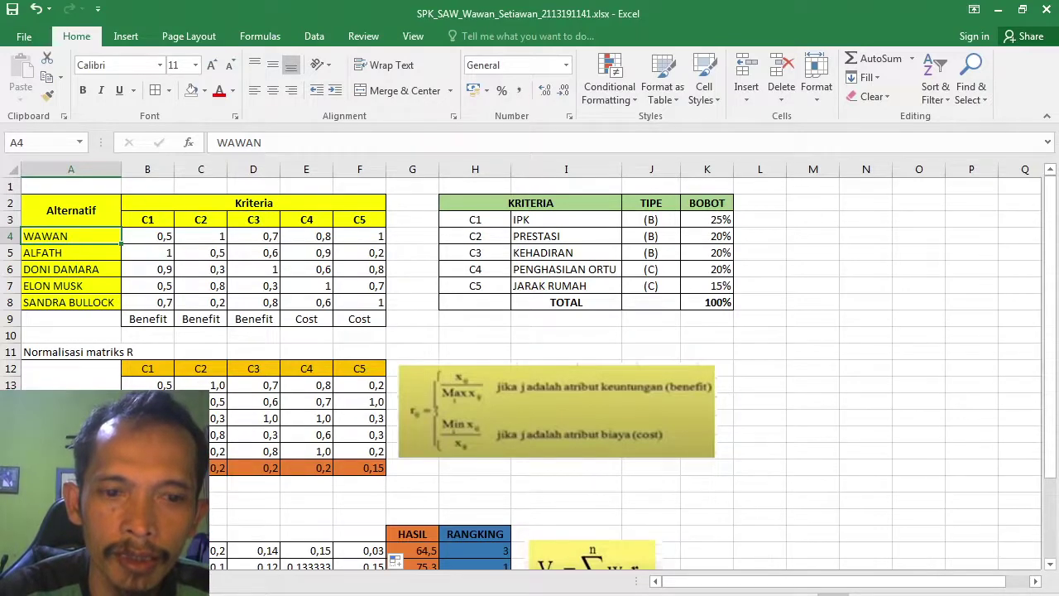
key("alt+Tab")
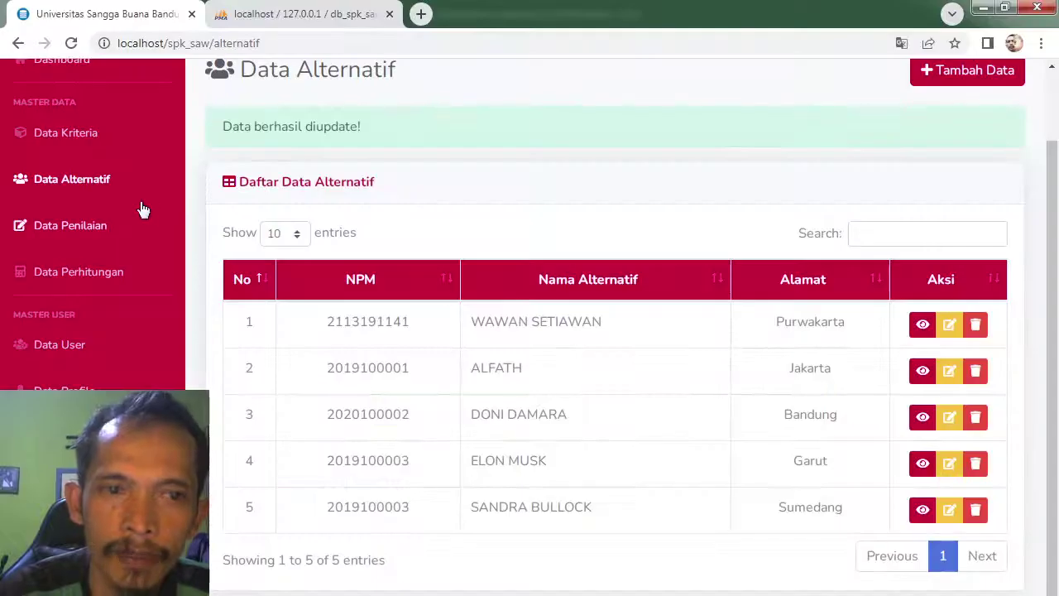
left_click(70, 227)
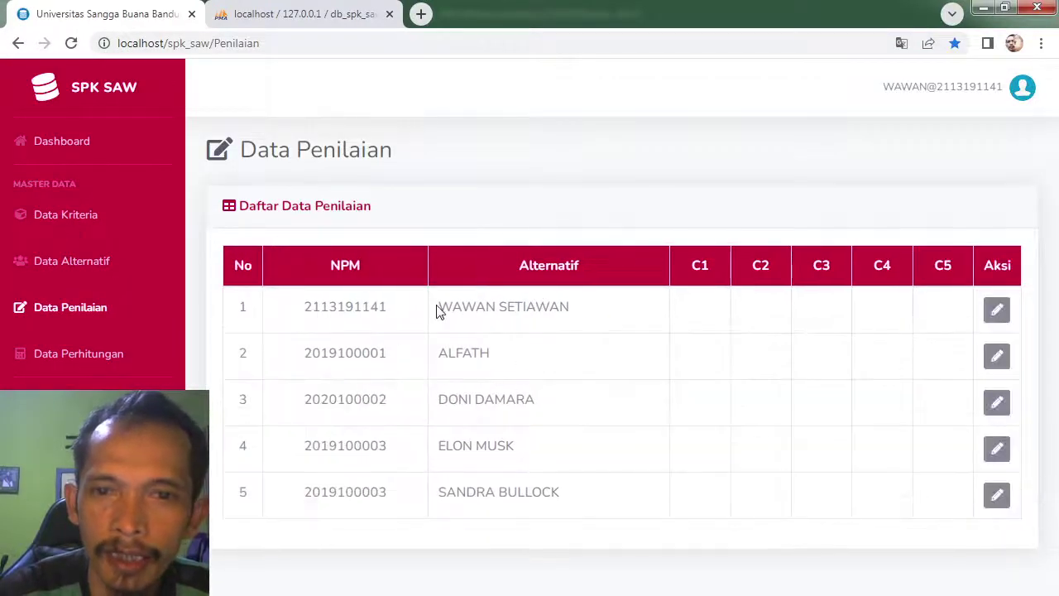
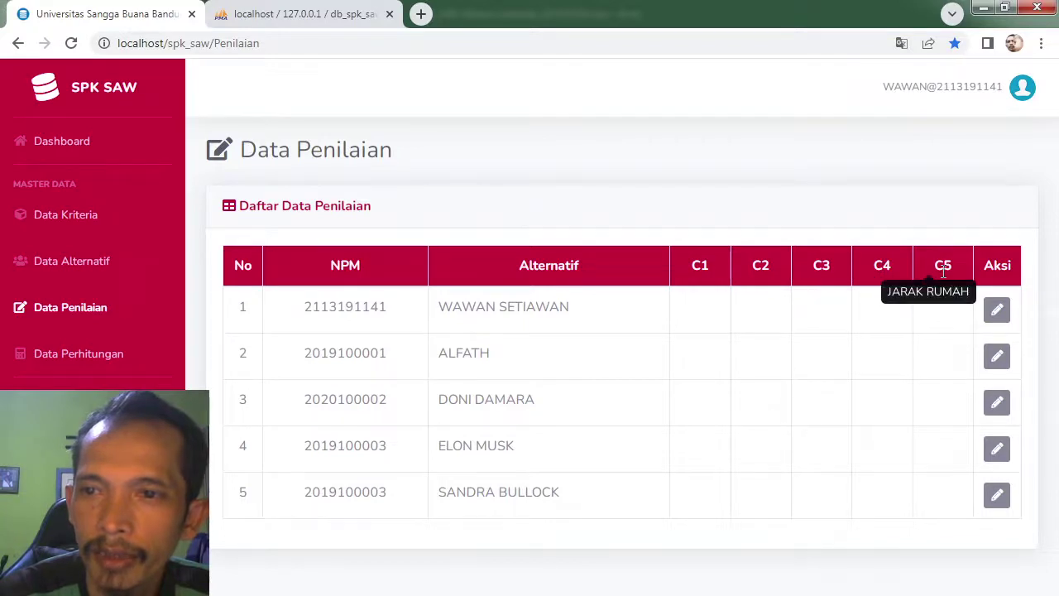
Step: Open the first alternative's scores for editing and read its C1–C4 values in the Excel sheet
left_click(997, 309)
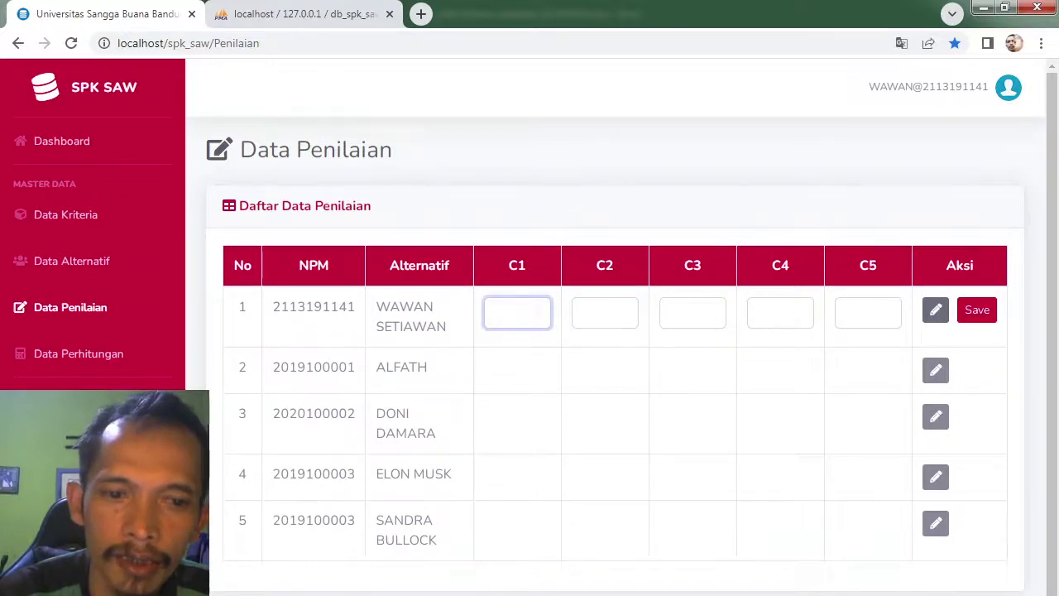
key("alt+Tab")
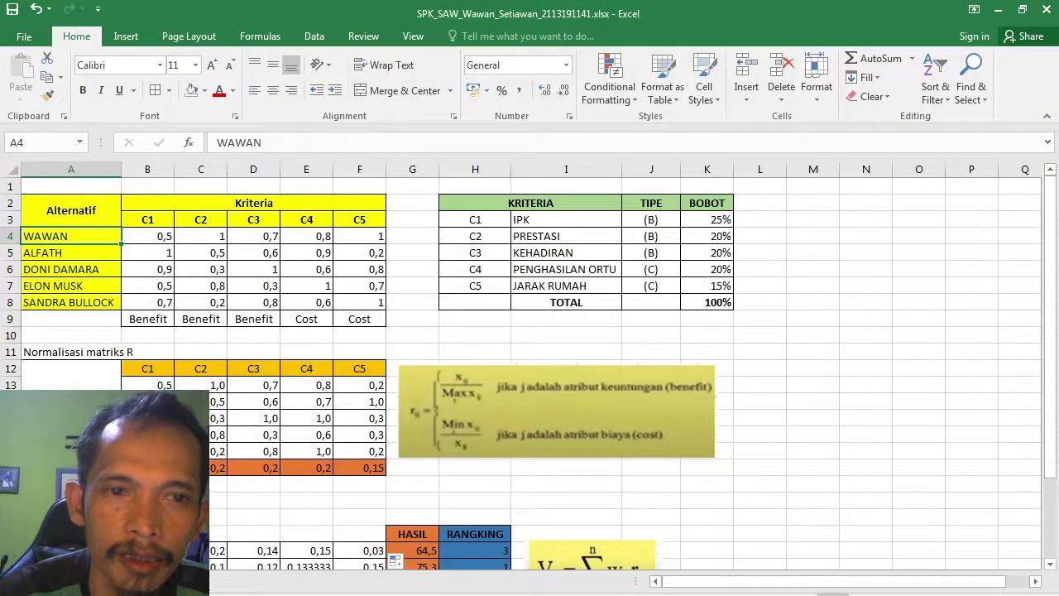
key("alt+Tab")
key("alt+Tab")
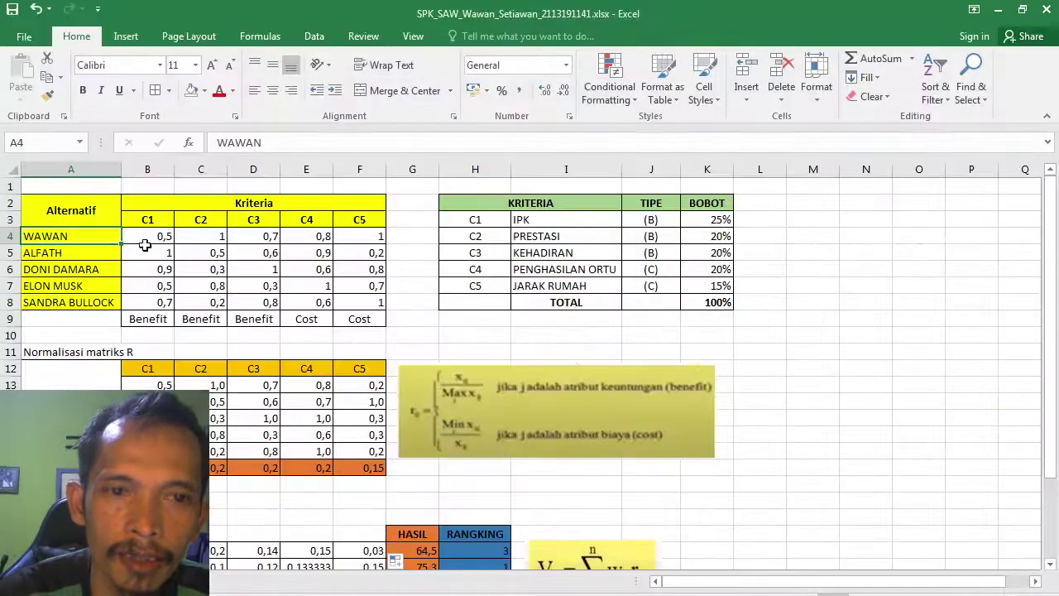
left_click(147, 241)
key("Right")
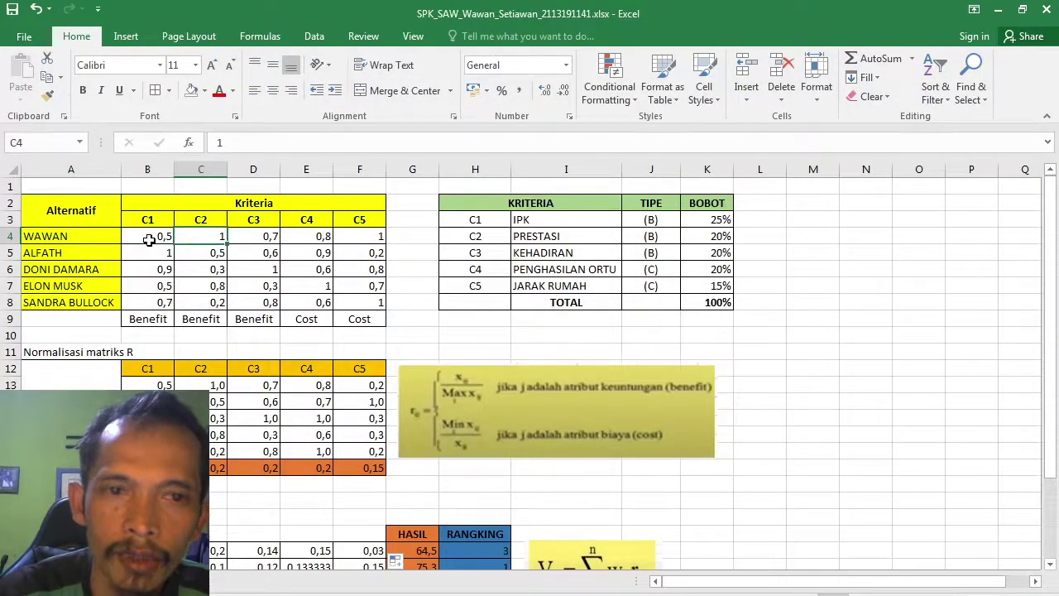
key("Right")
key("Right")
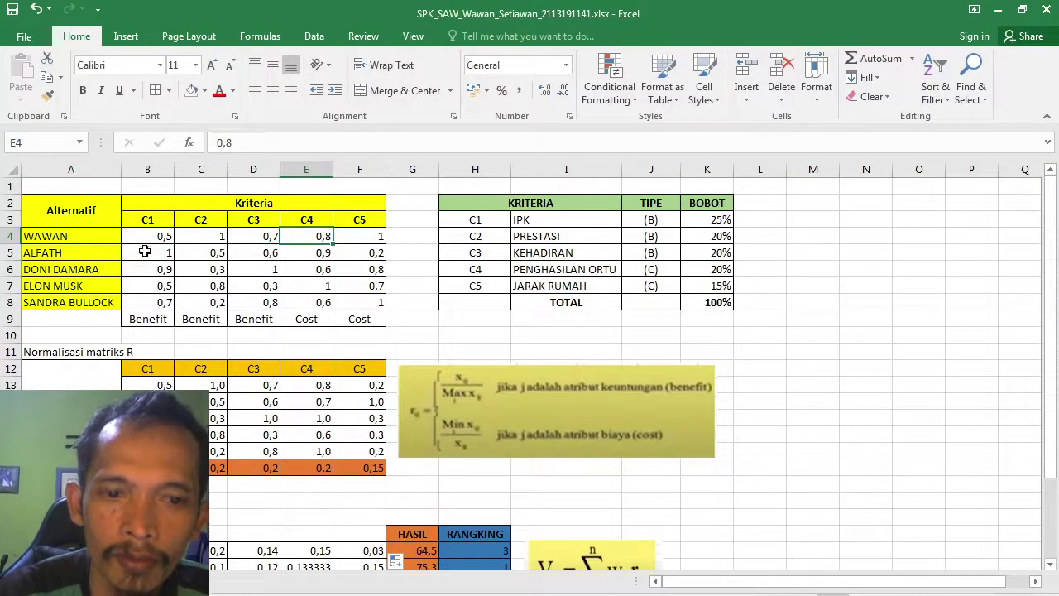
key("alt+Tab")
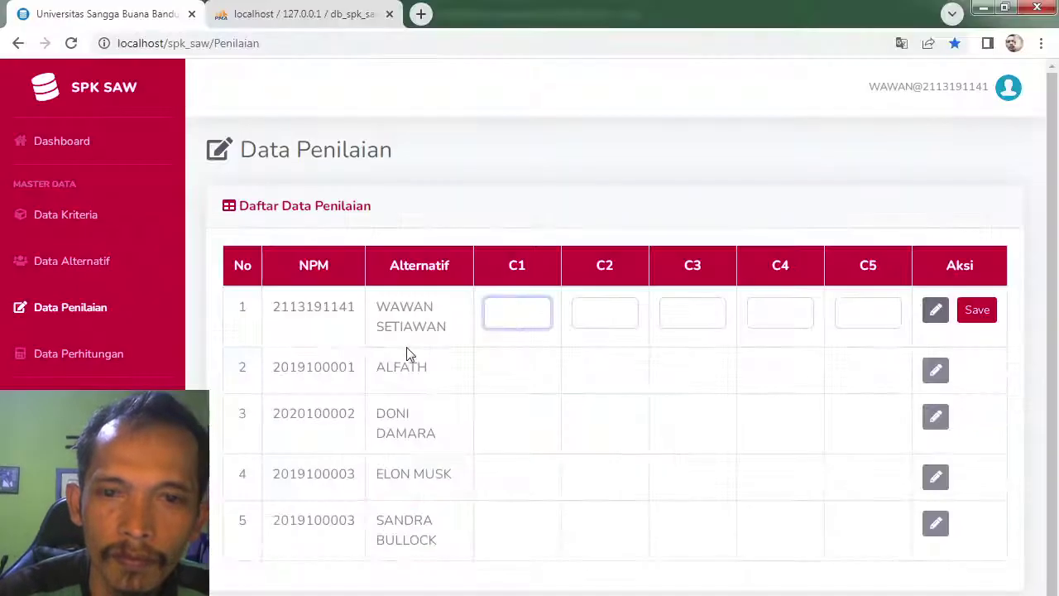
Step: Enter the first alternative's scores 0.5, 1, 0.8, 0.7, 1 and save them
type("0.5")
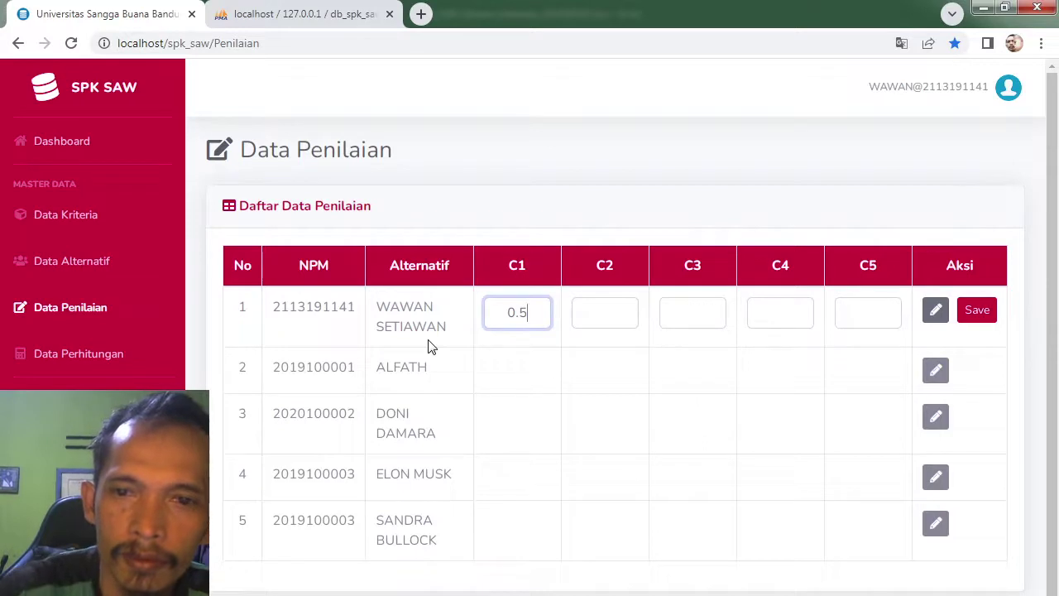
left_click(597, 312)
type("1")
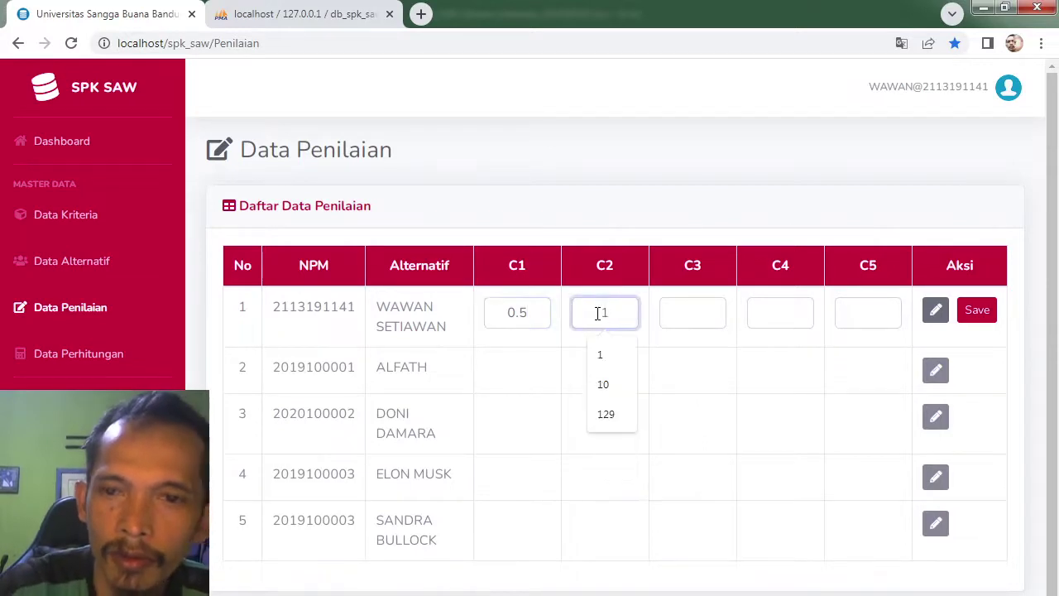
left_click(688, 306)
type("0")
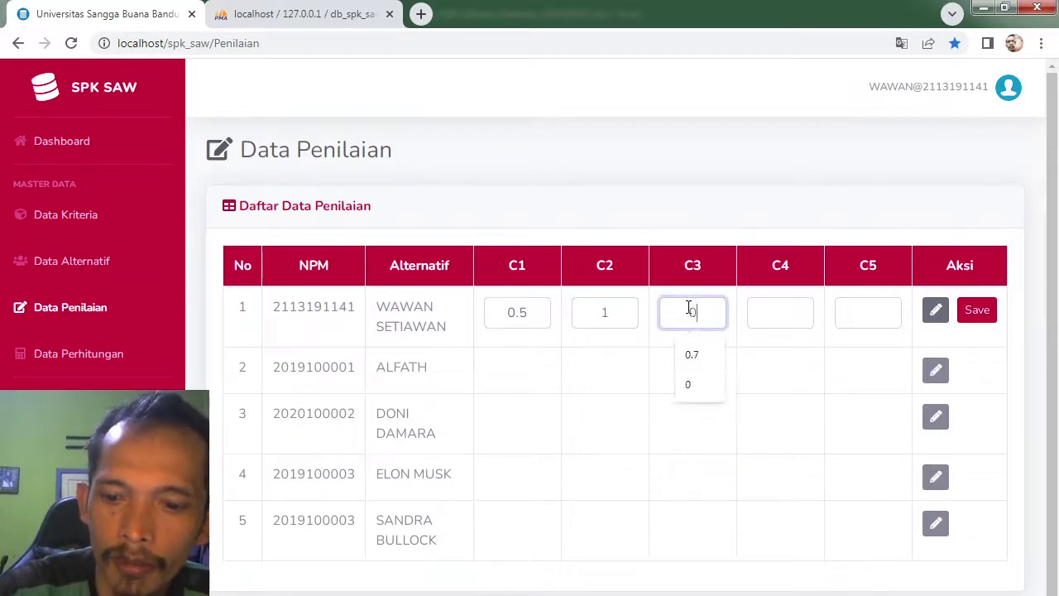
type(".8")
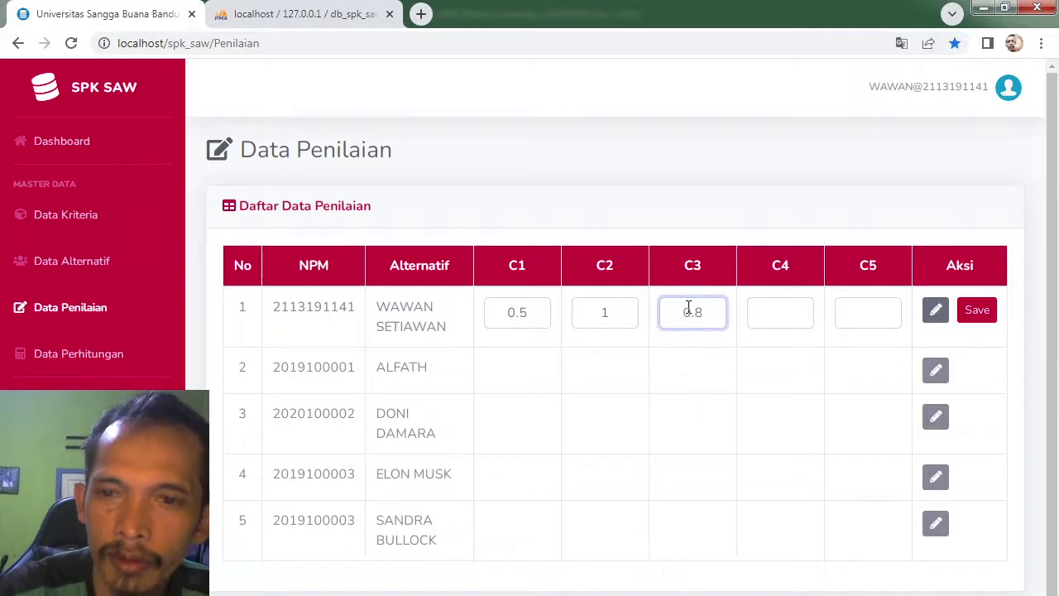
left_click(789, 306)
type("0.7")
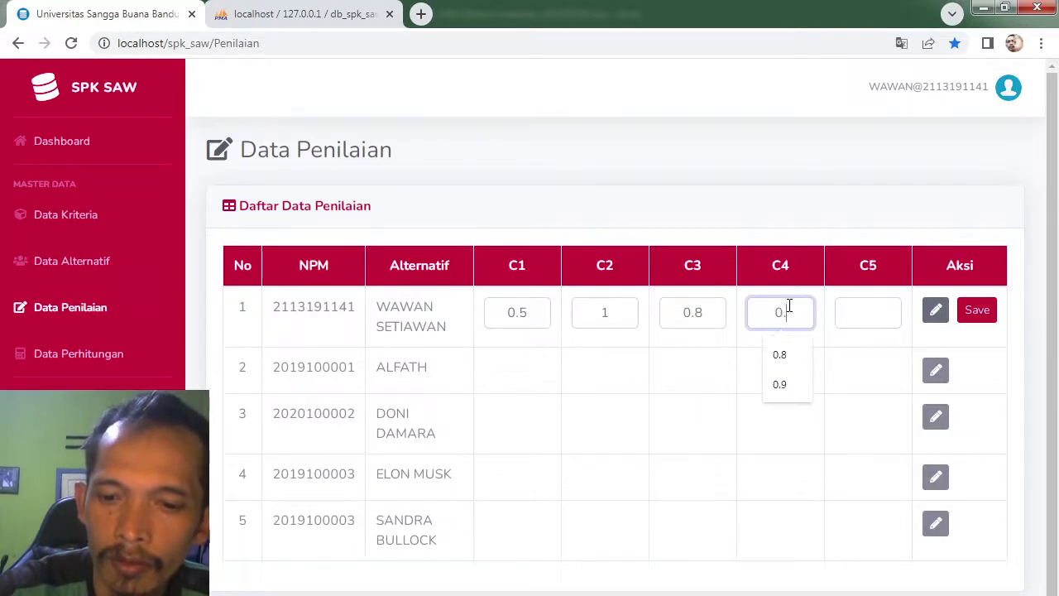
left_click(859, 313)
type("1")
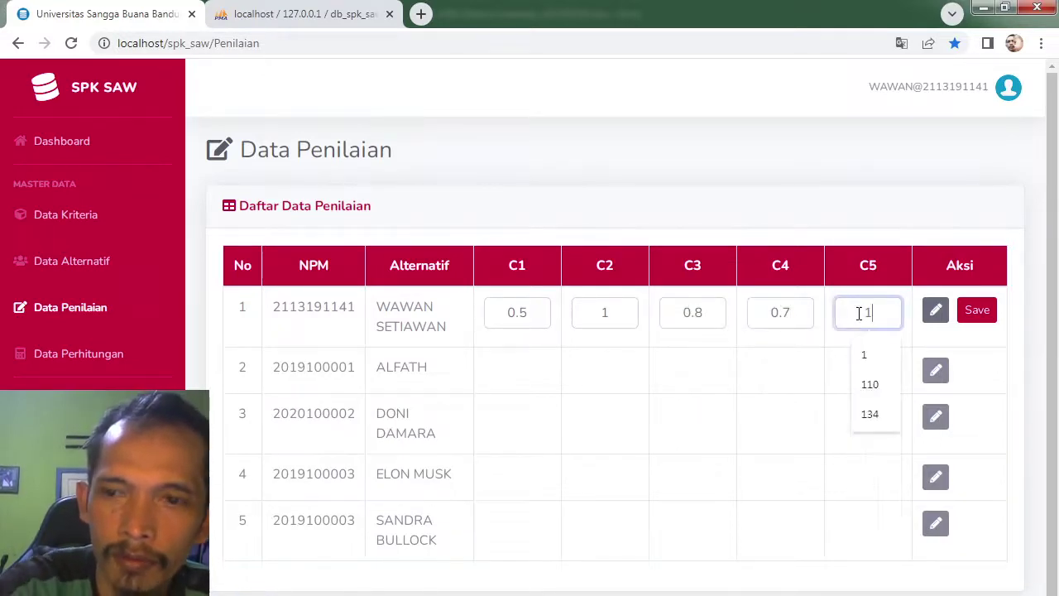
left_click(976, 309)
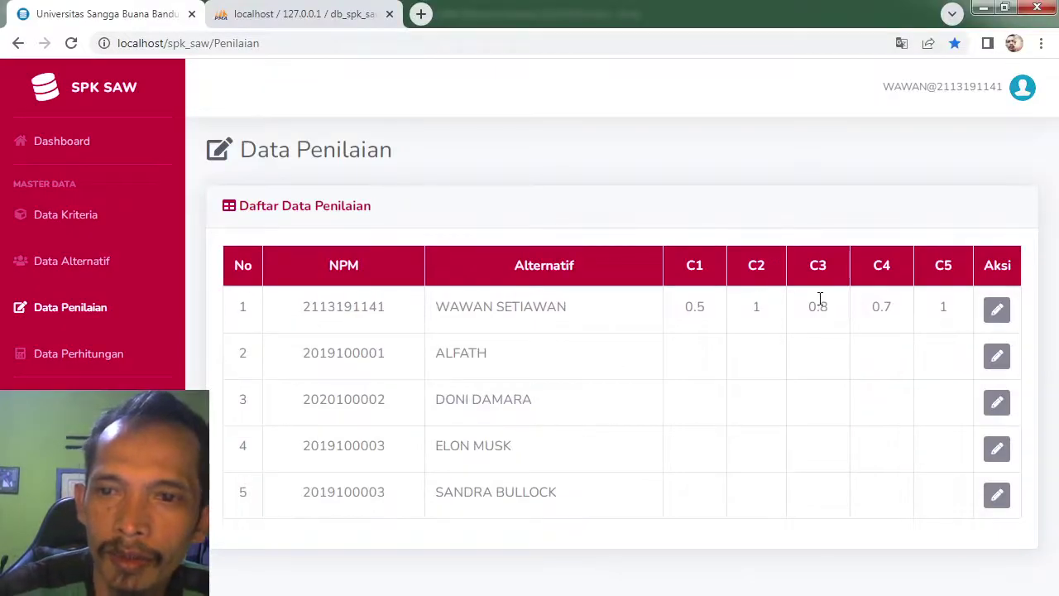
Step: Correct the first alternative's C3 to 0.7 and C4 to 0.8, and save
left_click(998, 310)
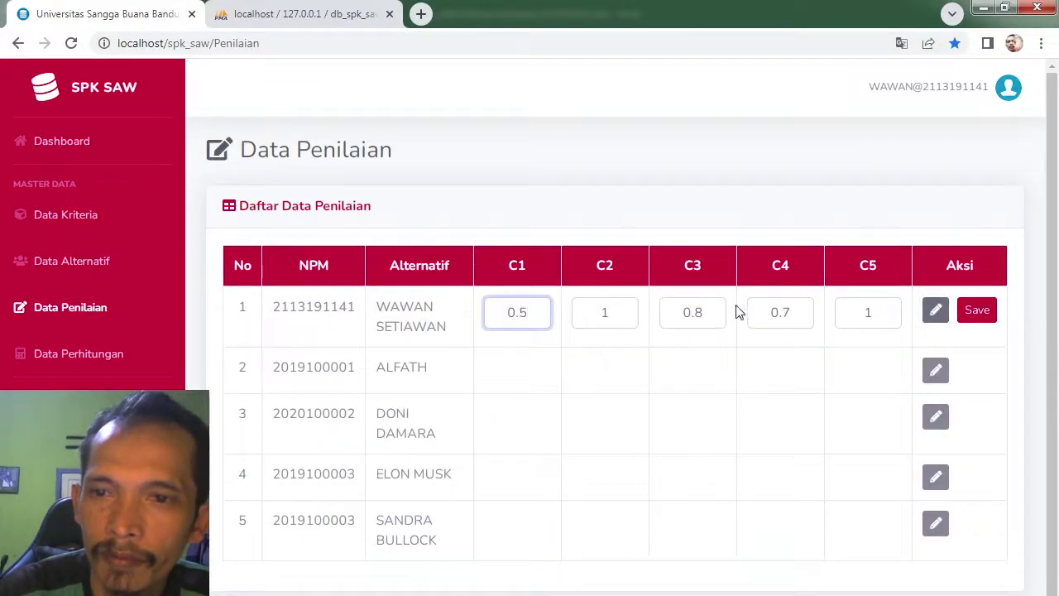
left_click(703, 309)
key("BackSpace")
type("7")
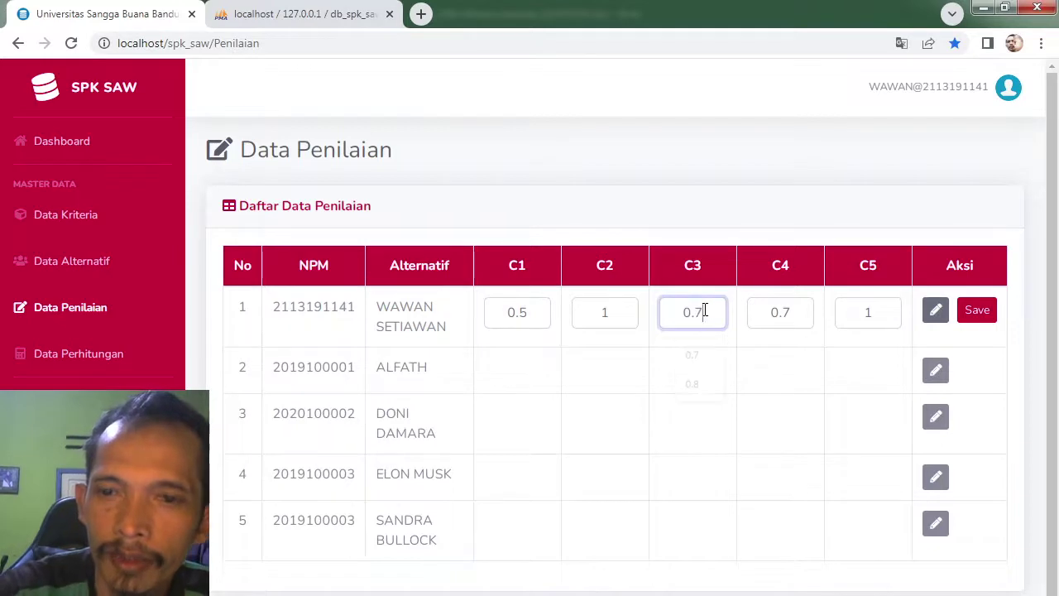
left_click(794, 318)
key("BackSpace")
type("8")
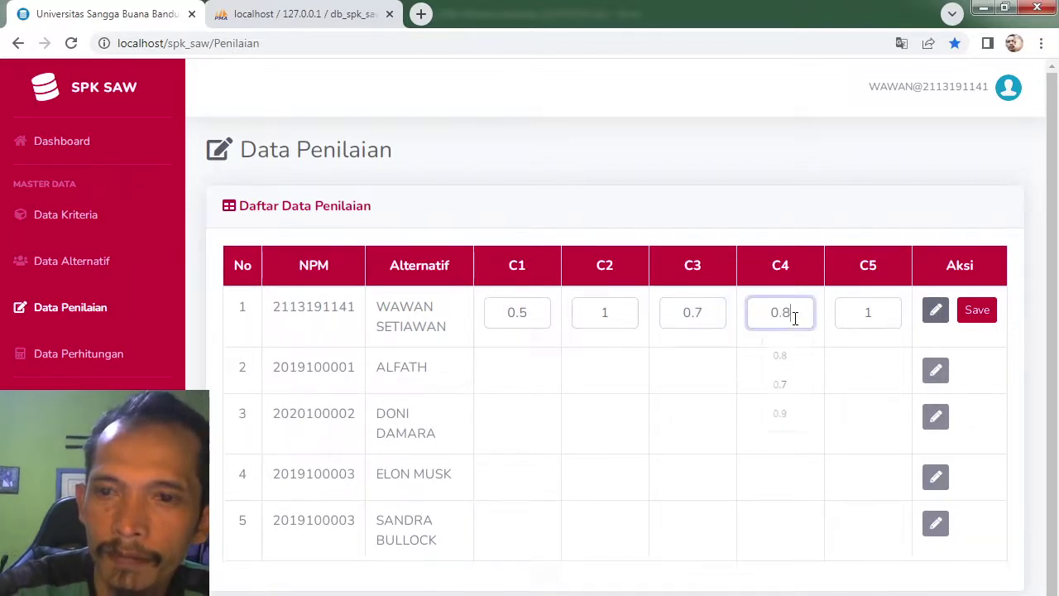
left_click(991, 313)
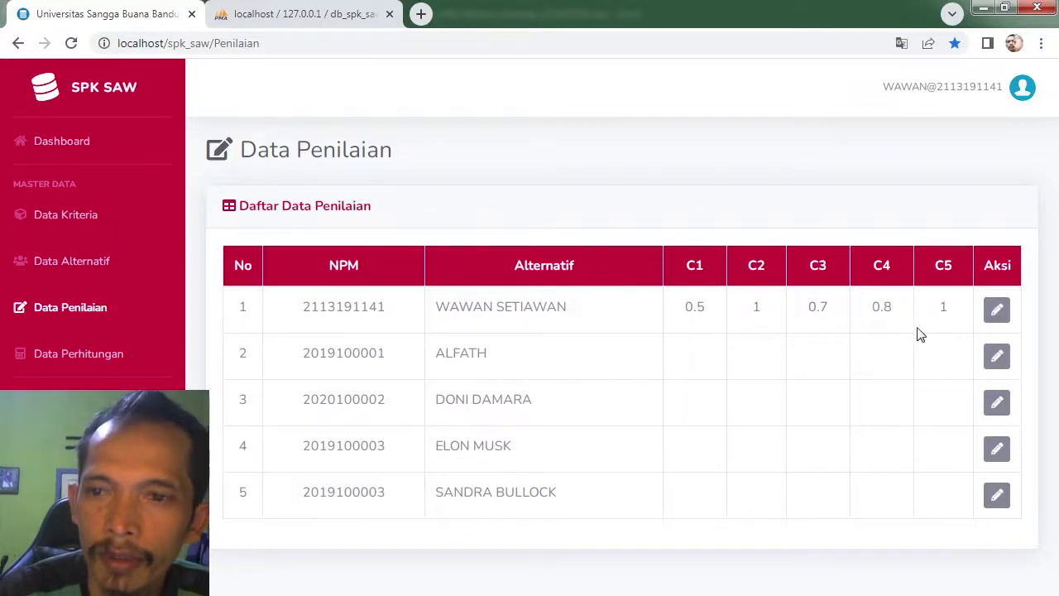
Step: Edit the second alternative, entering 1, 0.5 and 0.6 for C1–C3 from the Excel sheet
left_click(997, 357)
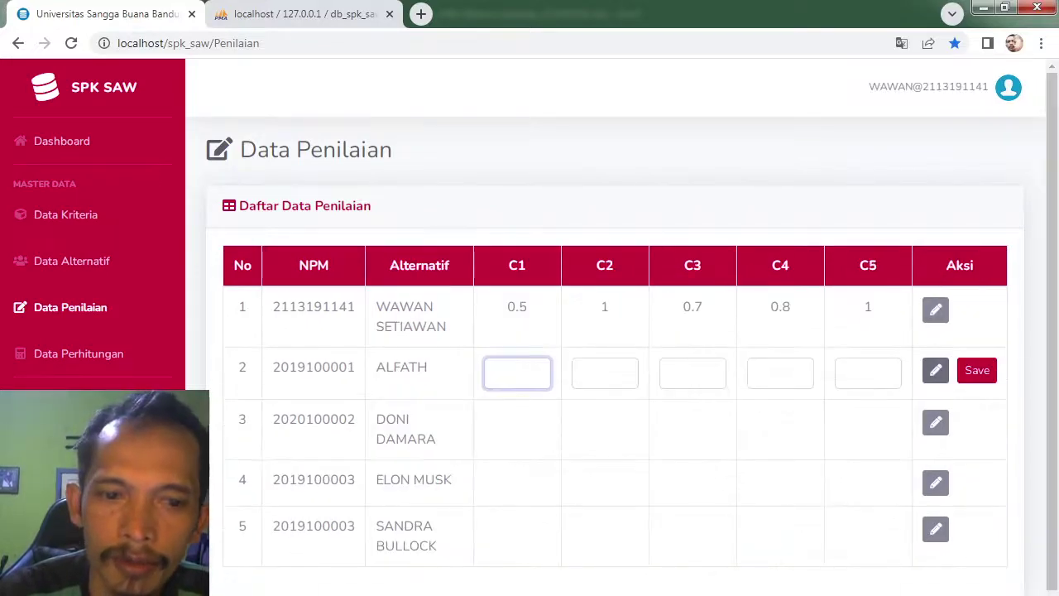
key("alt+Tab")
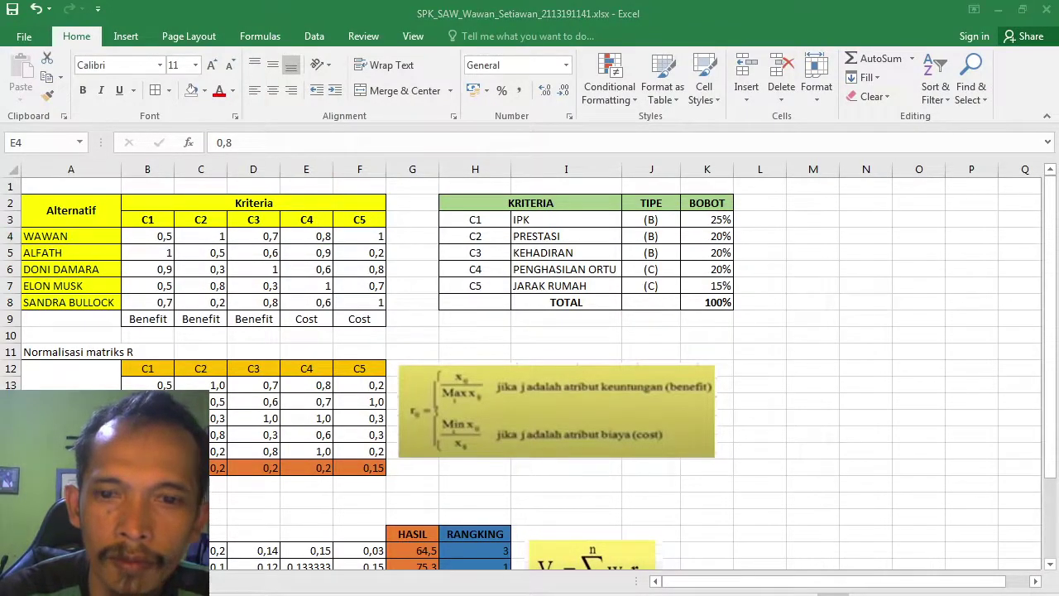
key("alt+Tab")
type("1")
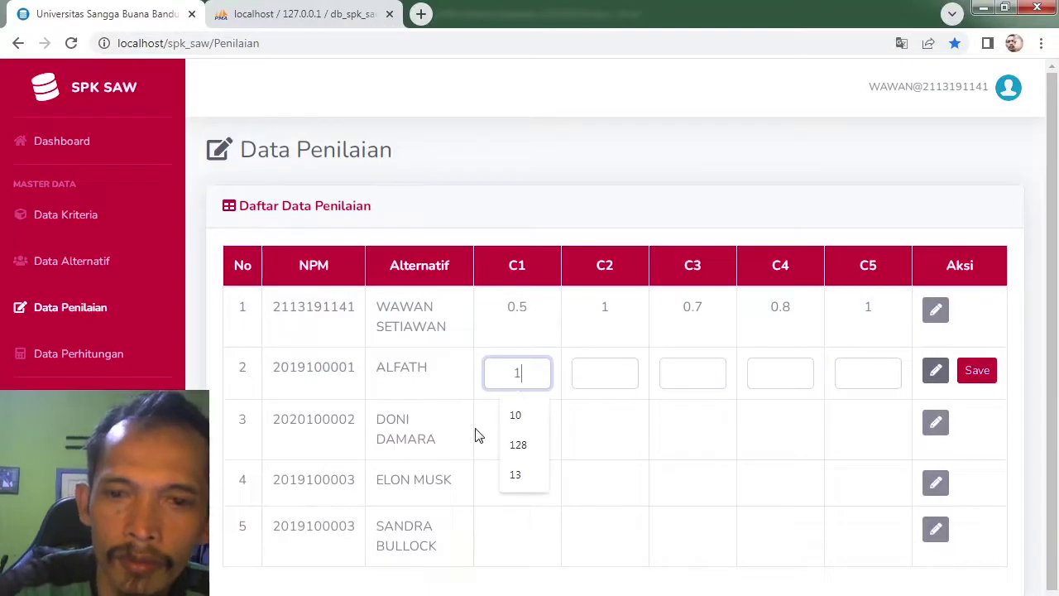
left_click(615, 378)
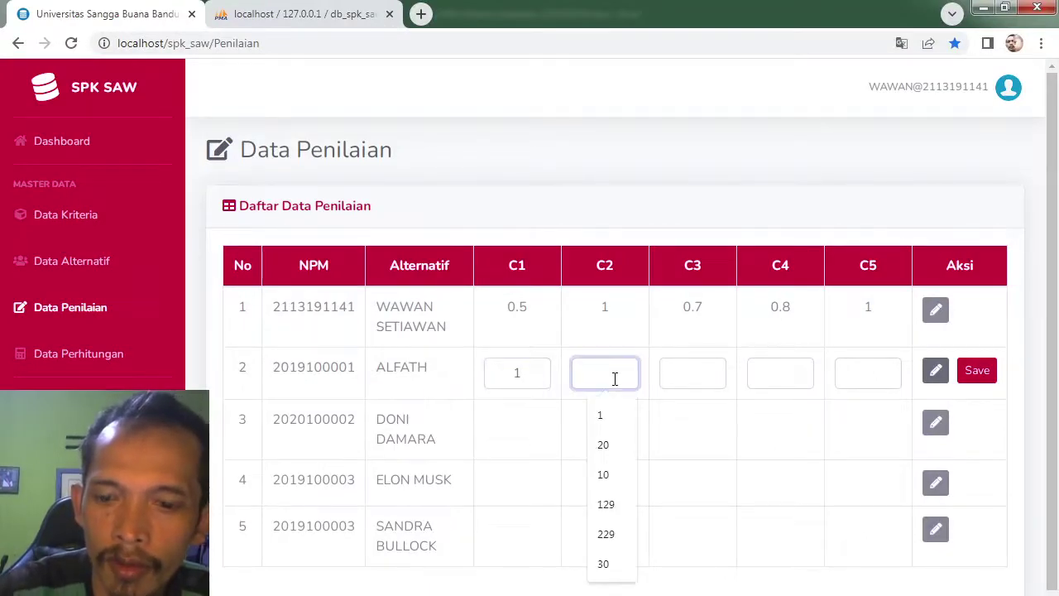
type("0.5")
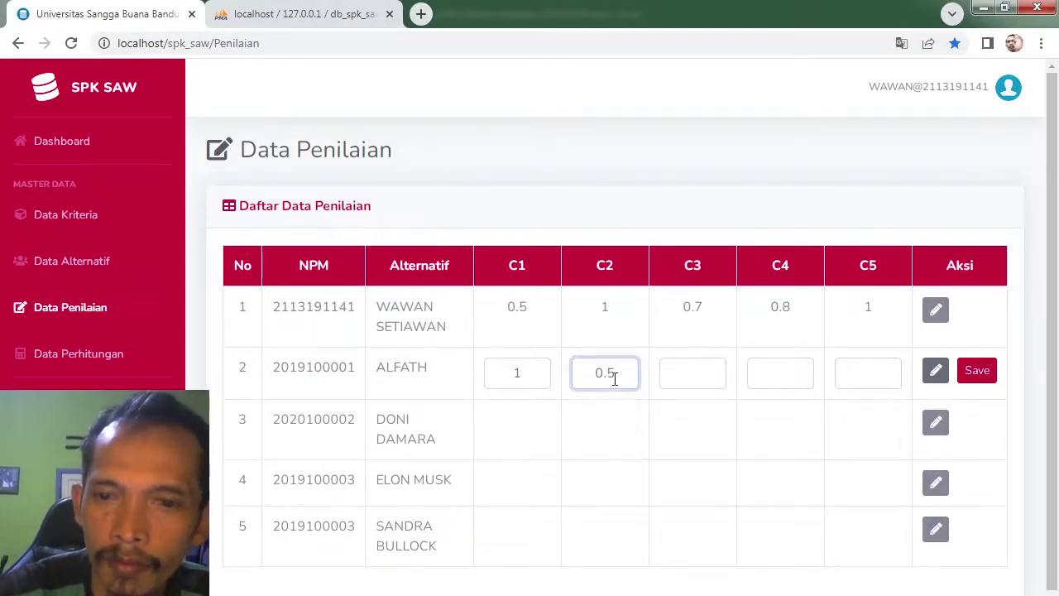
left_click(692, 372)
type("0.")
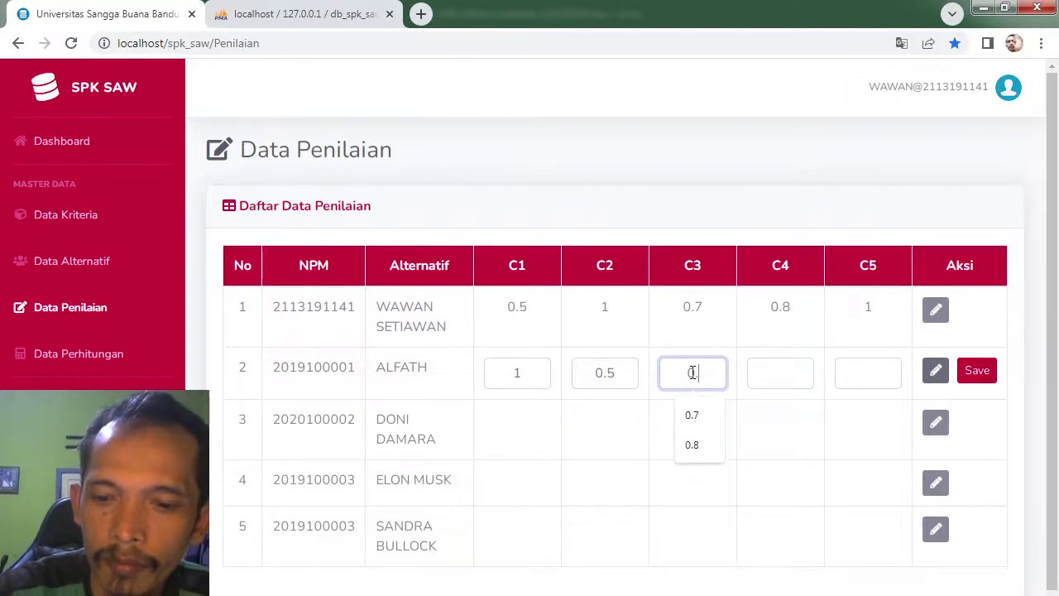
type("6")
left_click(774, 374)
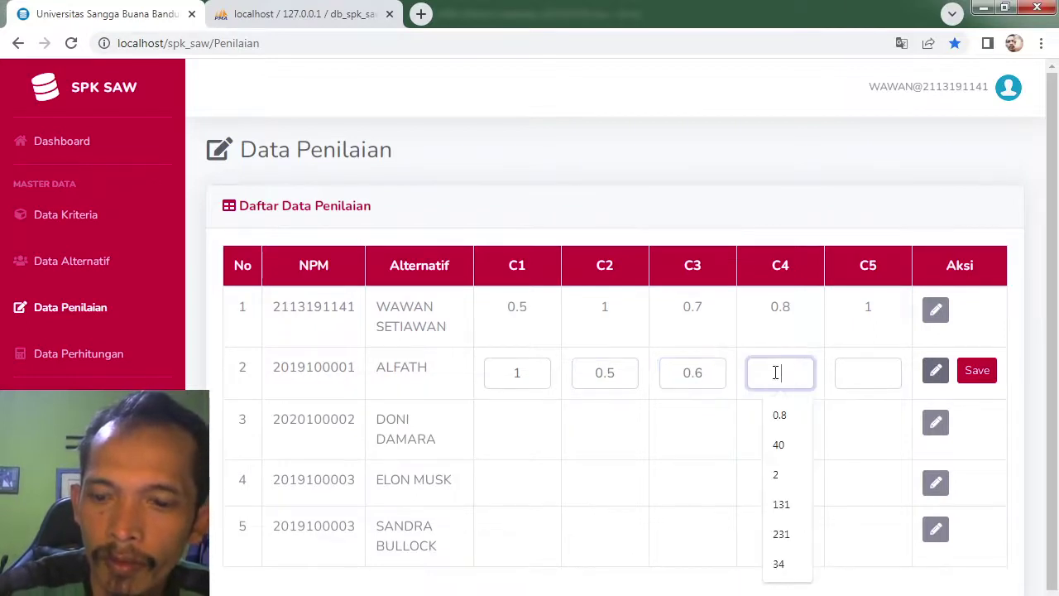
type("0.2")
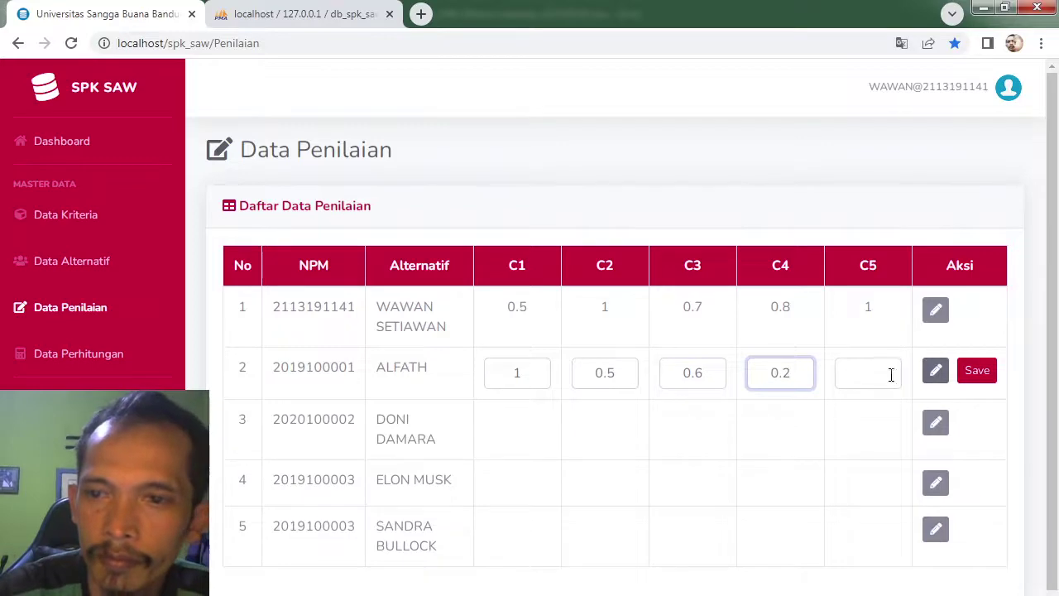
left_click(871, 371)
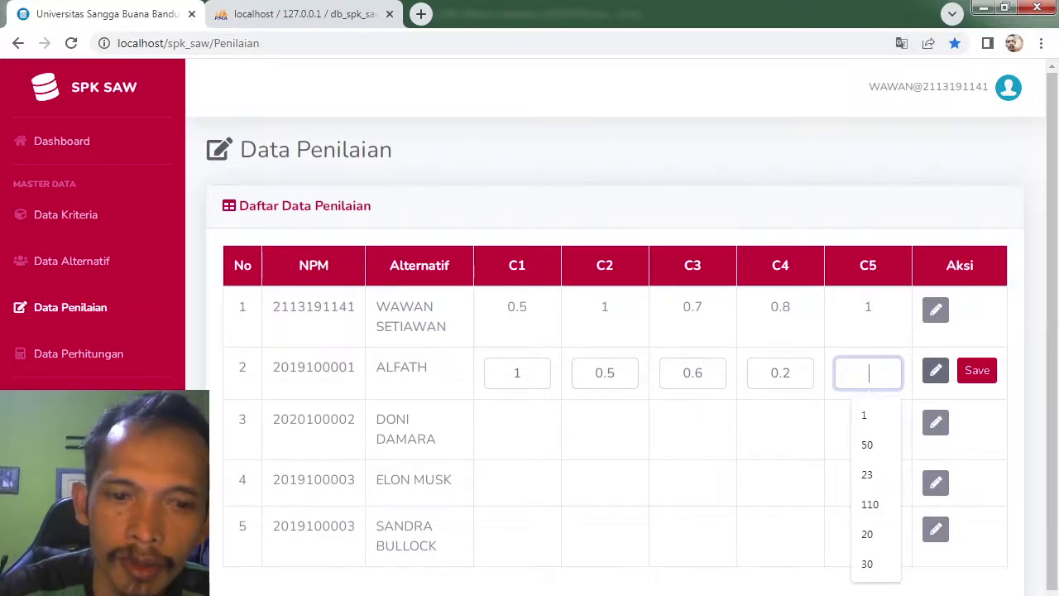
Step: Set the second alternative's C4 to 0.9 and C5 to 0.2 after rechecking Excel, and save
key("alt+Tab")
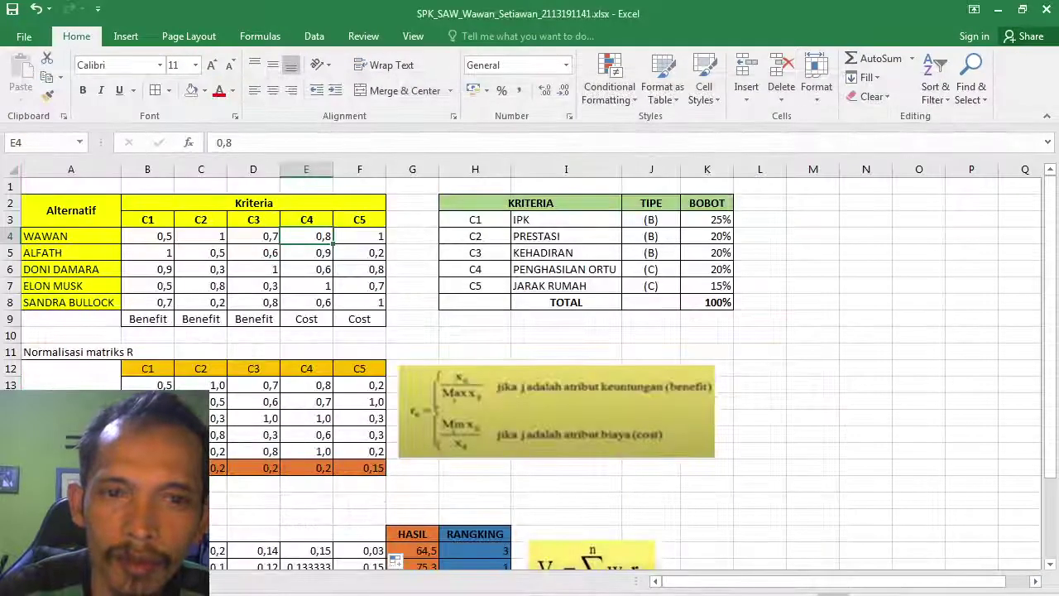
key("alt+Tab")
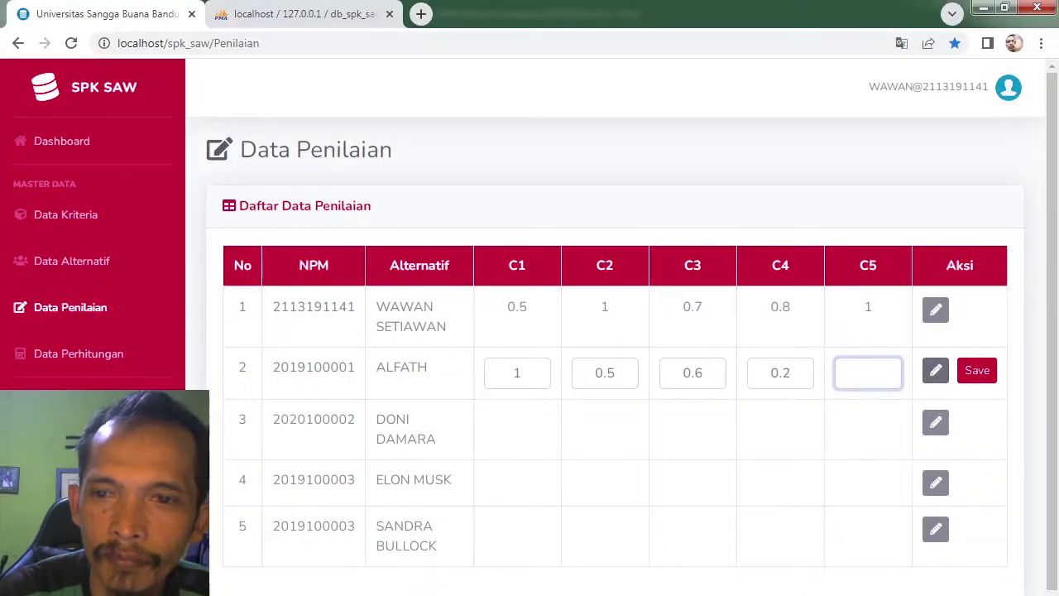
left_click(789, 372)
key("BackSpace")
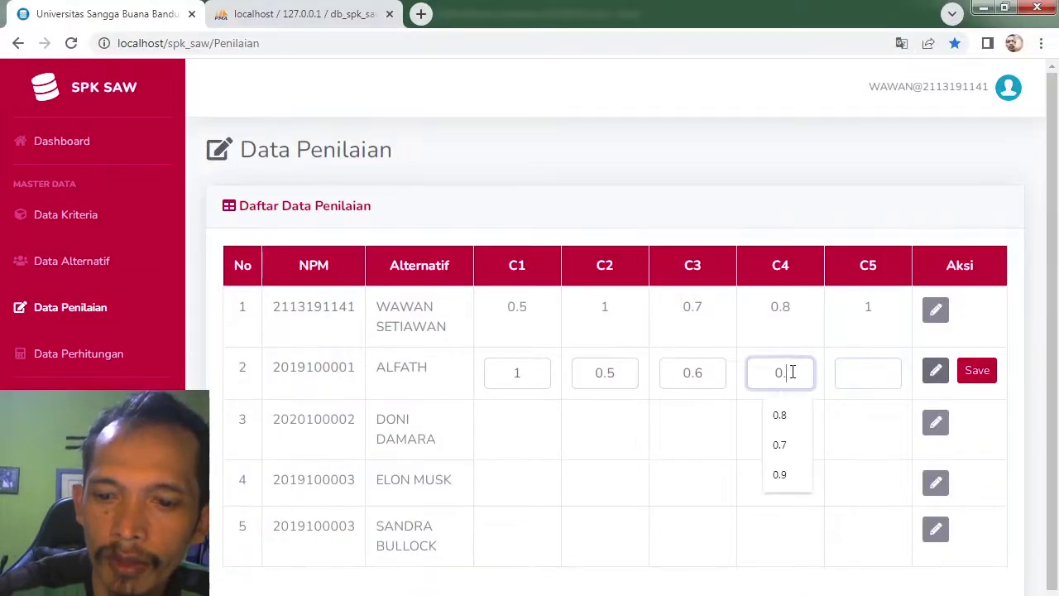
type("9")
left_click(868, 372)
type("0")
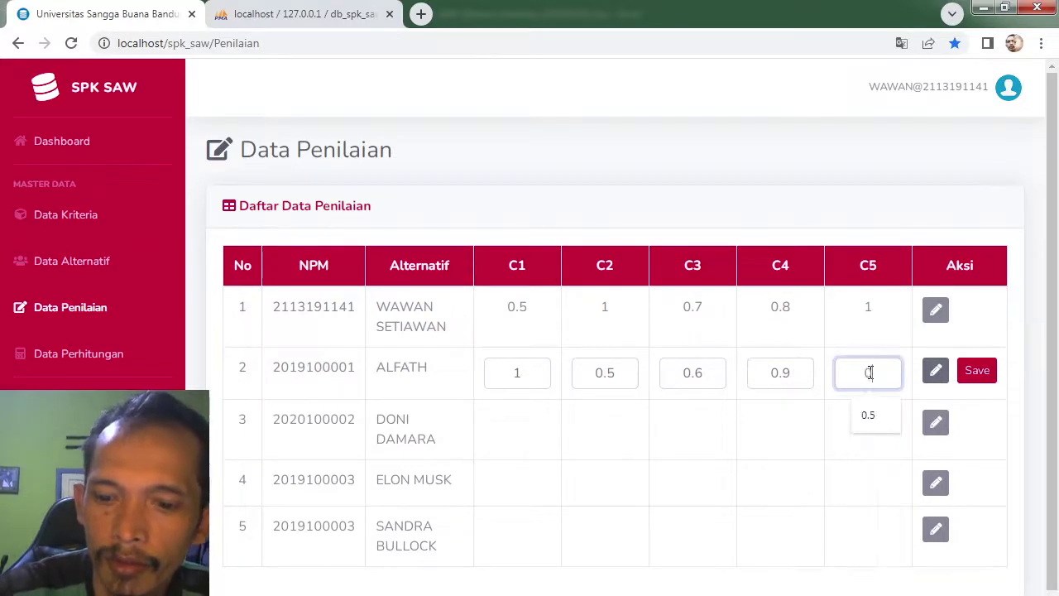
type(".2")
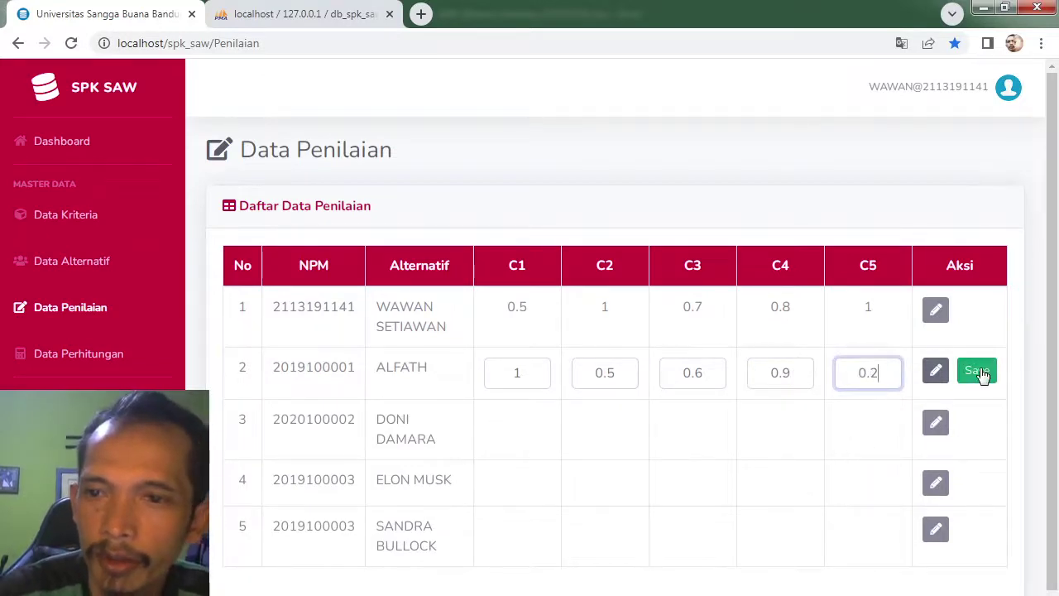
left_click(980, 373)
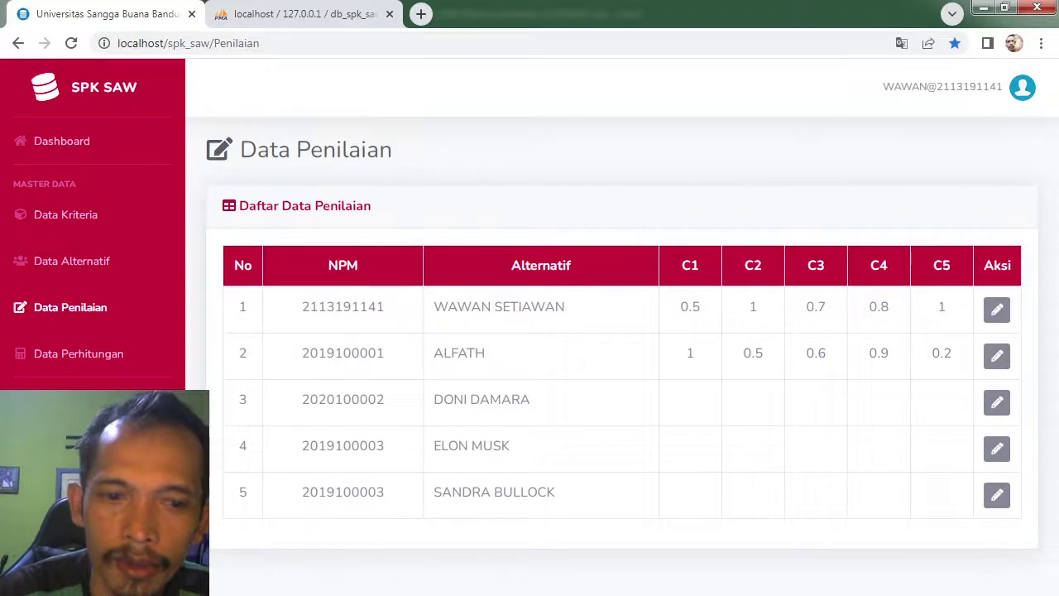
left_click(243, 592)
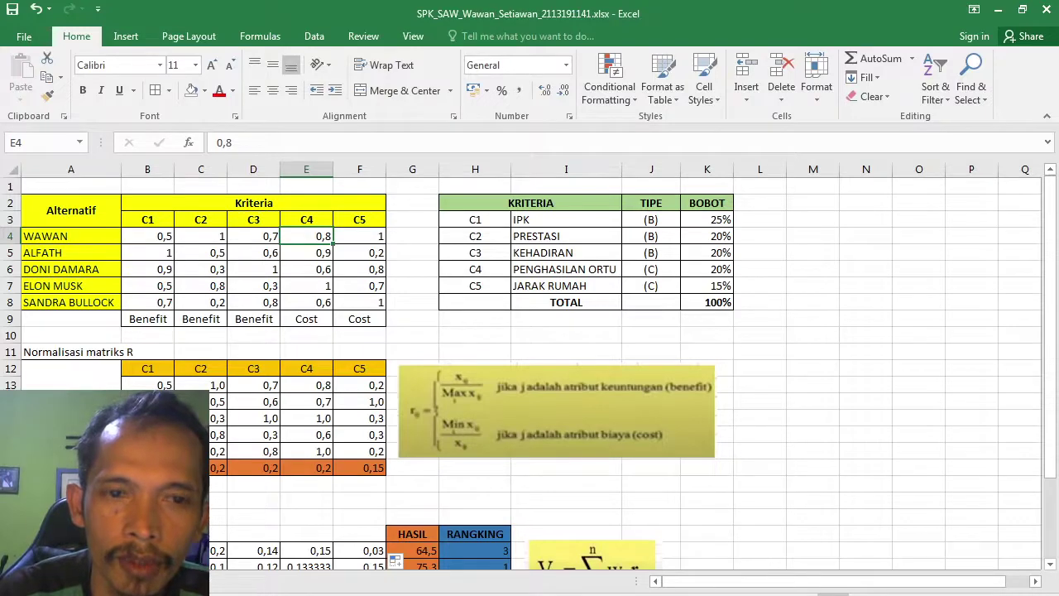
Step: Edit the third alternative, entering 0.9, 0.3 and 1 for C1–C3
key("alt+Tab")
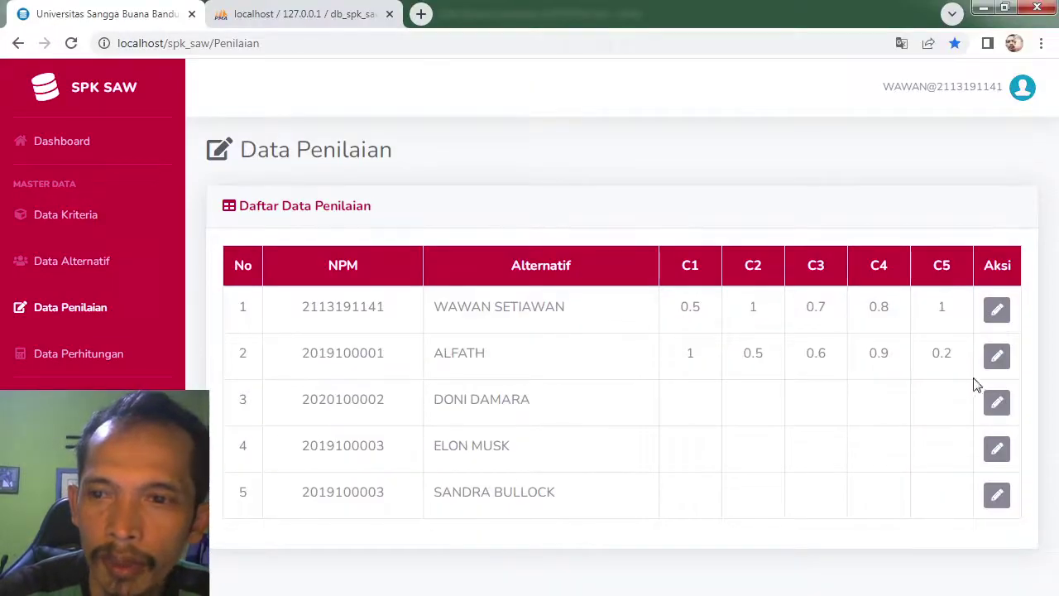
left_click(997, 402)
type("0")
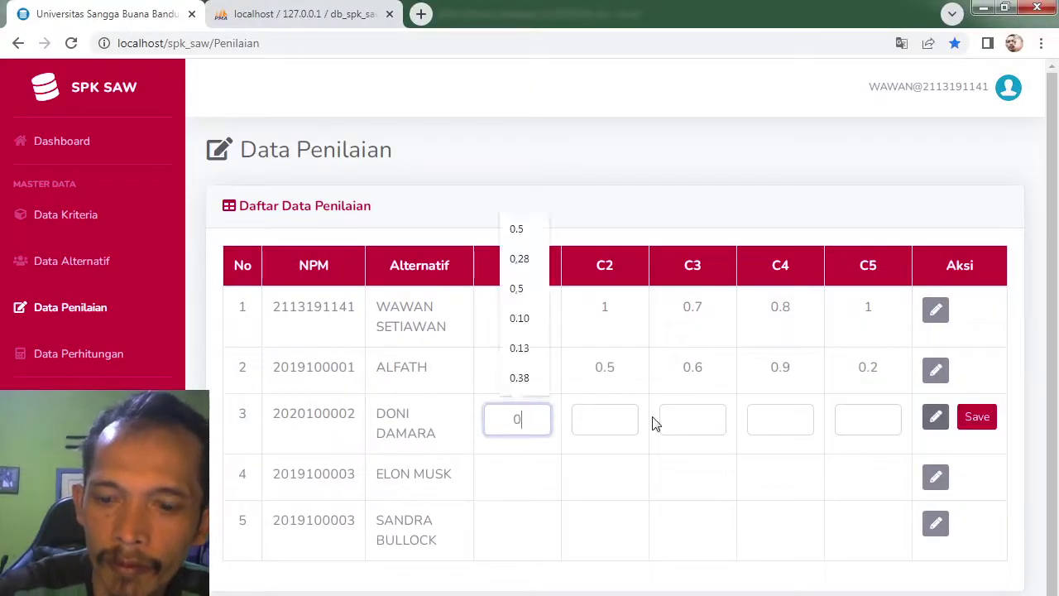
type(".9")
left_click(601, 423)
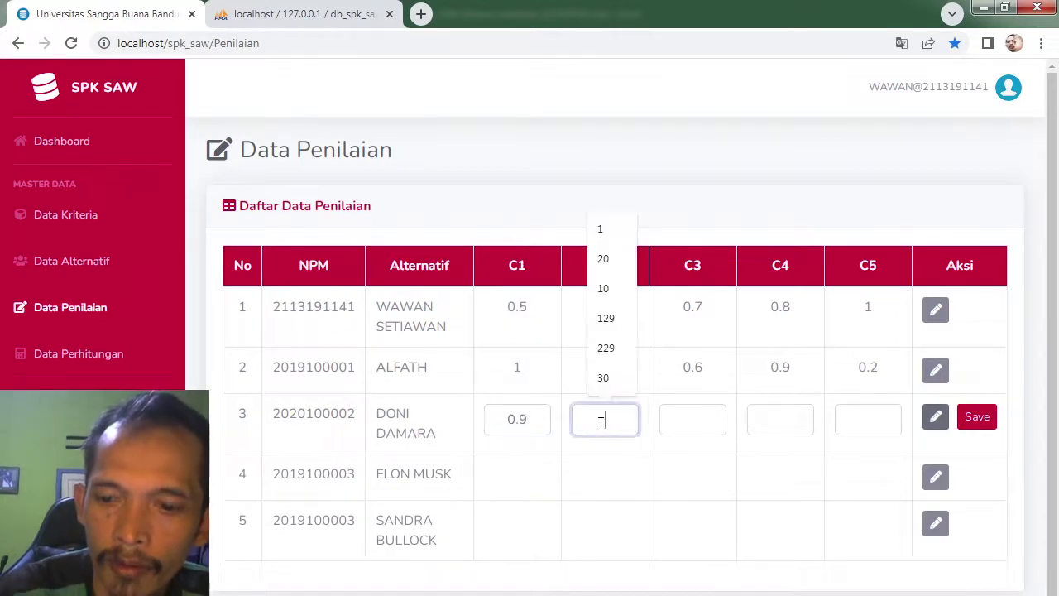
type("0.3")
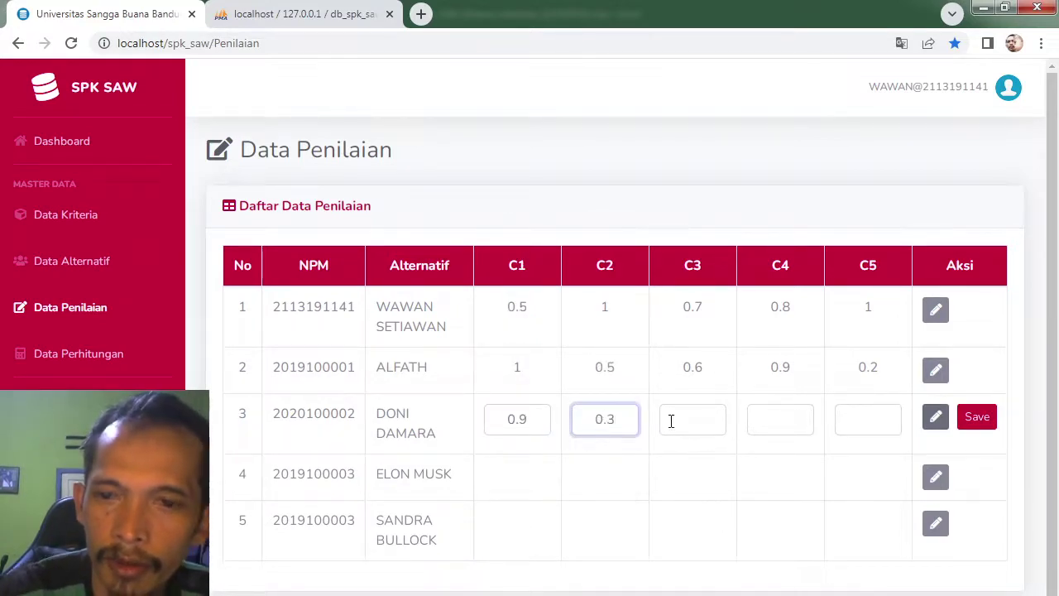
left_click(687, 422)
type("1")
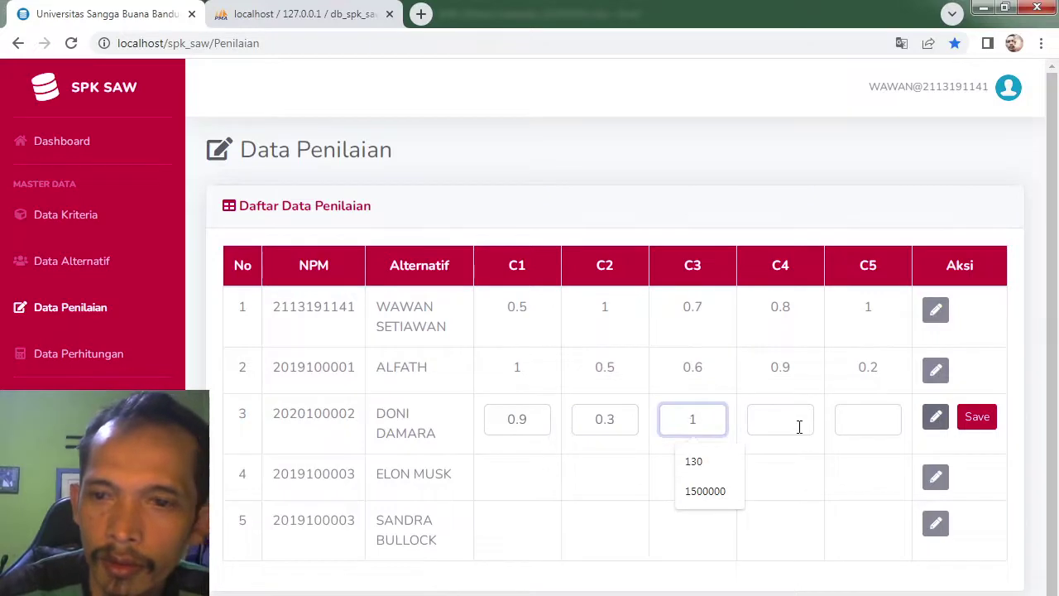
left_click(799, 426)
type("0.8")
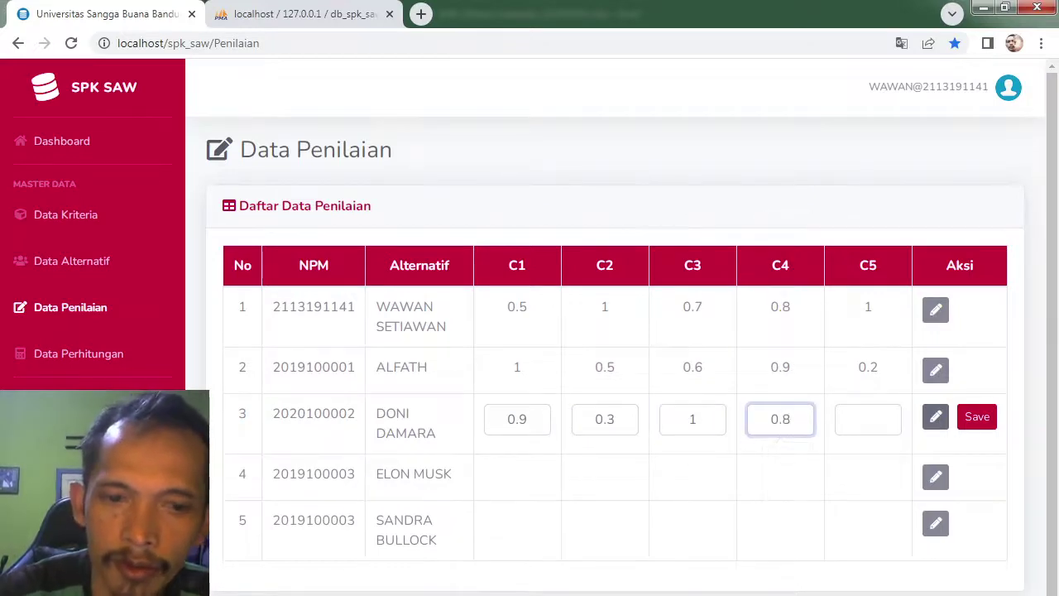
Step: Fix the third alternative's C4 to 0.6 per Excel, set C5 to 0.8, and save
key("alt+Tab")
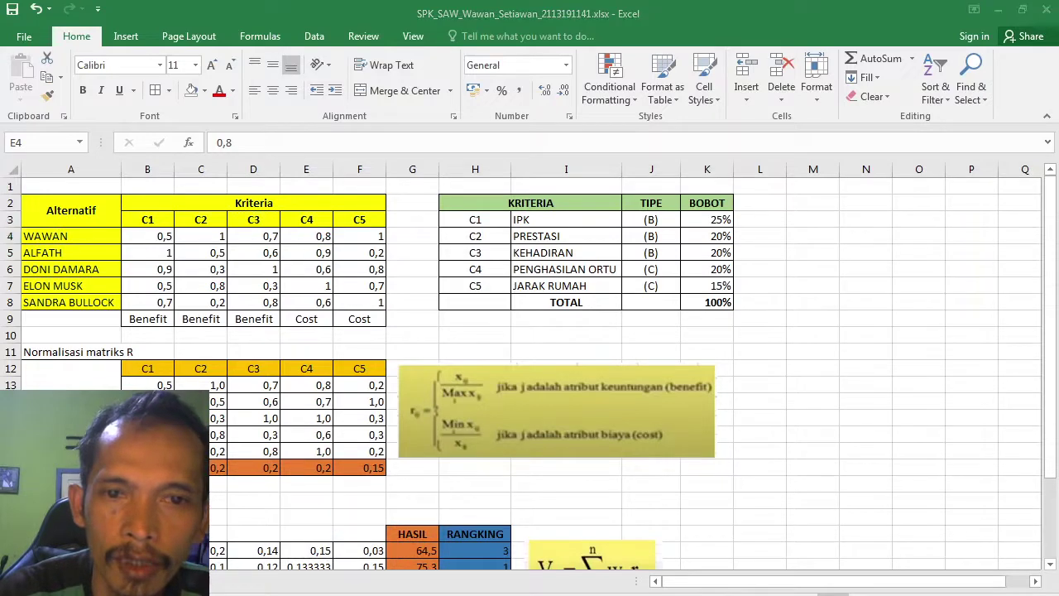
key("alt+Tab")
key("BackSpace")
type("6")
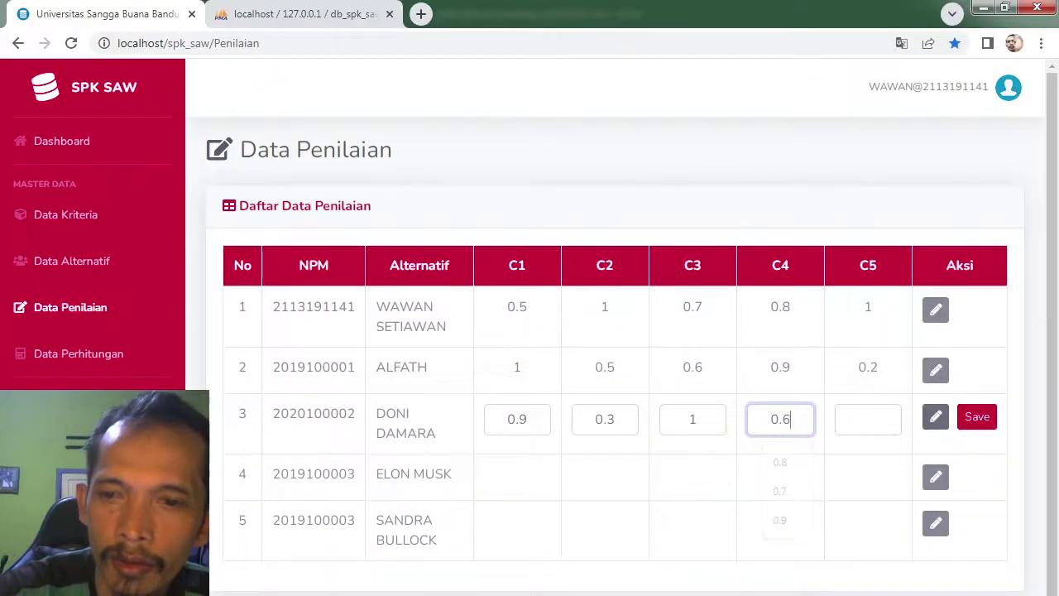
left_click(874, 412)
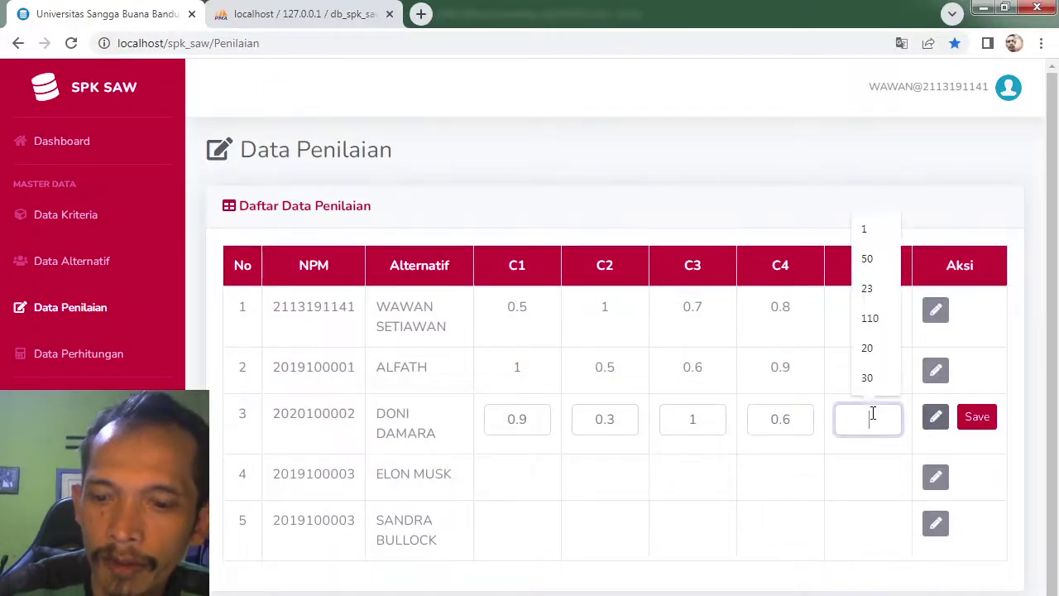
type("0.8")
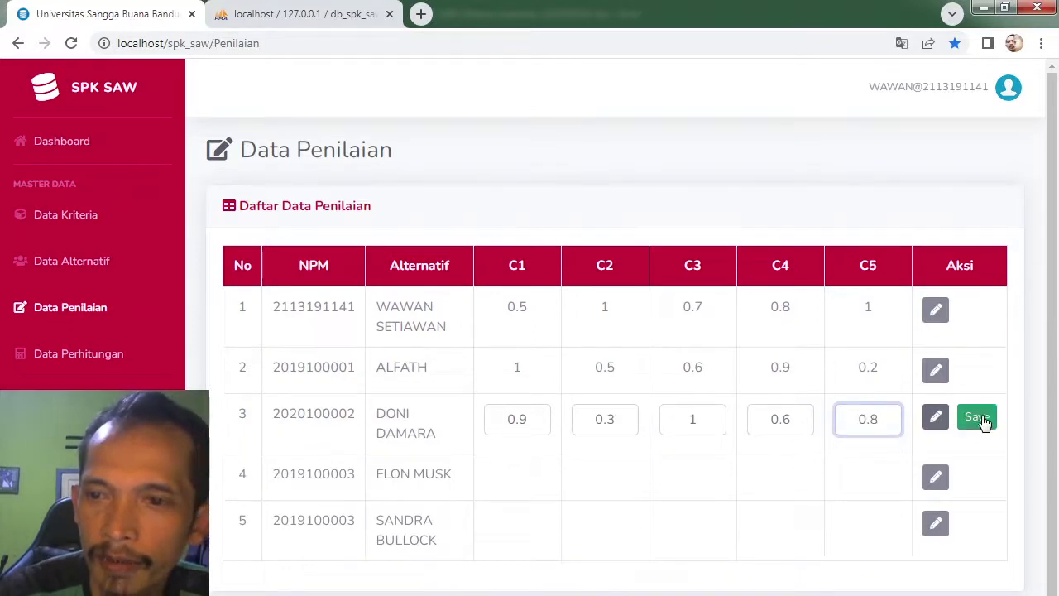
left_click(986, 420)
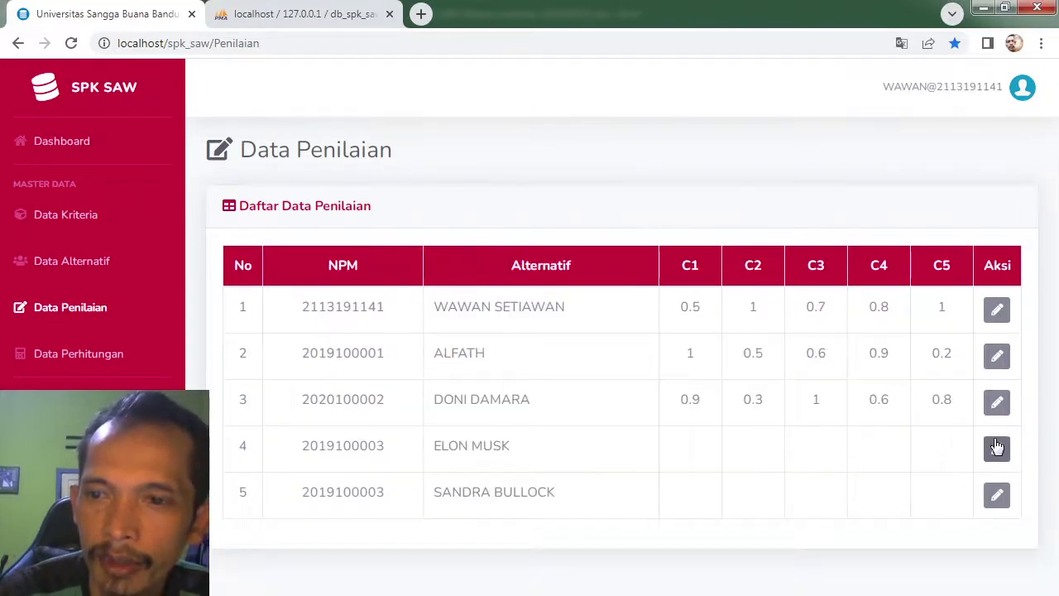
left_click(997, 447)
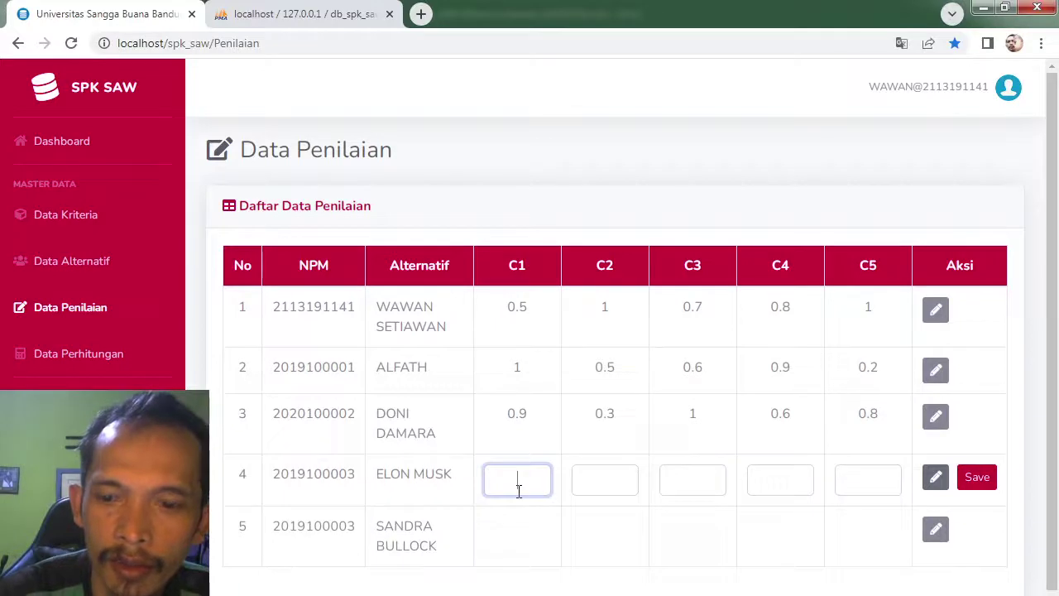
Step: Enter the fourth alternative's scores 0.5, 0.8, 0.3, 1, 0.7 and save them
type("0")
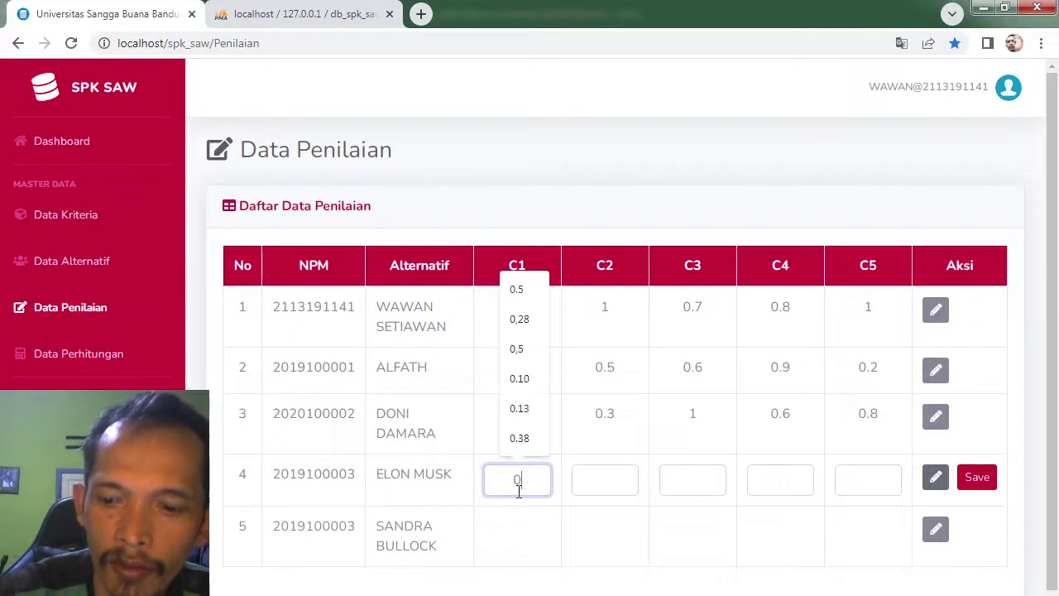
type(".5")
left_click(603, 492)
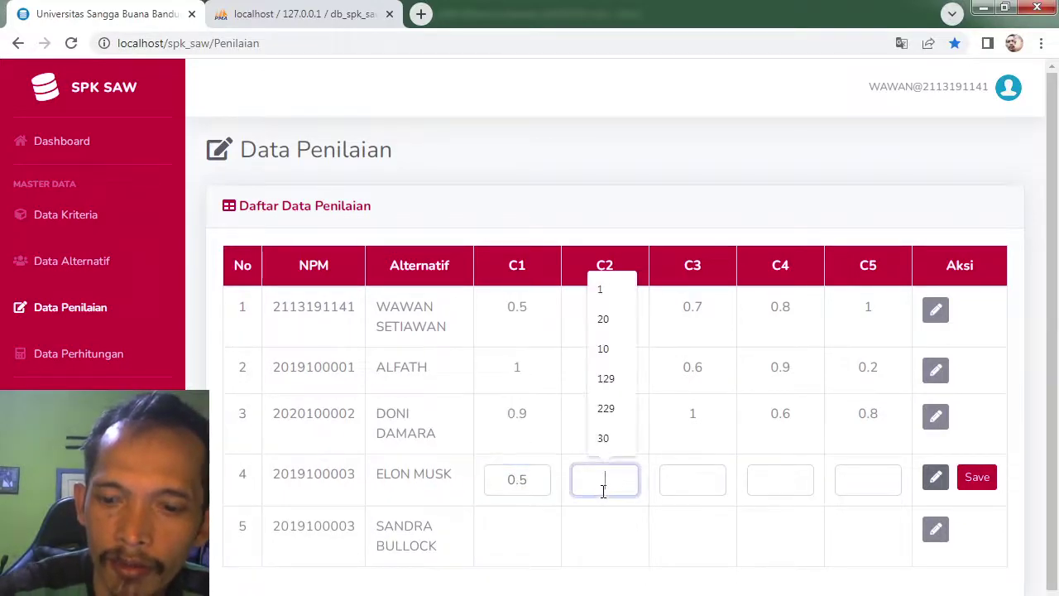
type("0.8")
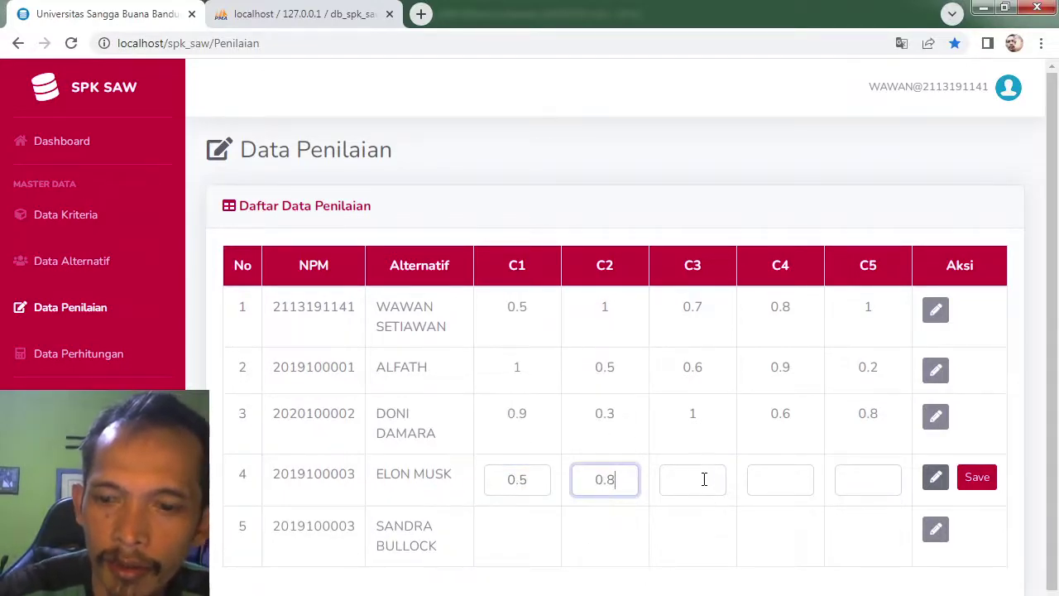
left_click(702, 478)
type("0.3")
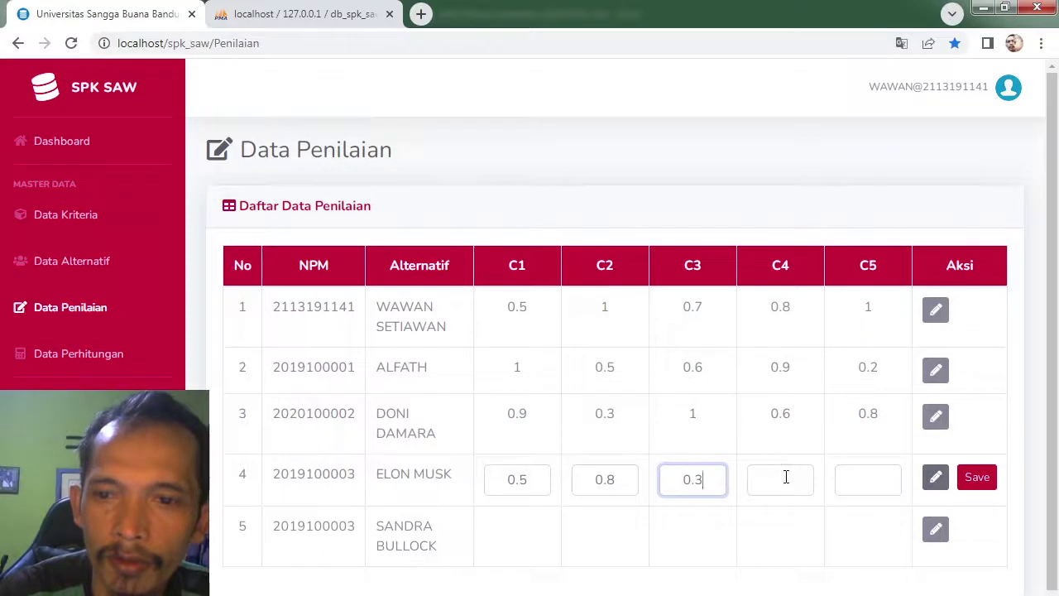
left_click(785, 477)
type("1")
left_click(873, 481)
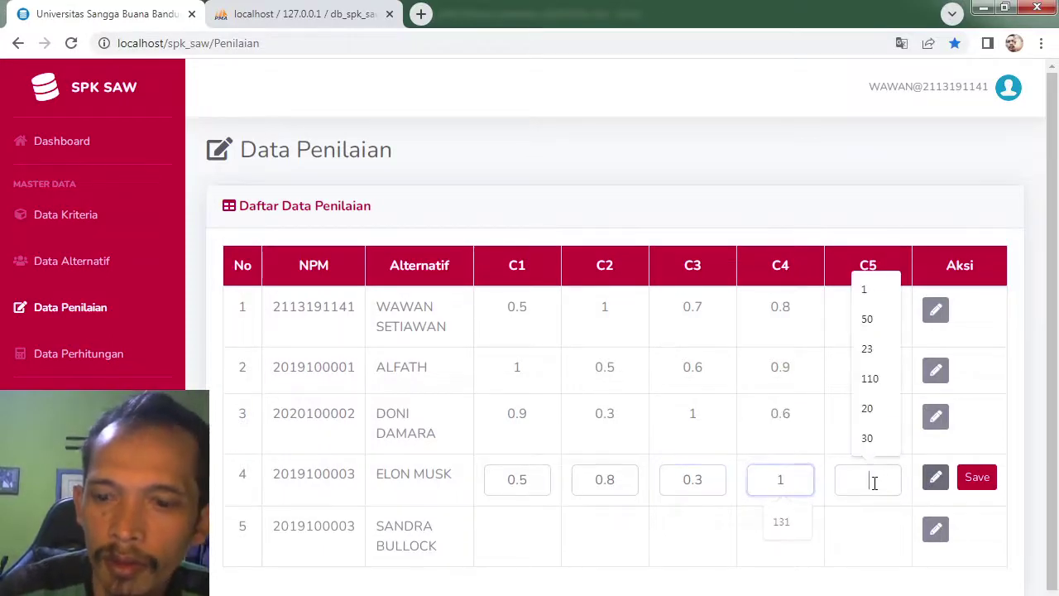
type("0.7")
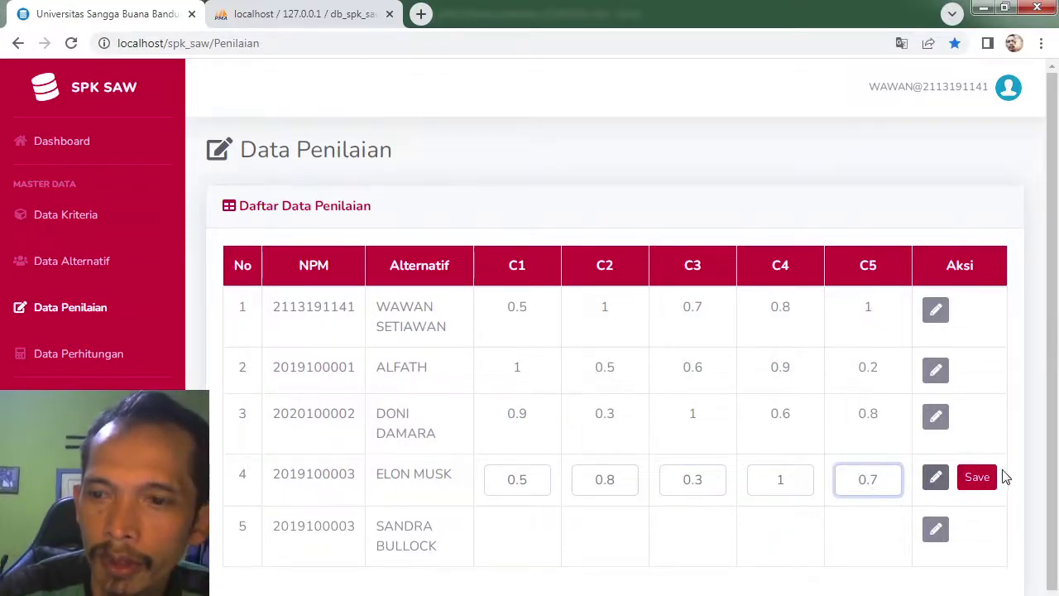
left_click(984, 480)
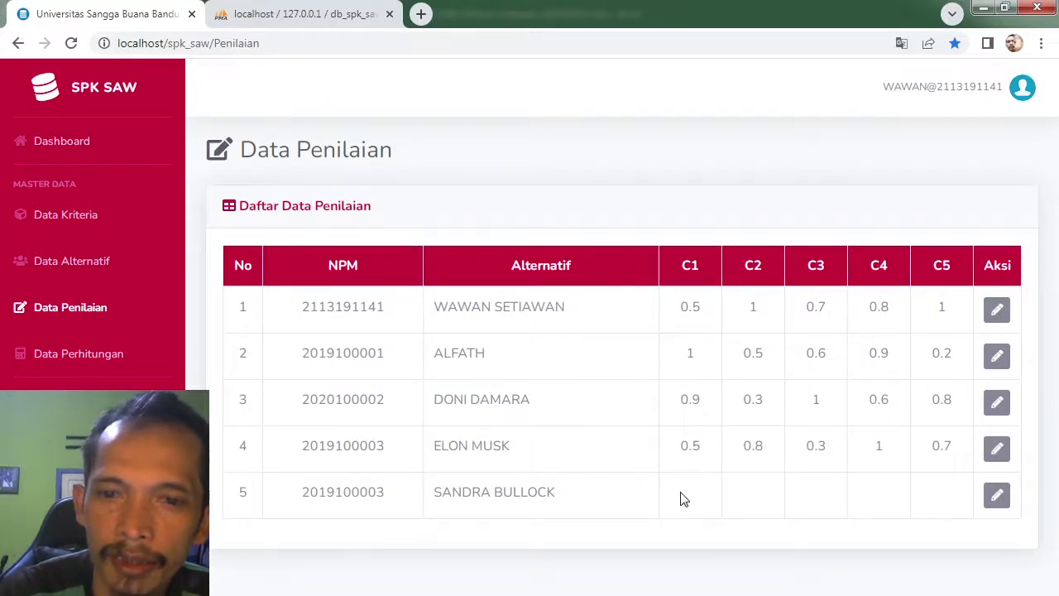
Step: Read the fifth alternative's values in Excel and enter 0.7, 0.2, 0.8 for C1–C3
mouse_move(236, 537)
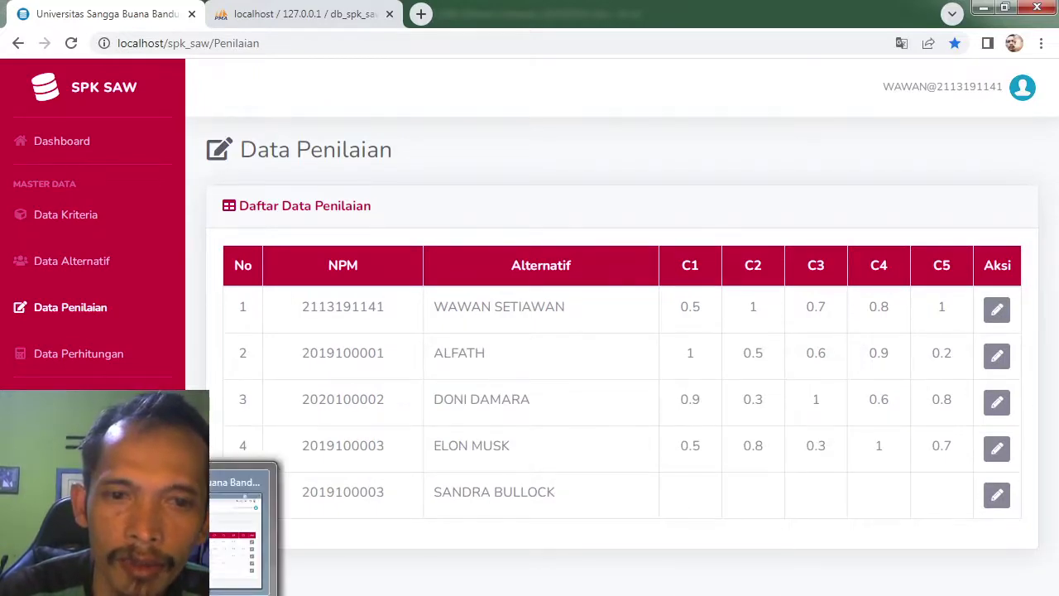
key("alt+Tab")
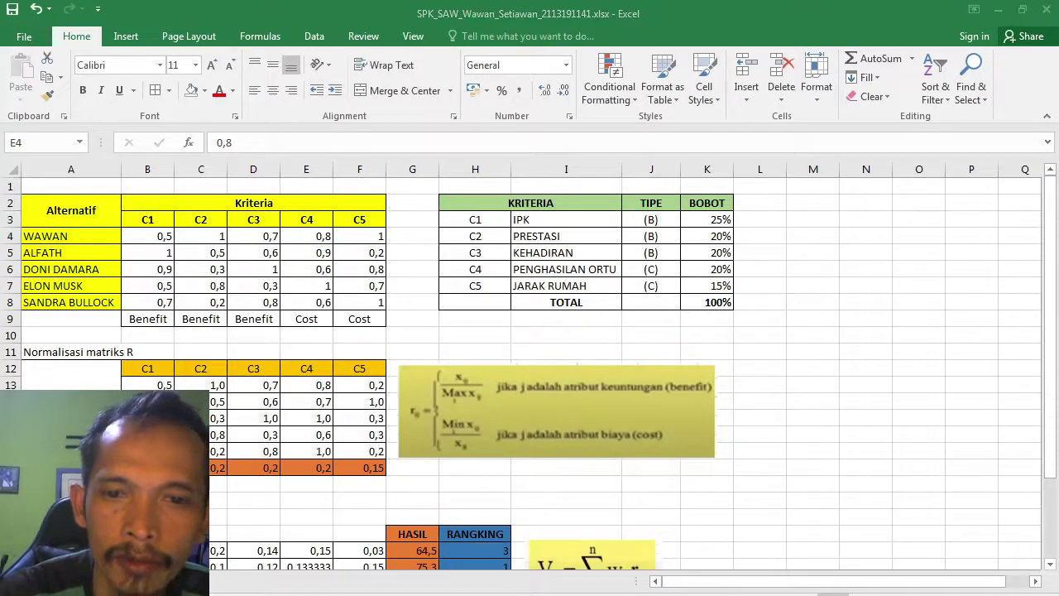
key("alt+Tab")
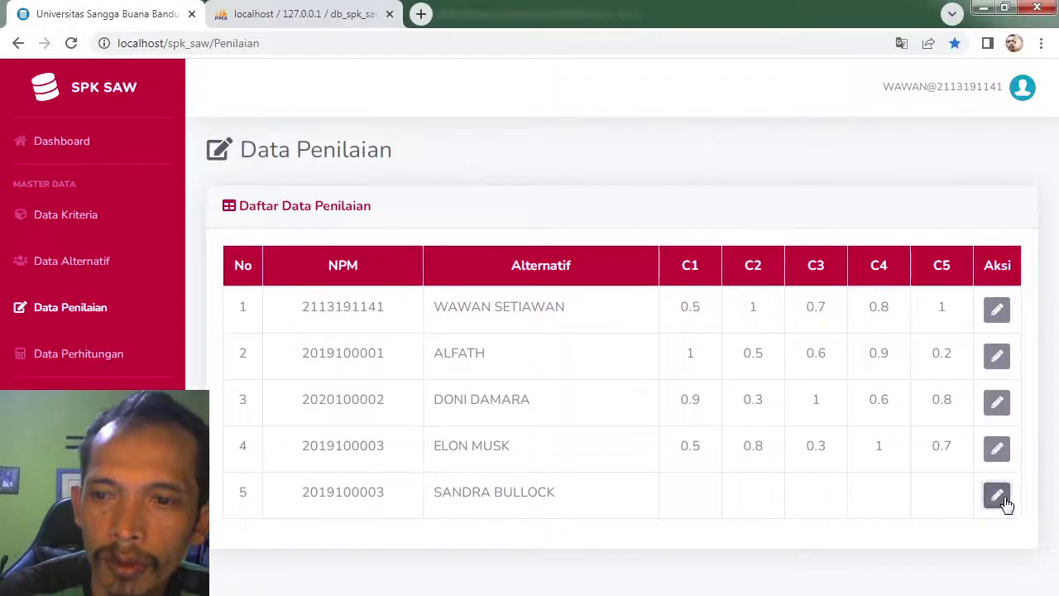
left_click(1005, 497)
type("0.7")
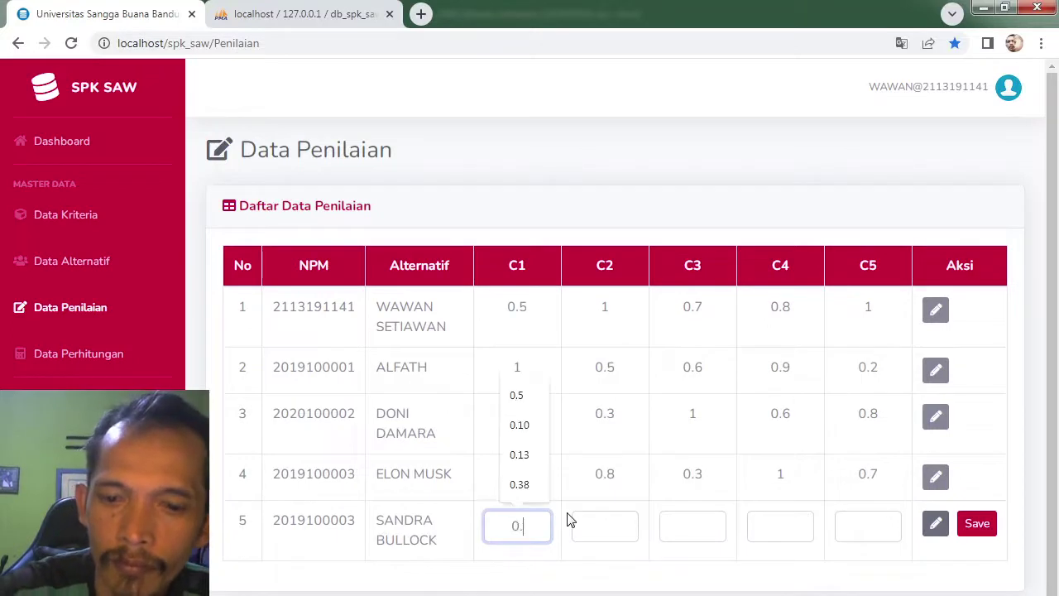
left_click(606, 526)
type("0")
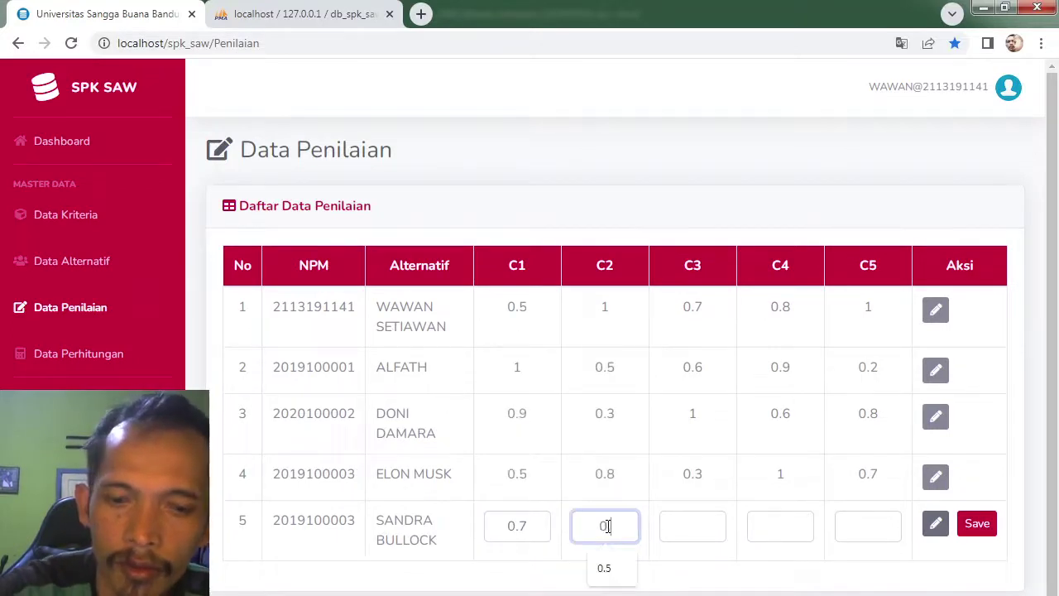
type(".2")
left_click(668, 526)
type("0")
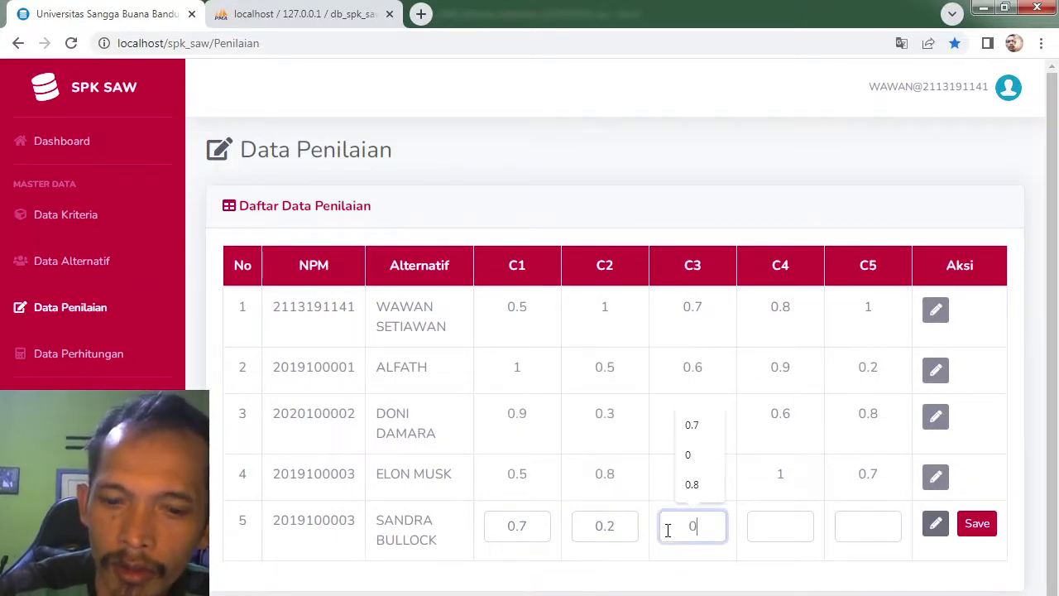
type(".8")
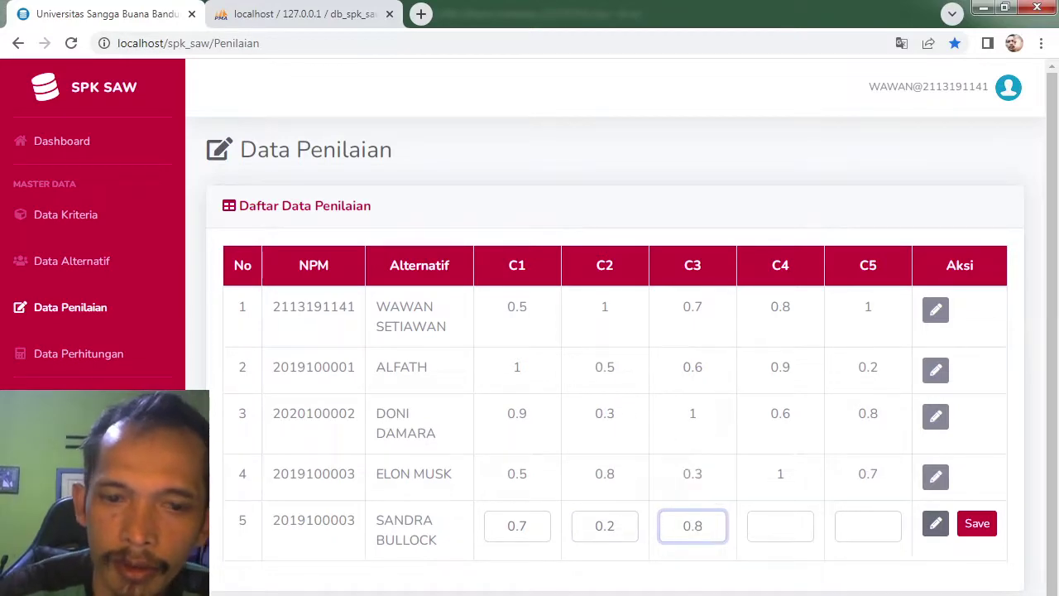
Step: Enter 0.6 for C4 and 1 for C5 after rechecking Excel, and save the fifth row
key("alt+Tab")
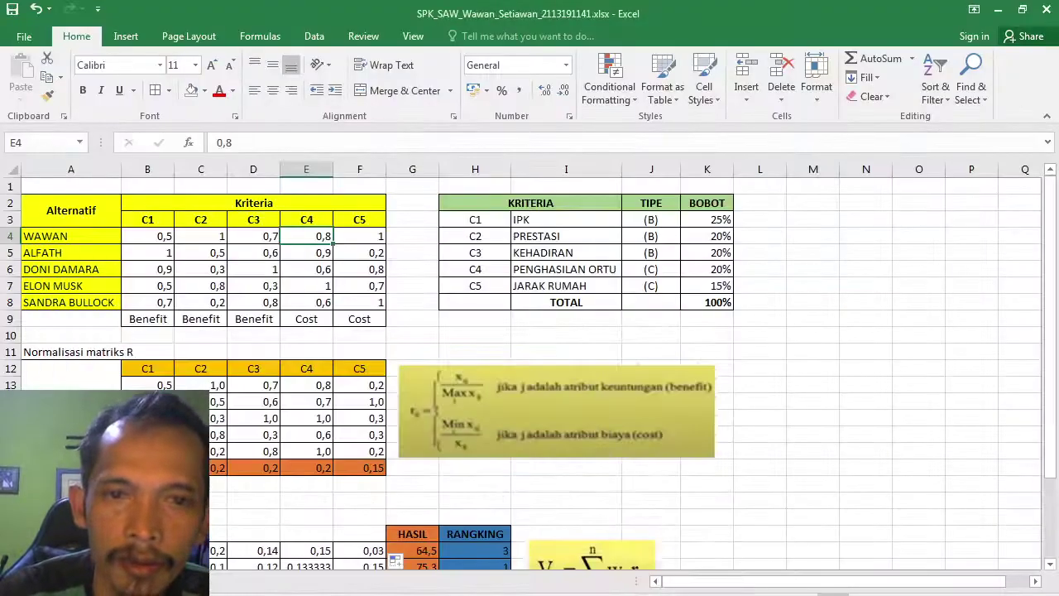
key("alt+Tab")
left_click(769, 535)
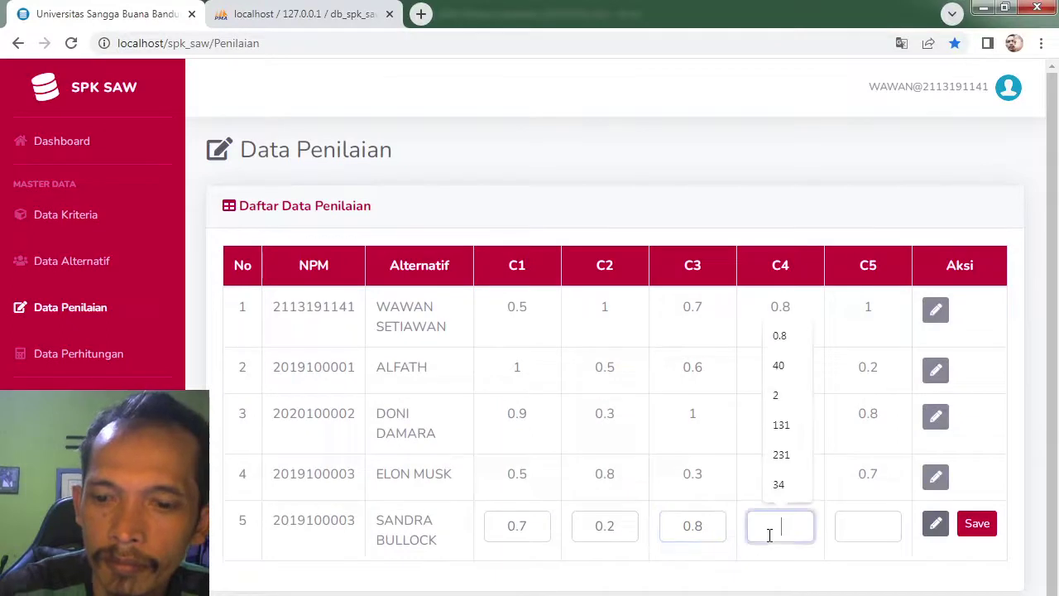
type("0.6")
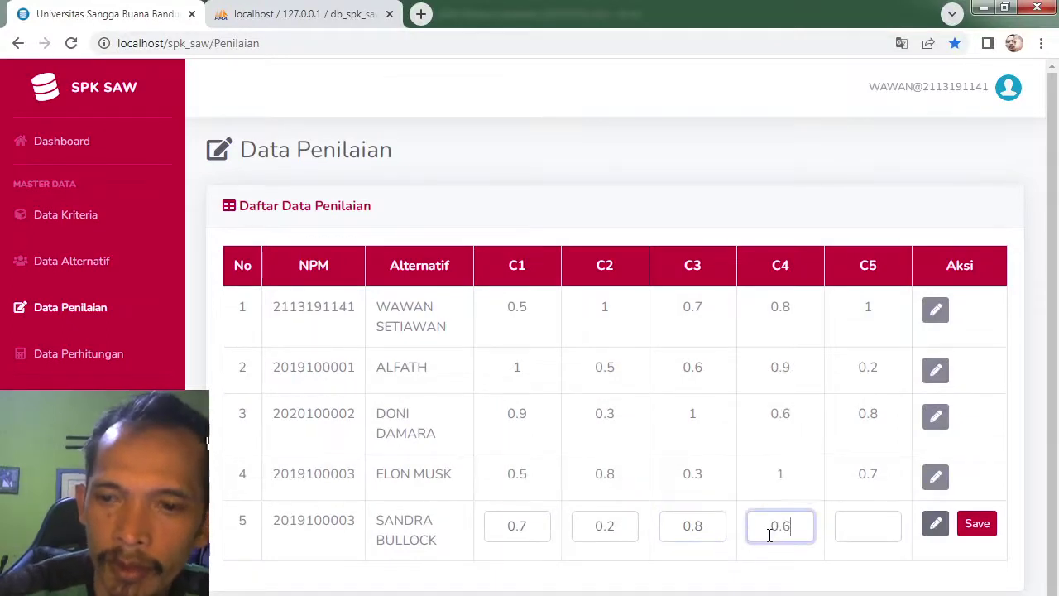
left_click(887, 530)
type("1")
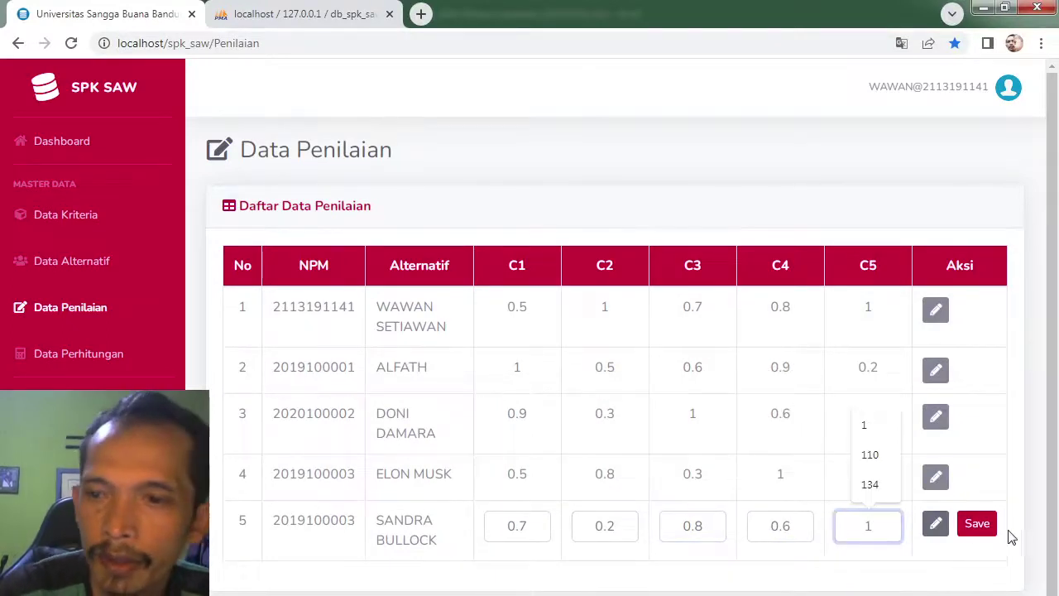
left_click(976, 524)
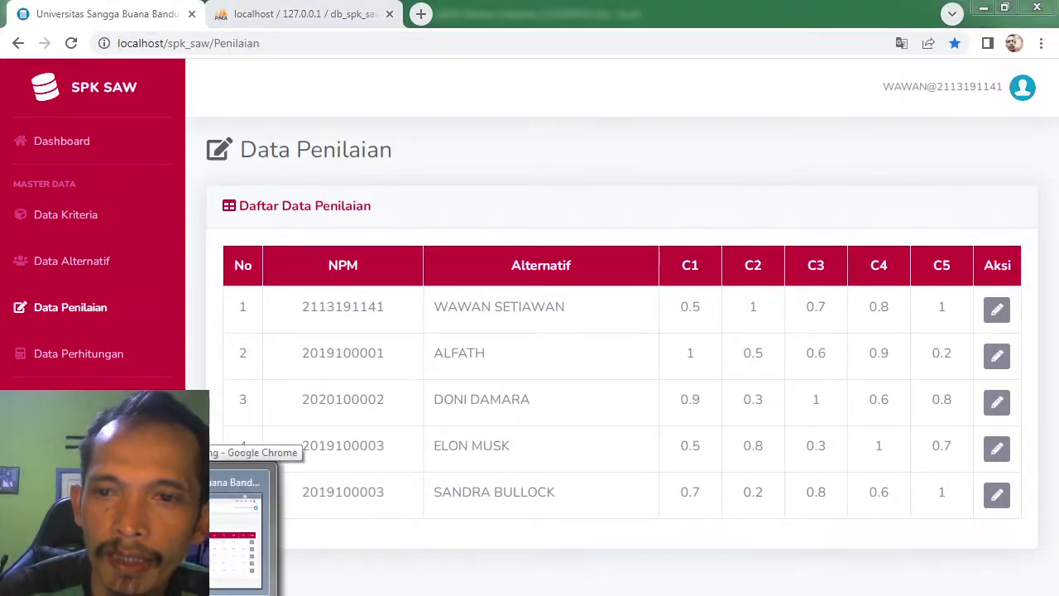
key("alt+Tab")
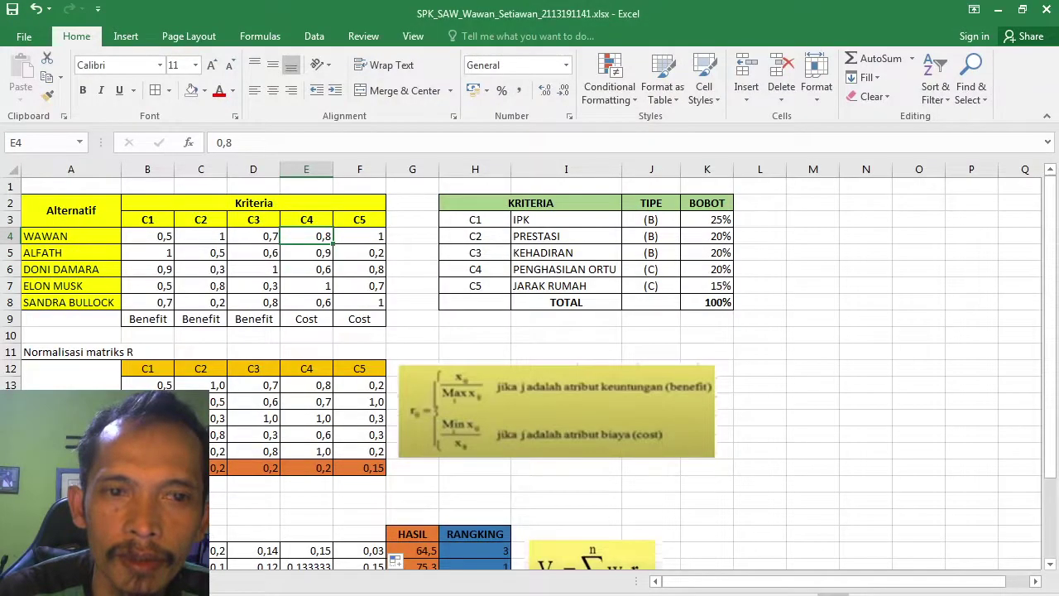
key("alt+Tab")
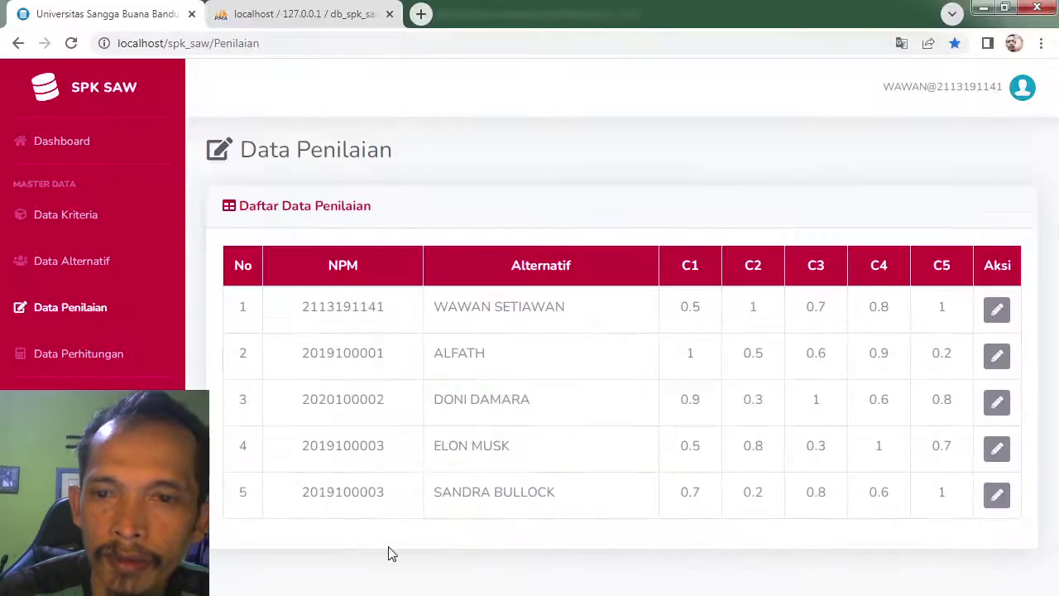
key("alt+Tab")
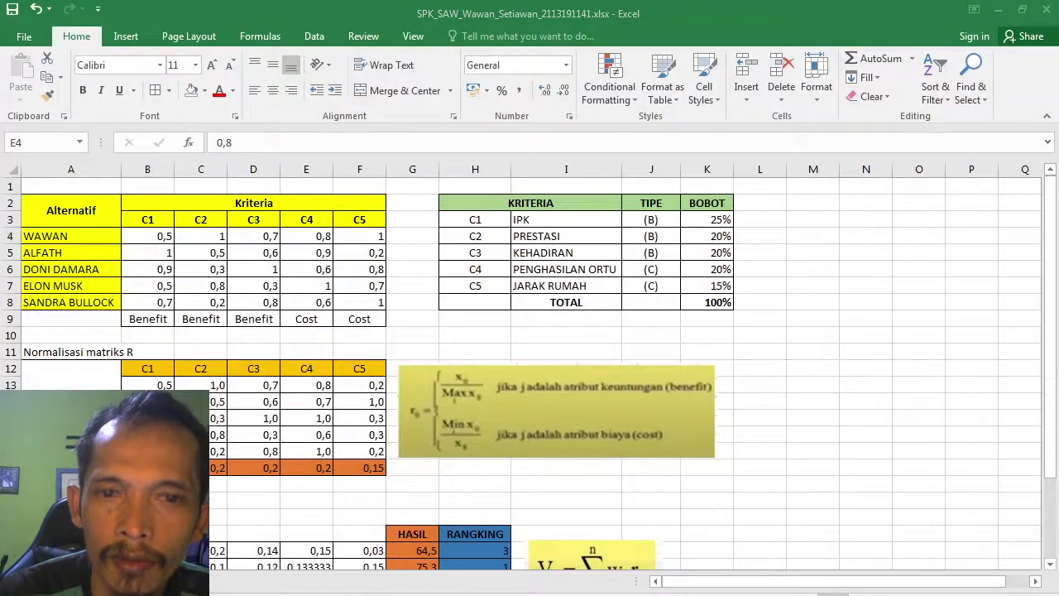
key("alt+Tab")
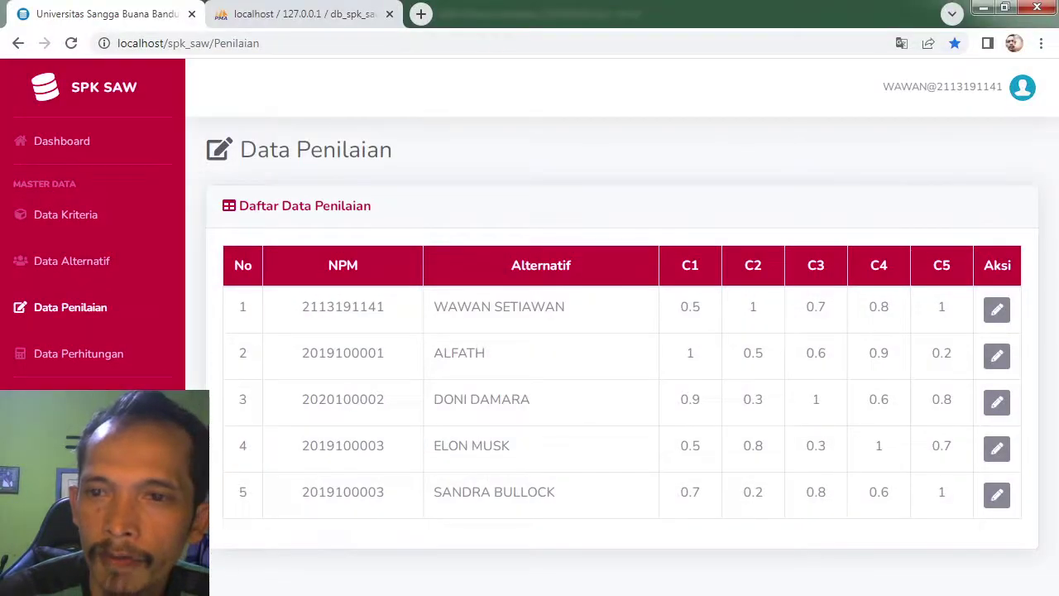
key("alt+Tab")
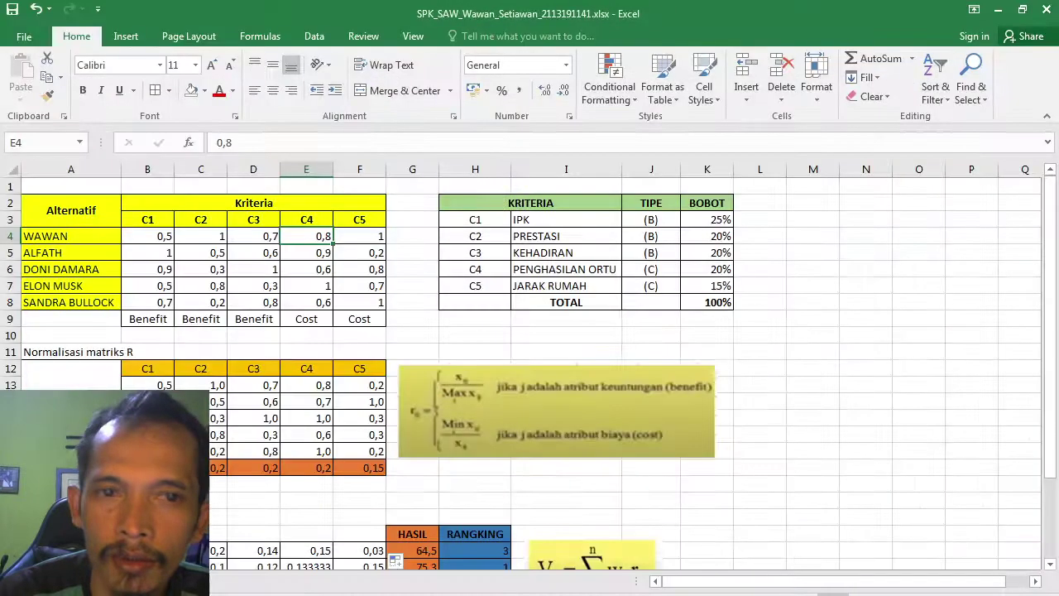
key("alt+Tab")
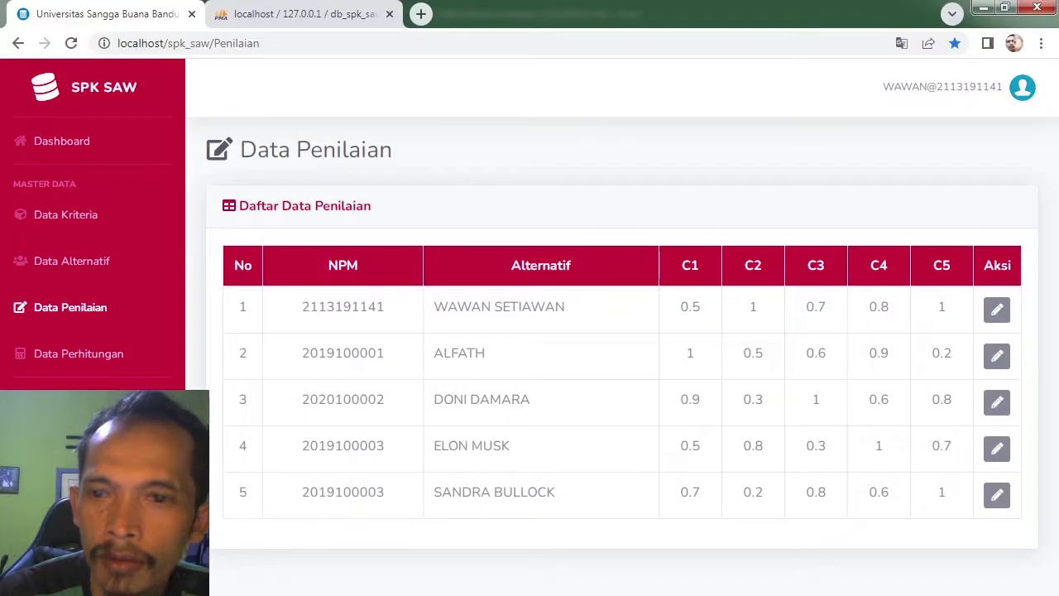
key("alt+Tab")
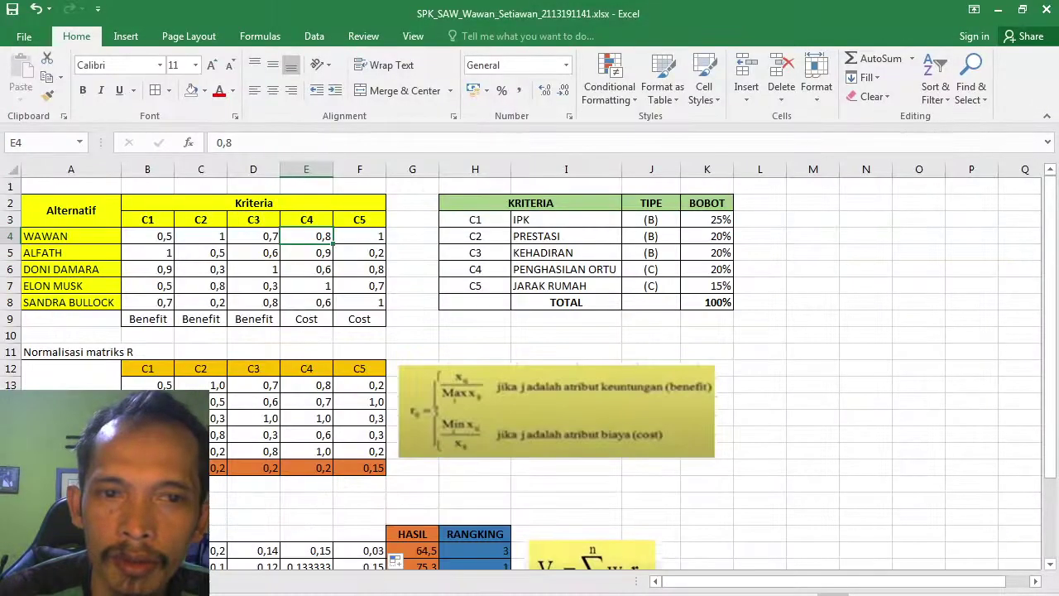
key("alt+Tab")
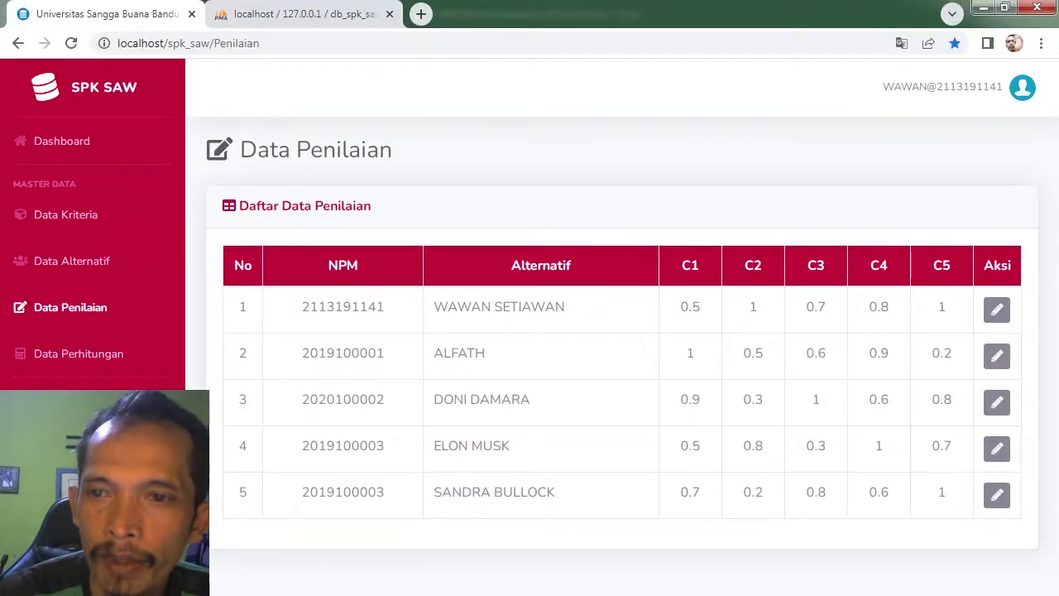
key("alt+Tab")
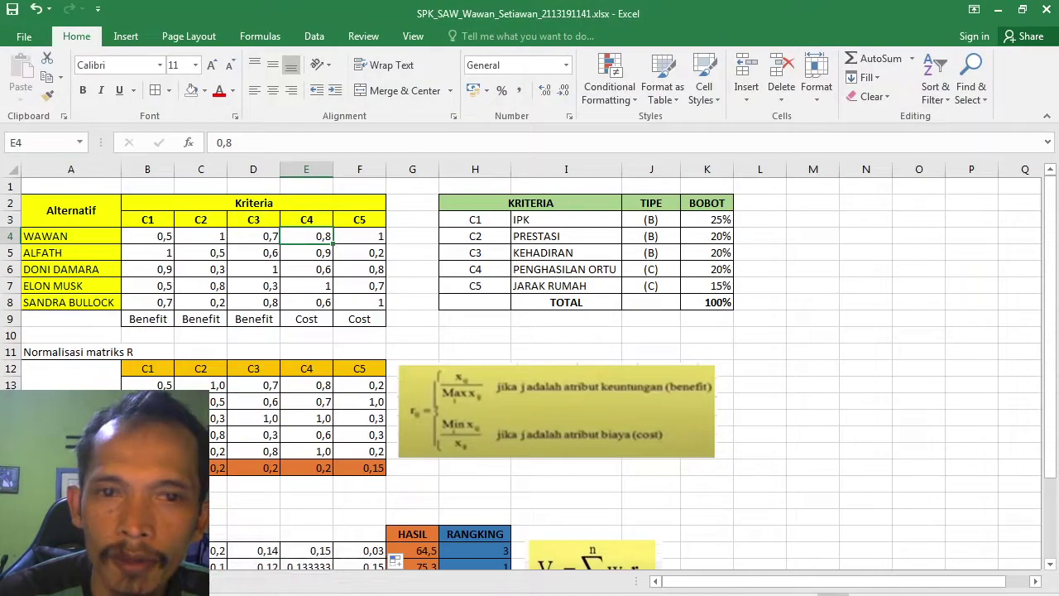
key("alt+Tab")
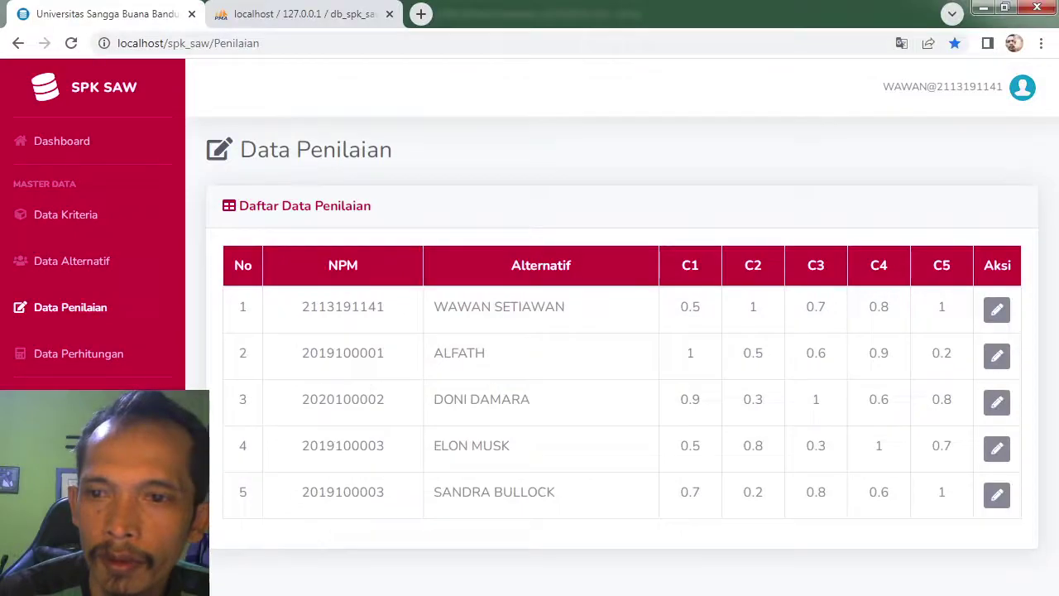
key("alt+Tab")
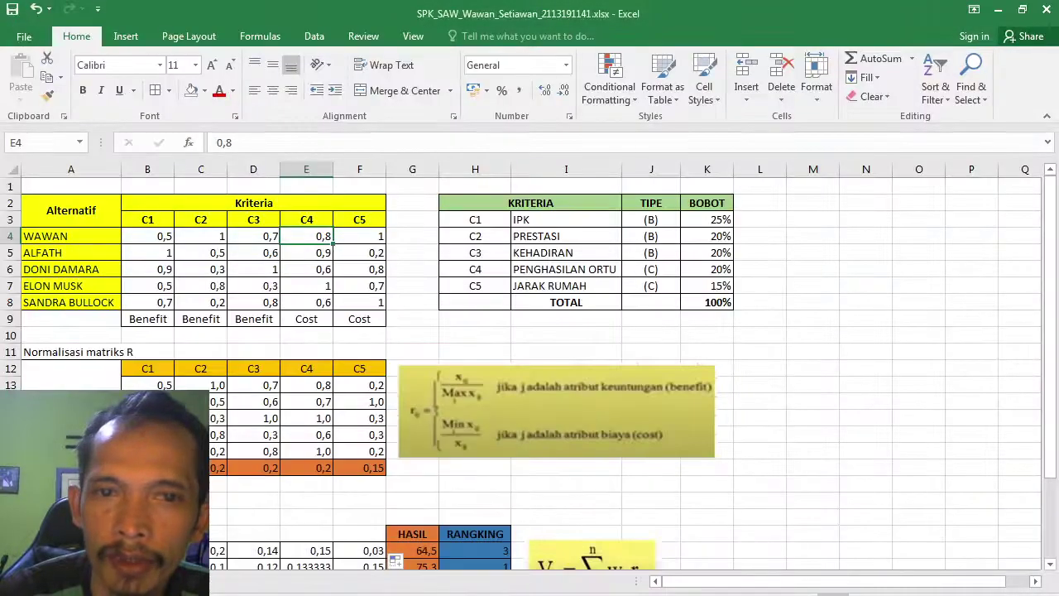
key("alt+Tab")
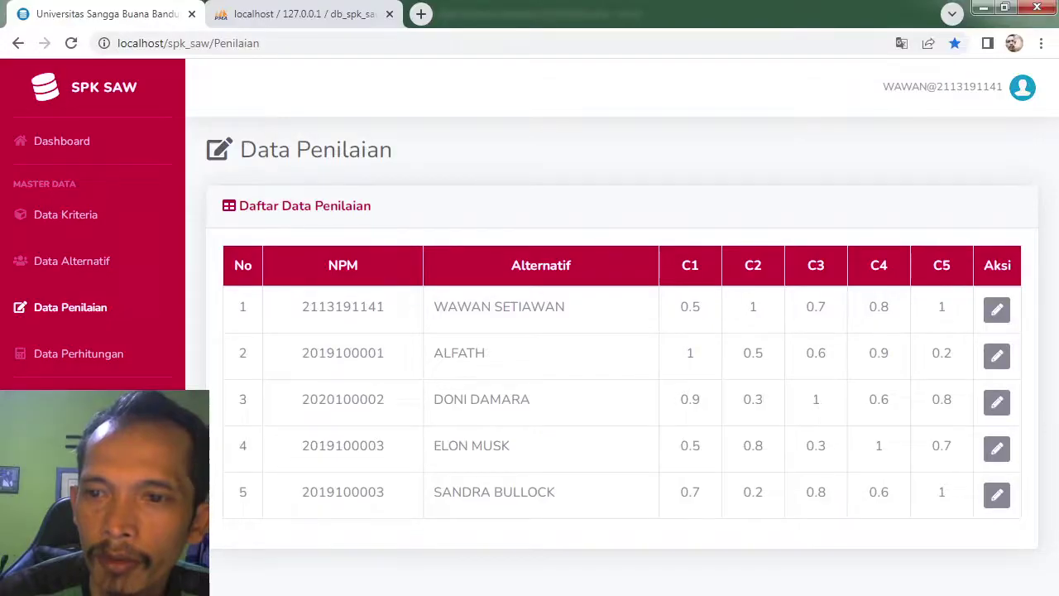
key("alt+Tab")
key("alt+Tab")
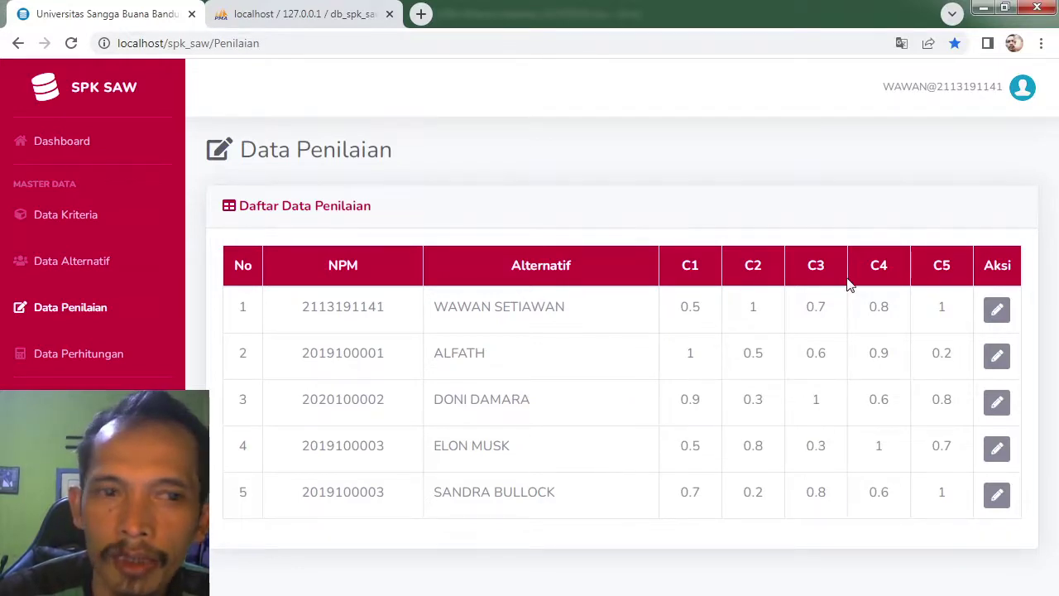
Step: Open the Data Perhitungan page and scroll down to the Normalisasi Matrix R table
left_click(117, 356)
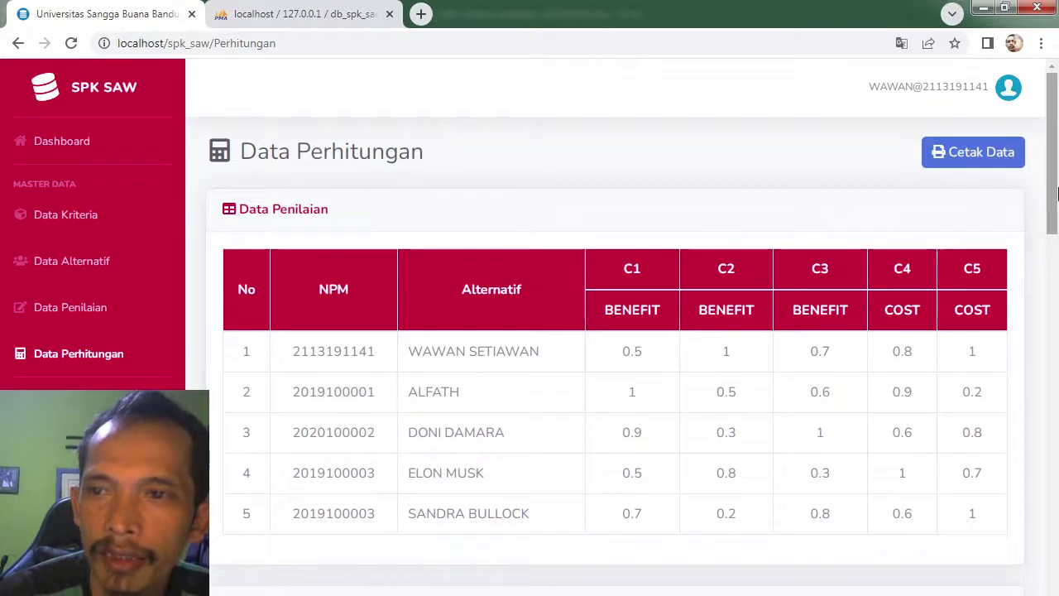
mouse_move(1056, 193)
left_mouse_down()
mouse_move(1057, 216)
mouse_move(1056, 206)
left_mouse_up()
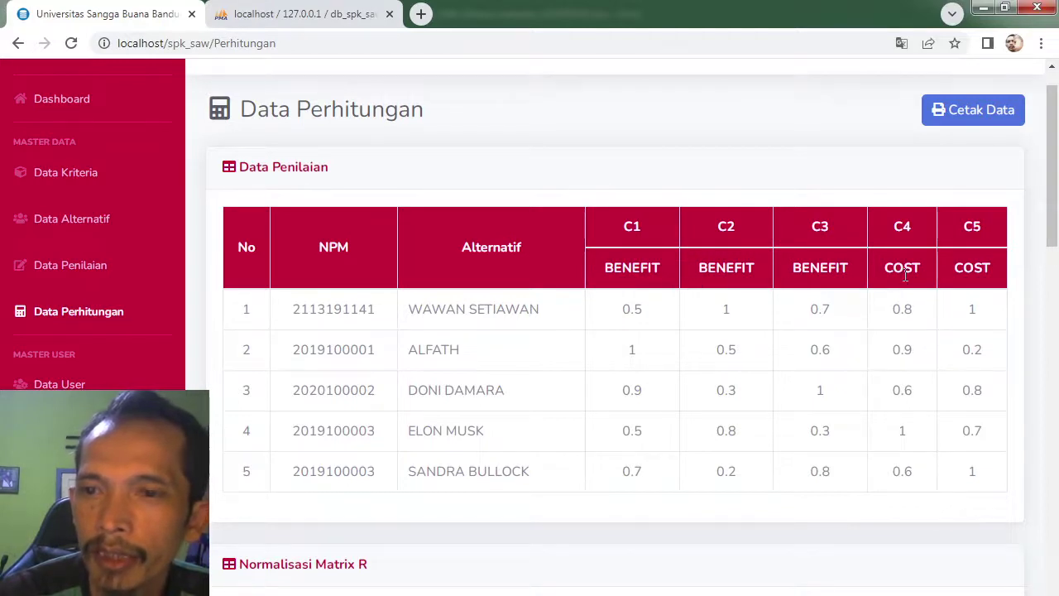
scroll(1055, 240, "down", 1)
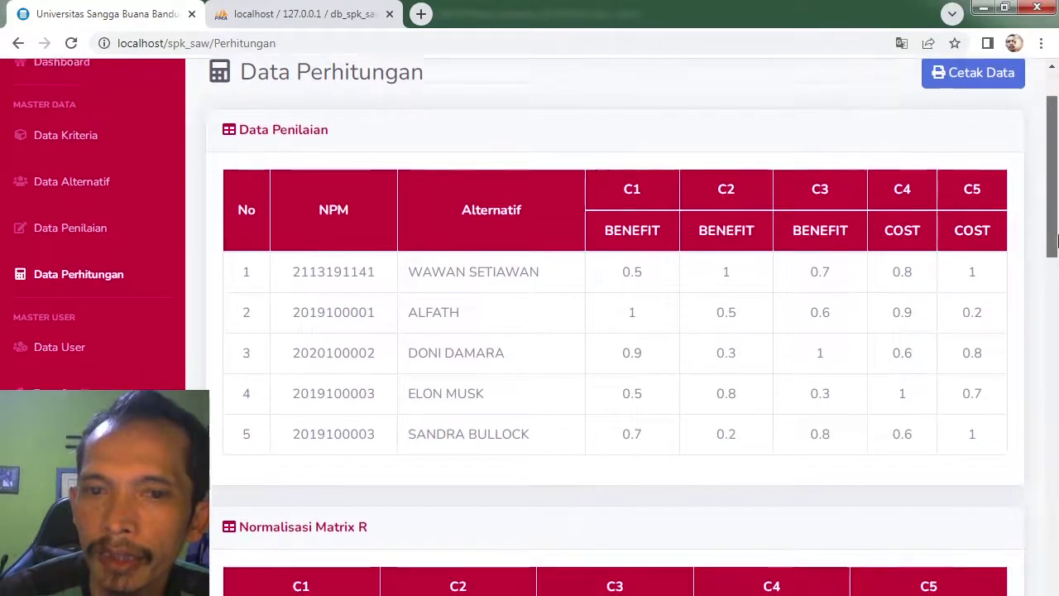
scroll(1055, 240, "down", 1)
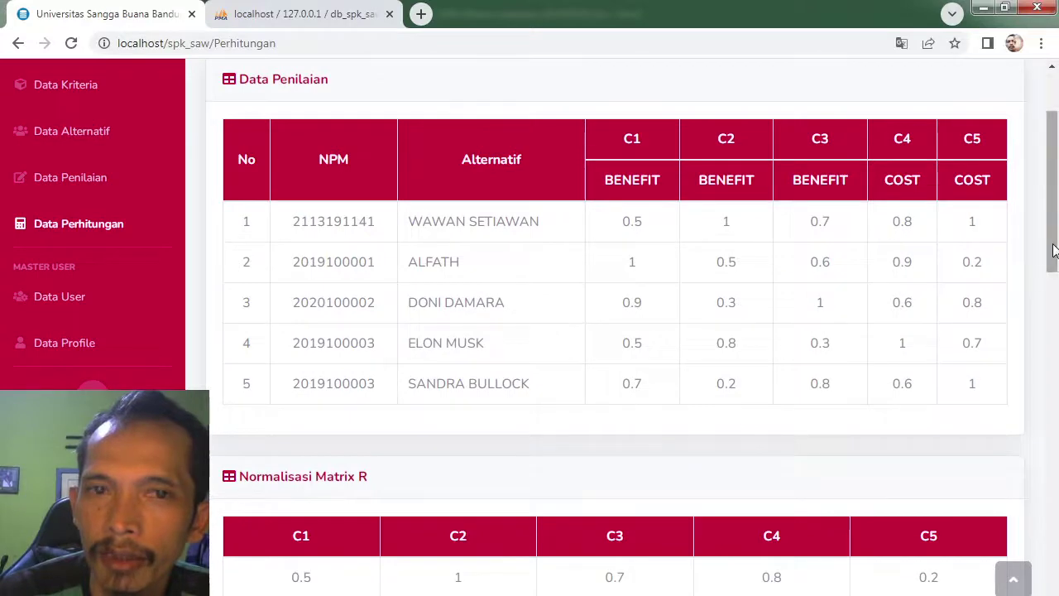
left_click_drag(1054, 249, 1054, 338)
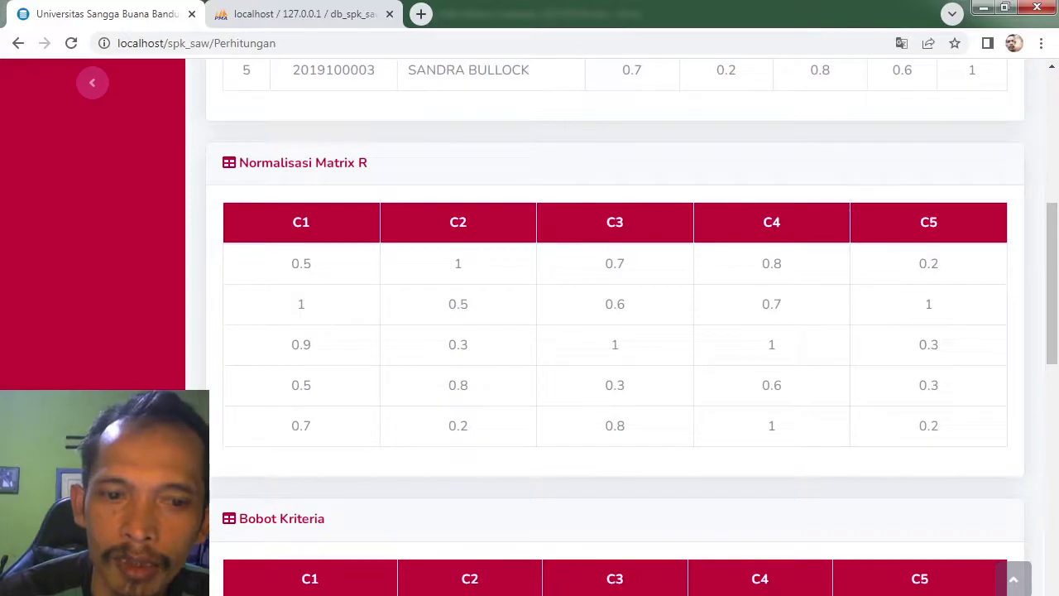
Step: Compare the Normalisasi Matrix R with Excel's normalised matrix, then restore down the Excel window
left_click(207, 513)
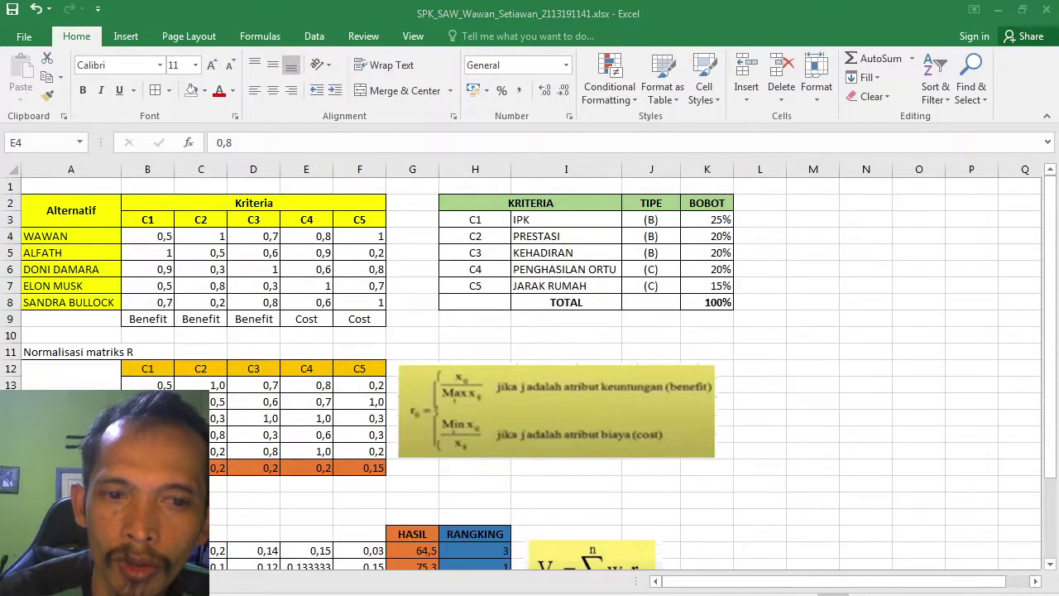
key("alt+Tab")
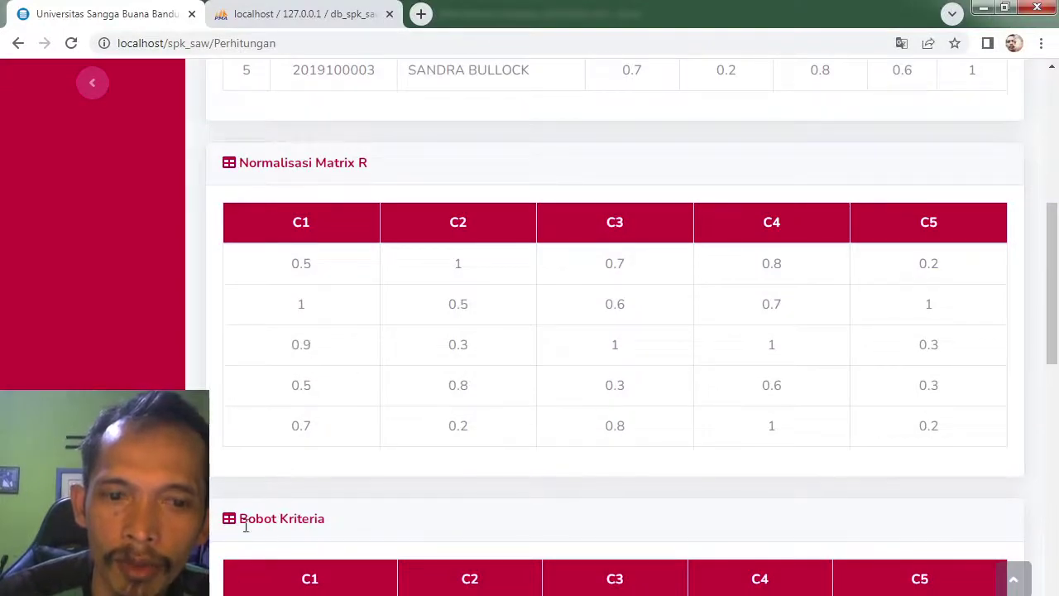
key("alt+Tab")
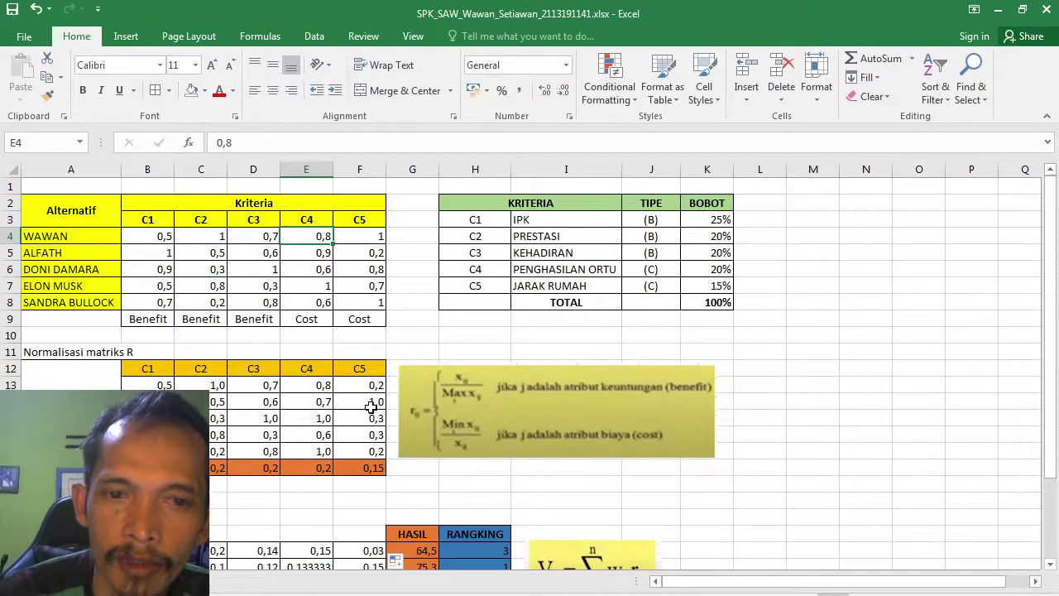
key("alt+Tab")
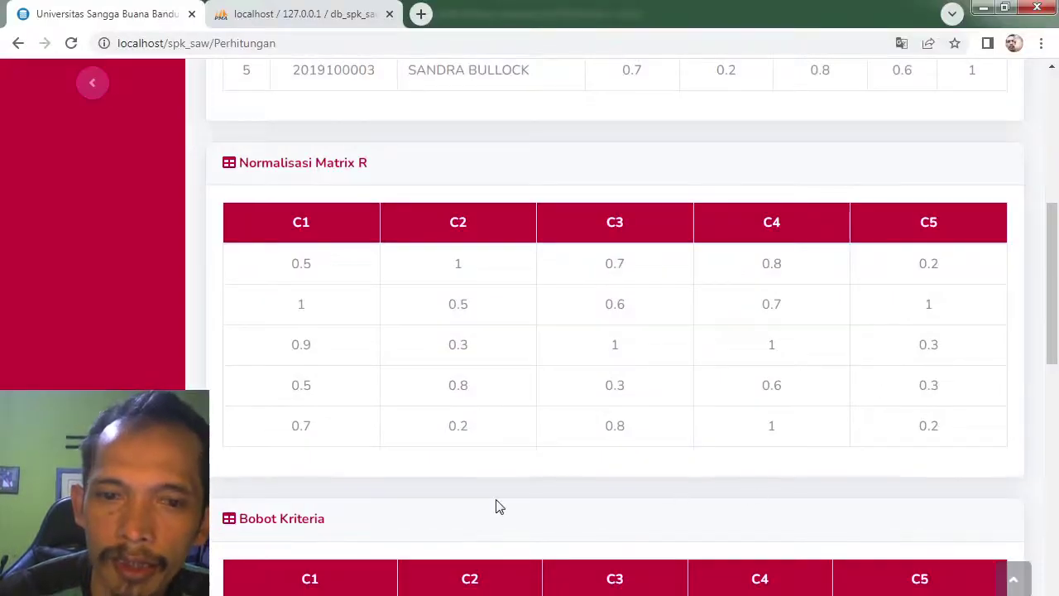
key("alt+Tab")
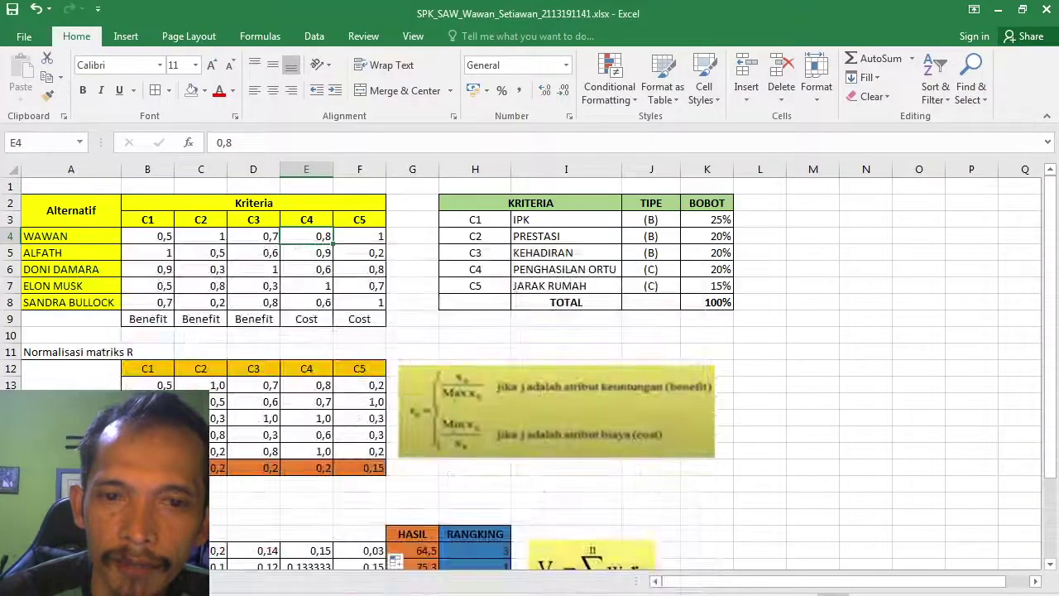
key("alt+Tab")
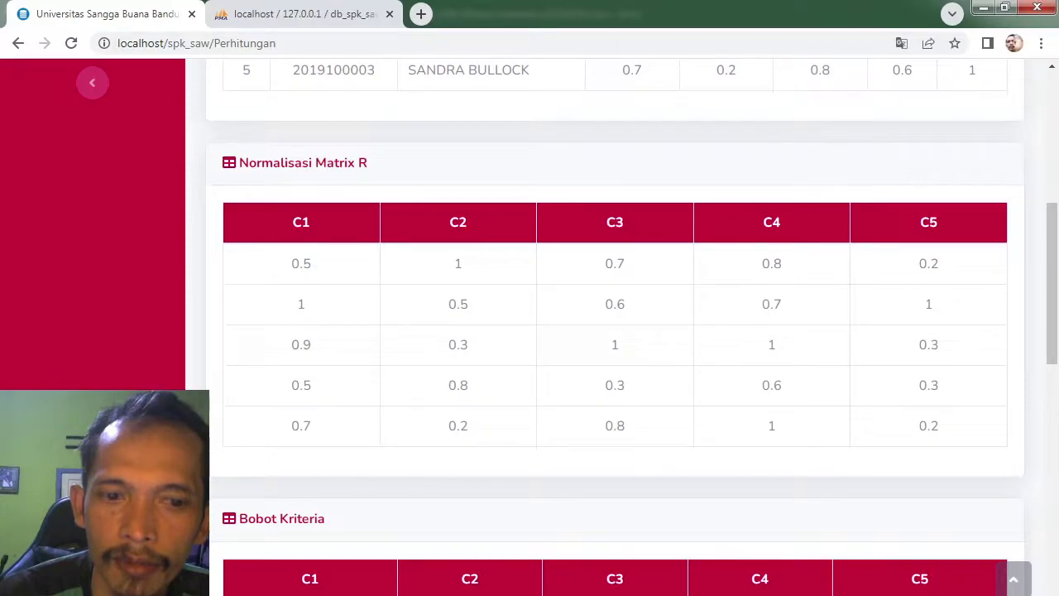
key("alt+Tab")
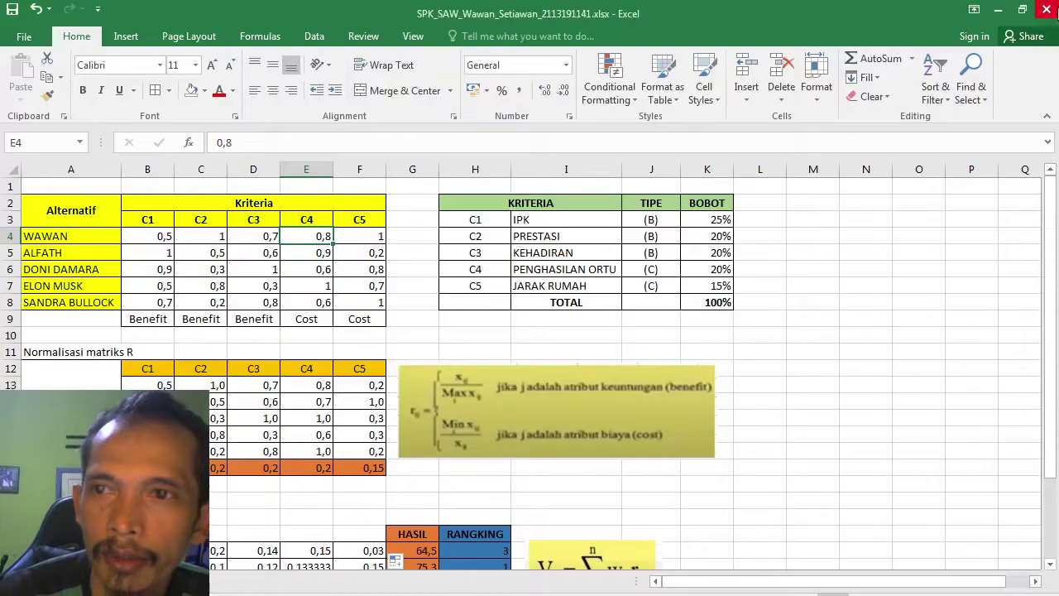
left_click(1030, 12)
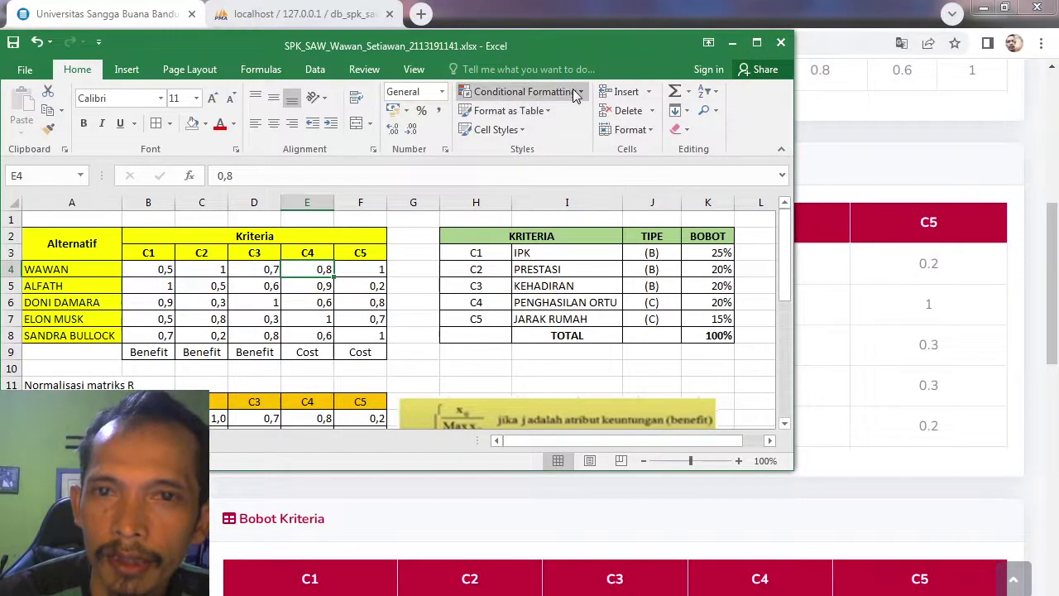
Step: Reposition the Excel window to compare its normalised matrix R and BOBOT weights with the web page
left_click_drag(555, 39, 568, 96)
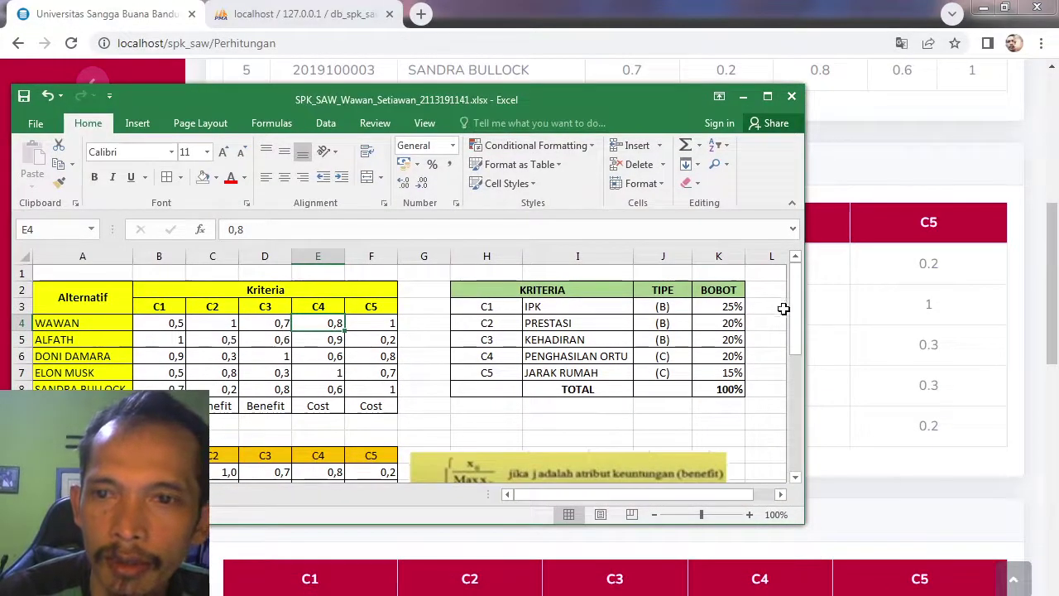
left_click_drag(798, 323, 428, 400)
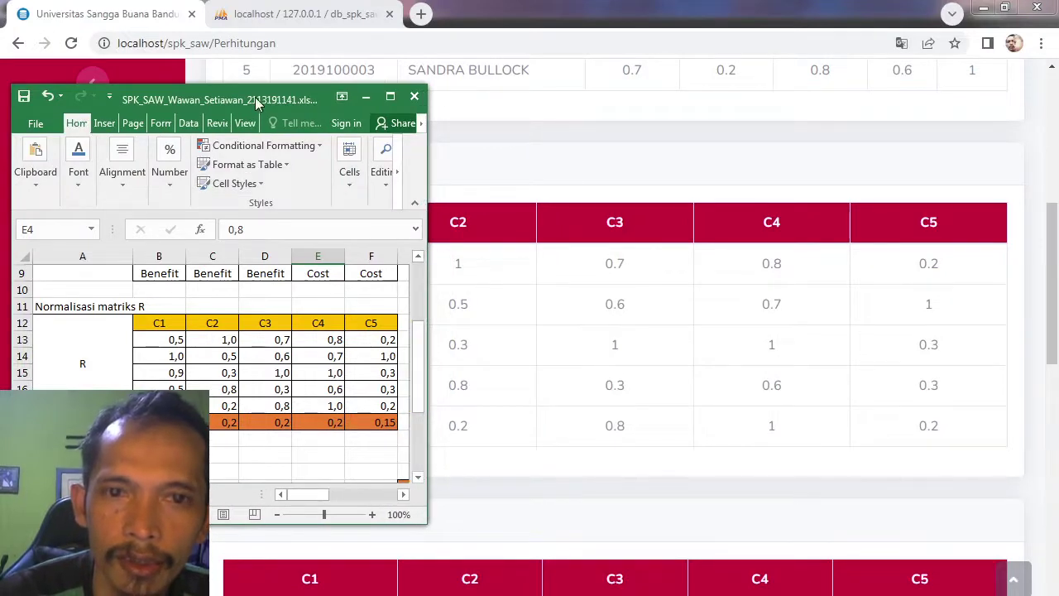
left_click_drag(254, 97, 200, 111)
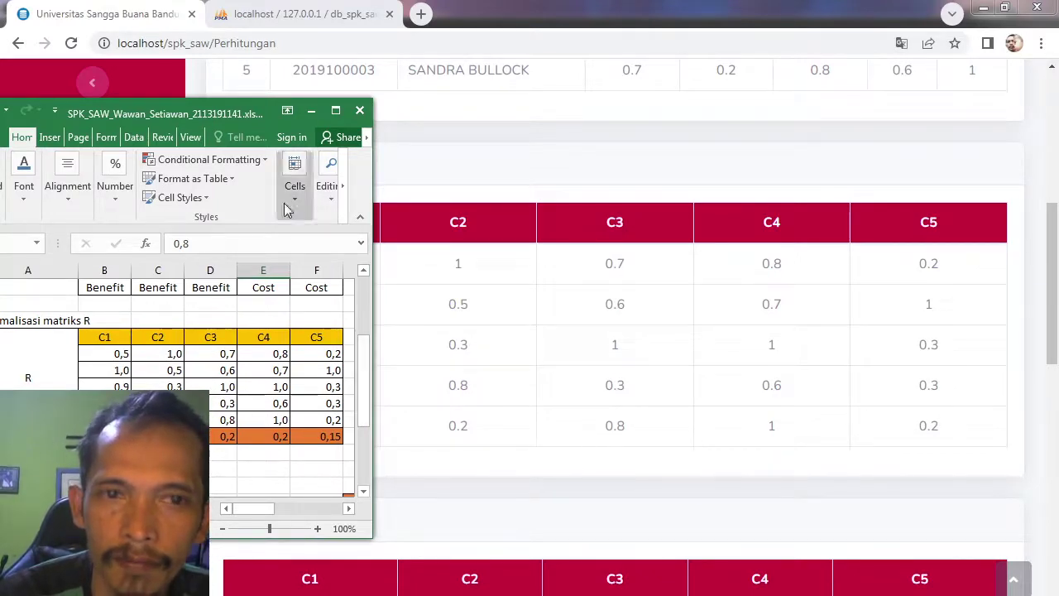
left_click_drag(238, 114, 140, 107)
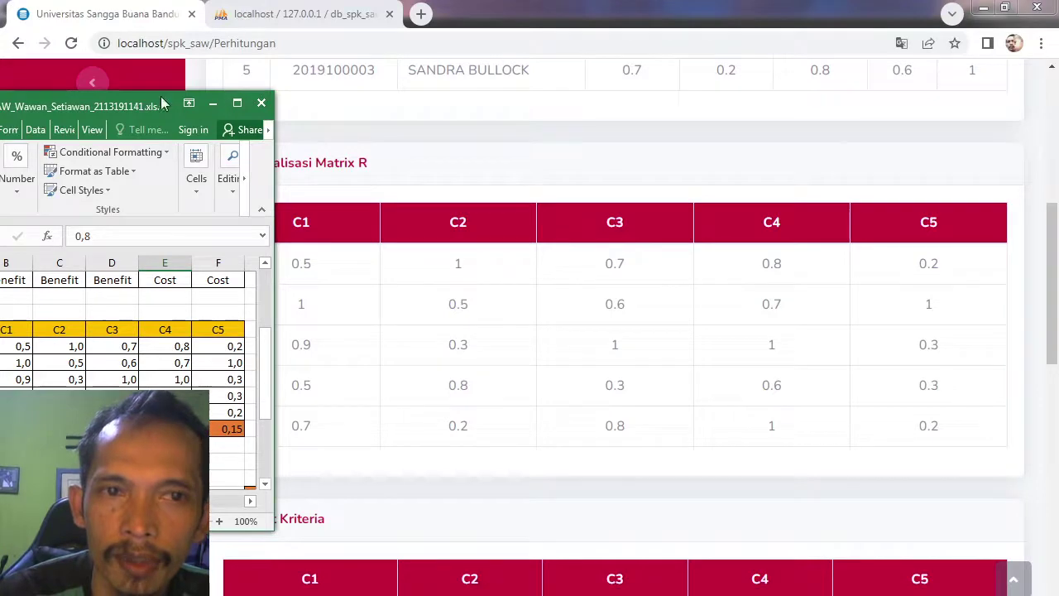
left_click_drag(156, 108, 240, 110)
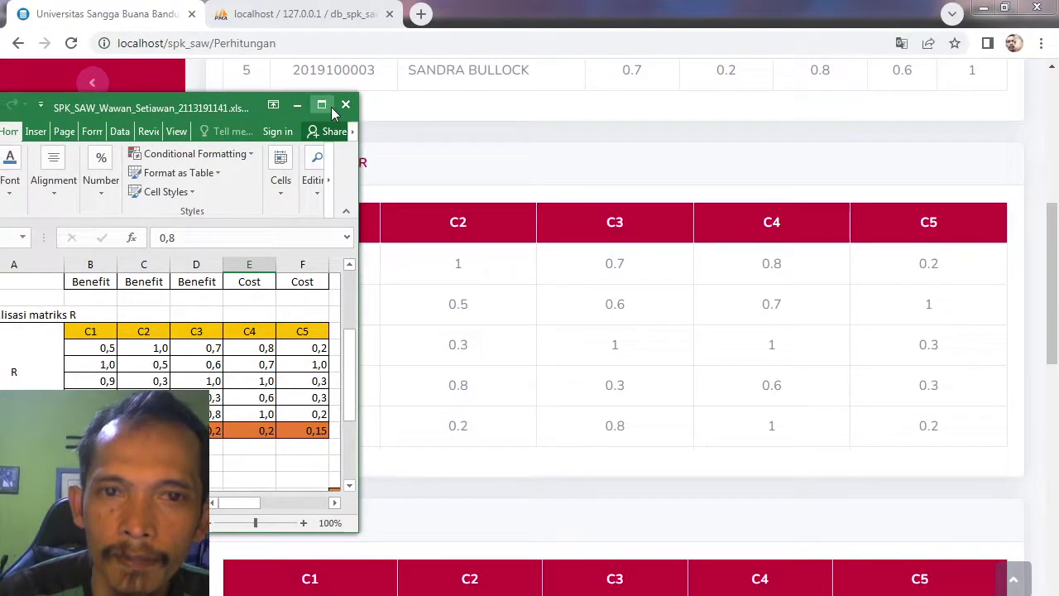
left_click(321, 105)
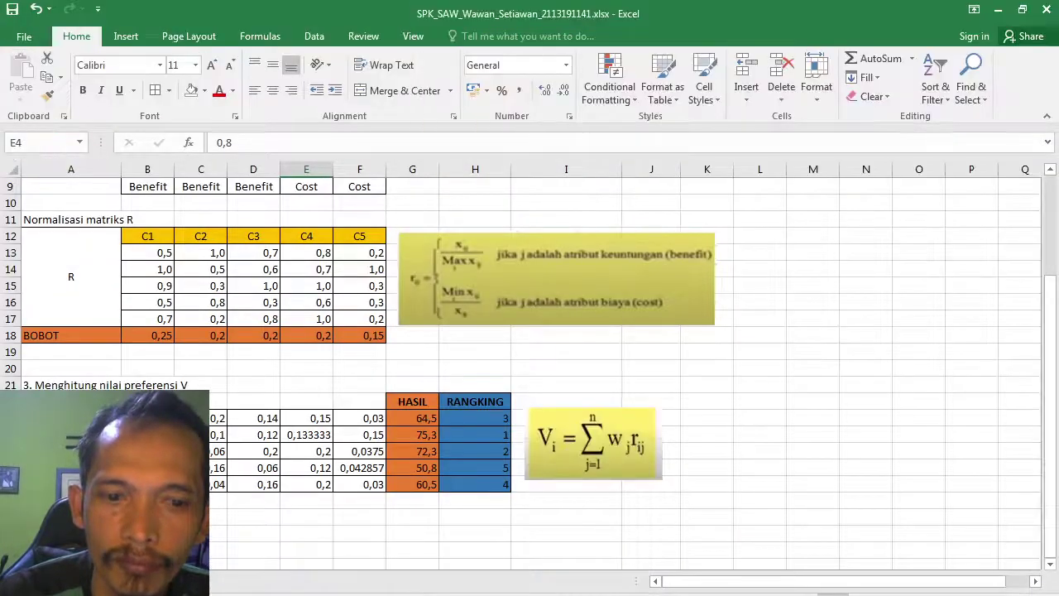
key("alt+Tab")
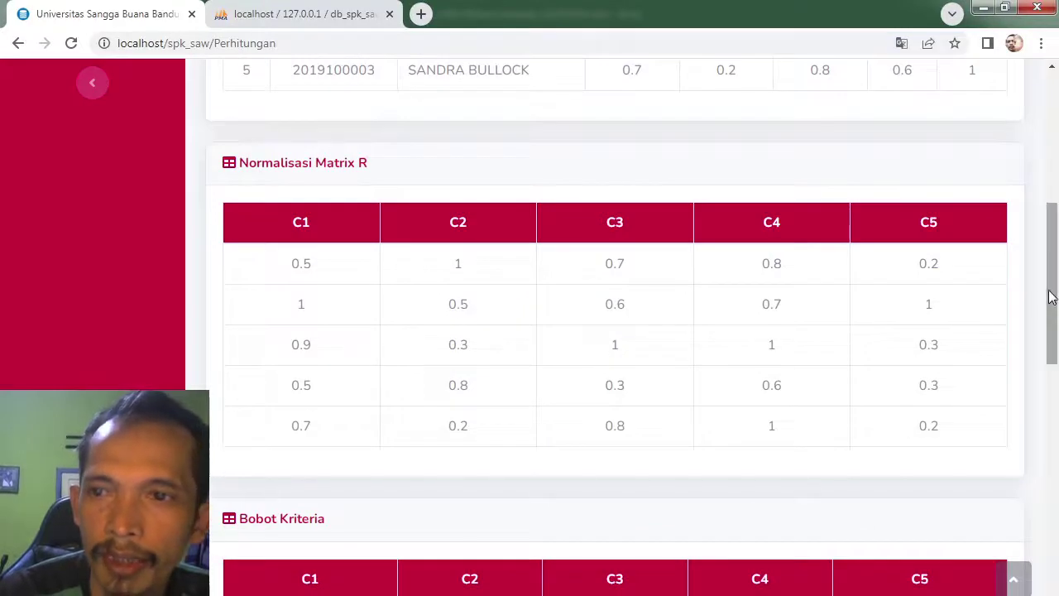
Step: Scroll the Perhitungan page through Normalisasi Matrix R, Bobot Kriteria, Nilai Preferensi and the Ranking table
left_click_drag(1049, 295, 1056, 314)
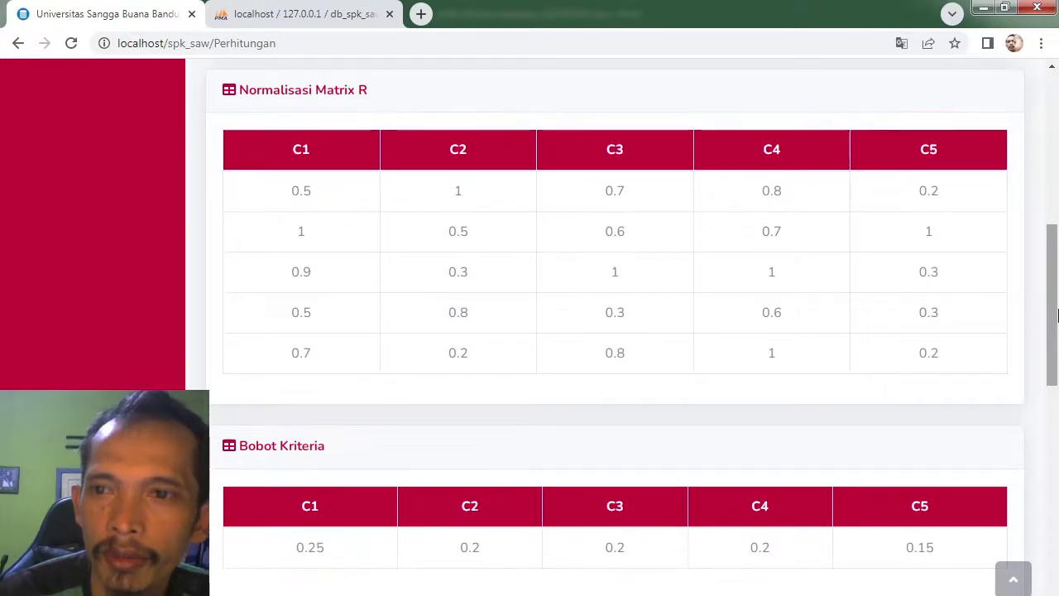
left_click_drag(1054, 315, 1053, 347)
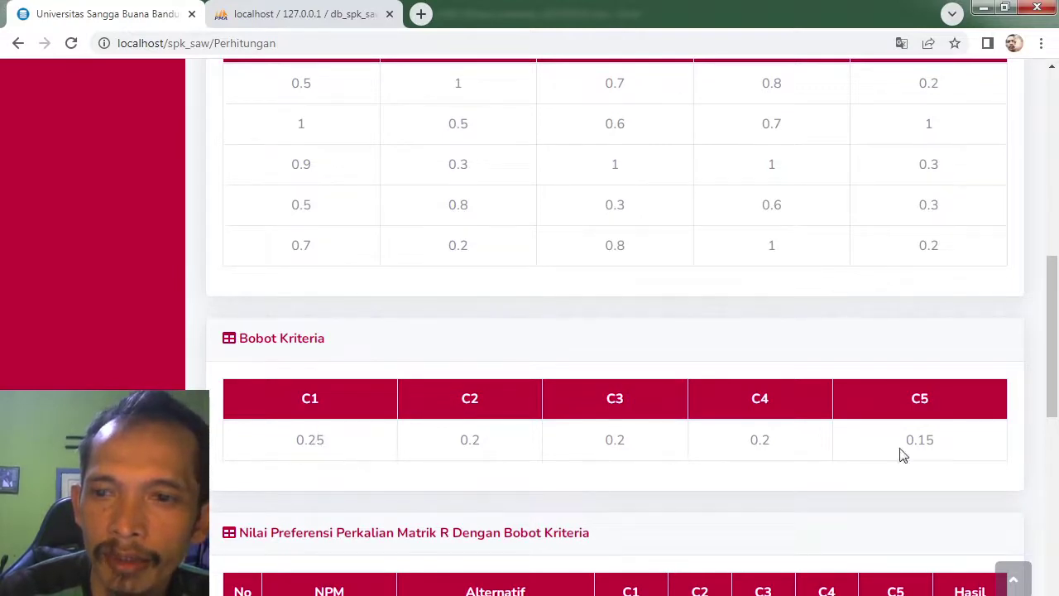
left_click_drag(1056, 352, 1056, 448)
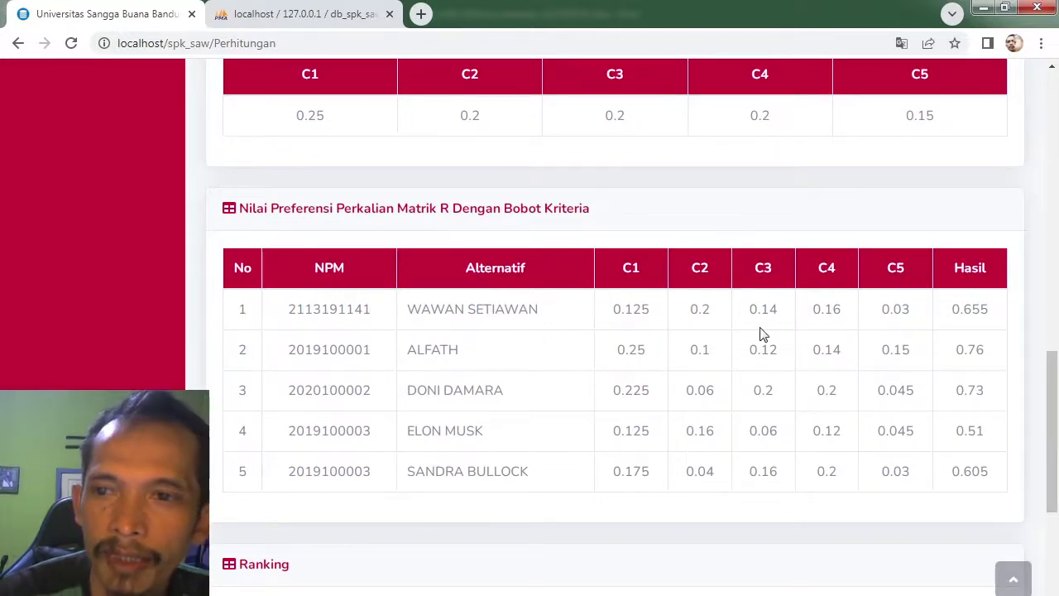
left_click_drag(1055, 395, 1056, 422)
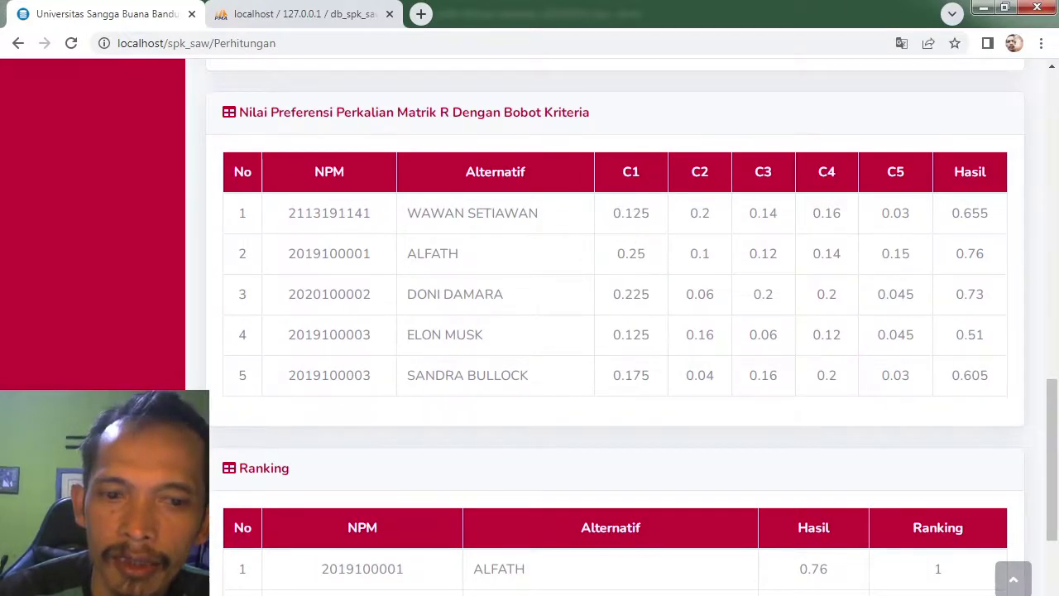
key("alt+Tab")
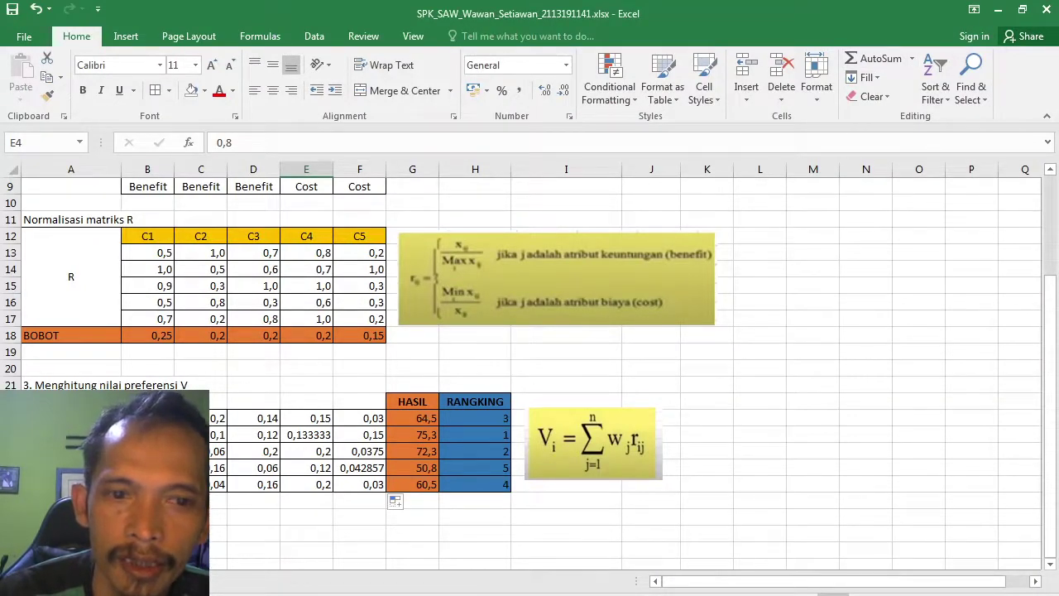
Step: Check Excel's weighted preference formulas in B23 and F25–F27 against the web's Nilai Preferensi values
left_click(147, 417)
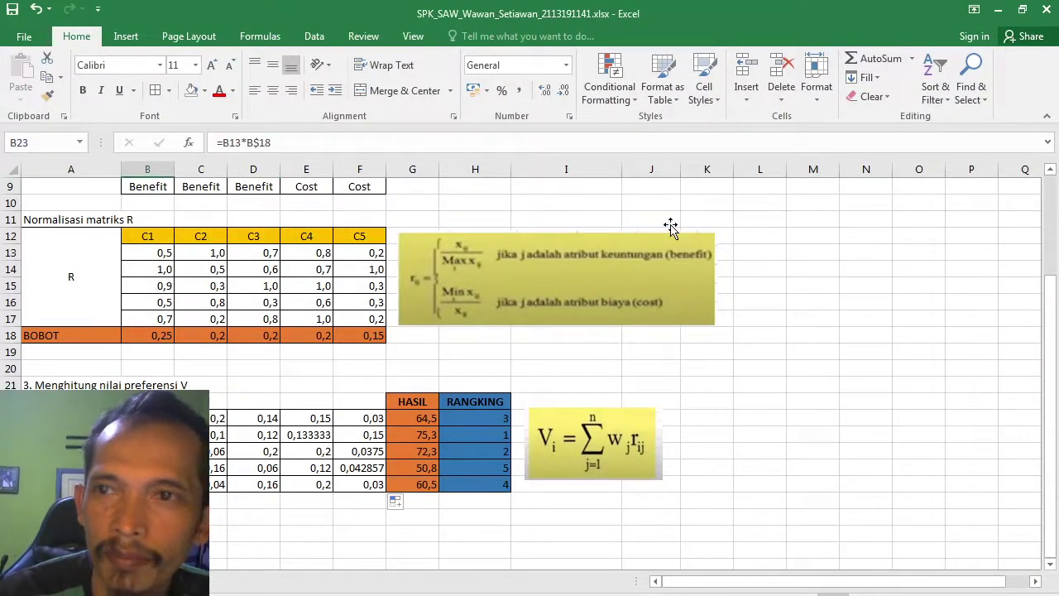
left_click(1025, 10)
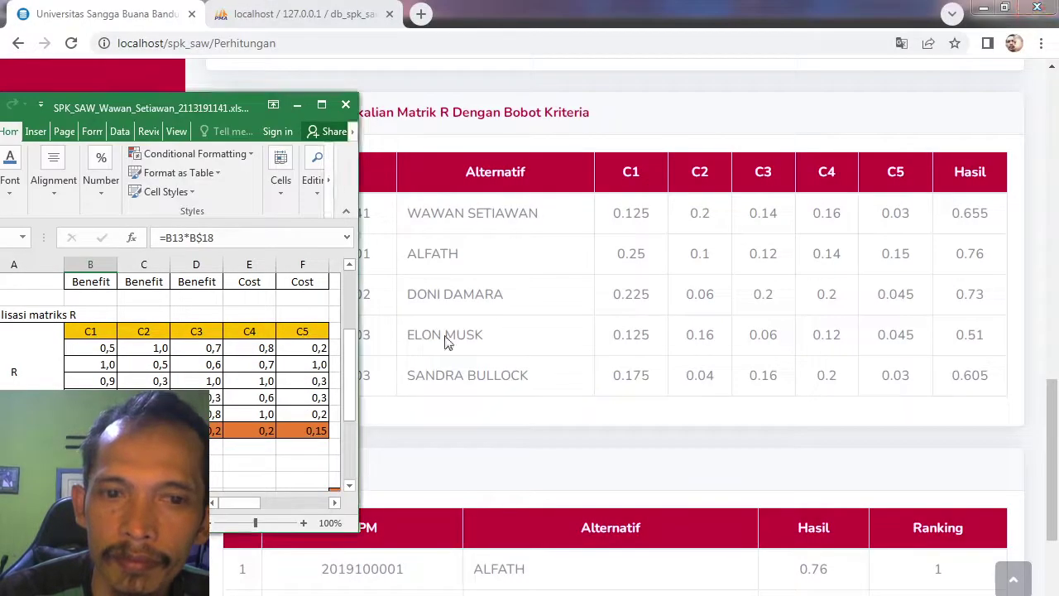
left_click_drag(353, 349, 349, 415)
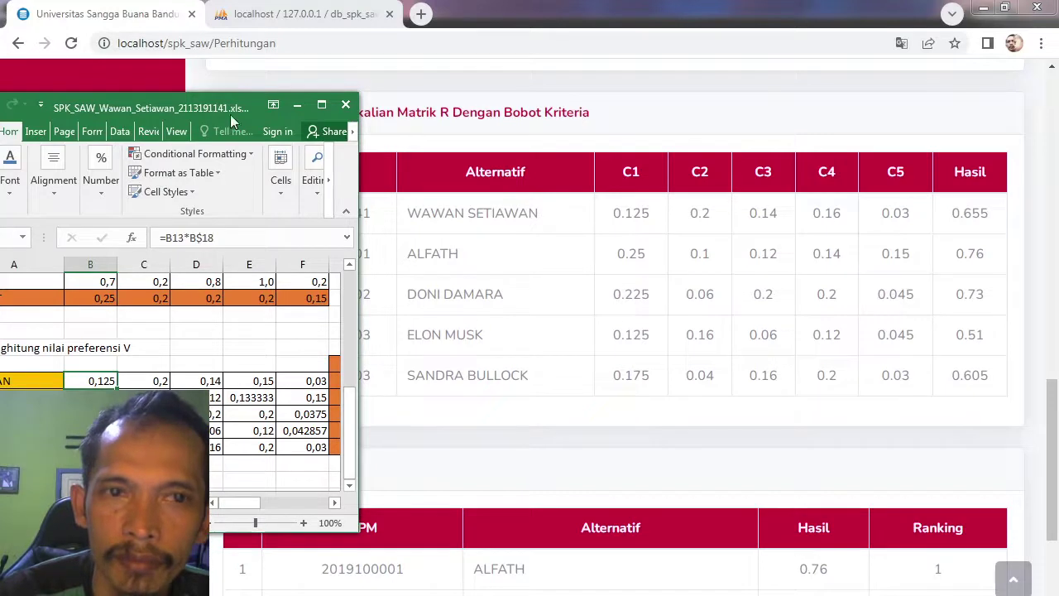
left_click_drag(207, 108, 257, 66)
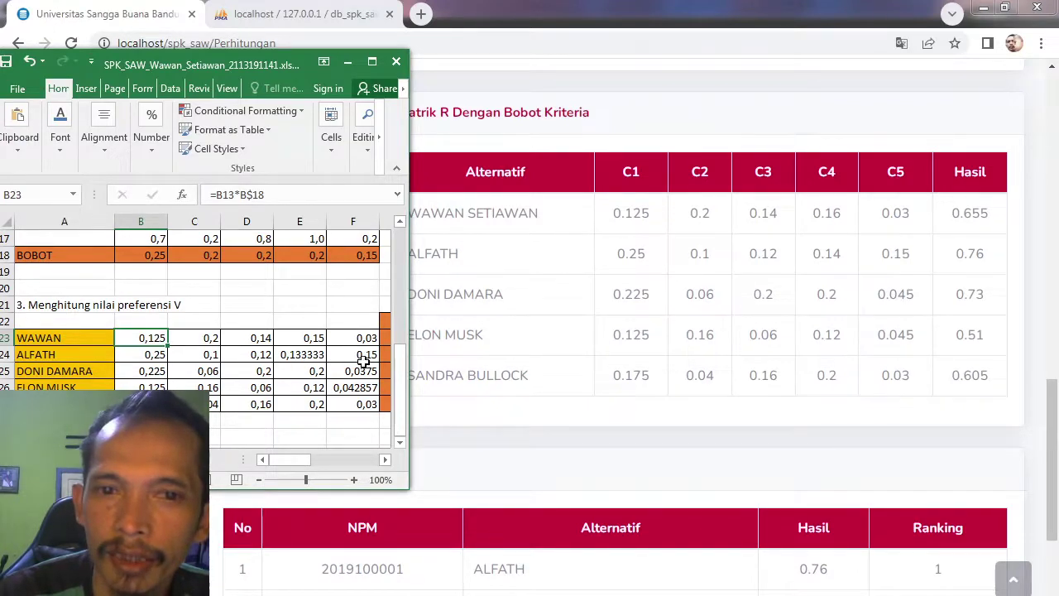
left_click(362, 367)
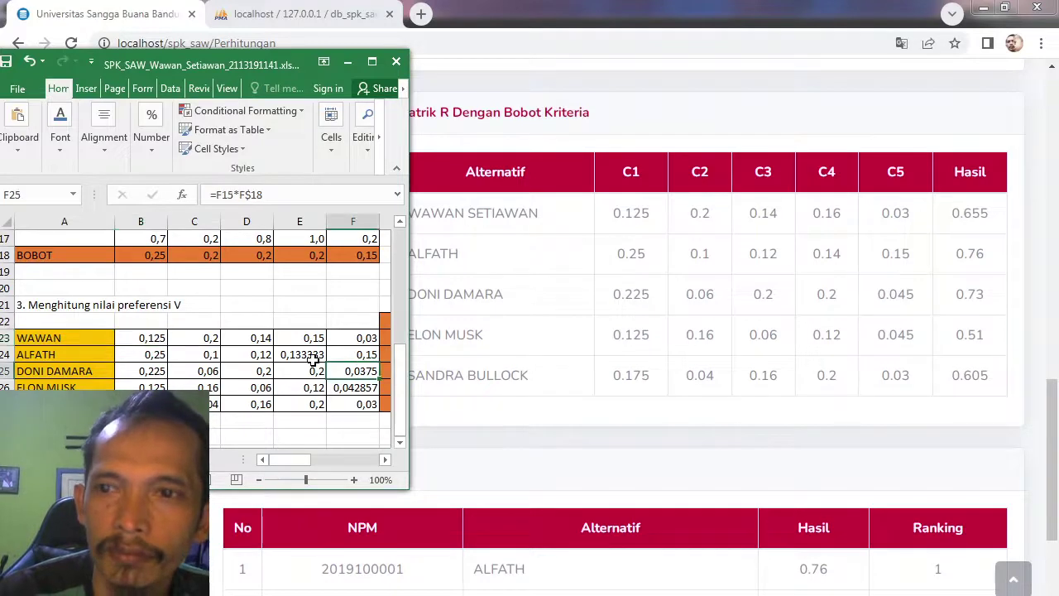
left_click(364, 386)
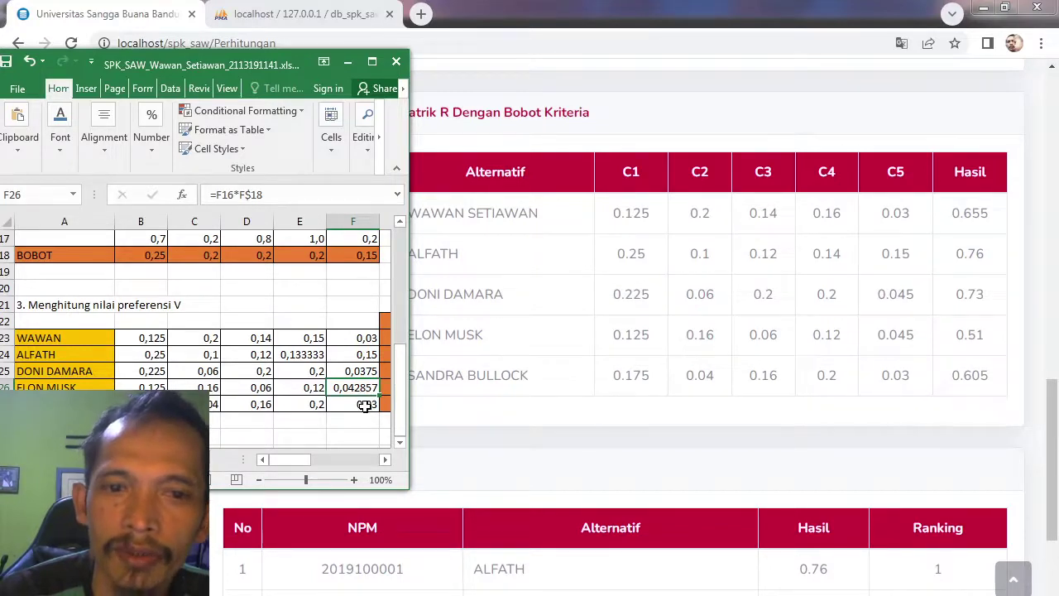
left_click(365, 405)
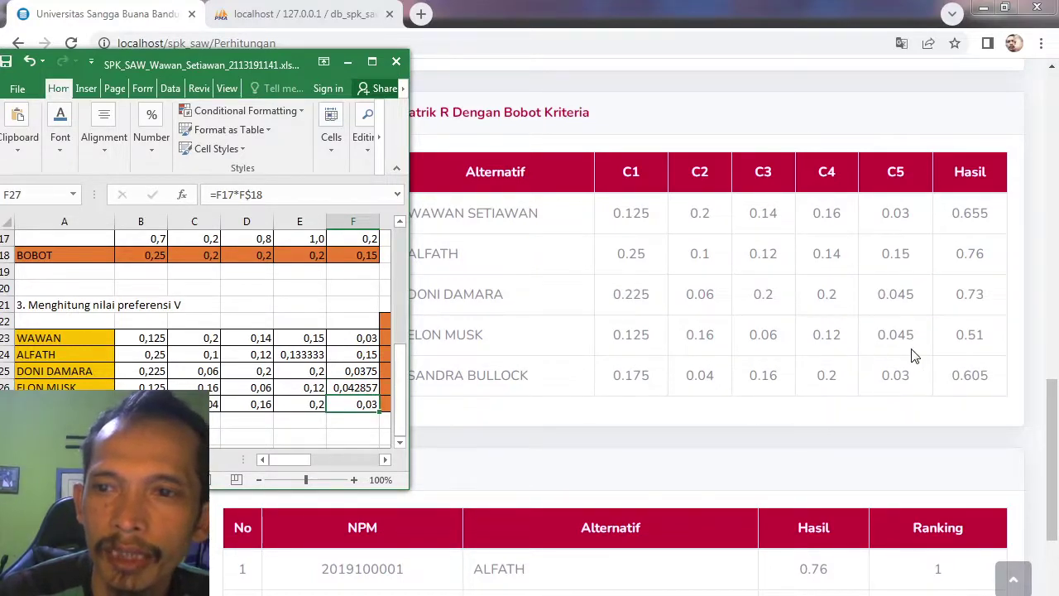
left_click(770, 144)
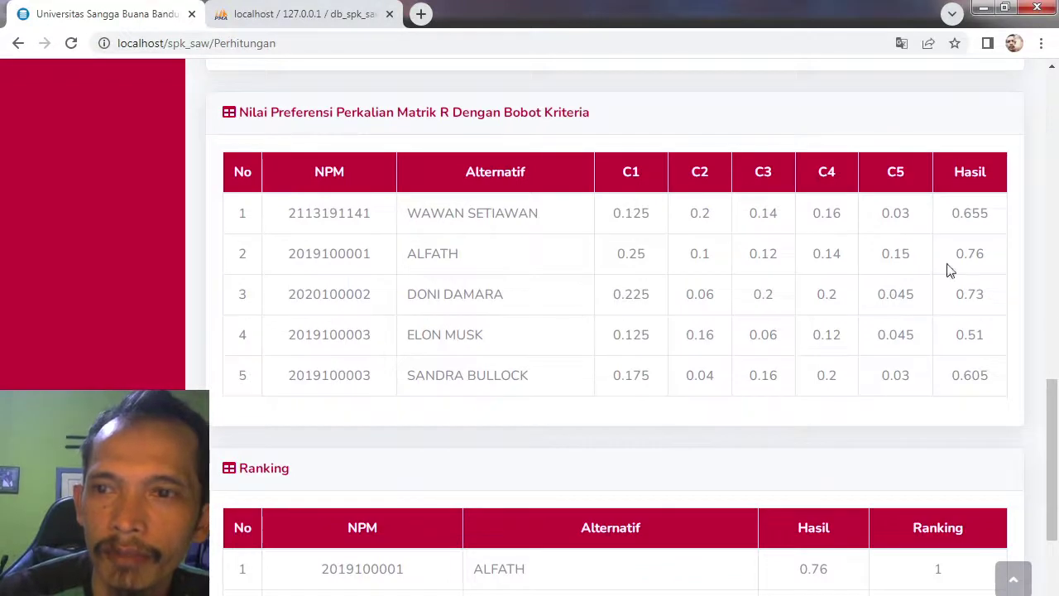
mouse_move(1057, 404)
left_mouse_down()
mouse_move(1056, 465)
mouse_move(1057, 410)
left_mouse_up()
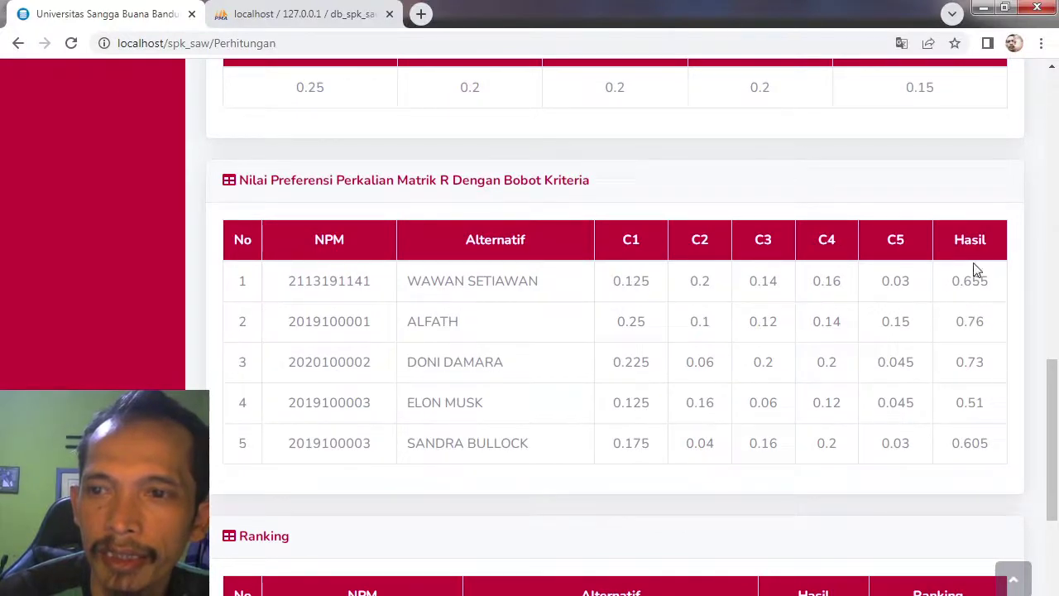
left_click_drag(1057, 426, 1056, 482)
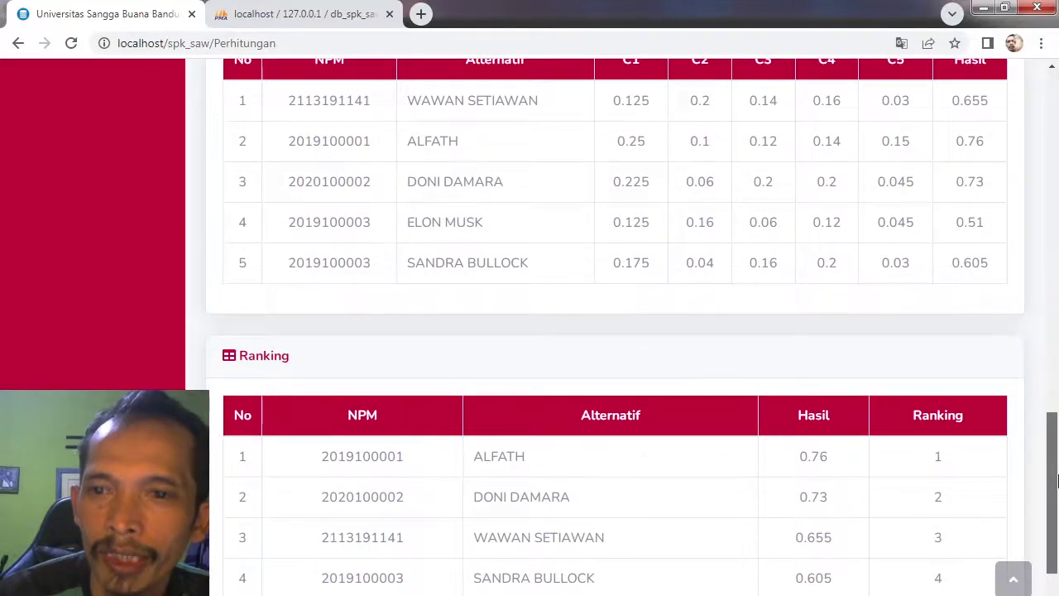
left_click_drag(1057, 481, 1056, 534)
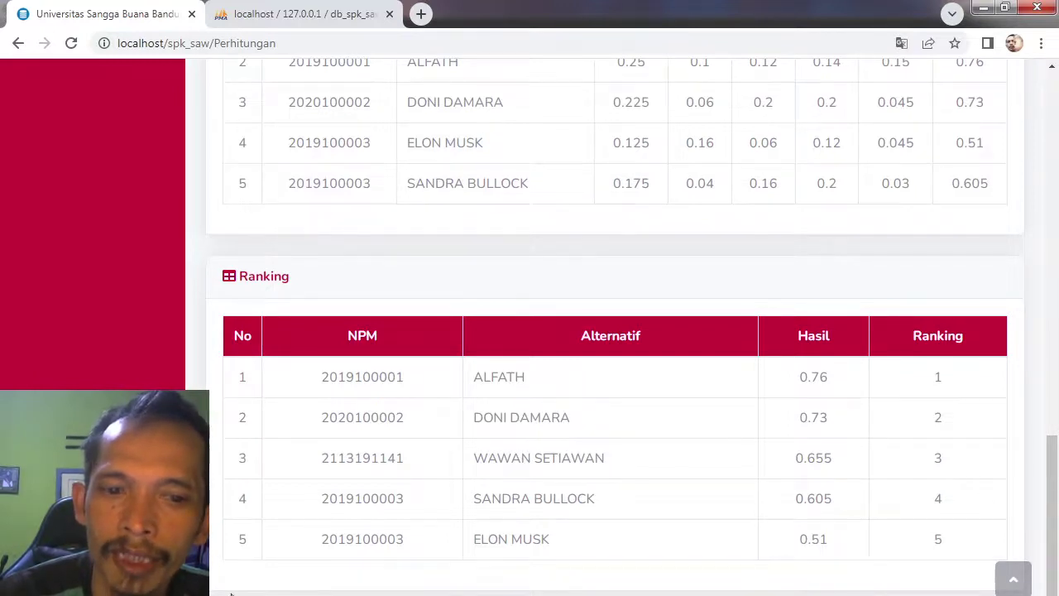
key("alt+Tab")
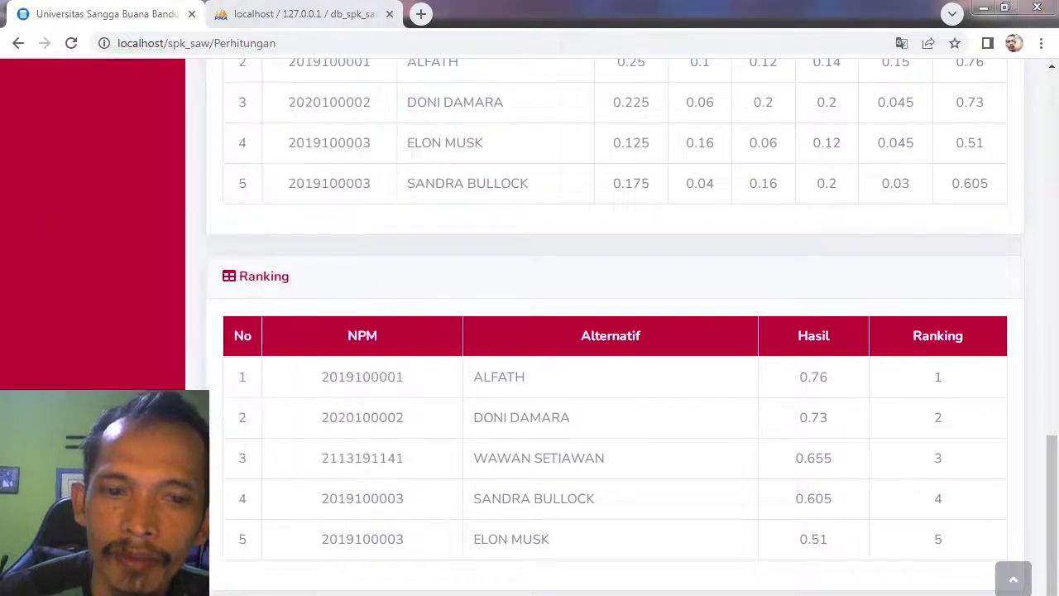
key("alt+Tab")
left_click(372, 62)
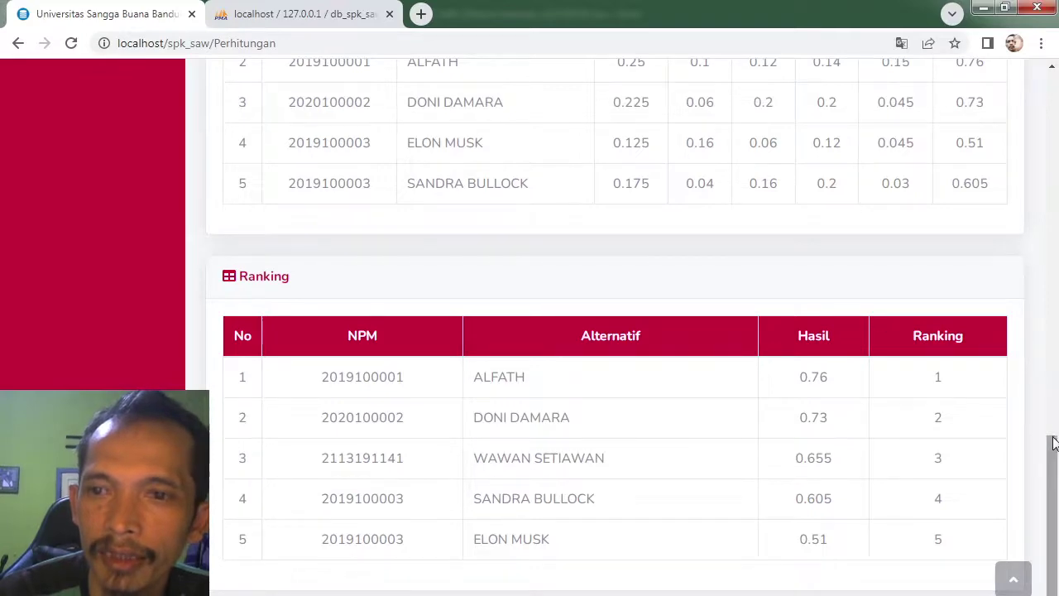
left_click_drag(1052, 433, 1053, 400)
scroll(1052, 399, "up", 2)
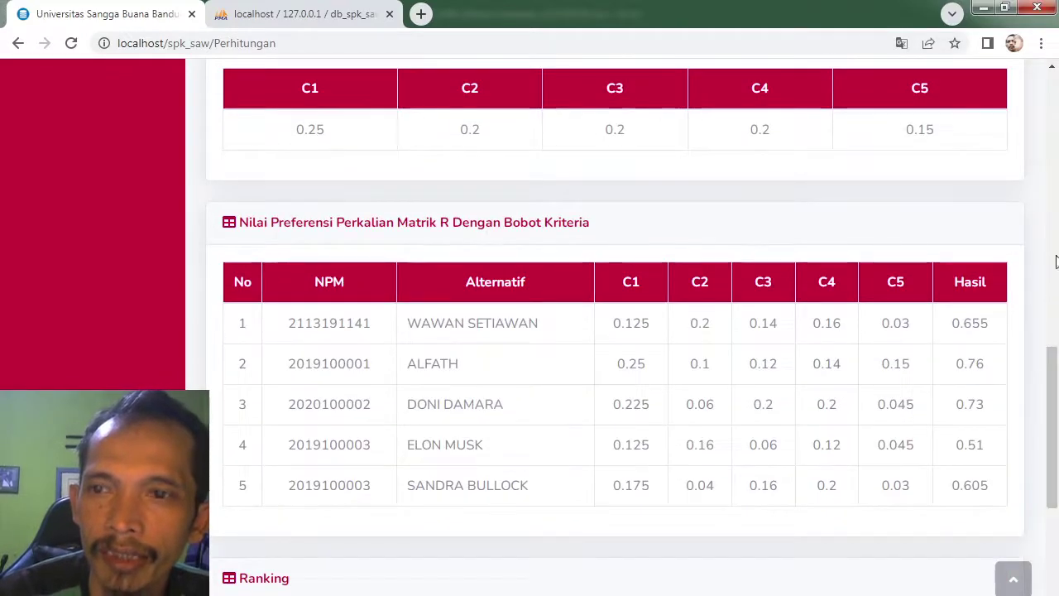
scroll(1052, 405, "down", 4)
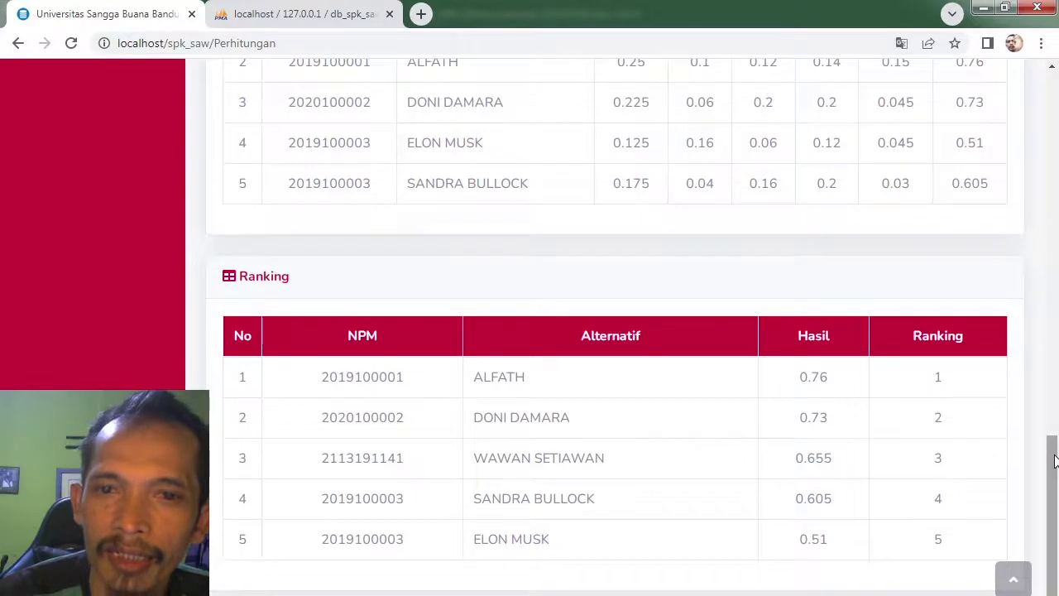
mouse_move(1054, 460)
left_mouse_down()
mouse_move(1055, 229)
mouse_move(1054, 474)
left_mouse_up()
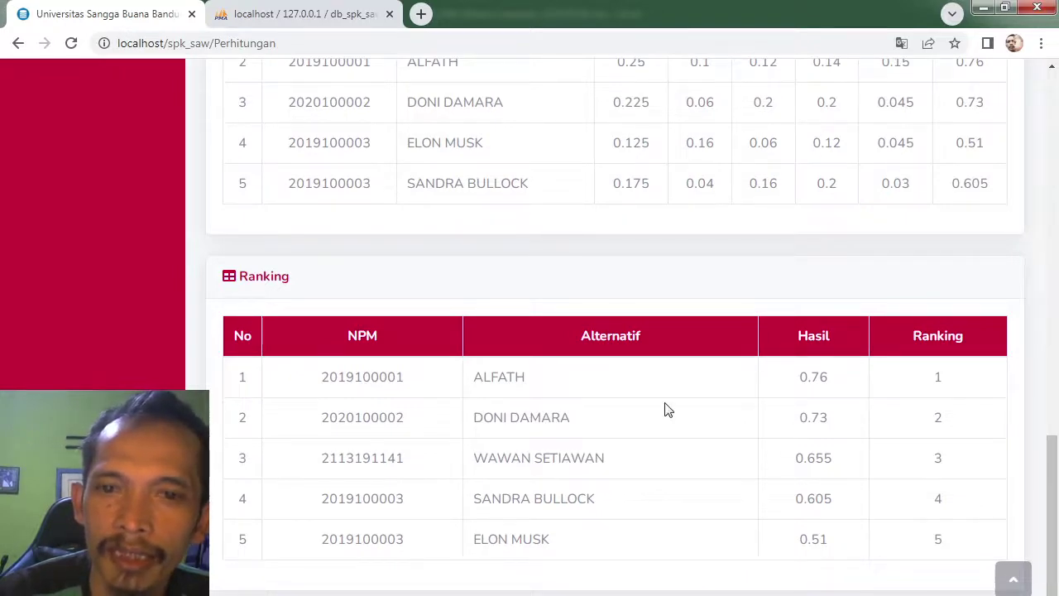
left_click_drag(1054, 478, 1055, 114)
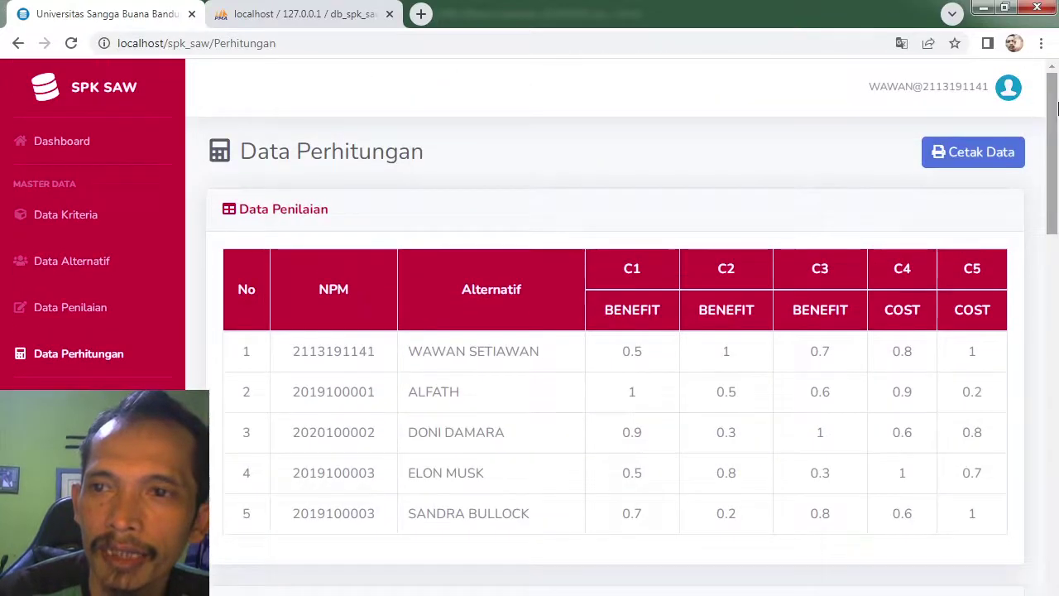
Step: Generate the Cetak Data scholarship report PDF in a new tab and review its ranking table
left_click(968, 155)
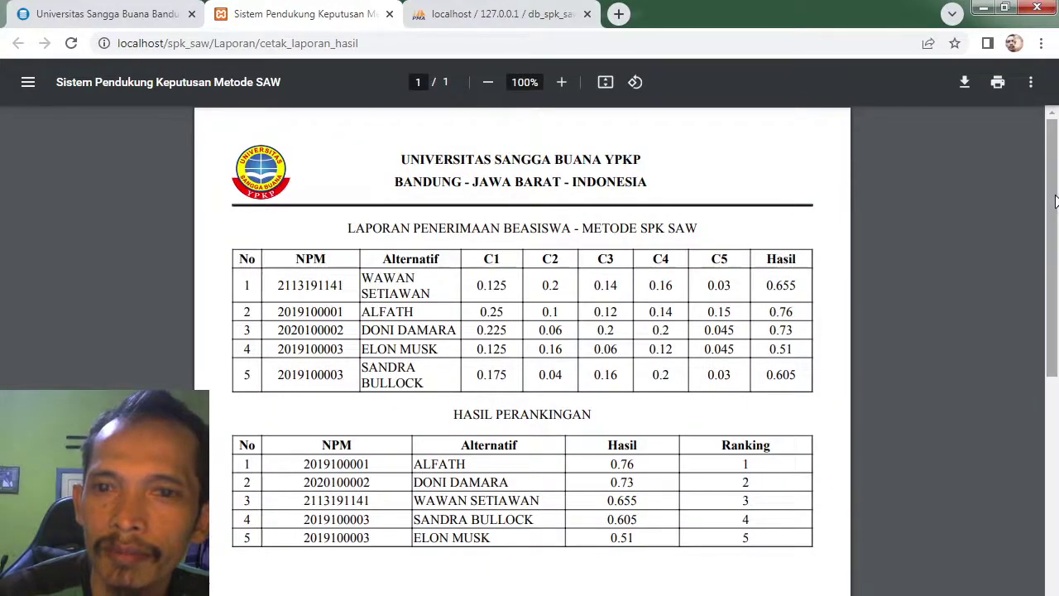
mouse_move(1057, 189)
left_mouse_down()
mouse_move(1057, 201)
mouse_move(1057, 189)
left_mouse_up()
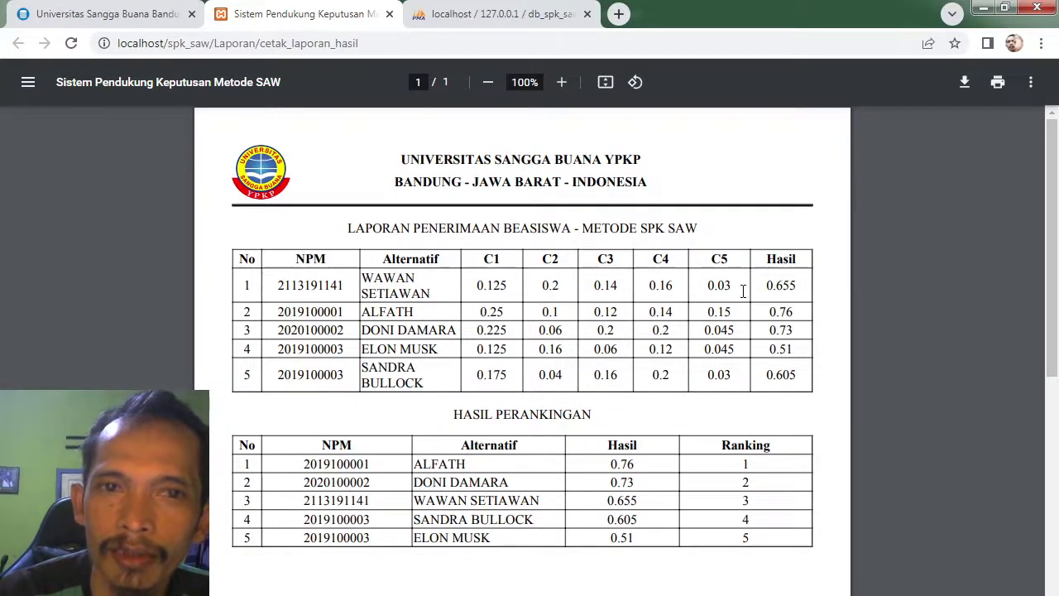
left_click(114, 10)
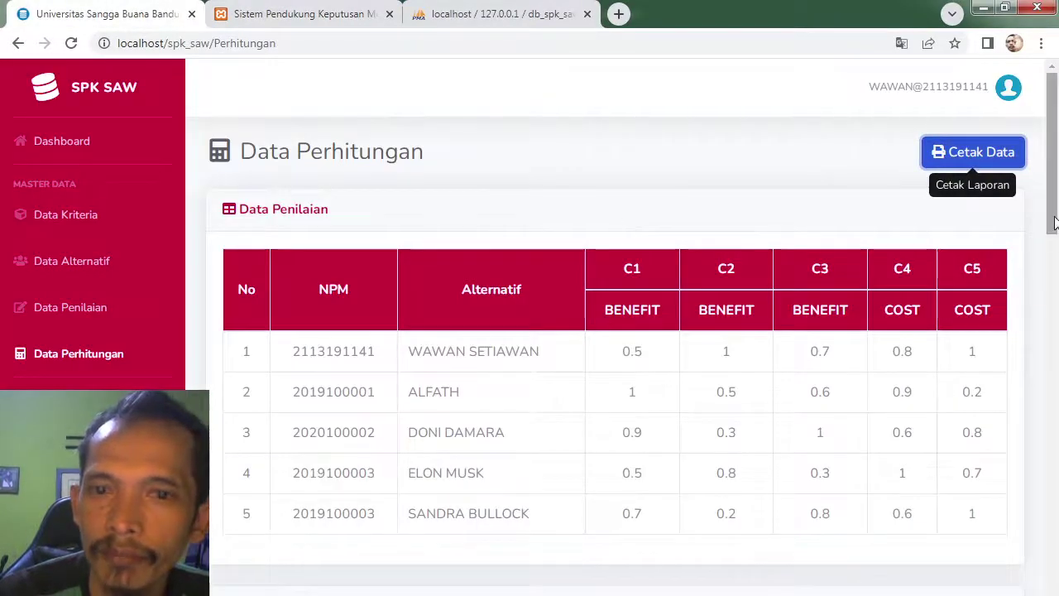
scroll(1055, 238, "down", 1)
scroll(1055, 239, "down", 2)
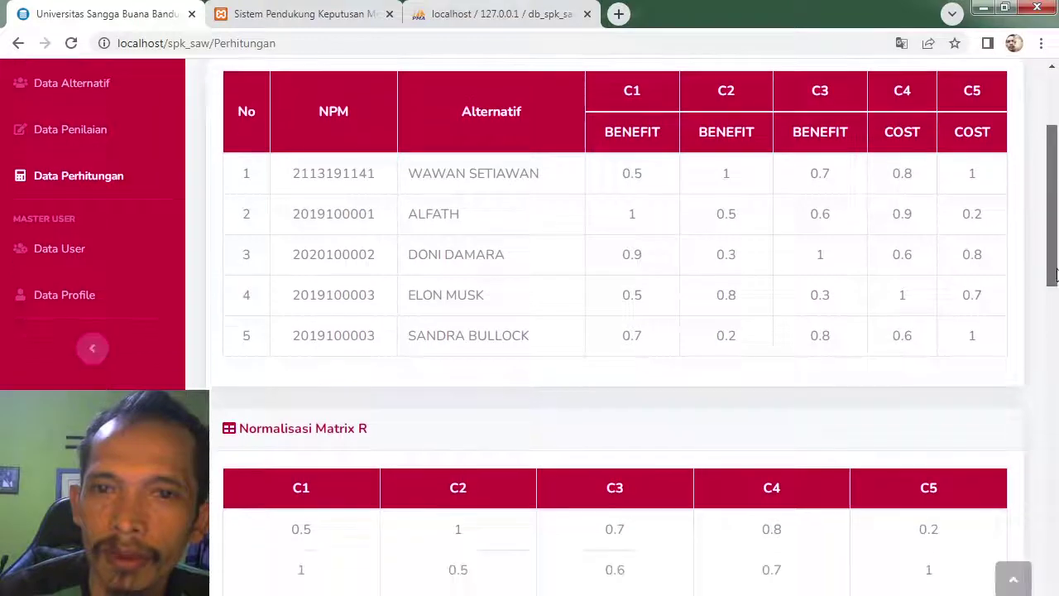
scroll(1056, 207, "up", 3)
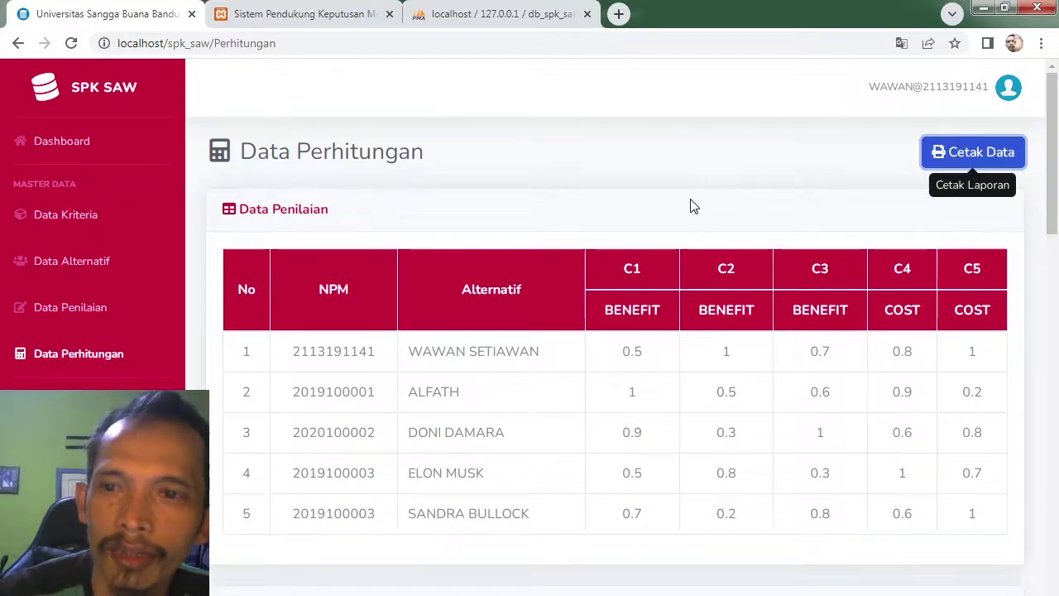
left_click_drag(1055, 201, 1056, 263)
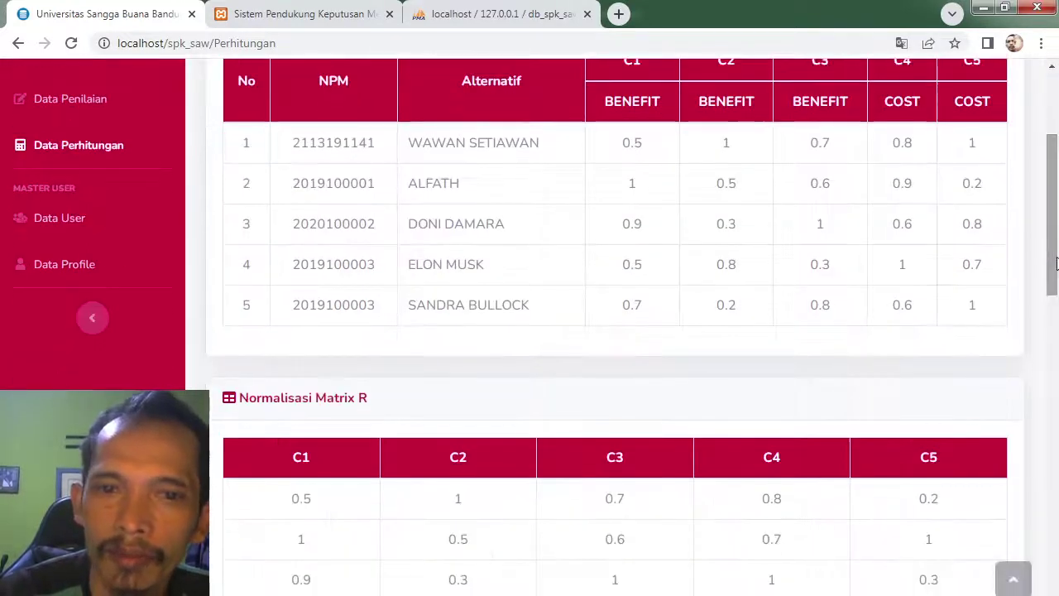